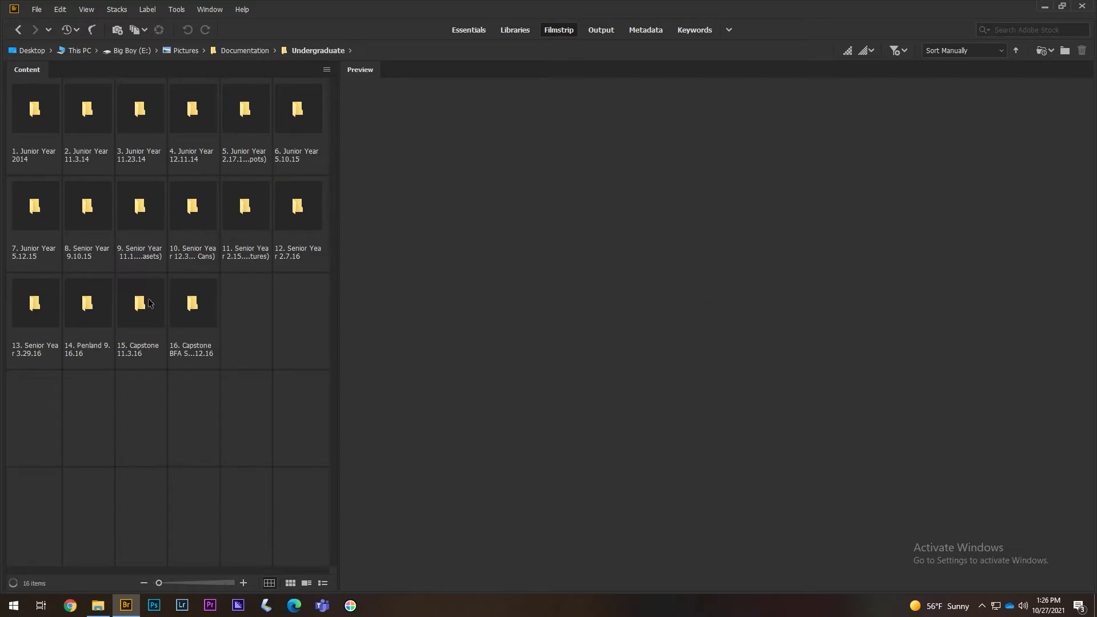
- Open the 15. Capstone 11.3.16 > RAW folder and preview shell photo DSC_8947
double_click(143, 317)
double_click(80, 135)
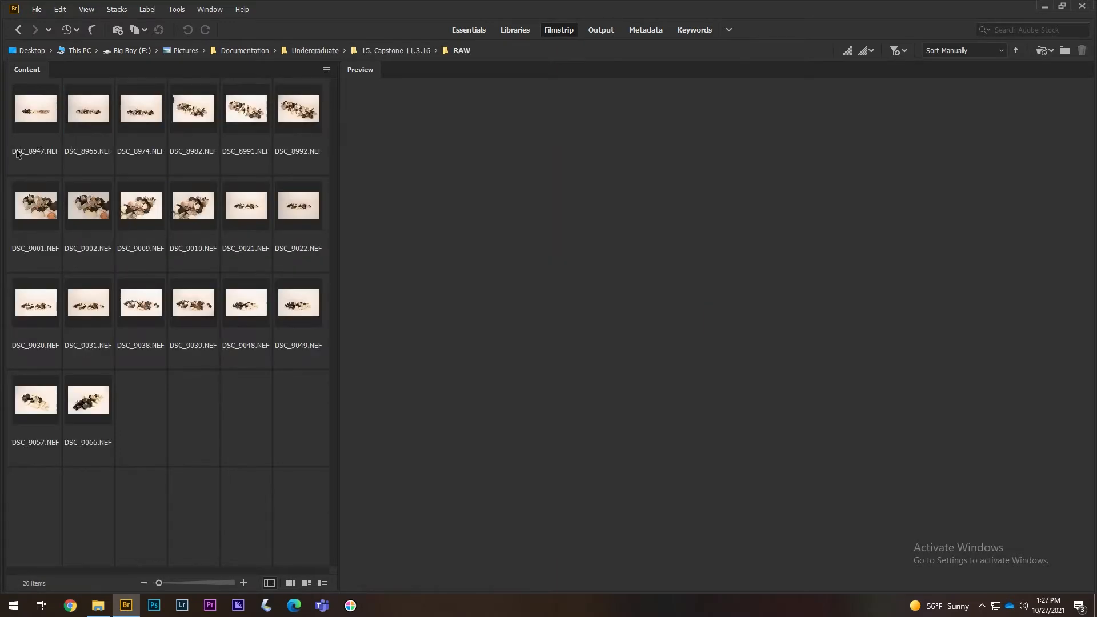
left_click(42, 118)
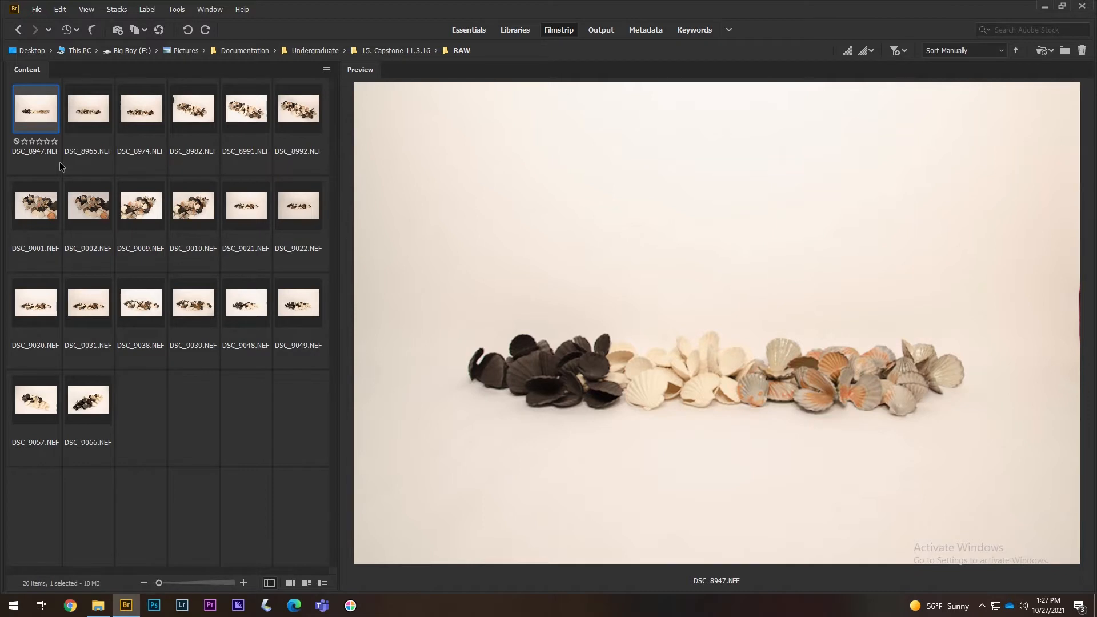
- Widen the preview of DSC_9002 and show larger thumbnails in fewer columns
double_click(339, 200)
left_click(306, 201)
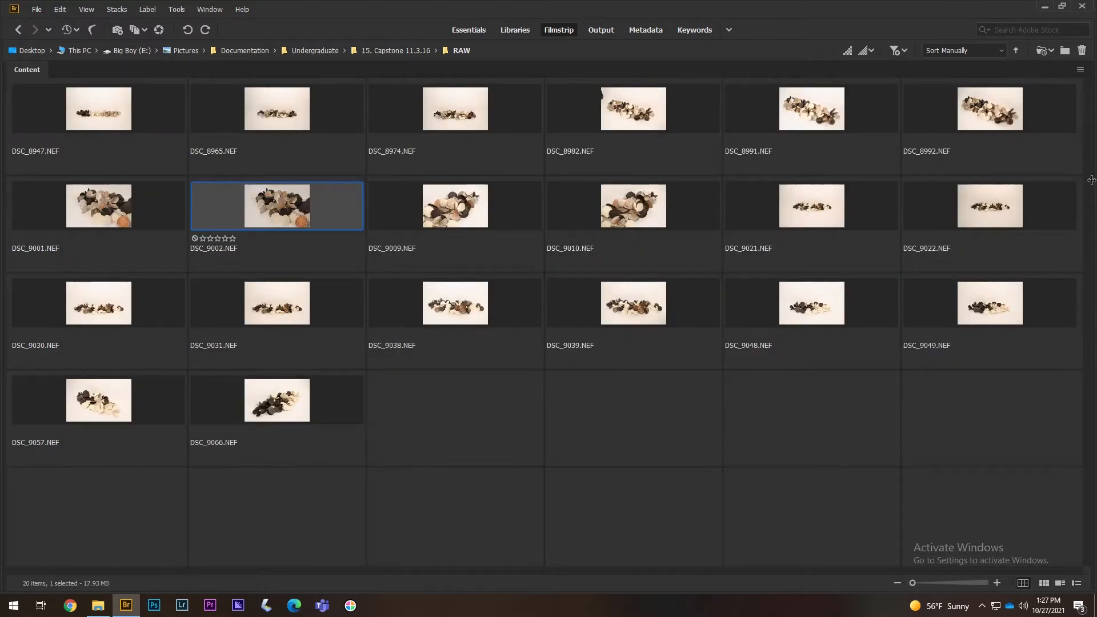
double_click(1091, 180)
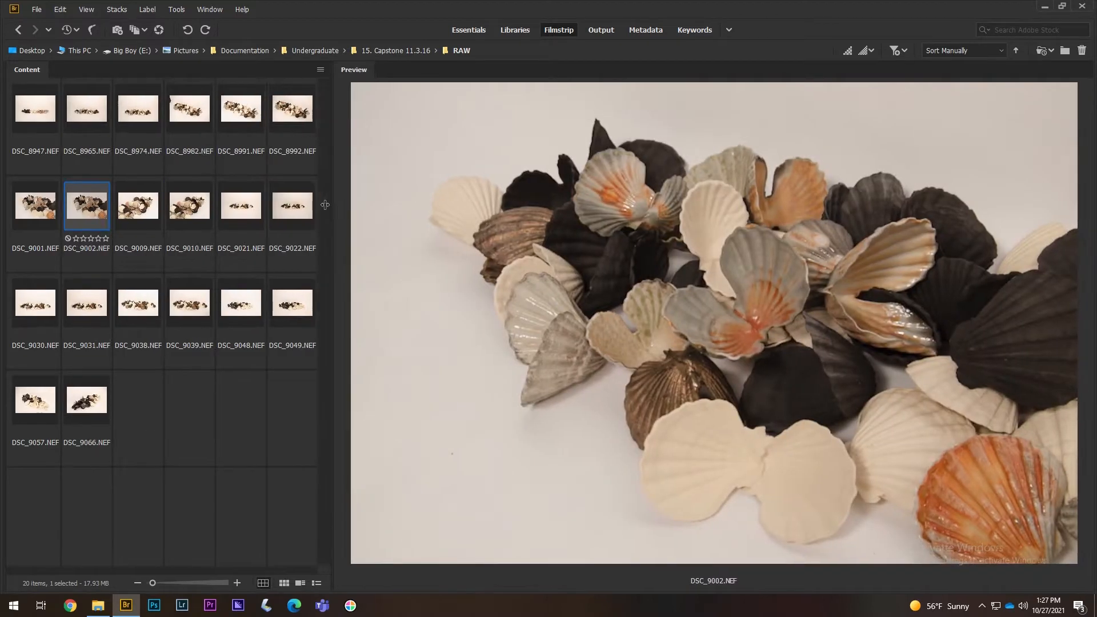
left_click_drag(338, 208, 253, 207)
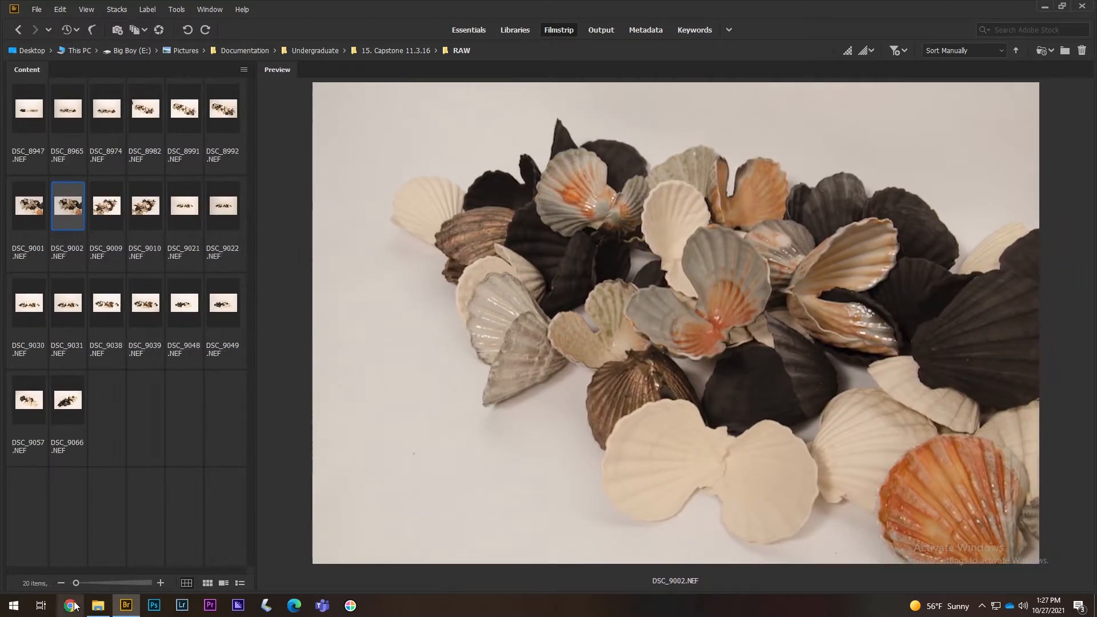
left_click(76, 583)
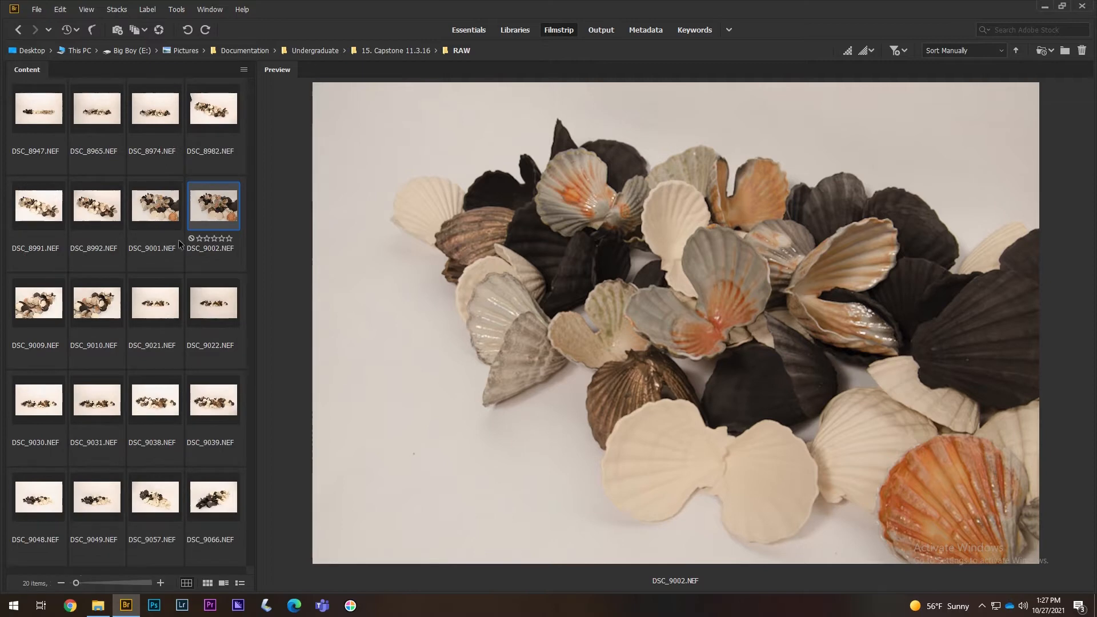
- Step through DSC_8947, DSC_8965 and DSC_8974, checking the shells' sharpness with the loupe
left_click(38, 115)
key("Right")
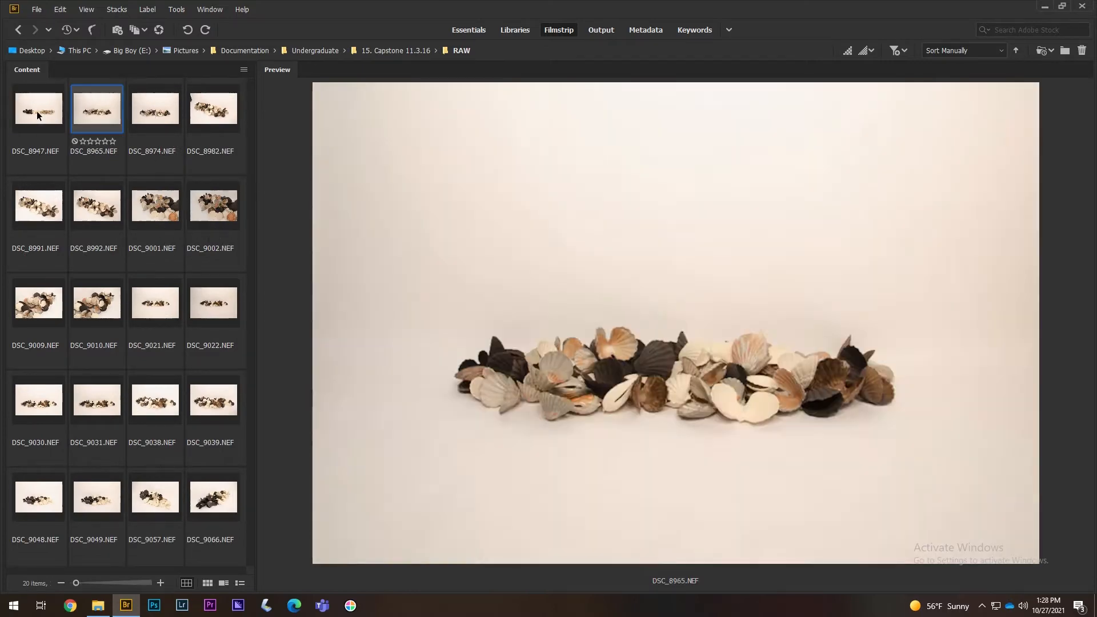
key("Right")
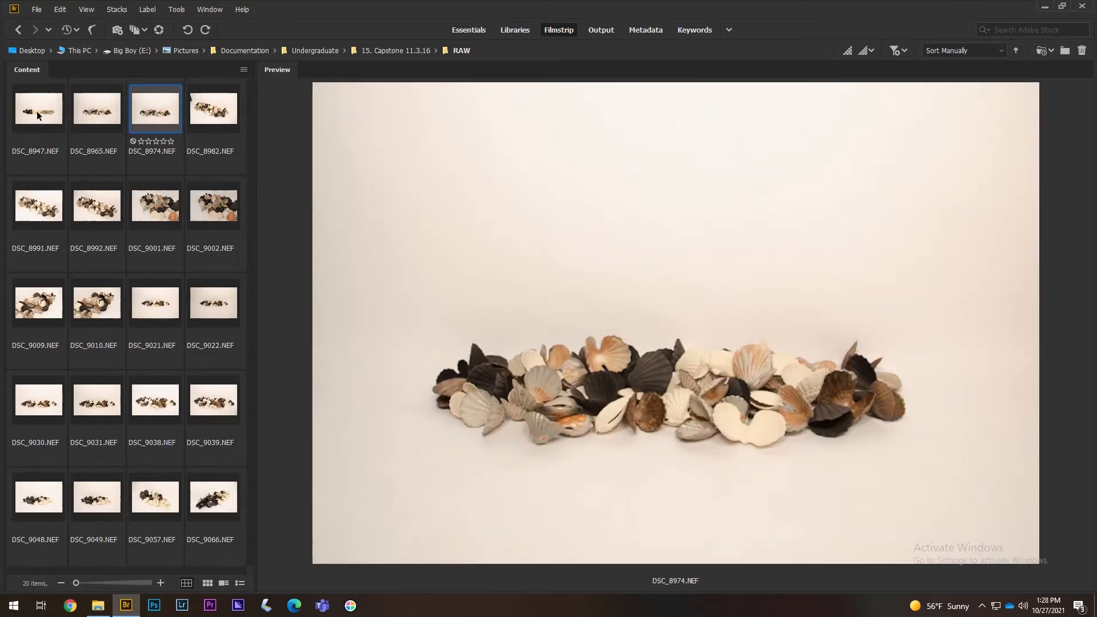
left_click(594, 357)
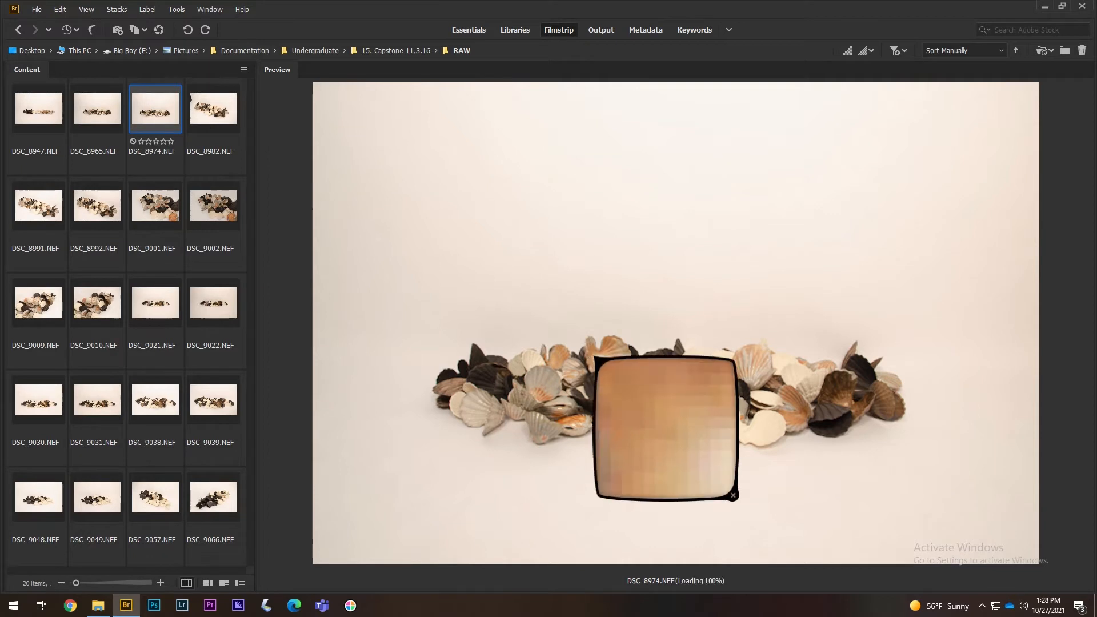
mouse_move(597, 359)
left_mouse_down()
mouse_move(589, 334)
mouse_move(595, 341)
left_mouse_up()
left_click(592, 338)
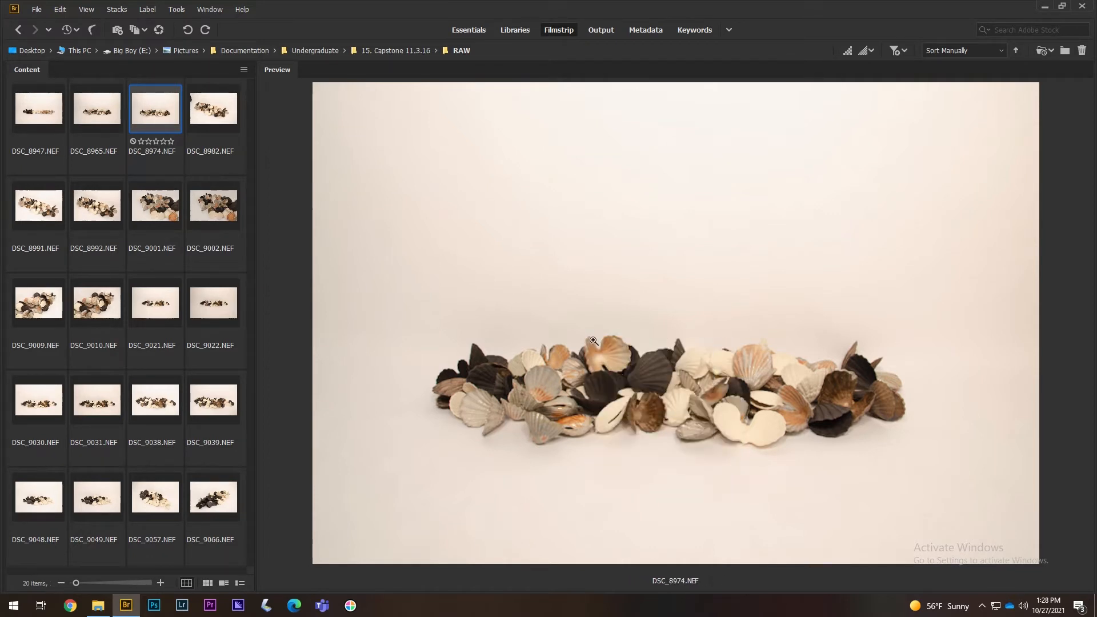
left_click(594, 341)
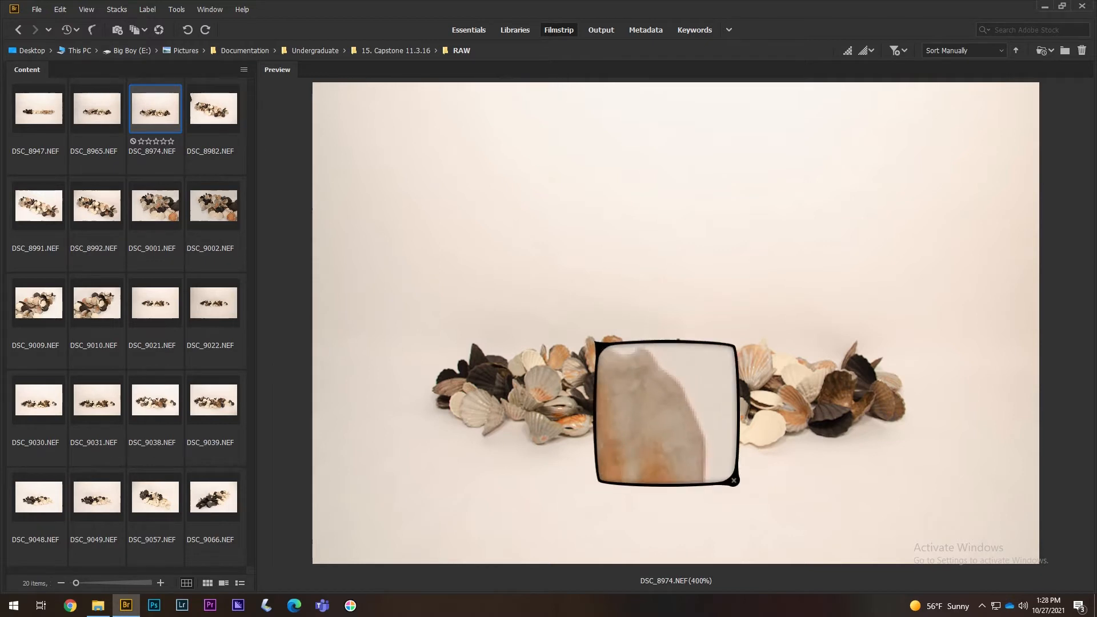
- Select all 20 NEF photos and bring up their context menu
left_click(49, 114)
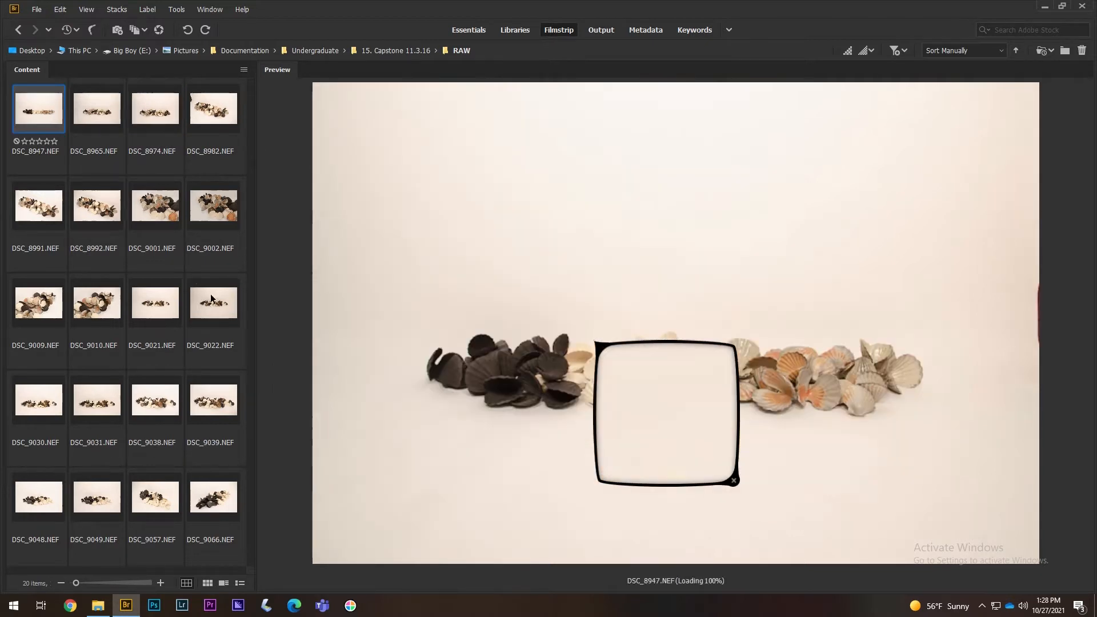
left_click(212, 501, "shift")
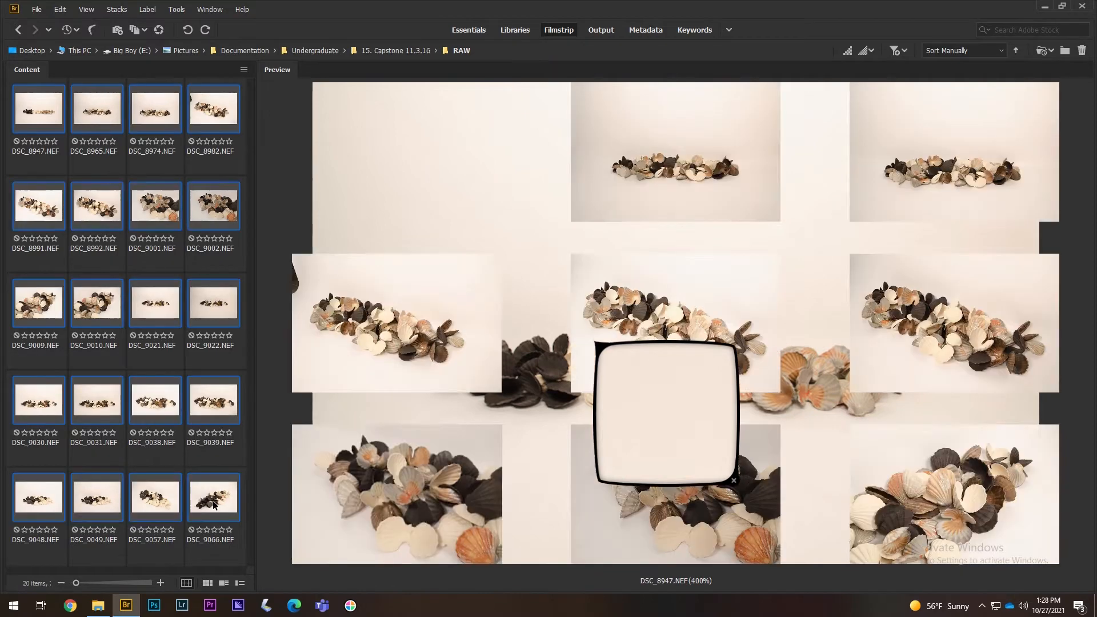
right_click(220, 307)
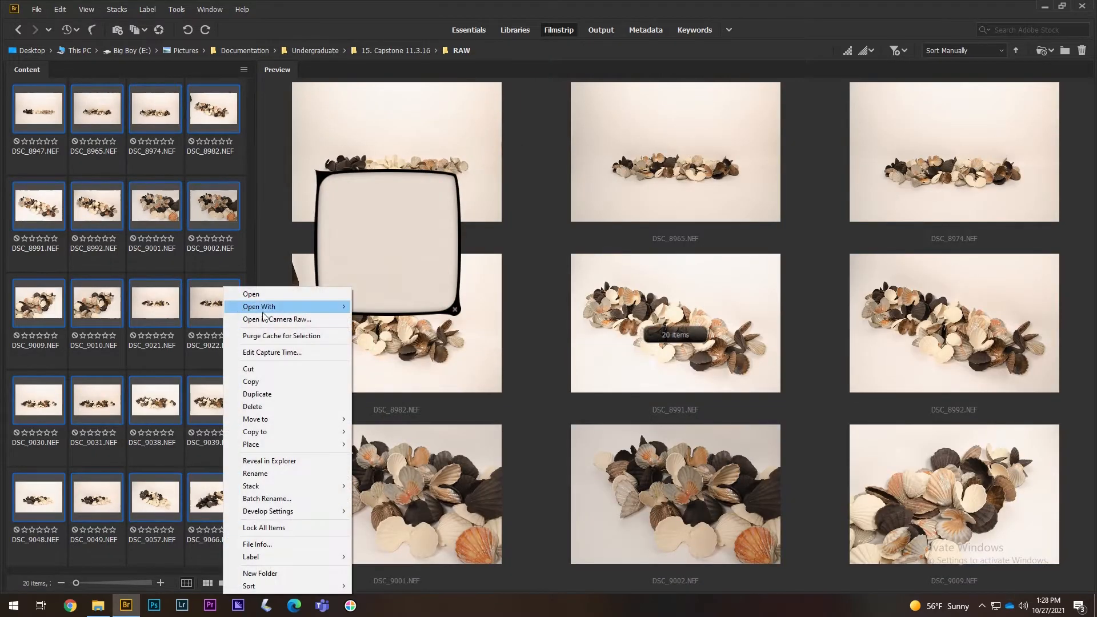
- Open the 20 shell photos in Camera Raw and select all of them in the filmstrip
left_click(270, 317)
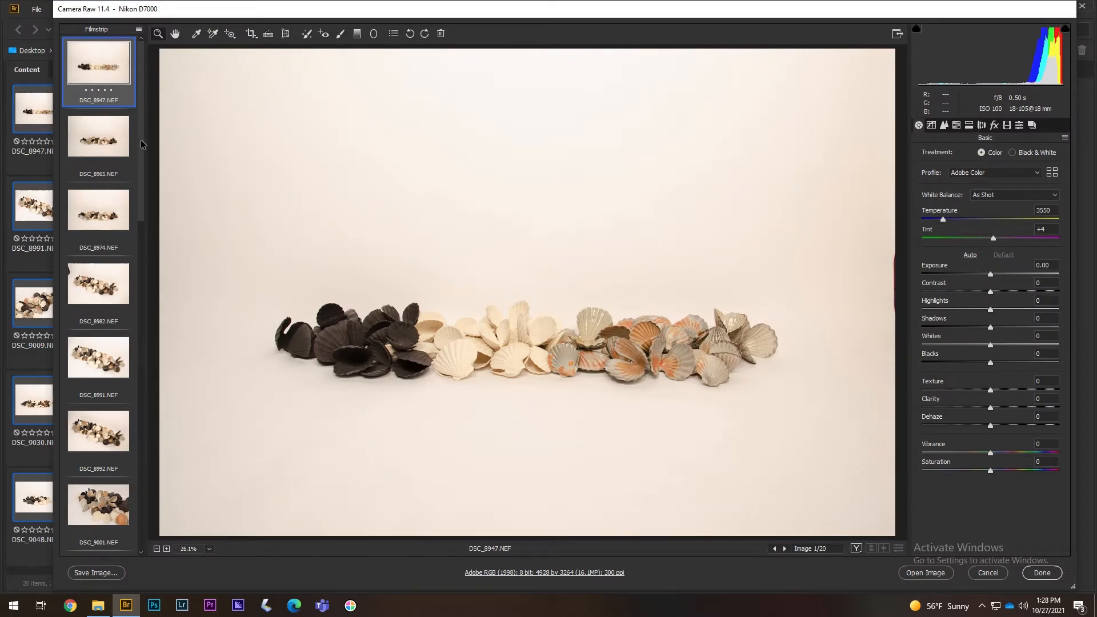
scroll(141, 145, "down", 1)
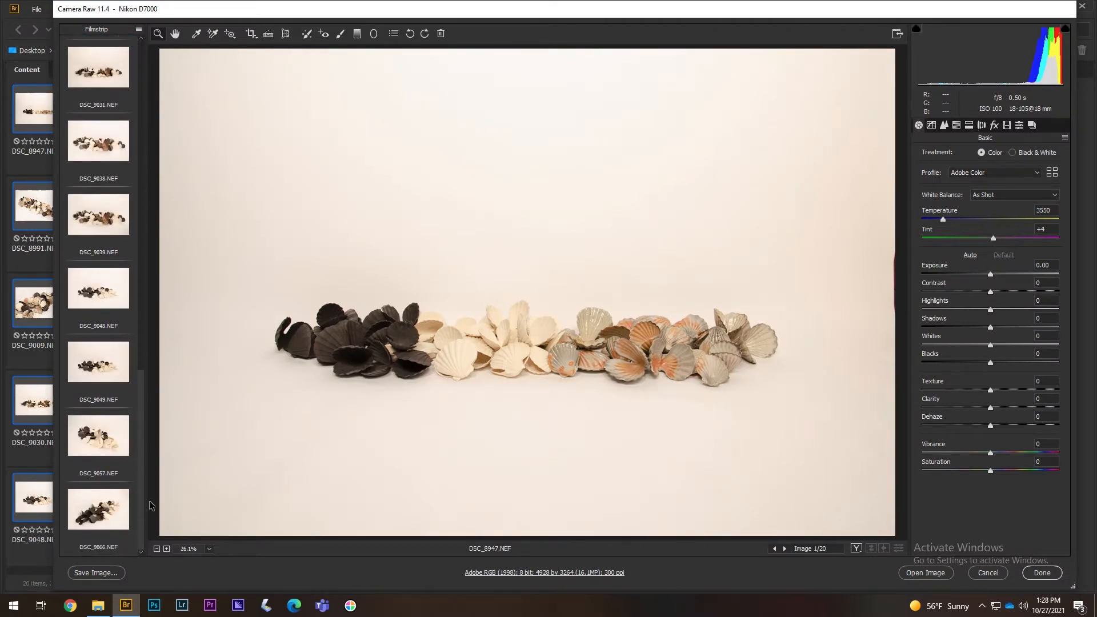
scroll(98, 482, "down", 3)
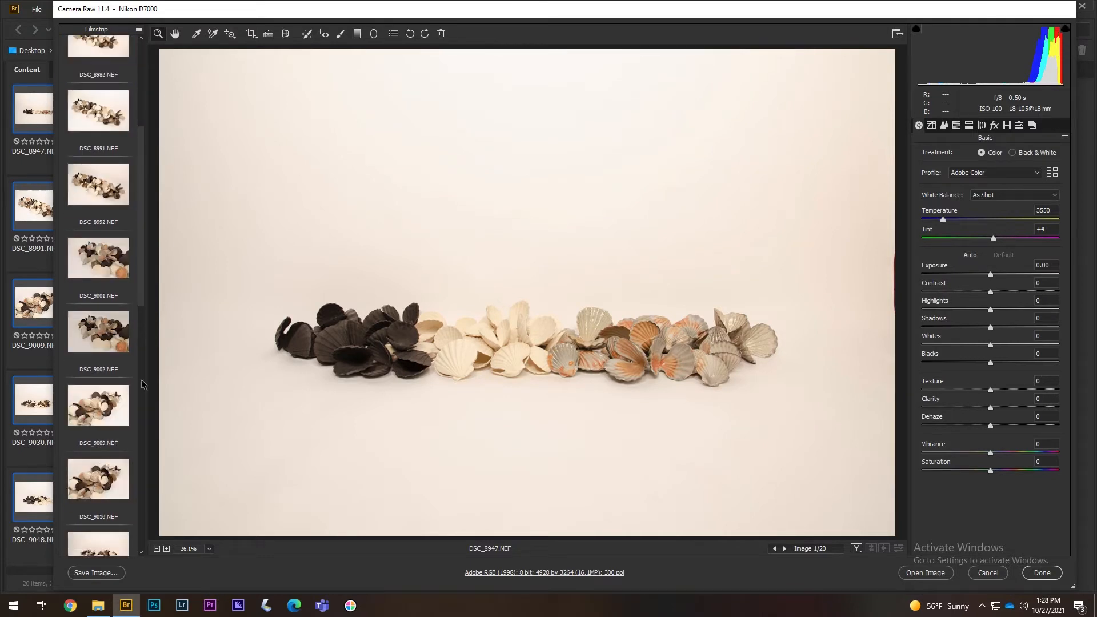
left_click_drag(143, 297, 156, 544)
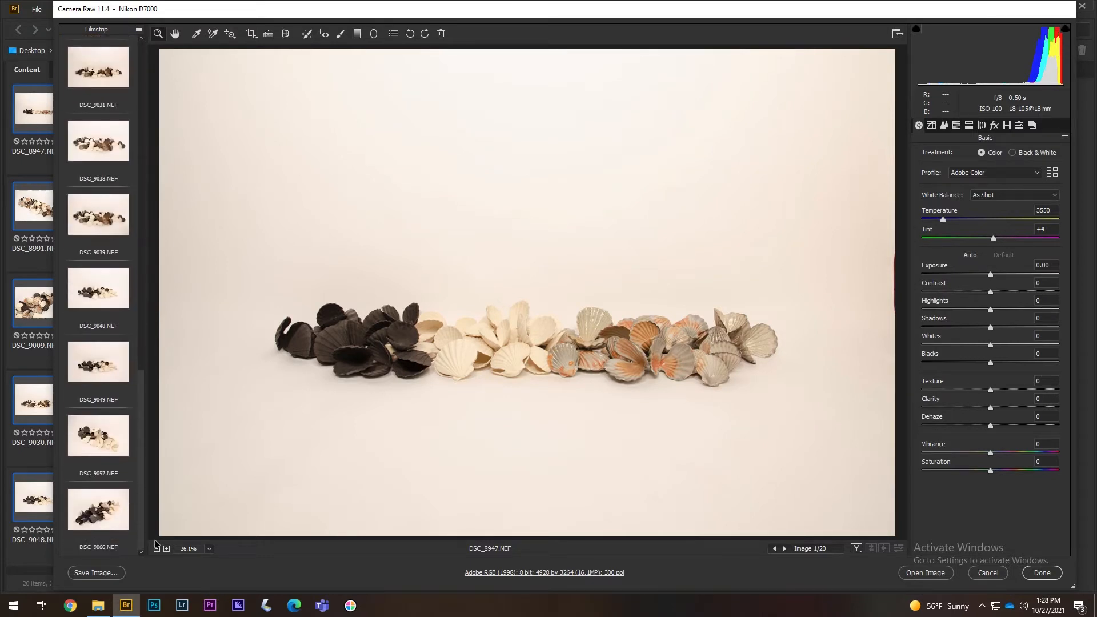
left_click(114, 519, "shift")
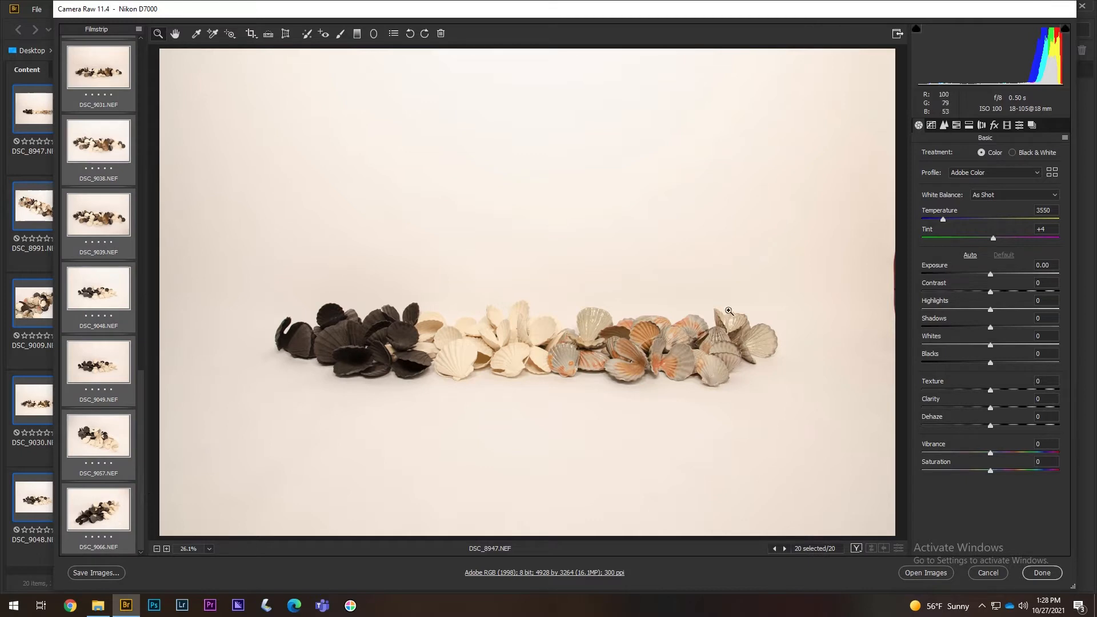
- In Lens Corrections, enable Remove Chromatic Aberration and the Nikon 18-105 profile, comparing it off and on
left_click(982, 125)
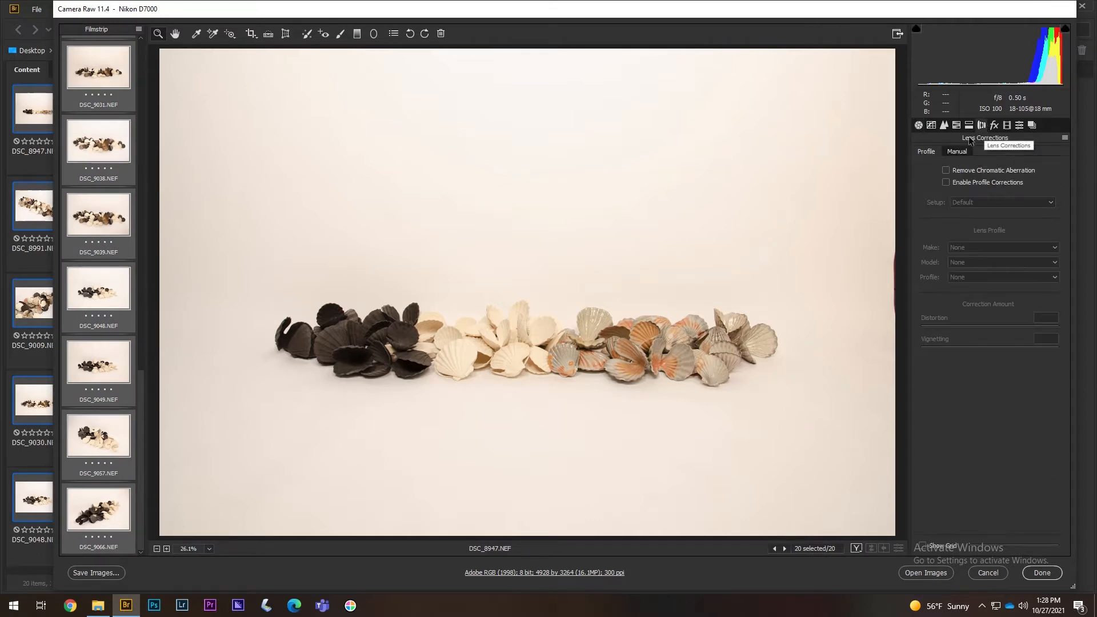
left_click(946, 170)
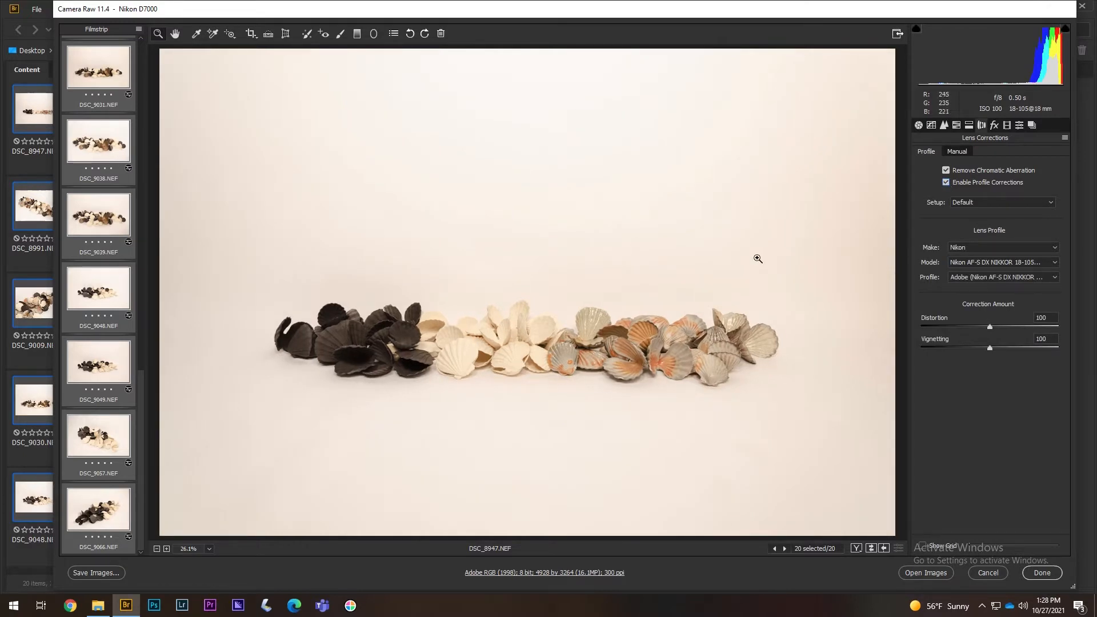
left_click(946, 183)
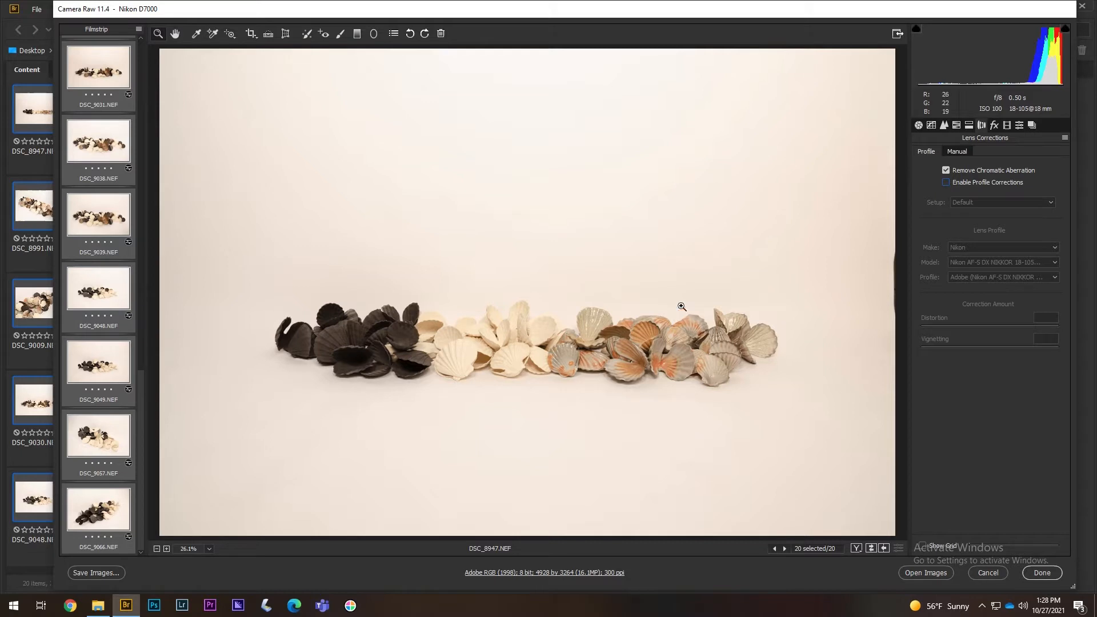
left_click(946, 183)
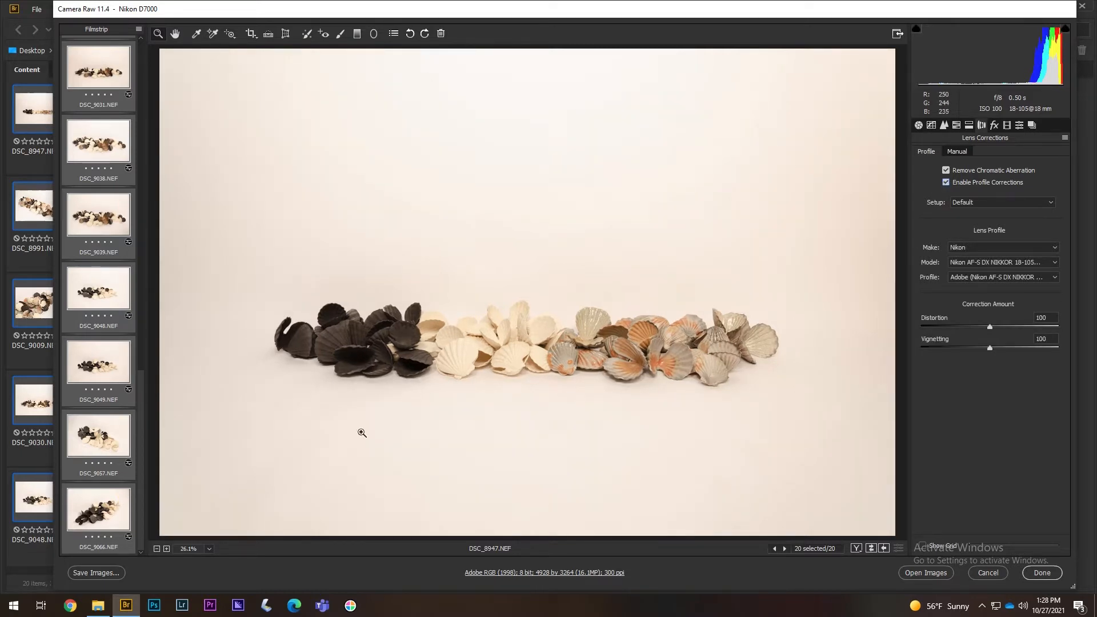
left_click_drag(142, 475, 138, 207)
scroll(139, 207, "up", 3)
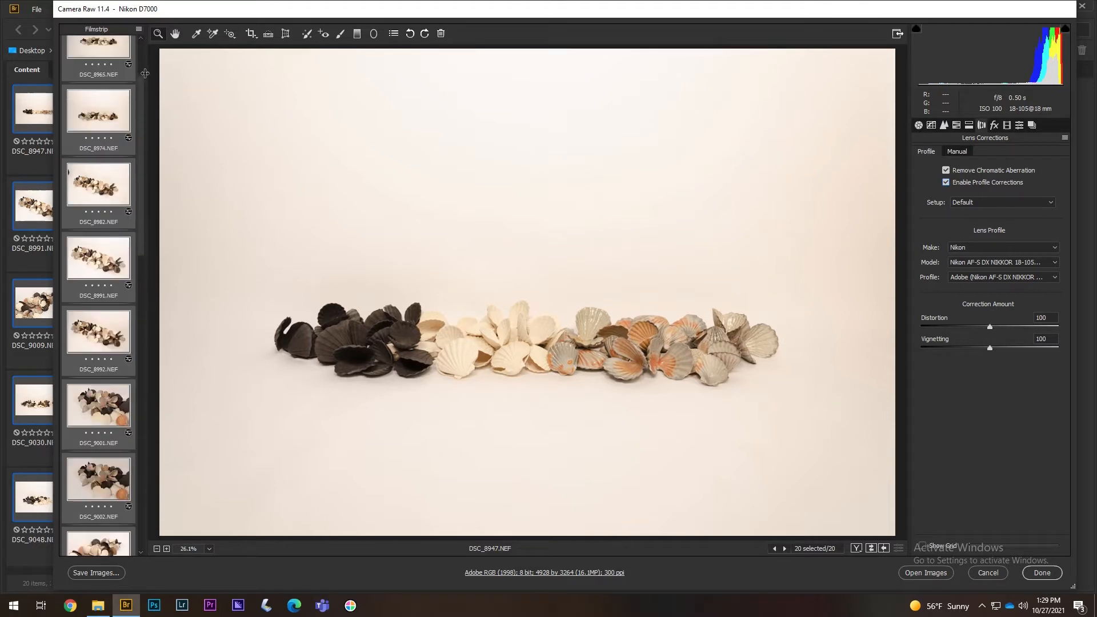
left_click_drag(138, 84, 142, 44)
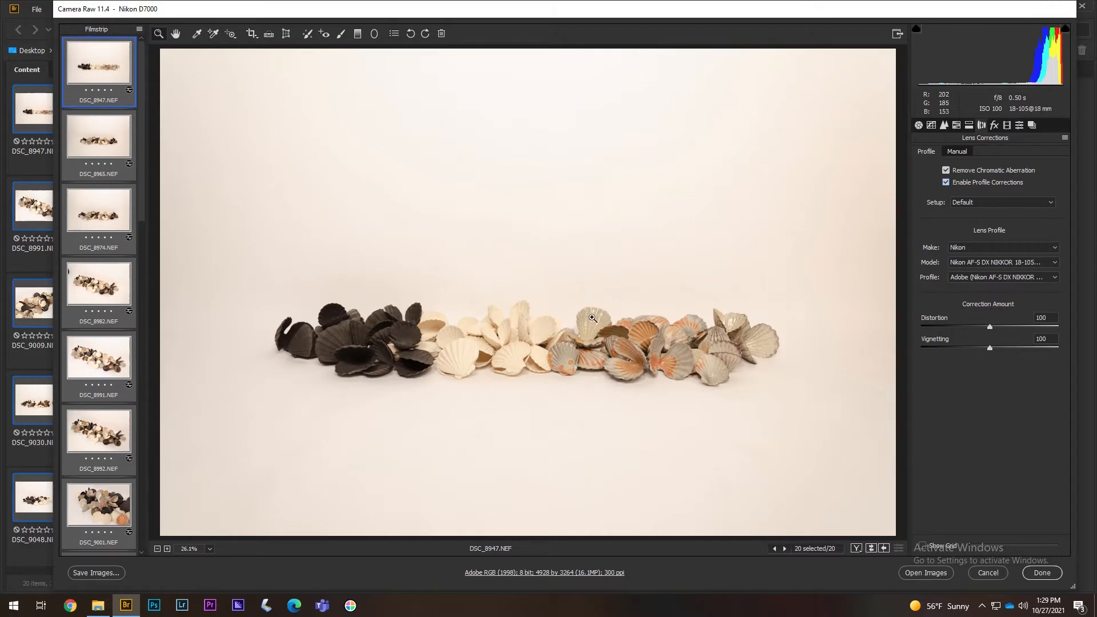
- Return to the Basic panel and zoom DSC_8947 to 100% on the dark shells
left_click(918, 126)
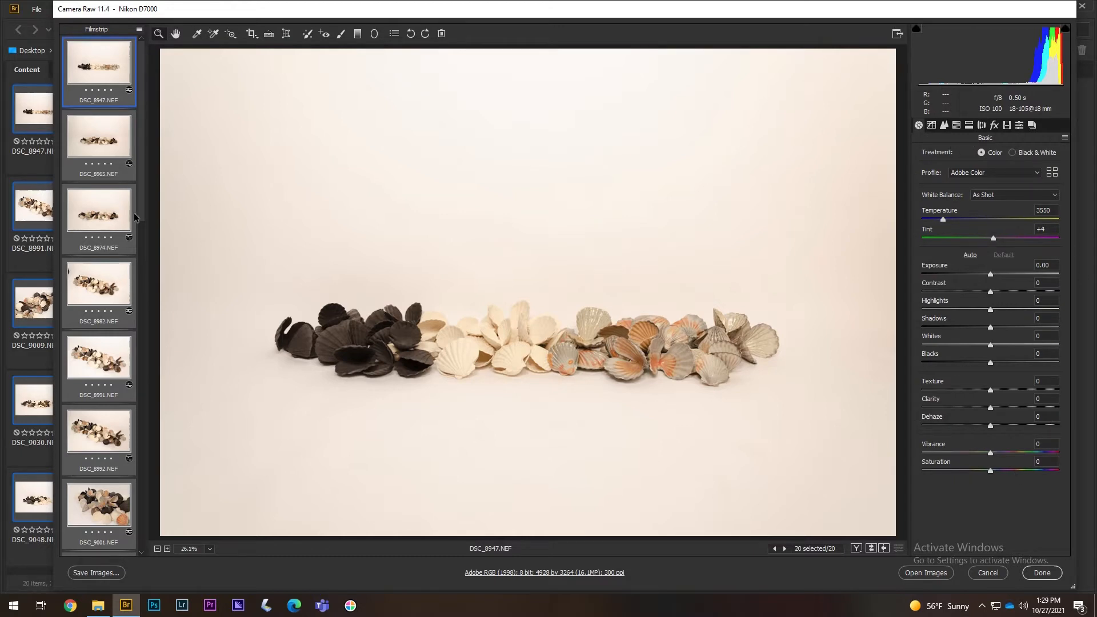
left_click(120, 141)
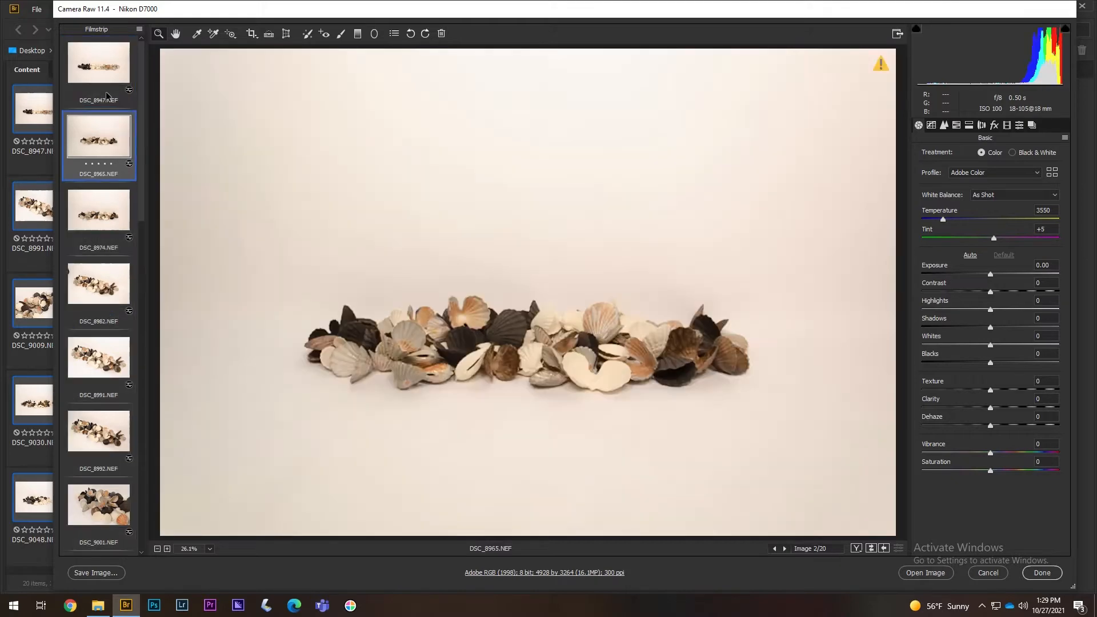
left_click(103, 66)
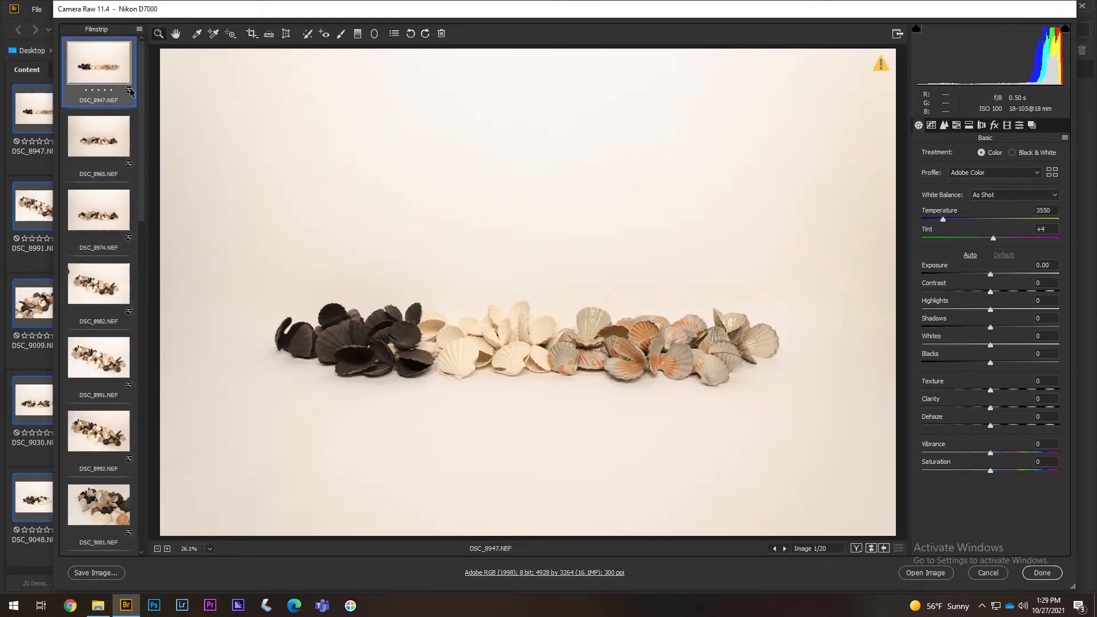
left_click(325, 326)
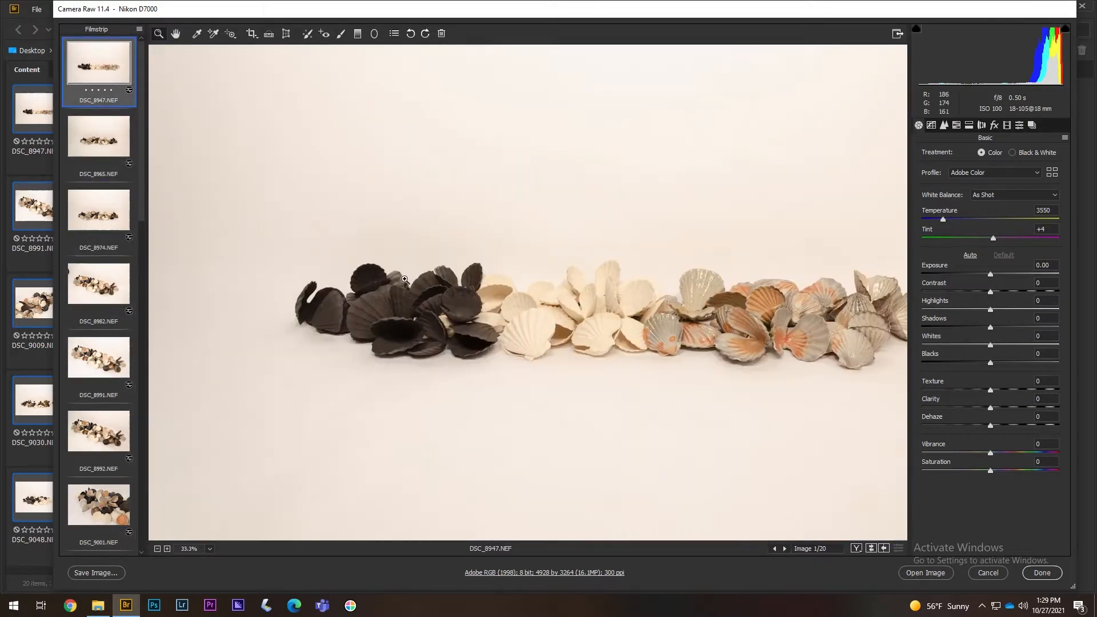
left_click(607, 282)
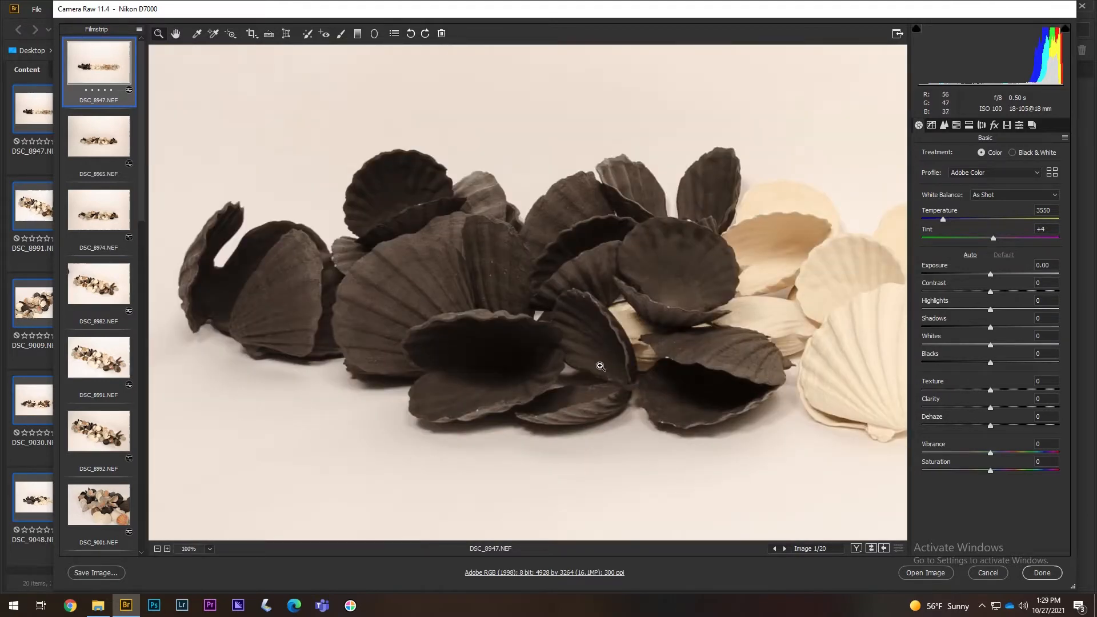
- Pan DSC_8947 at 100% across the white and orange-tinged shells
key("h")
left_click_drag(540, 315, 387, 311)
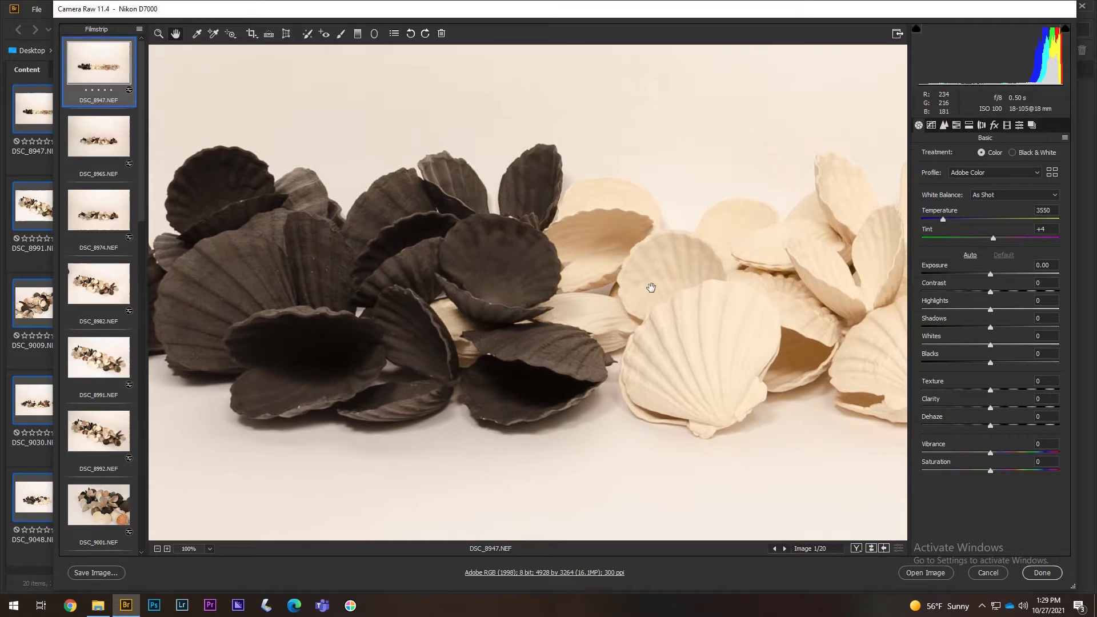
left_click_drag(649, 284, 607, 296)
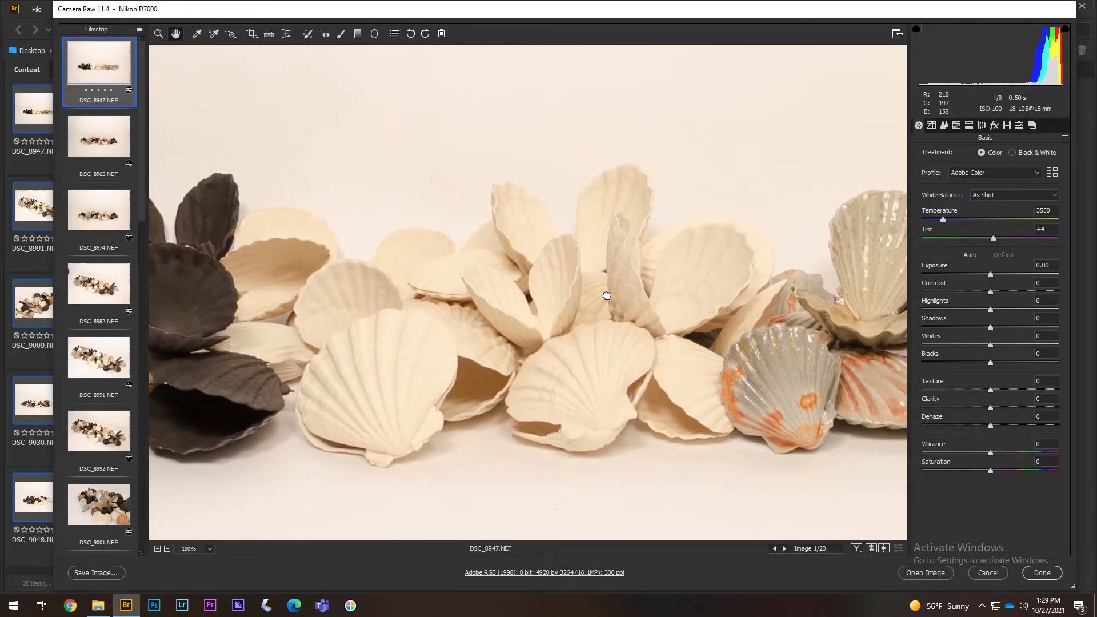
left_click_drag(676, 297, 468, 299)
left_click_drag(725, 291, 549, 293)
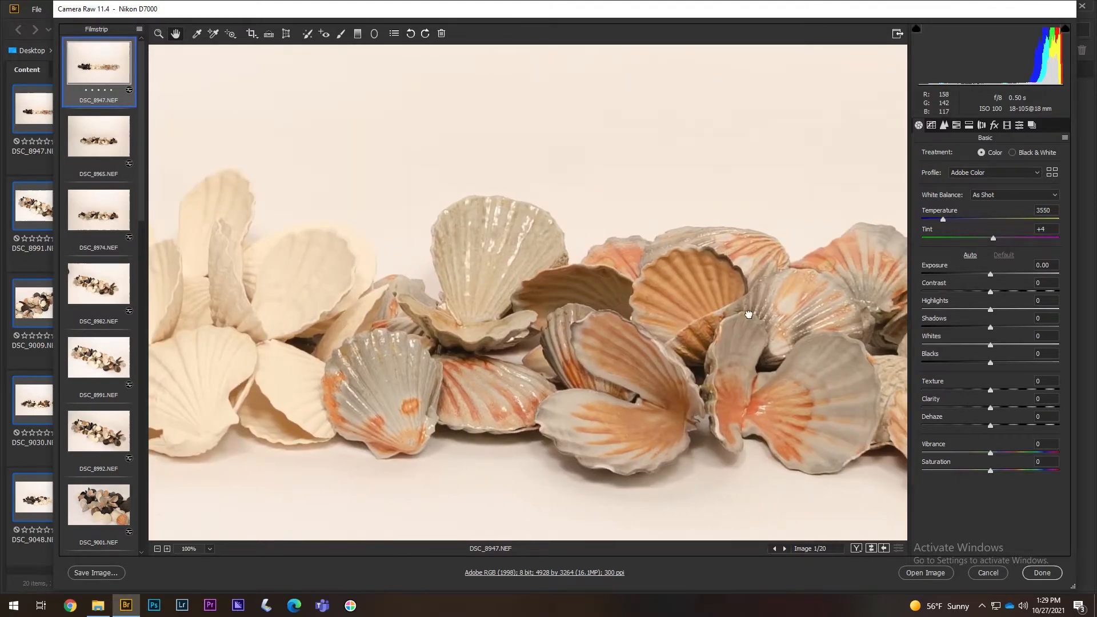
left_click_drag(749, 314, 543, 294)
key("z")
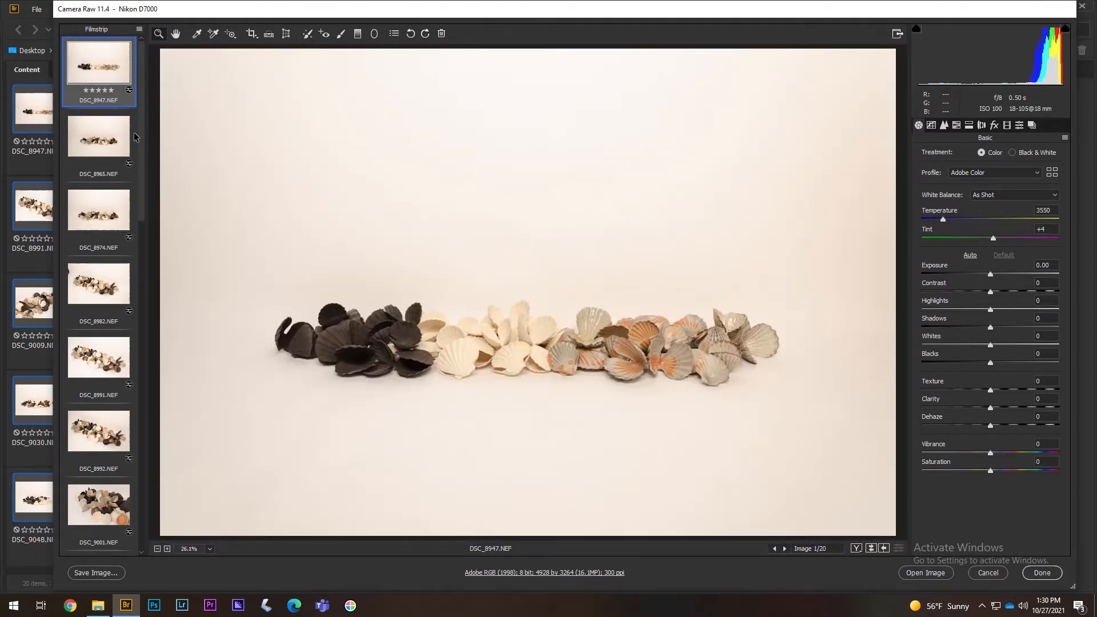
- Open DSC_8965 at 100% and pan across its shells
left_click(102, 155)
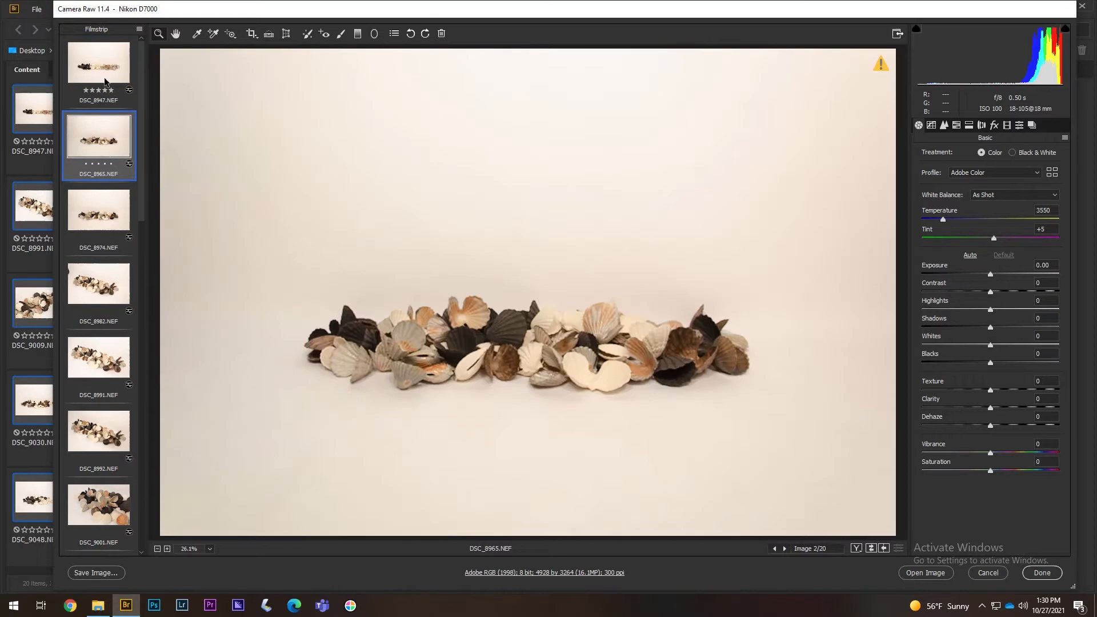
left_click(453, 320)
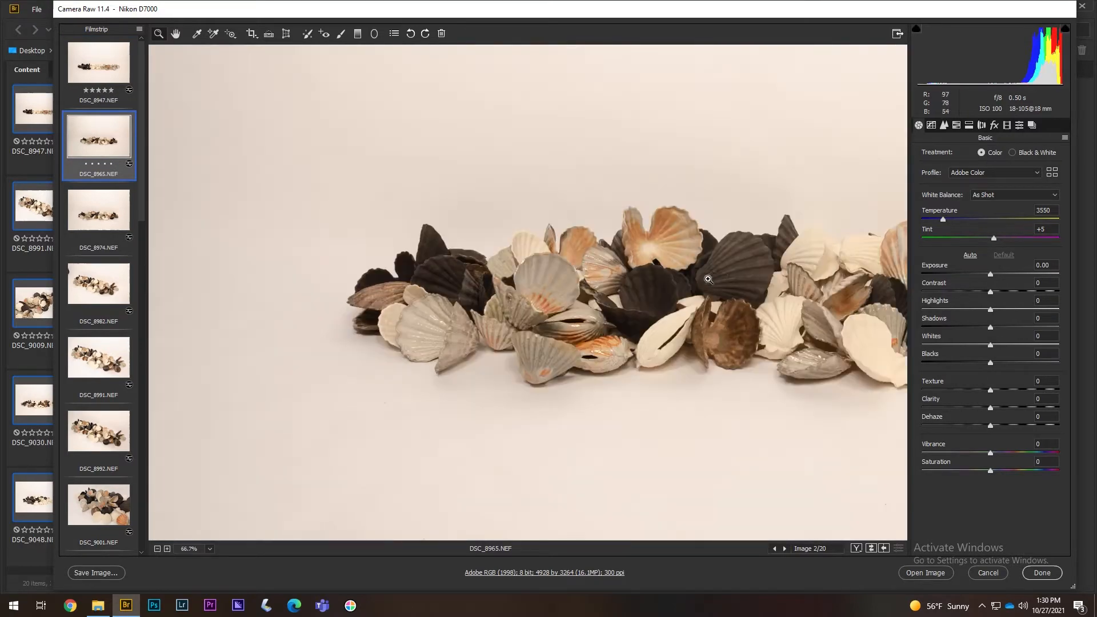
key("h")
left_click_drag(453, 320, 271, 323)
- Inspect DSC_8982 at 66.7%, 100% and 200%, panning over the white and lower-right shells
key("Down")
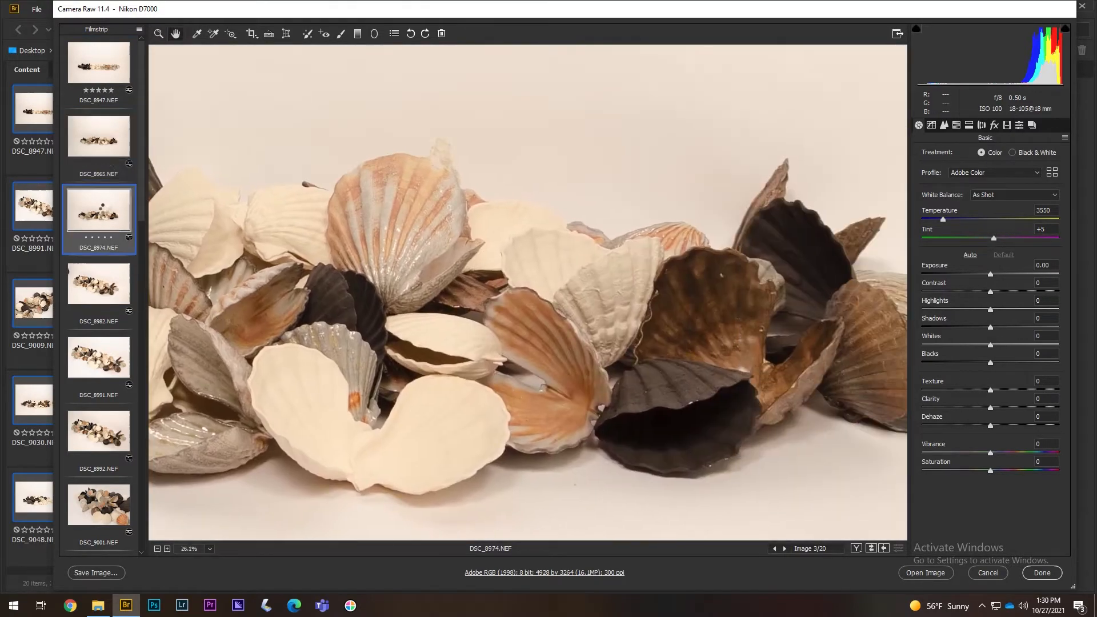
key("Down")
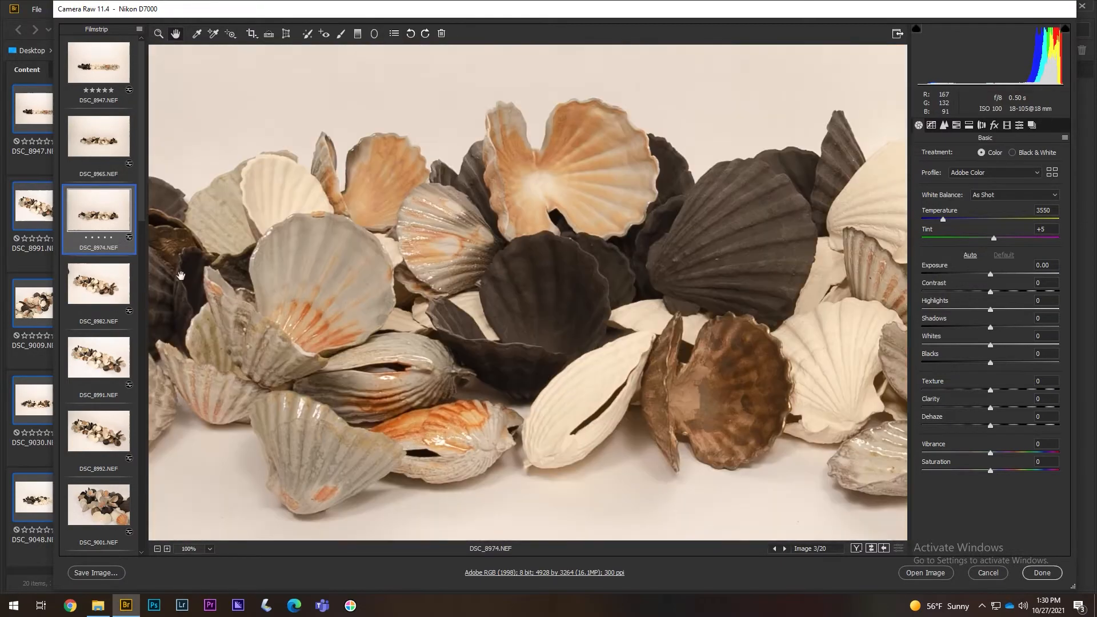
key("z")
left_click(400, 274)
left_click(399, 274)
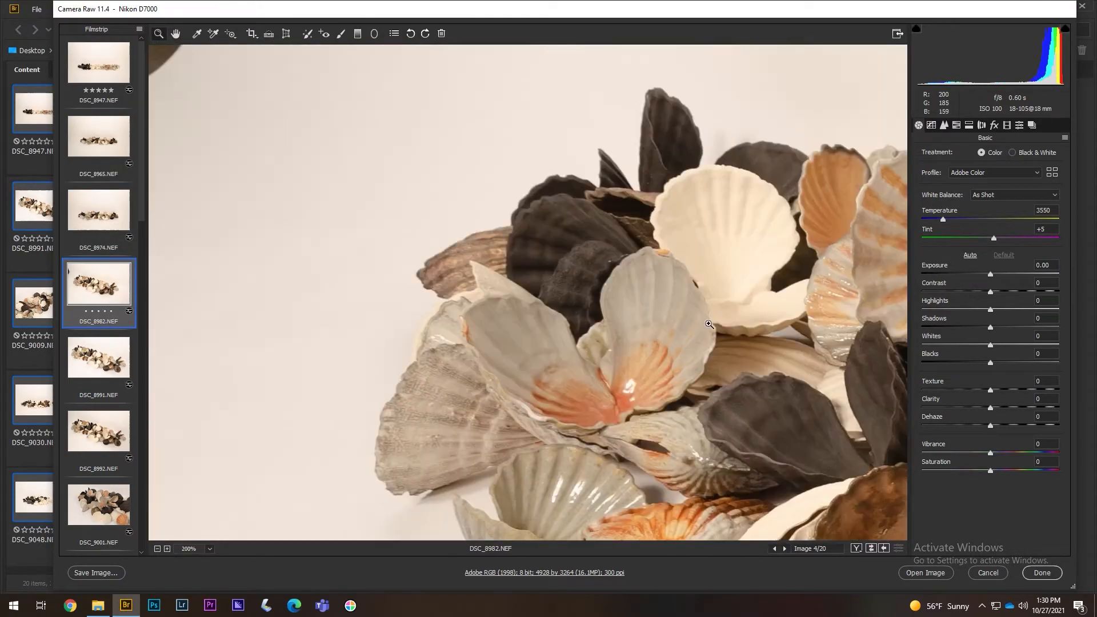
left_click(709, 323)
key("h")
left_click_drag(709, 324, 428, 135)
left_click_drag(731, 274, 246, 400)
left_click(157, 548)
left_click_drag(601, 418, 412, 238)
left_click_drag(663, 365, 397, 299)
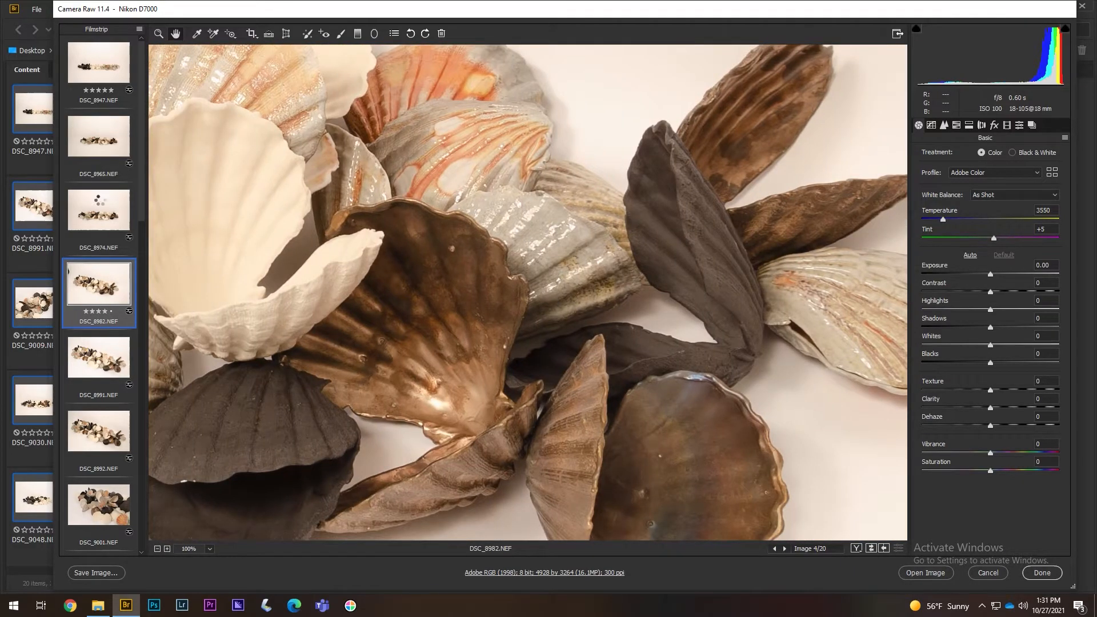
- Rate DSC_8965 five stars, then return to DSC_8974
left_click(97, 196)
left_click(100, 147)
left_click(110, 163)
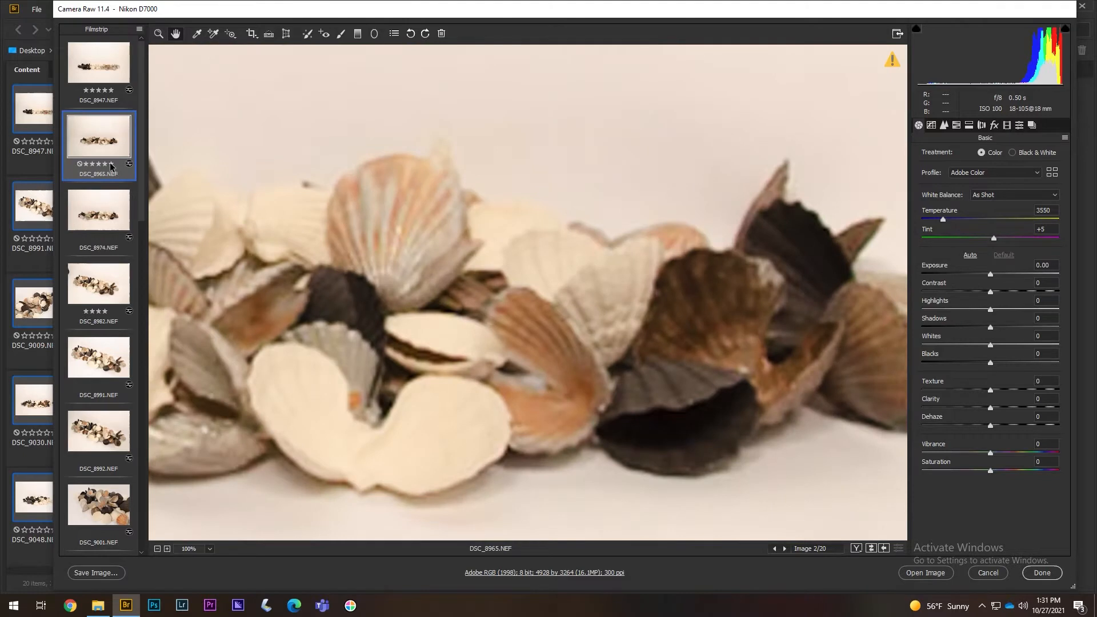
left_click(112, 242)
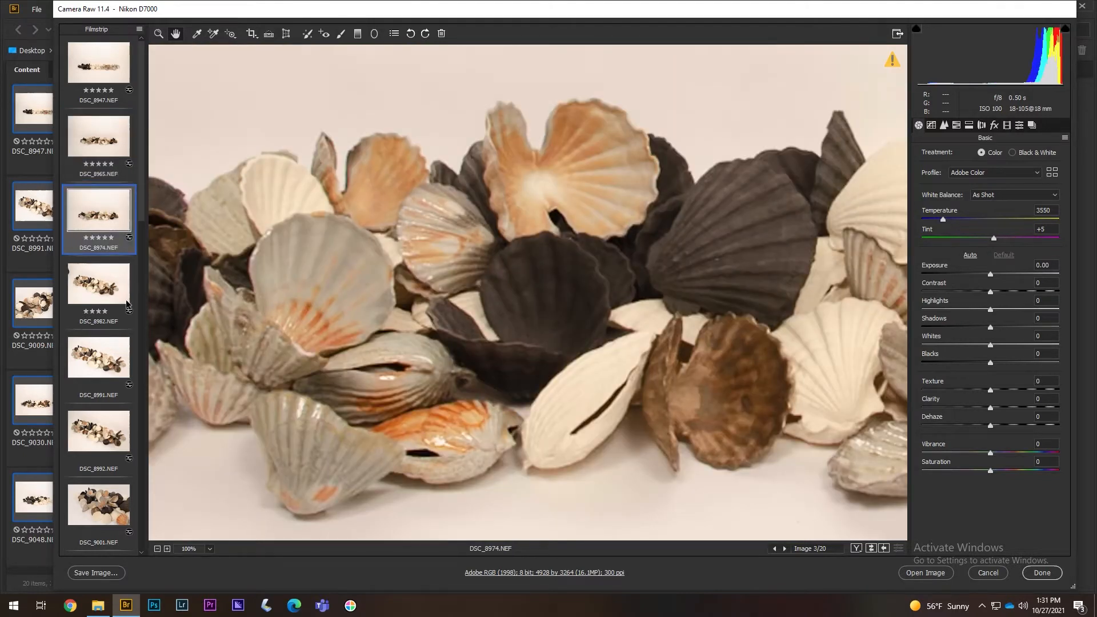
- Darken DSC_8991 to -0.45 exposure, then move on to DSC_8992
left_click(106, 374)
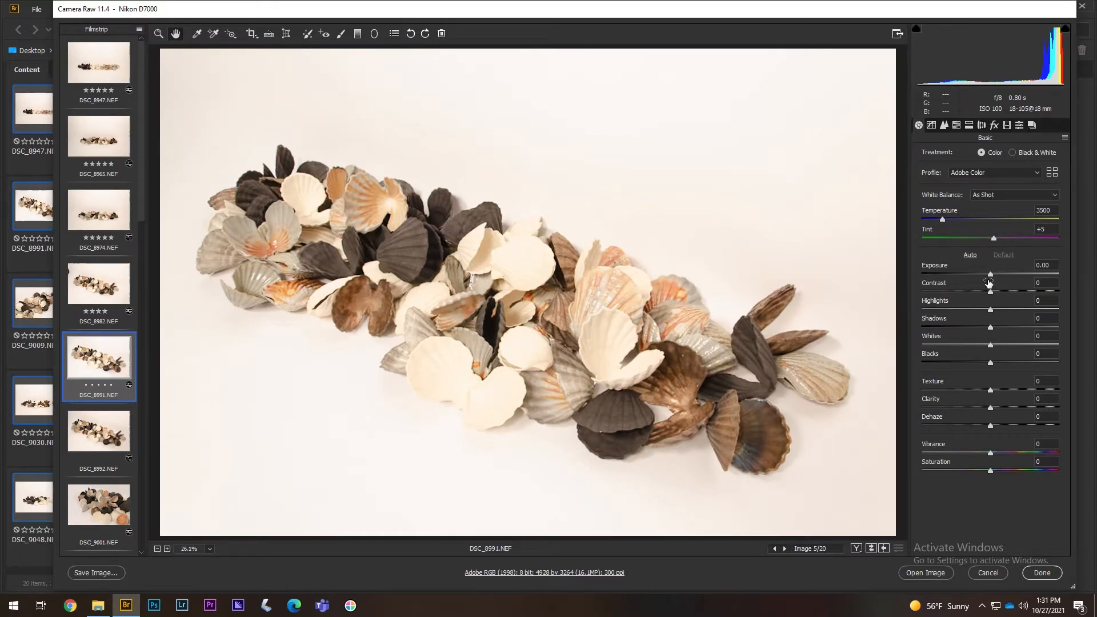
left_click_drag(991, 279, 985, 279)
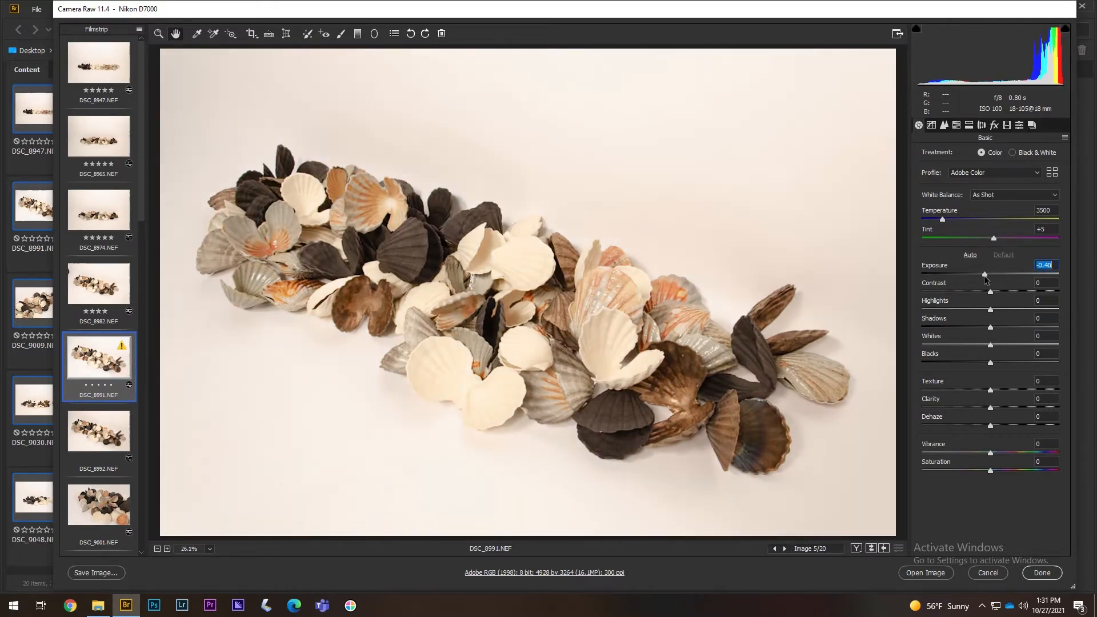
left_click(102, 441)
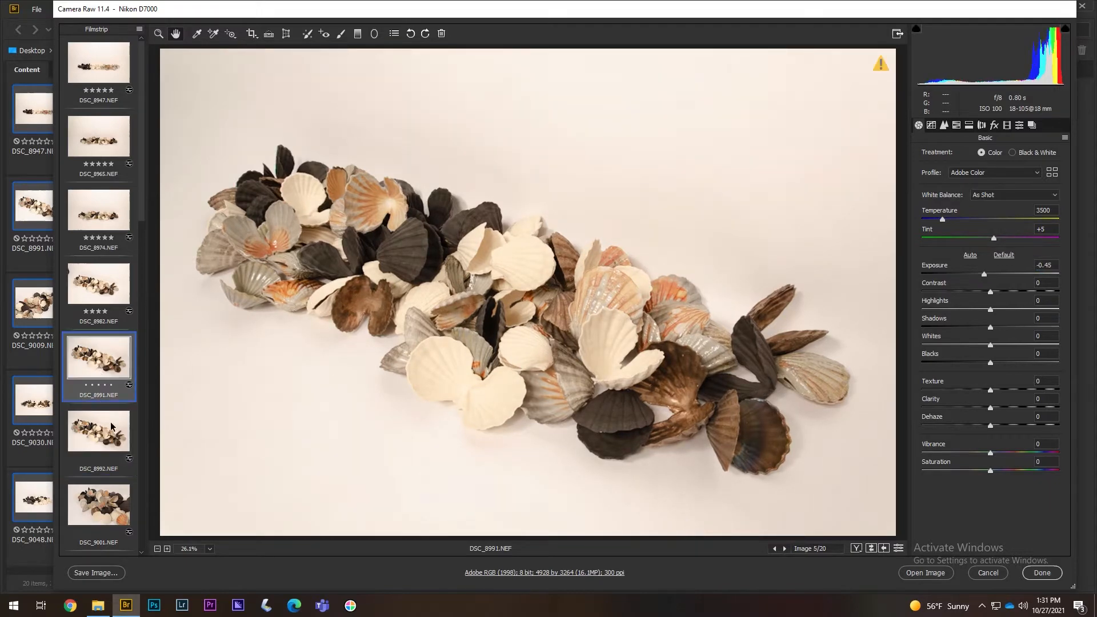
- Zoom DSC_8992 to 66.7% and pan along the upper-left edge of the shell pile
key("z")
left_click(558, 320)
left_click(650, 343)
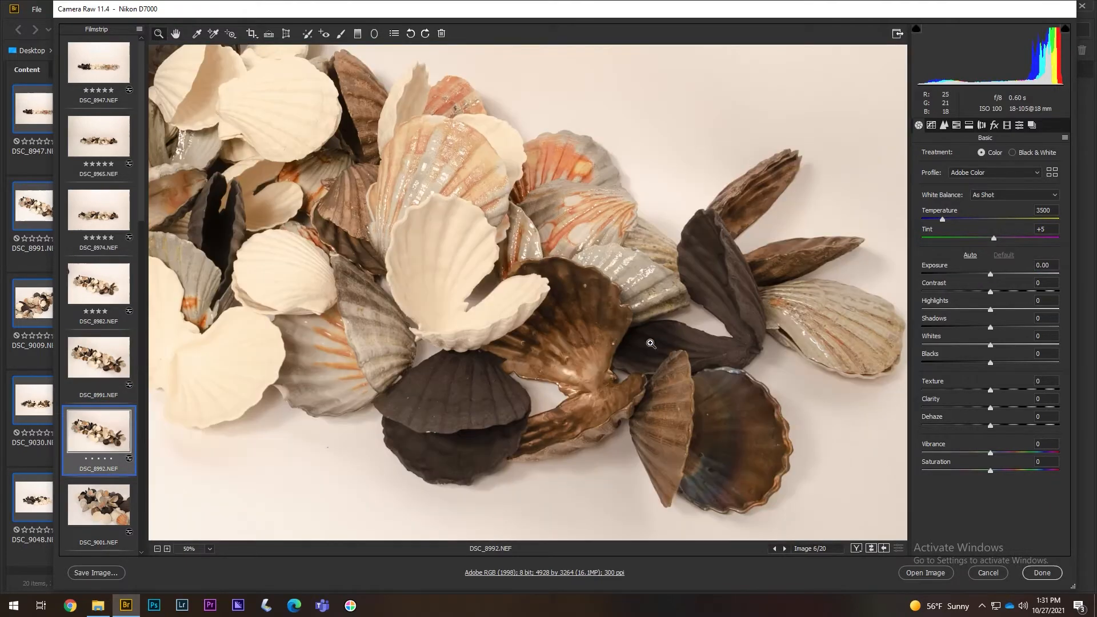
left_click(622, 338)
key("h")
left_click_drag(405, 213, 450, 301)
left_click_drag(365, 155, 504, 176)
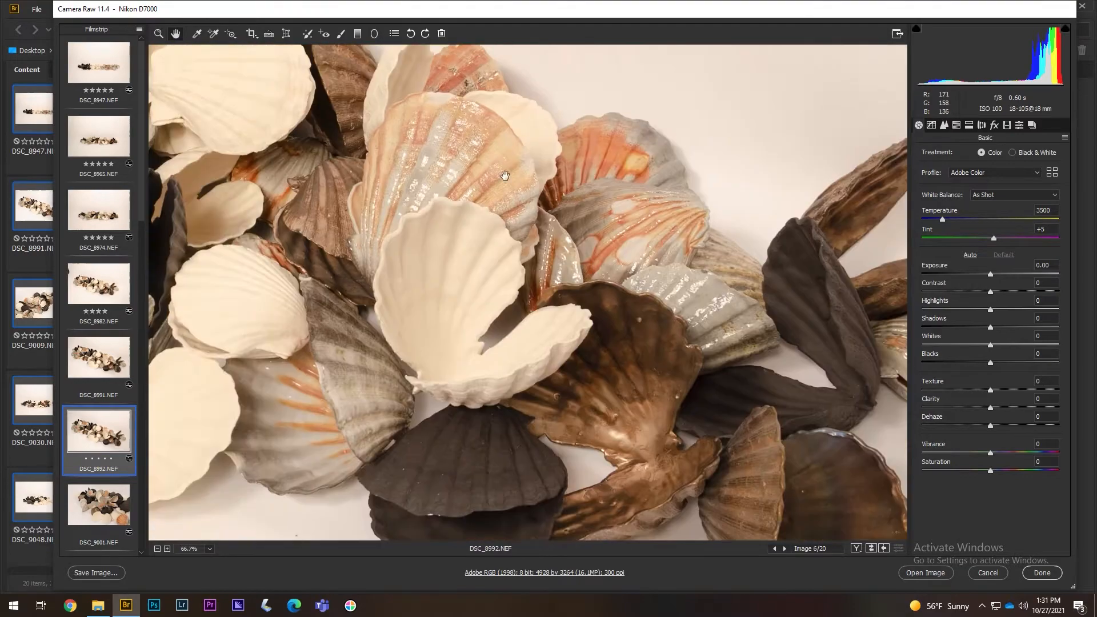
left_click_drag(344, 213, 501, 204)
left_click_drag(249, 113, 504, 200)
left_click_drag(398, 151, 727, 355)
left_click_drag(341, 316, 409, 309)
- Check the white scallop shell at 200–300%, then return to DSC_8991
key("z")
left_click(413, 237)
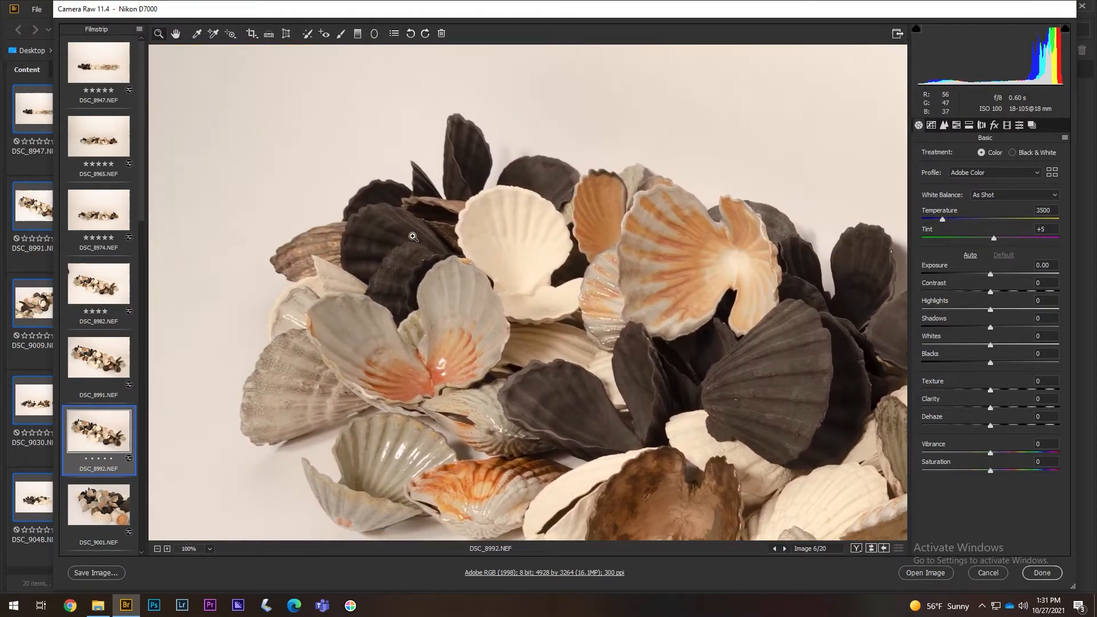
left_click(648, 310)
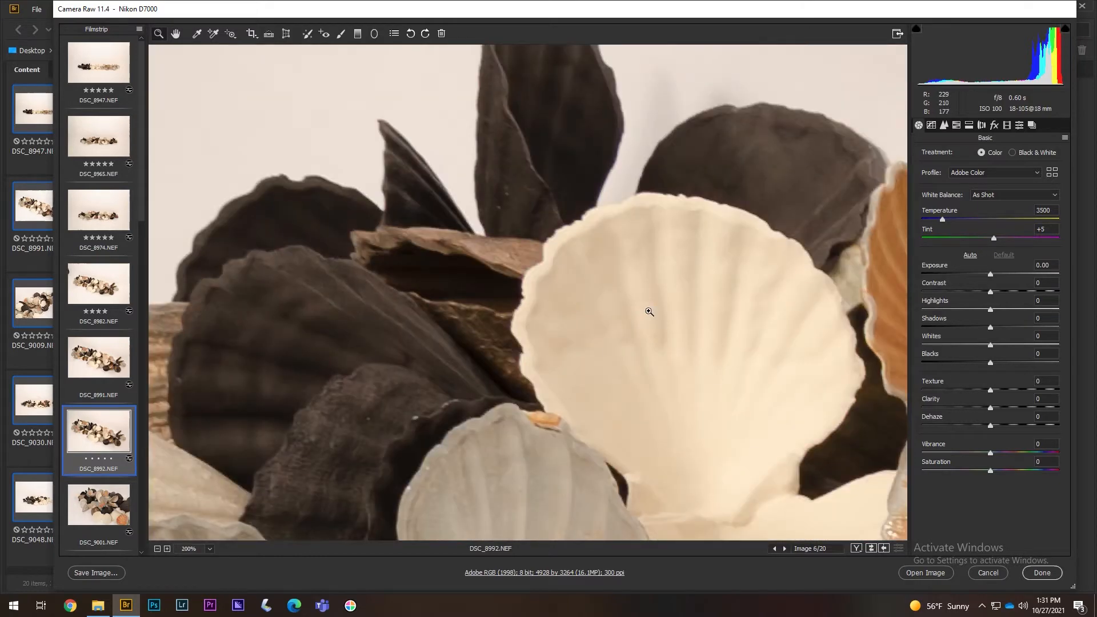
left_click(649, 311)
key("h")
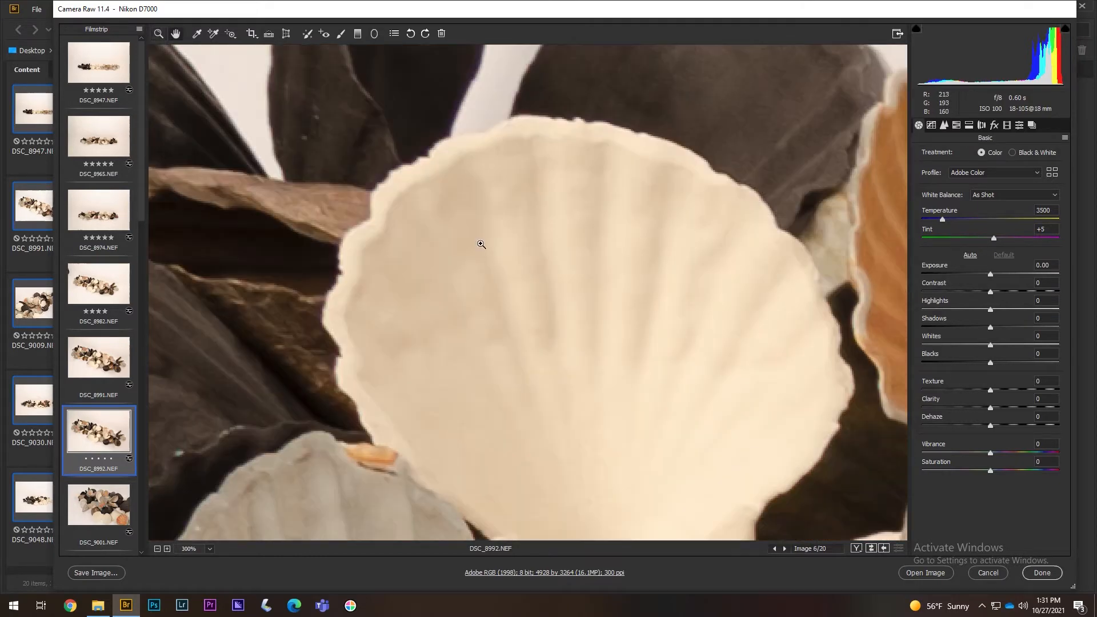
left_click_drag(470, 225, 568, 512)
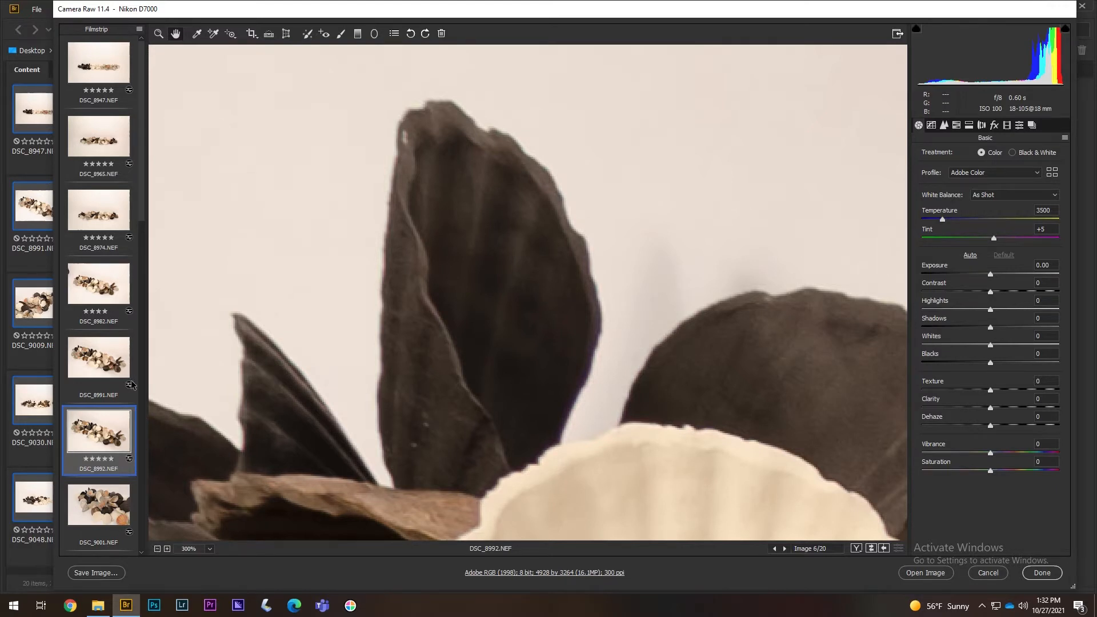
left_click(98, 359)
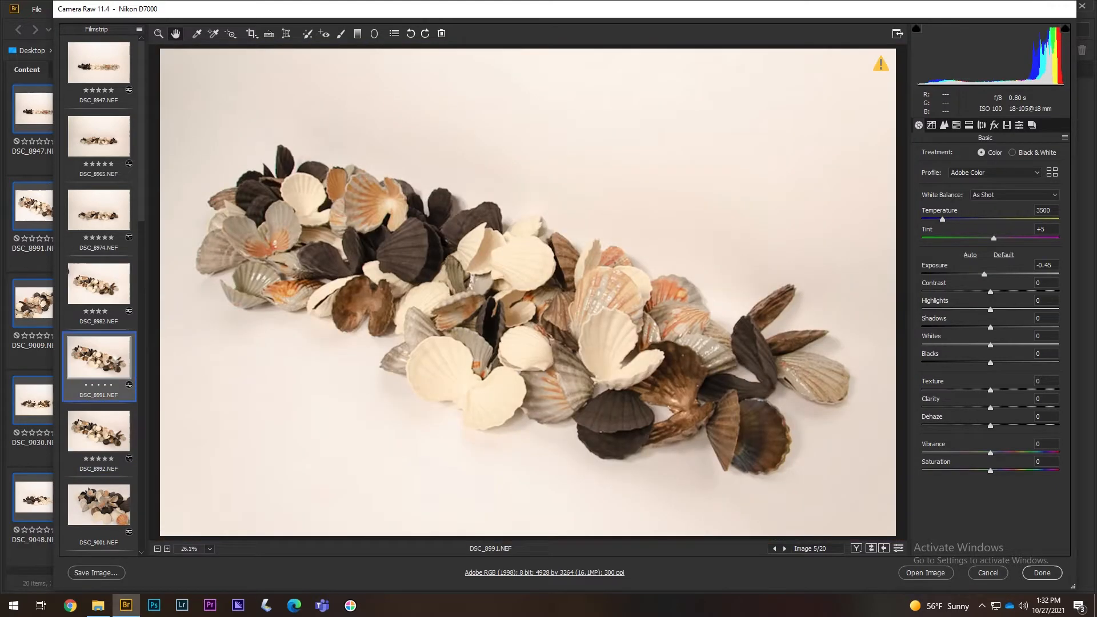
- Inspect DSC_9001 up close and give it a five-star rating
left_click(108, 508)
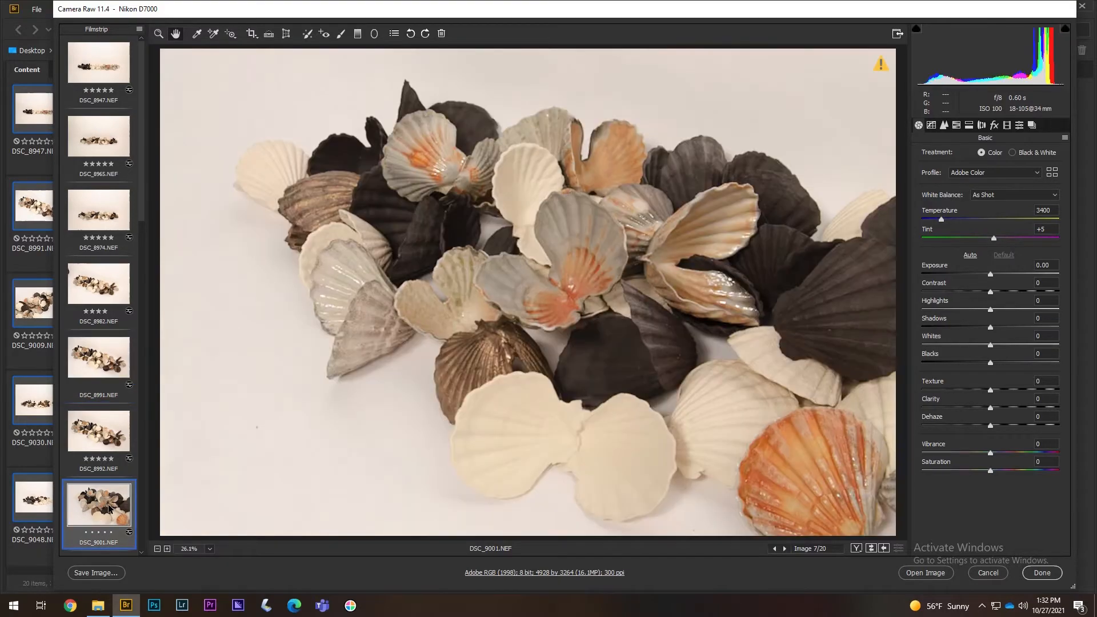
left_click(540, 215, "ctrl")
left_click(367, 269, "ctrl")
left_click_drag(337, 402, 202, 84)
left_click(111, 532)
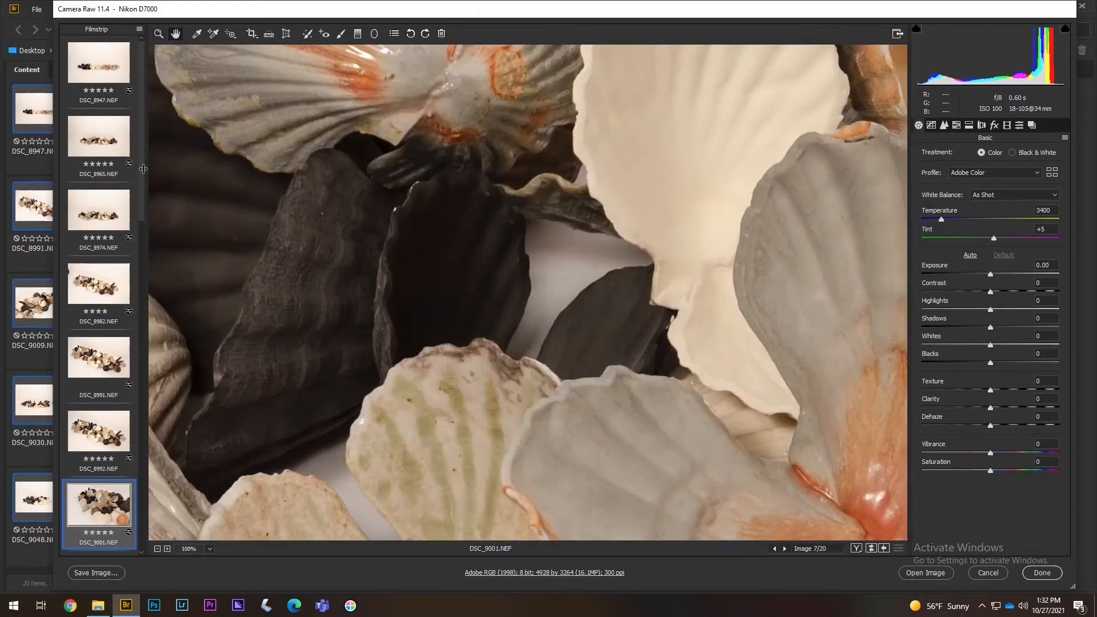
scroll(108, 502, "down", 5)
- Check DSC_9002's shells at 100% and 300%, then zoom back out
left_click(105, 274)
left_click(467, 260, "ctrl")
left_click(467, 260, "ctrl")
left_click_drag(670, 435, 240, 217)
left_click_drag(845, 343, 470, 399)
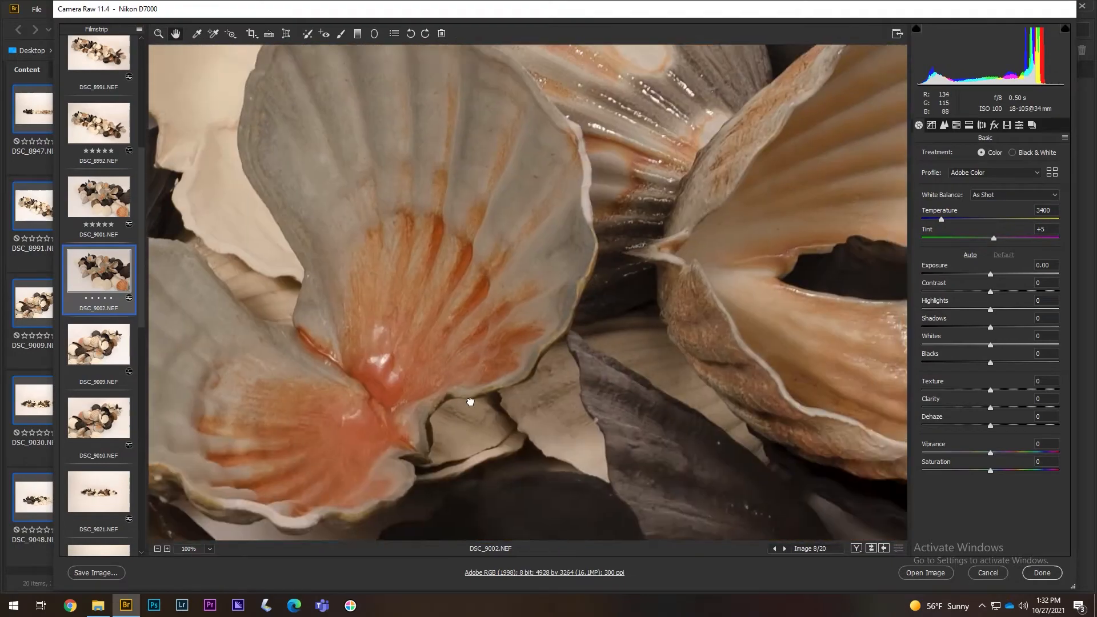
left_click(520, 138, "ctrl")
left_click(520, 138, "ctrl")
left_click_drag(520, 138, 411, 114)
key("ctrl+minus")
key("ctrl+minus")
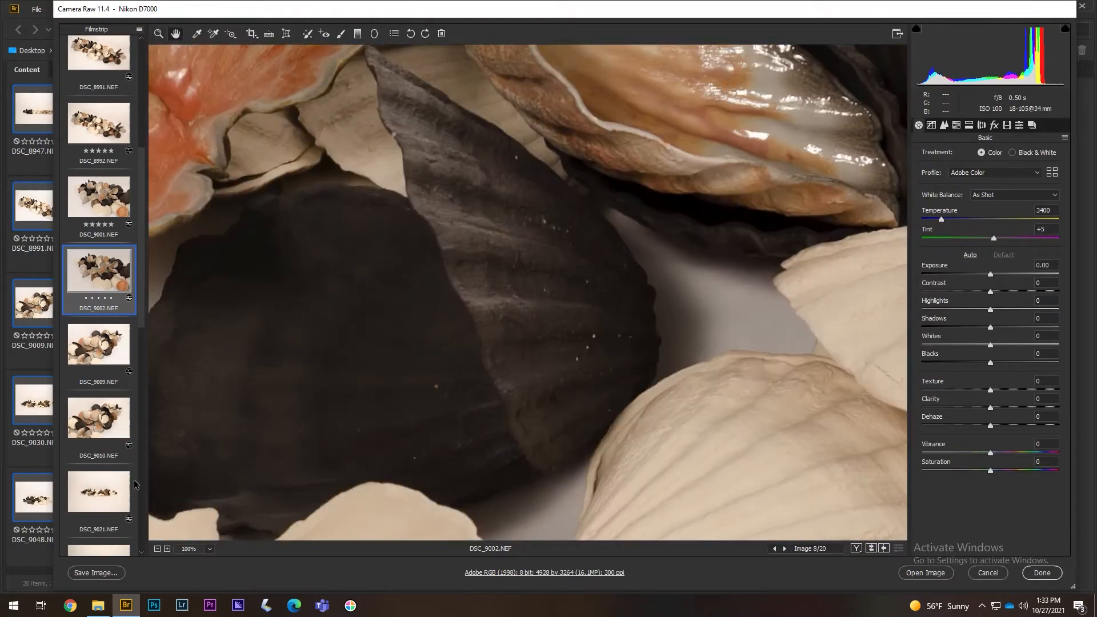
key("ctrl+minus")
key("ctrl+minus")
key("ctrl+minus")
key("ctrl+minus")
- Compare DSC_9001 and DSC_9002 magnified, panning DSC_9001 at 200%
left_click(108, 207)
key("ctrl+plus")
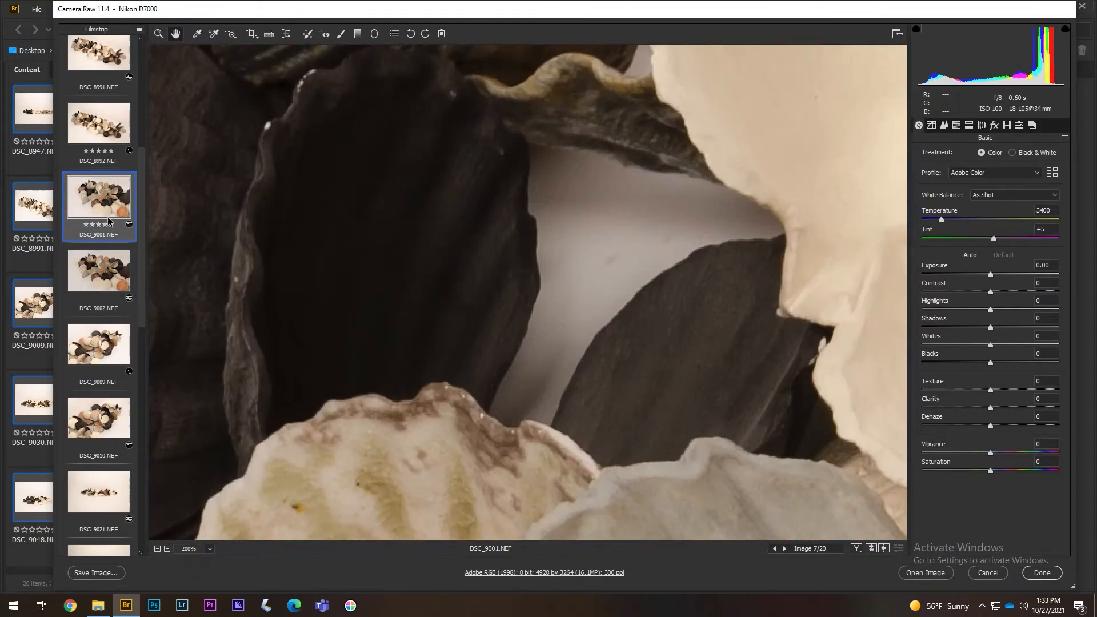
left_click(107, 277)
left_click(167, 549)
left_click(423, 178, "ctrl")
left_click(99, 197)
left_click_drag(336, 178, 267, 282)
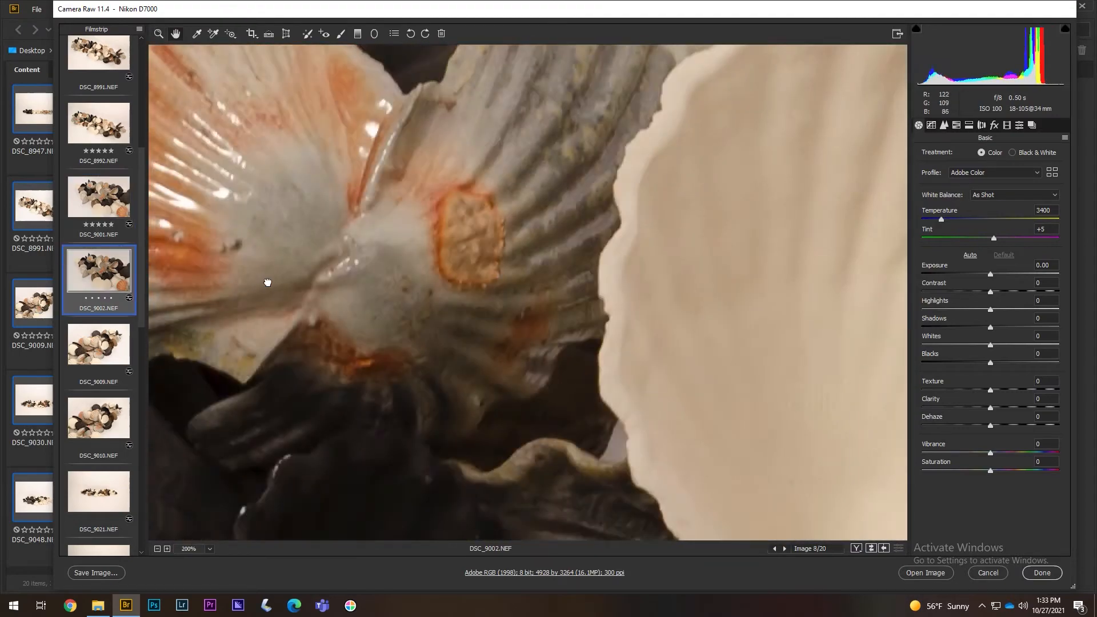
left_click_drag(343, 211, 816, 519)
- Flip between DSC_9001 and DSC_9002 to judge focus, then rate DSC_9002 one star
left_click(98, 271)
left_click(99, 200)
left_click(98, 274)
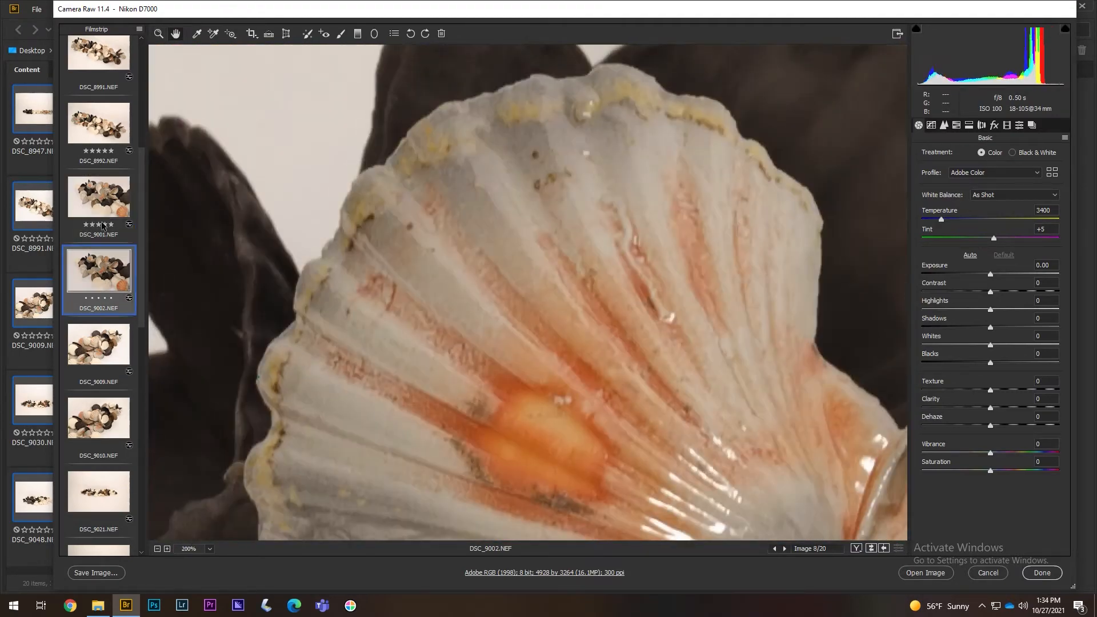
left_click(97, 206)
left_click(95, 277)
left_click(87, 298)
- View DSC_9010 at 100% and give it a five-star rating
left_click(99, 420)
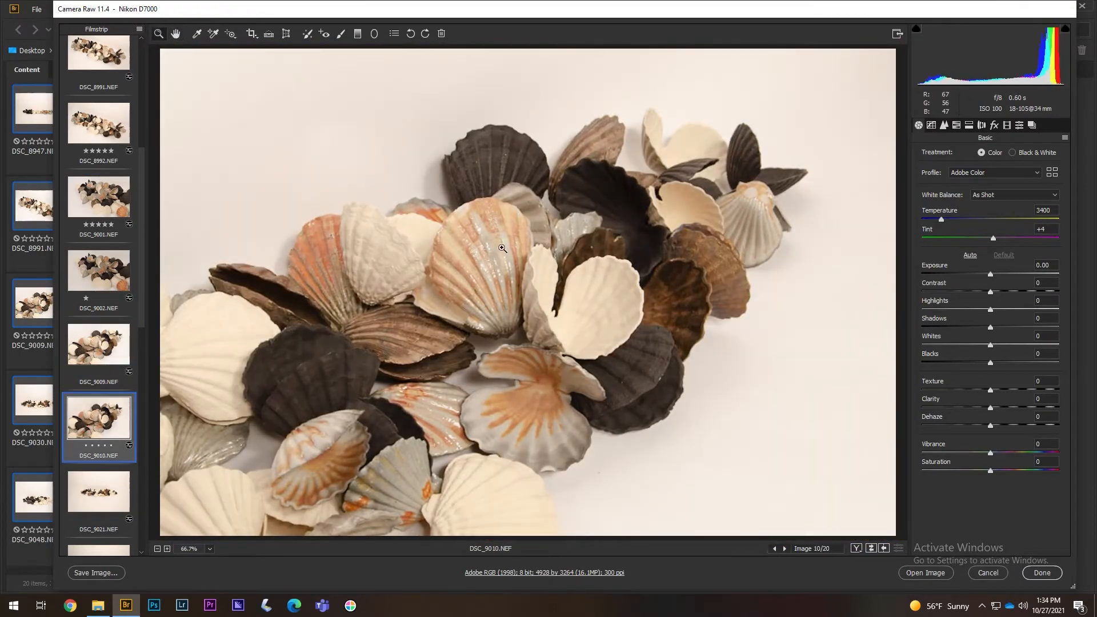
left_click(502, 248, "ctrl")
left_click(111, 445)
left_click(99, 492)
scroll(99, 491, "down", 4)
- Inspect DSC_9021 at 100%, panning across its shells
left_click(463, 275, "ctrl")
left_click(463, 274, "ctrl")
left_click_drag(571, 279, 558, 303)
left_click_drag(391, 326, 502, 320)
left_click(107, 305)
left_click(106, 240)
- Step through DSC_9030, DSC_9038, DSC_9048, DSC_9049 and DSC_9057 to DSC_9066
left_click(102, 389)
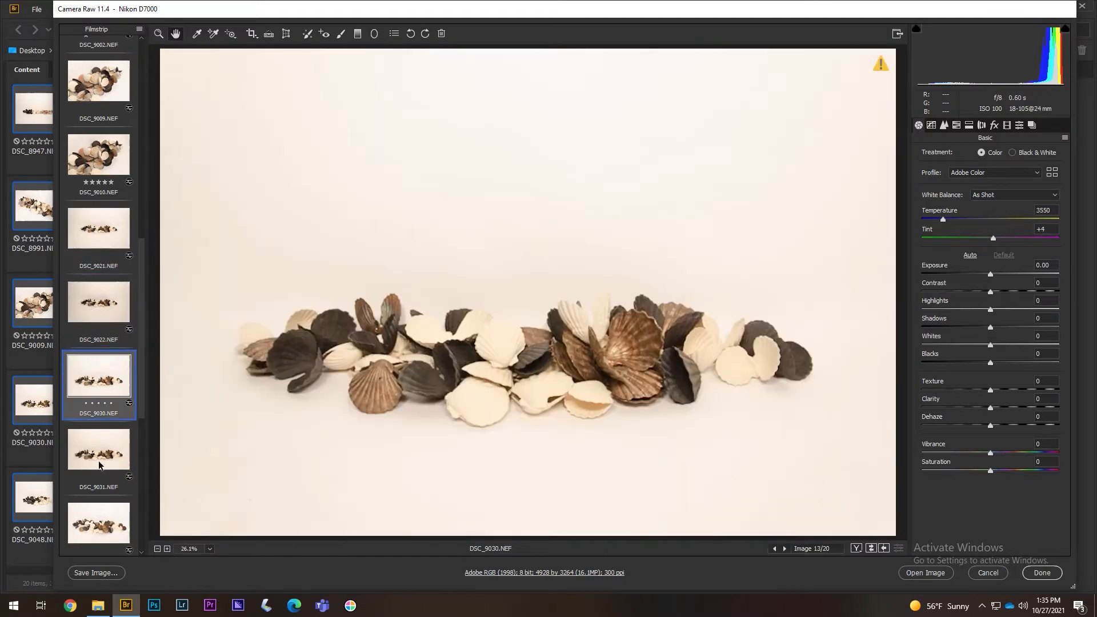
left_click(100, 517)
scroll(101, 491, "down", 2)
left_click(104, 522)
scroll(107, 468, "down", 3)
left_click(107, 447)
scroll(106, 451, "down", 2)
left_click(107, 455)
left_click(107, 517)
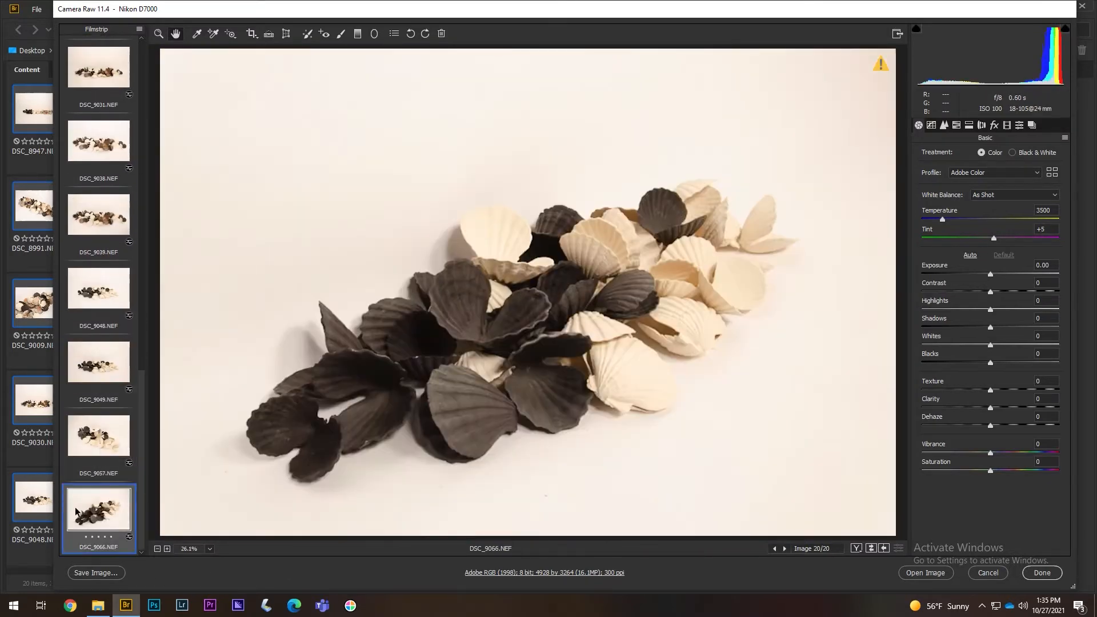
- Zoom in to inspect DSC_9049's shells and give it a five-star rating
left_click(107, 378)
double_click(516, 344, "ctrl")
double_click(516, 344, "ctrl")
left_click_drag(548, 188, 577, 353)
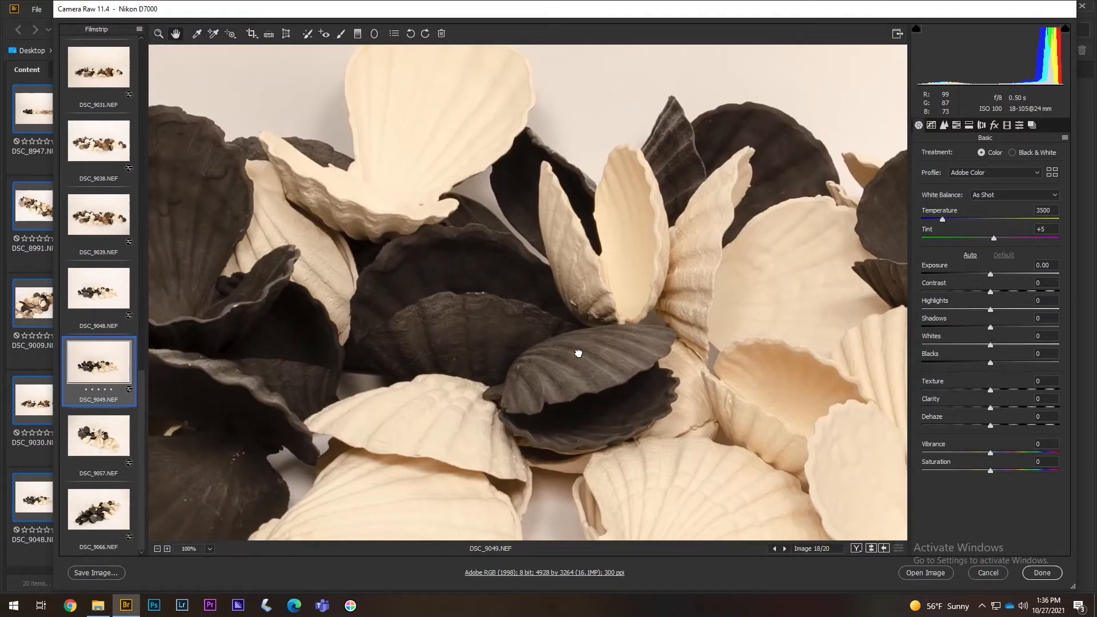
left_click(111, 389)
- Give one-star ratings to DSC_9057, DSC_9066, DSC_9048, DSC_9038 and DSC_9030
left_click(100, 437)
left_click(86, 463)
left_click(94, 511)
left_click(85, 537)
left_click(86, 316)
left_click(103, 216)
left_click(102, 143)
left_click(86, 169)
scroll(106, 228, "up", 3)
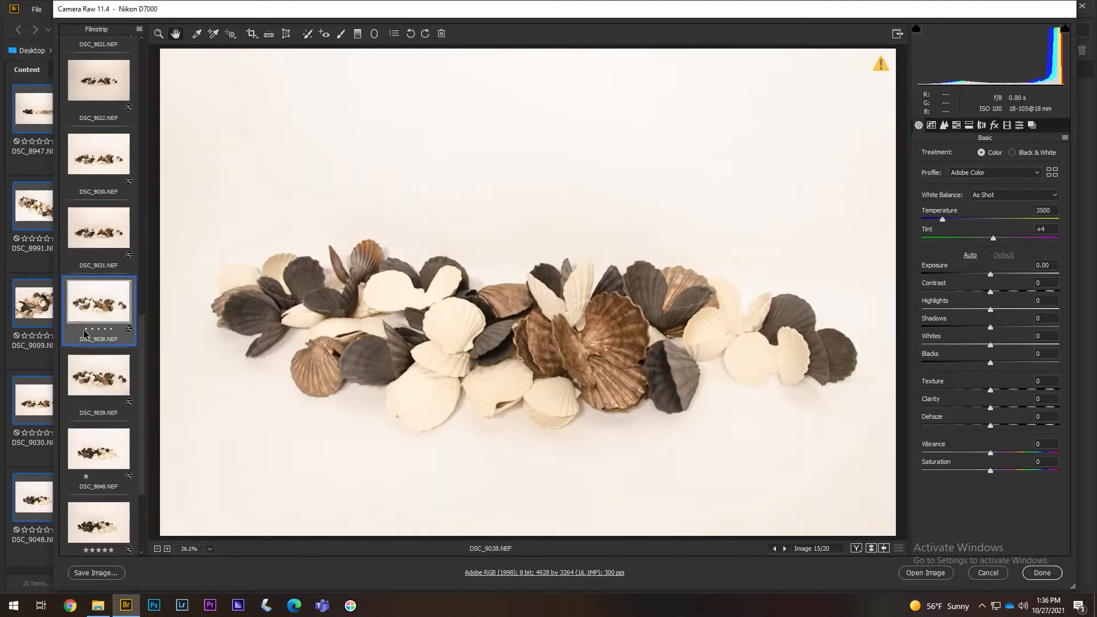
left_click(110, 229)
left_click(86, 261)
- Zoom the preview out and rate DSC_9022 five stars
left_click(103, 163)
key("Right")
key("Right")
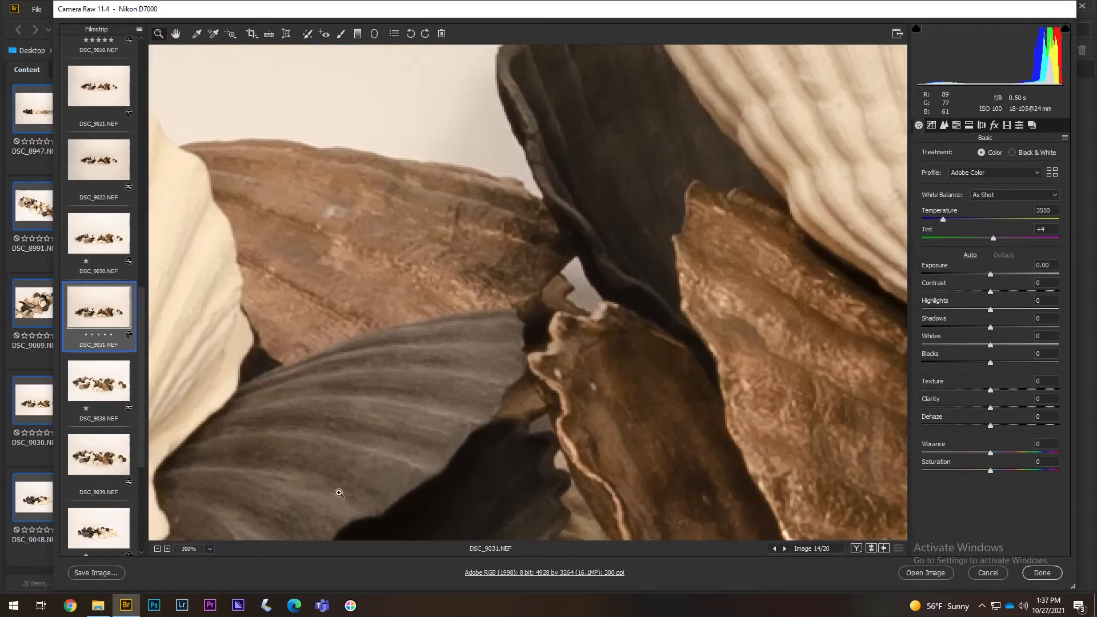
left_click(157, 549)
left_click(158, 549)
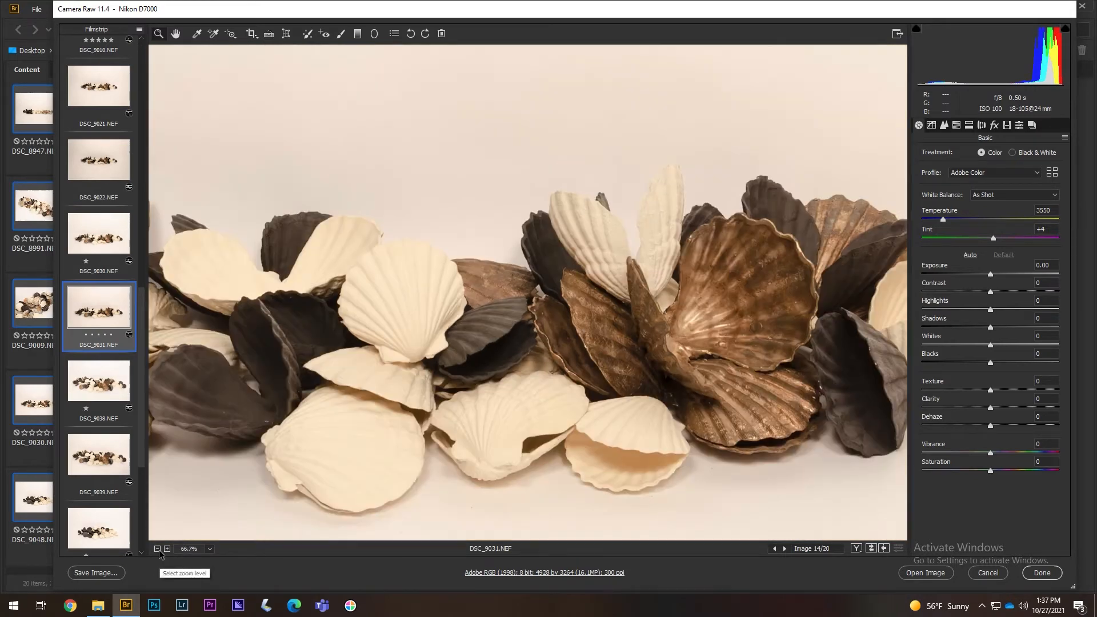
left_click(97, 238)
left_click(106, 180)
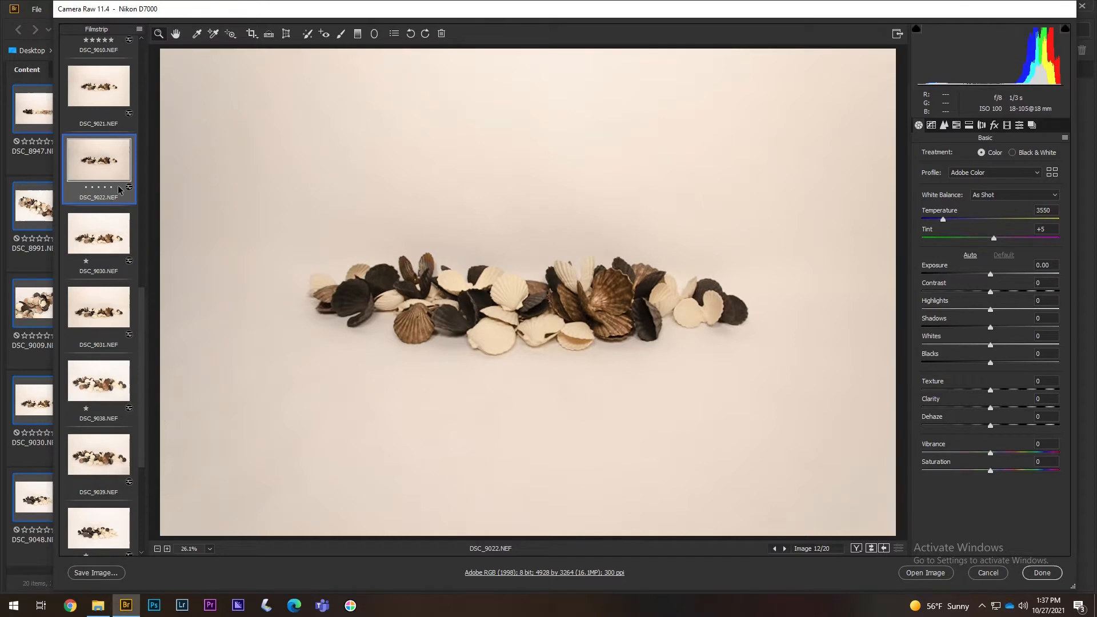
left_click(112, 187)
- Compare DSC_9021 and DSC_9009 against DSC_9022, then finish with Done
scroll(144, 286, "up", 3)
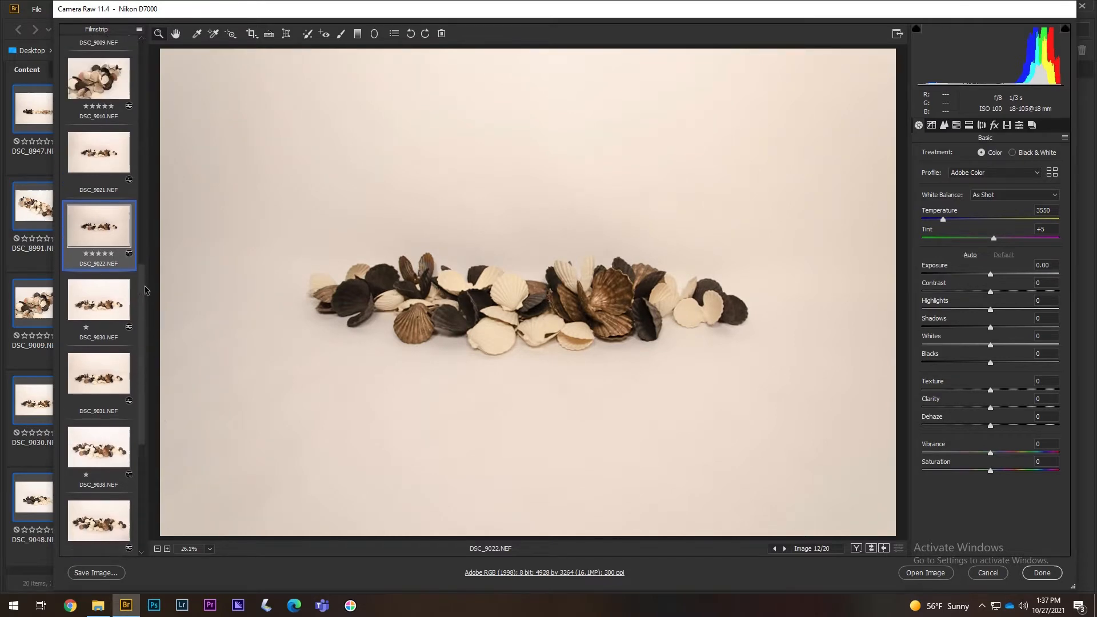
left_click(106, 256)
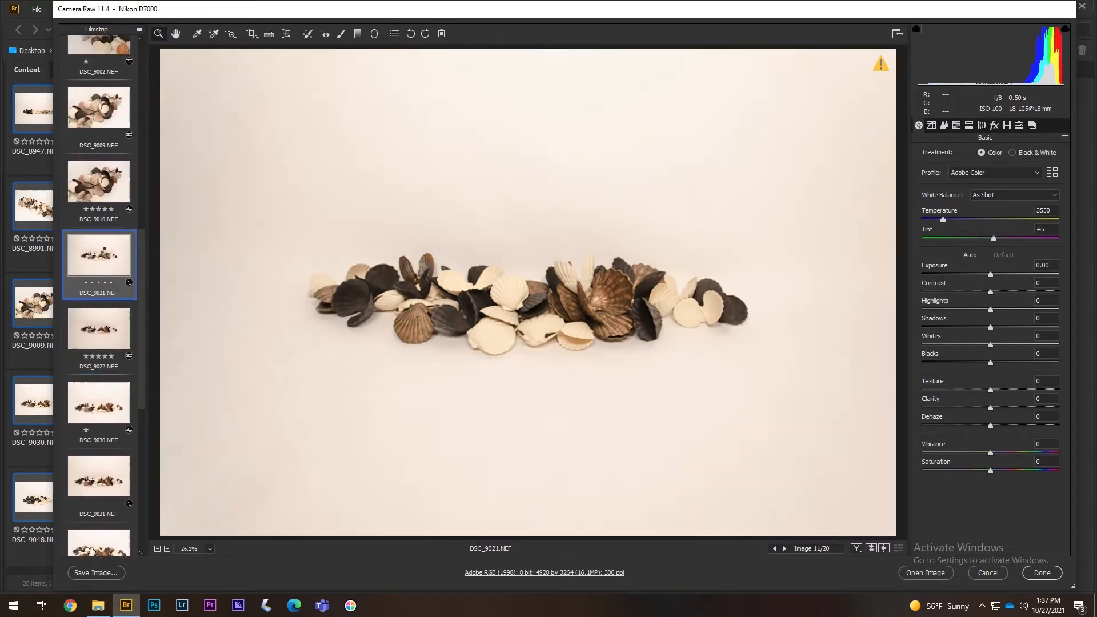
left_click(121, 340)
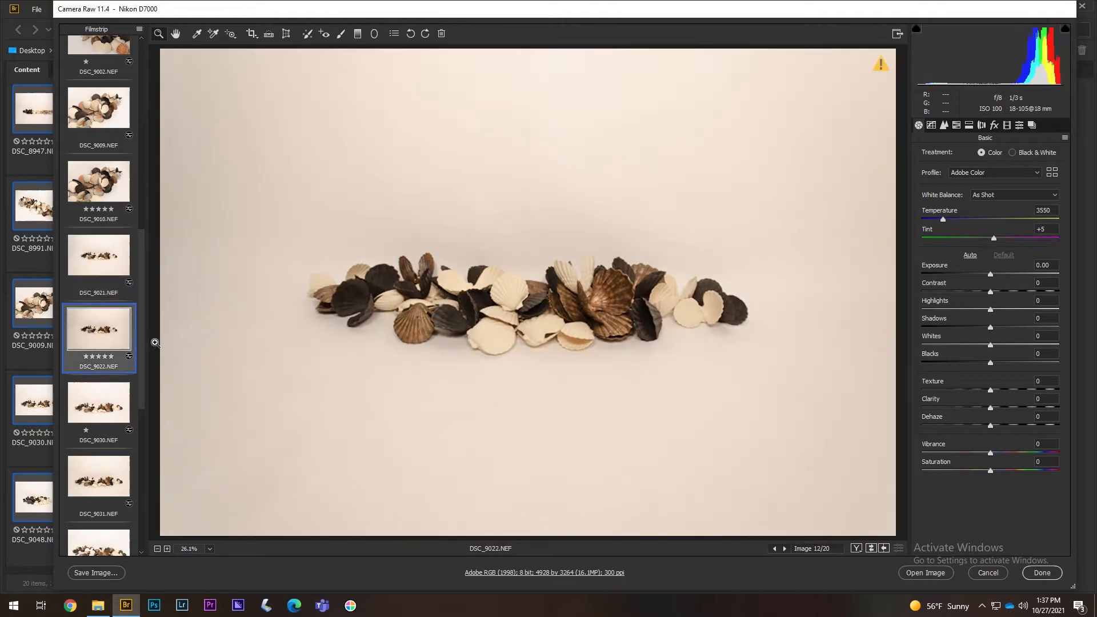
scroll(116, 313, "up", 2)
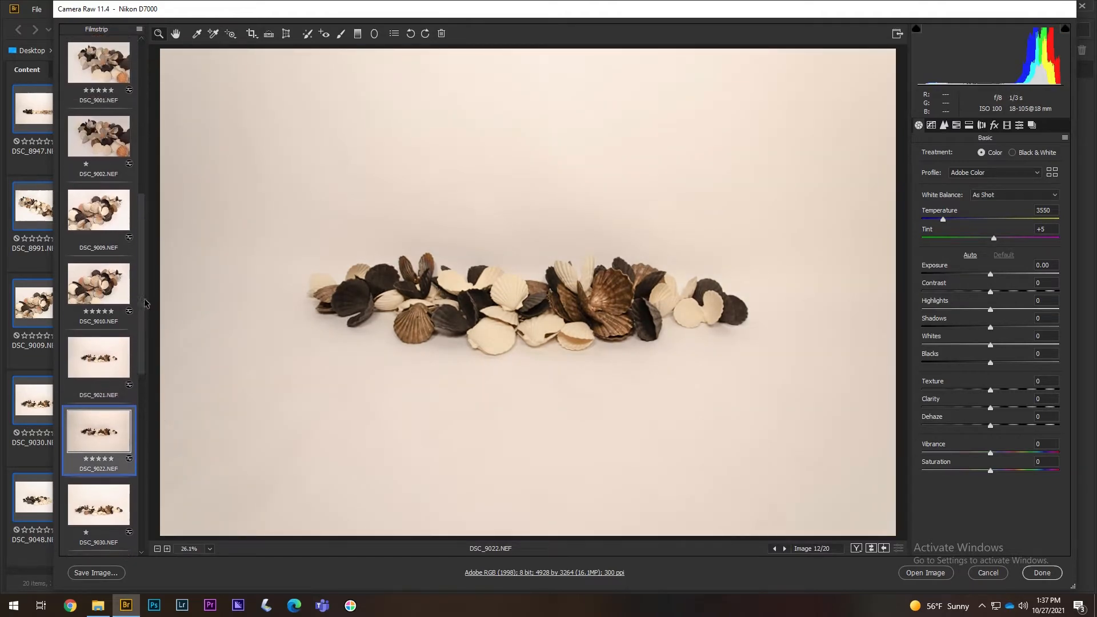
left_click(112, 256)
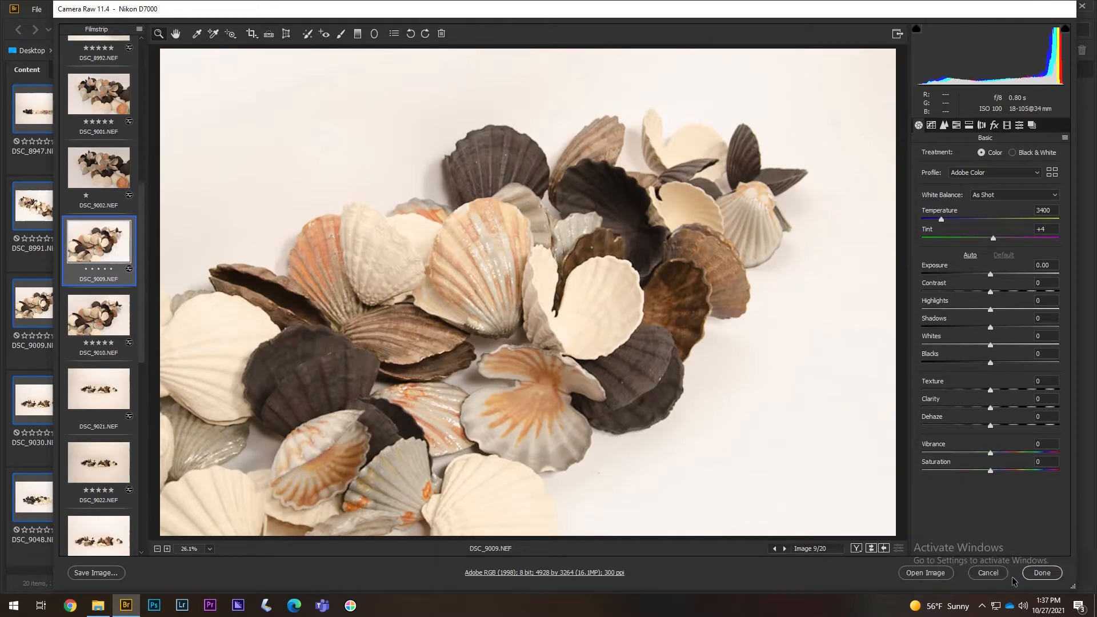
left_click(1029, 574)
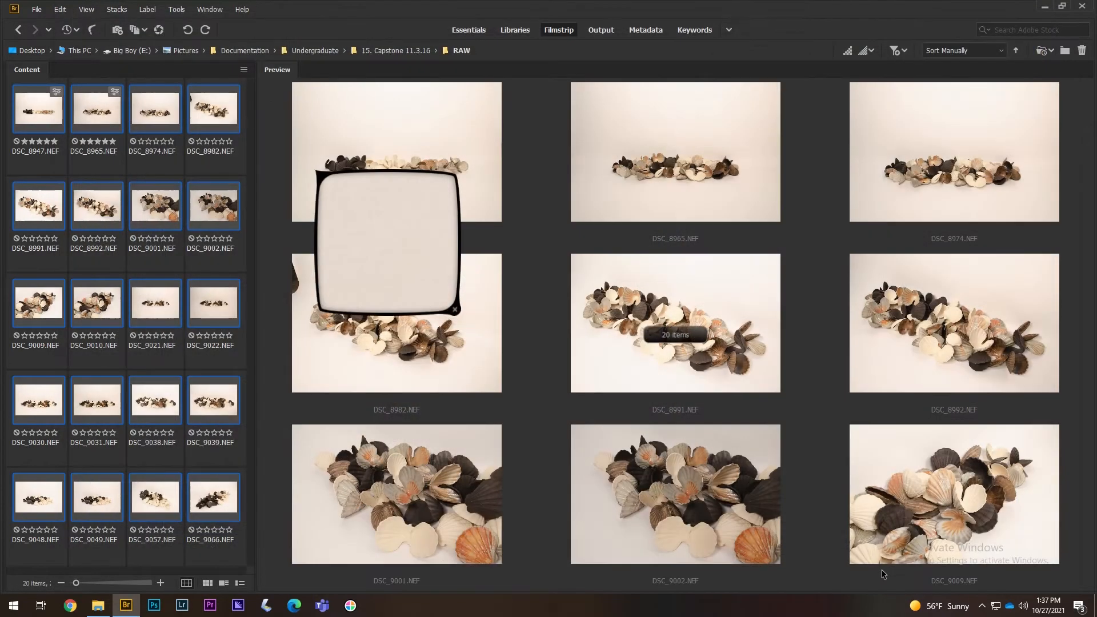
- Select DSC_8991, 9002, 9009, 9021, 9030, 9031, 9038, 9039, 9048, 9057 and 9066 together
left_click(238, 352)
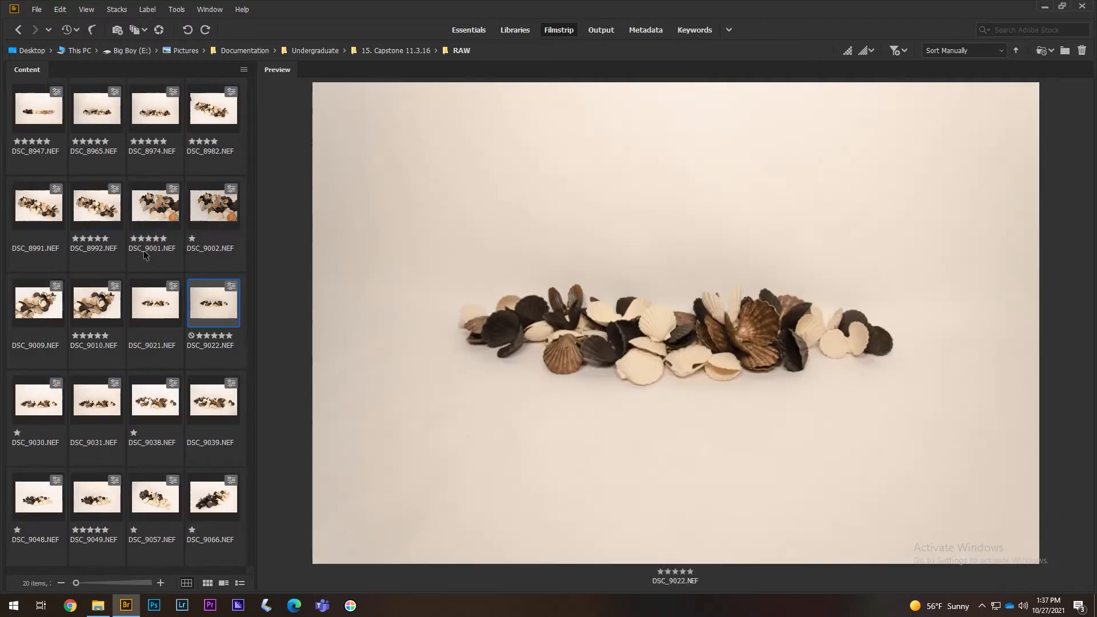
left_click(39, 205)
left_click(213, 206, "ctrl")
left_click(39, 303, "ctrl")
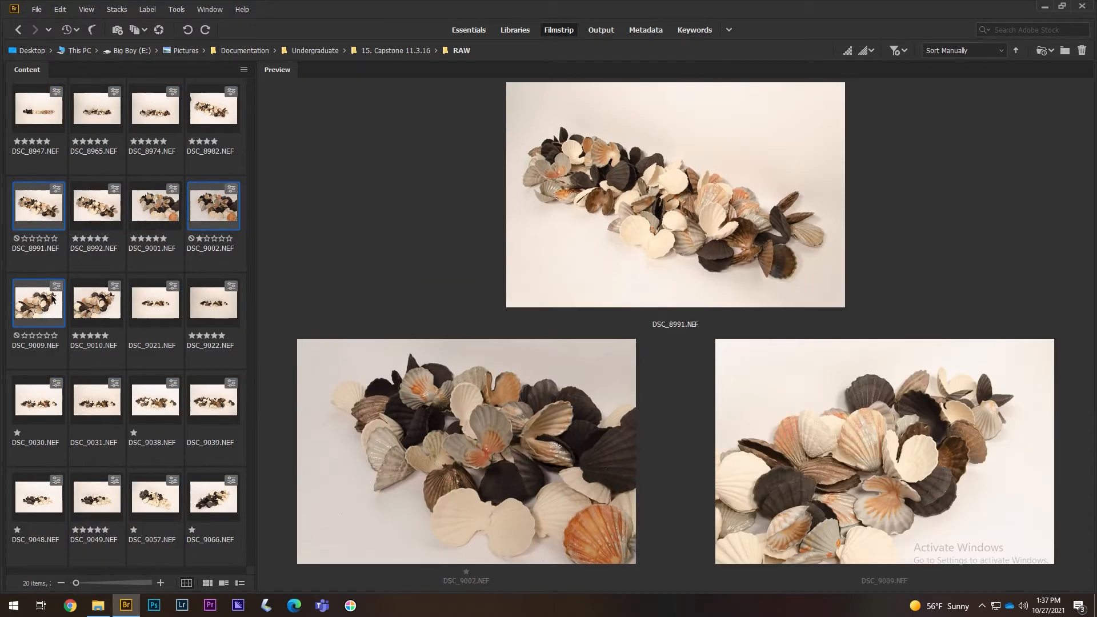
left_click(156, 306, "ctrl")
left_click(52, 408, "ctrl")
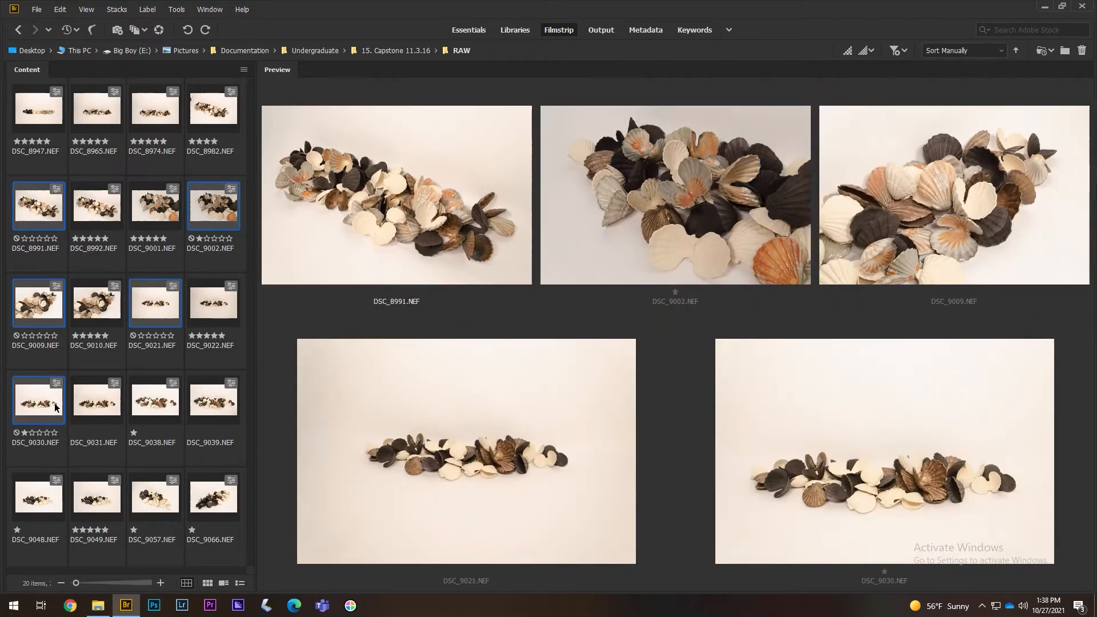
left_click(89, 404, "ctrl")
left_click(155, 402, "ctrl")
left_click(213, 407, "ctrl")
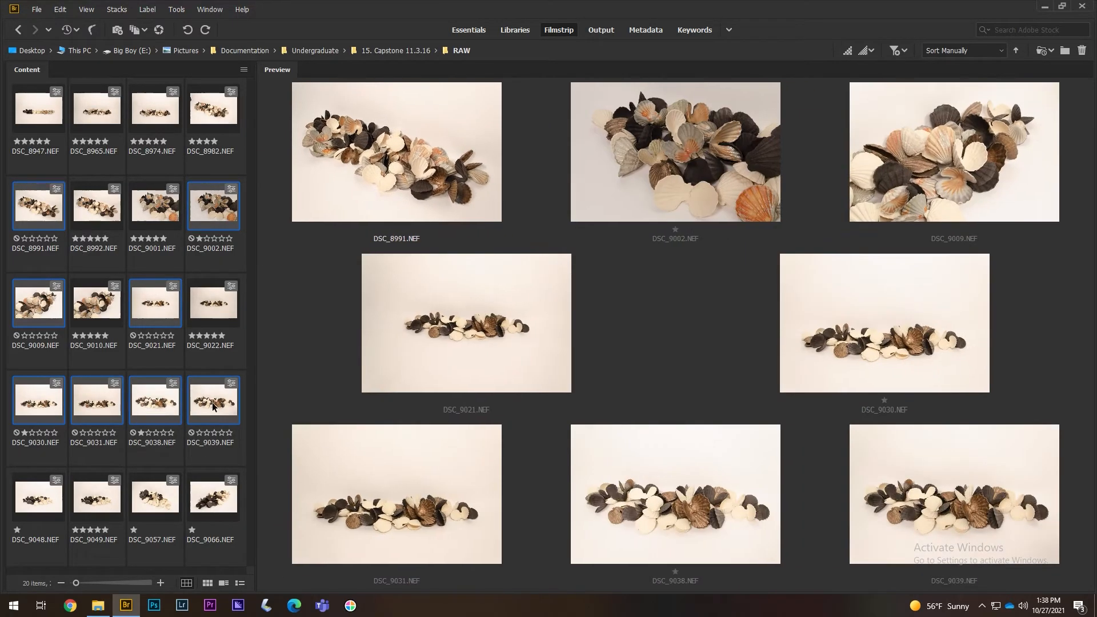
left_click(58, 520, "ctrl")
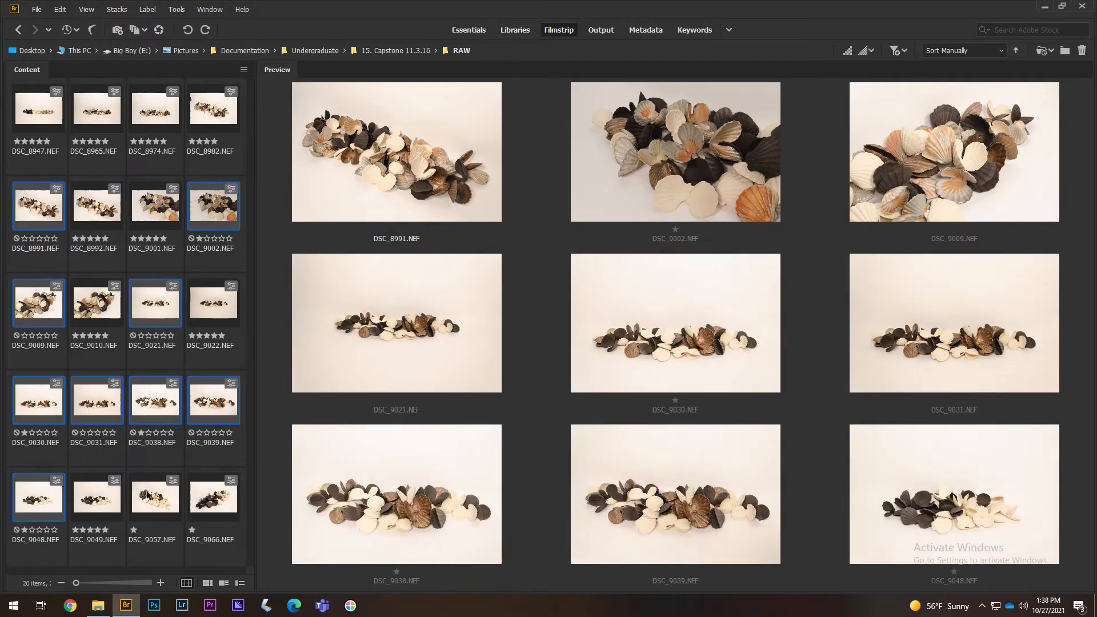
left_click(155, 497, "ctrl")
left_click(212, 500, "ctrl")
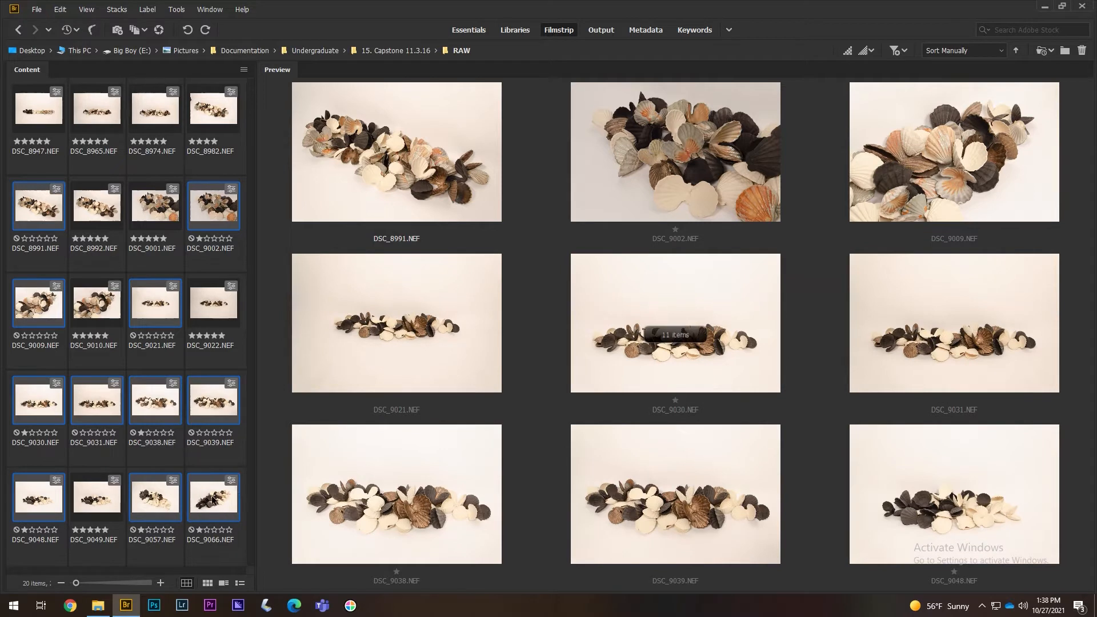
right_click(169, 307)
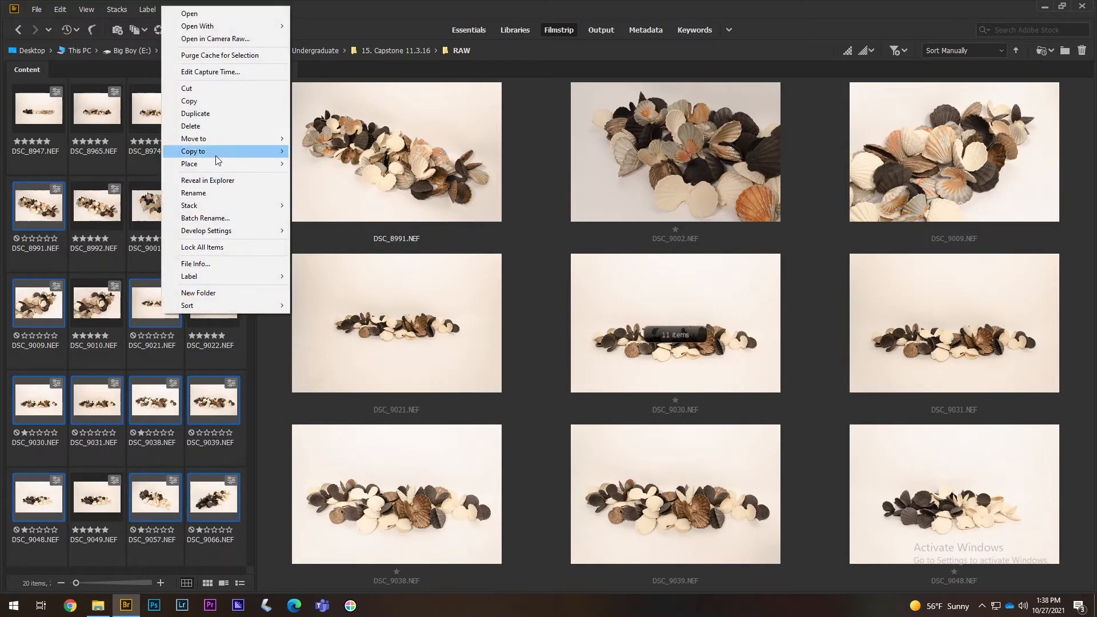
- Delete the eleven selected shots and preview DSC_8947
left_click(201, 128)
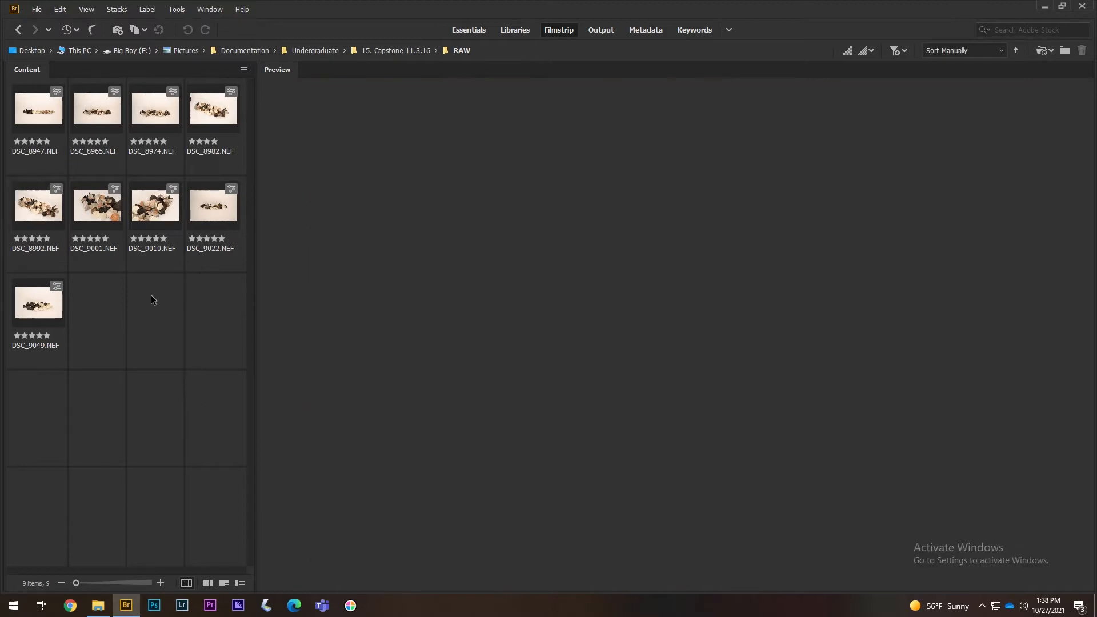
left_click(45, 118)
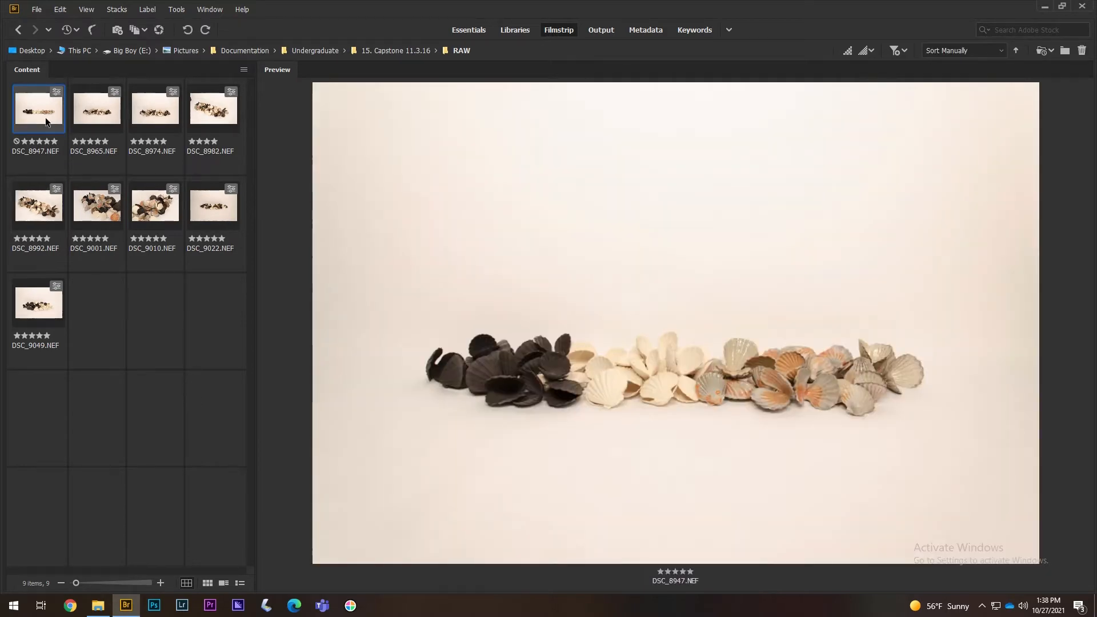
- Compare DSC_8965 and DSC_8974, then delete DSC_8982 to the Recycle Bin
left_click(98, 104)
left_click(158, 127)
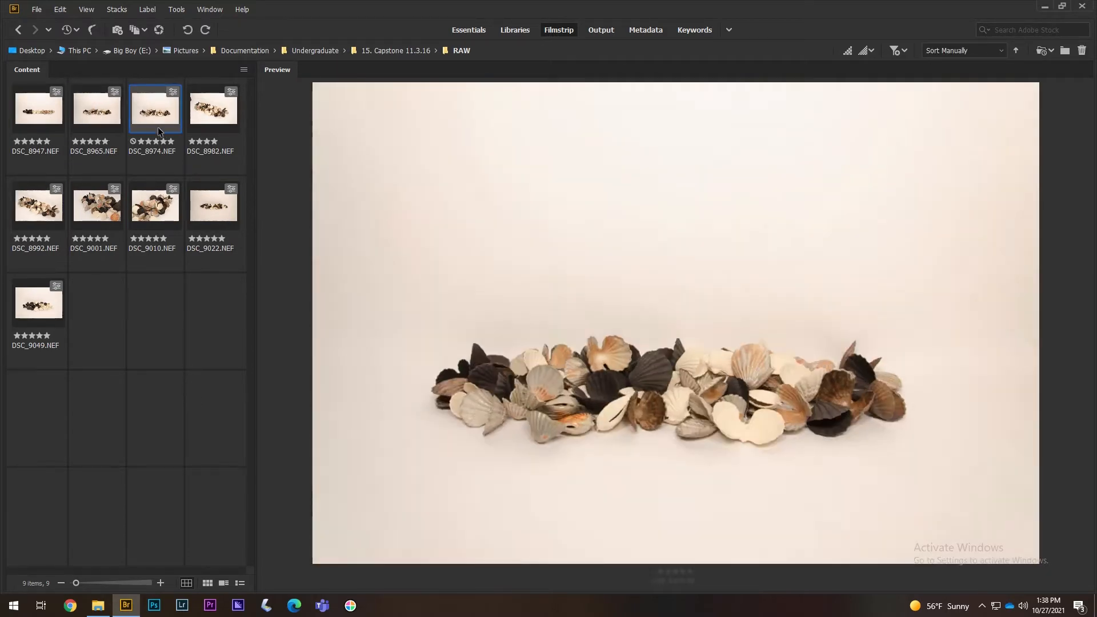
left_click(106, 124)
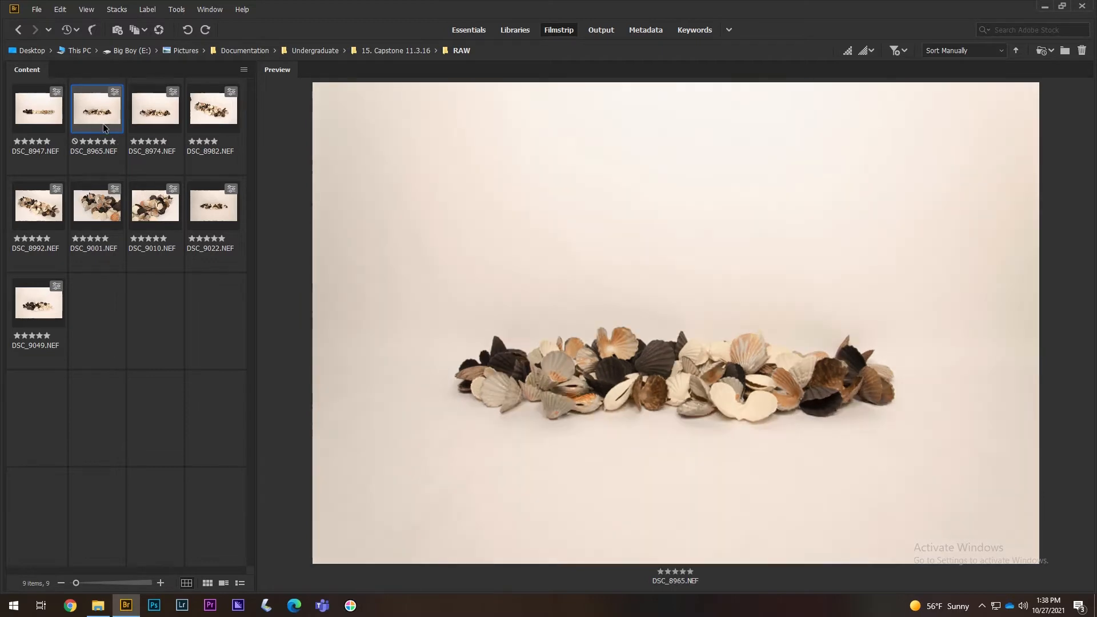
left_click(144, 125)
left_click(74, 127)
left_click(135, 120)
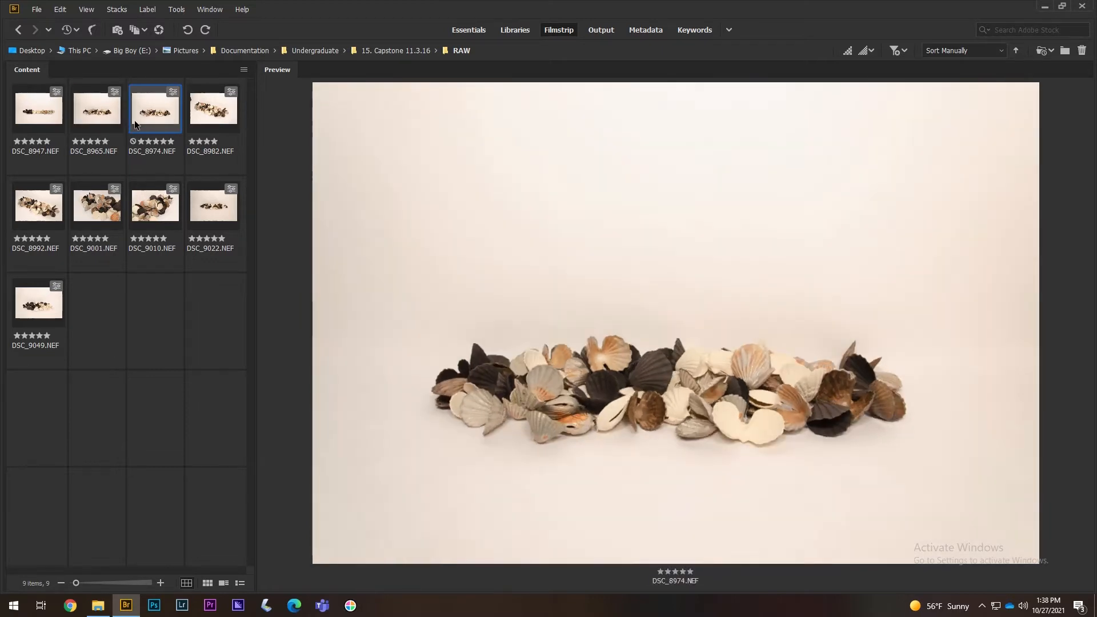
left_click(76, 127)
left_click(159, 128)
left_click(213, 125)
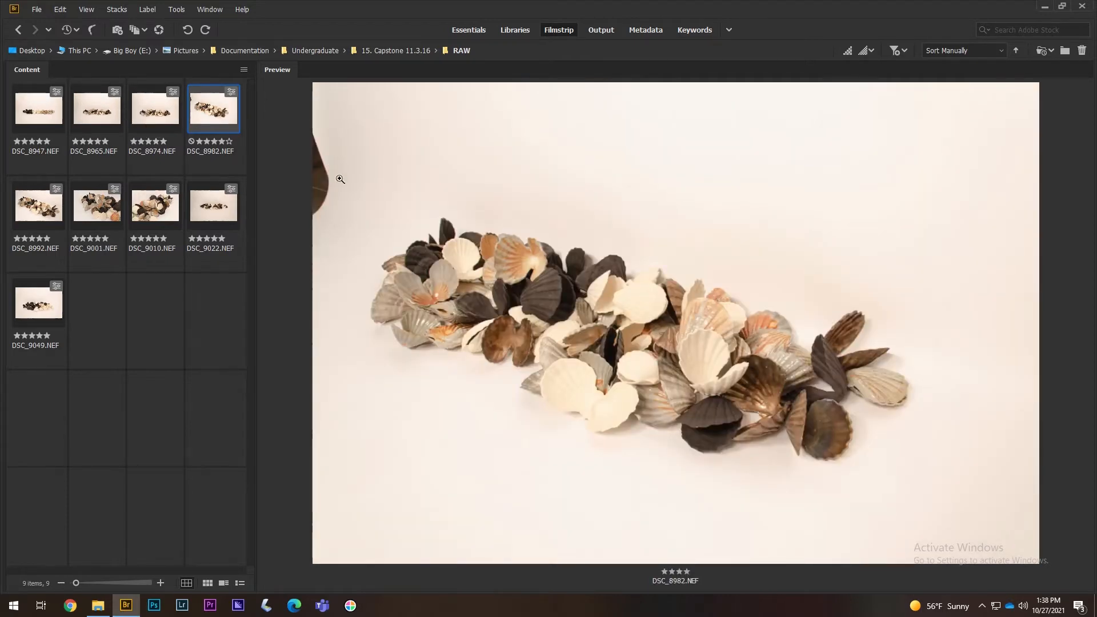
right_click(229, 122)
left_click(282, 240)
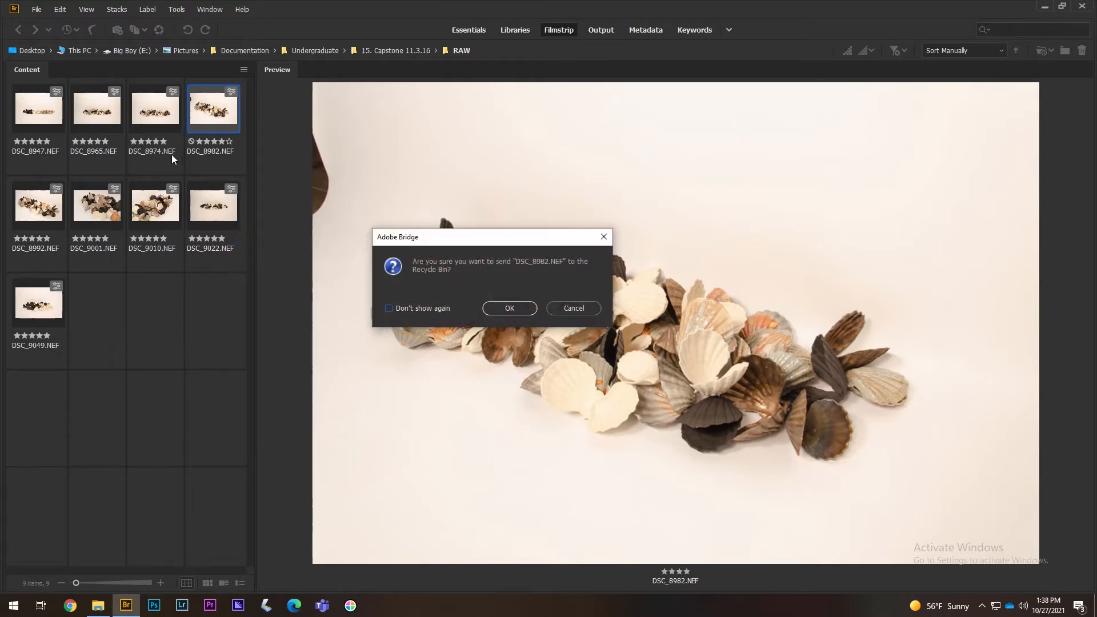
left_click(510, 309)
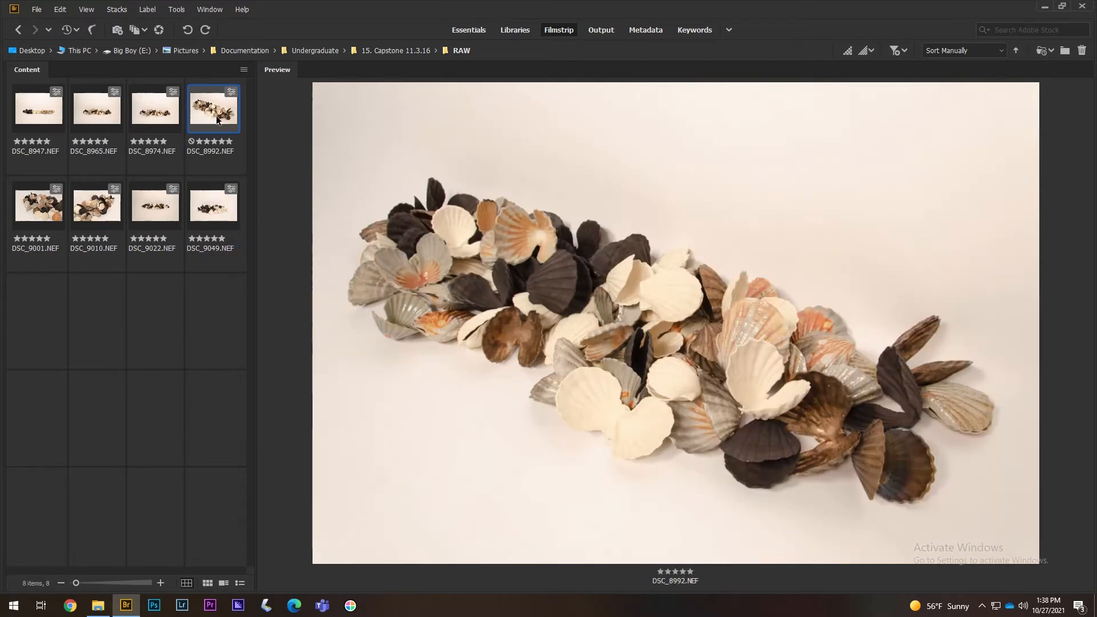
- After checking DSC_9001 and DSC_9010, delete DSC_8992 to the Recycle Bin
right_click(223, 117)
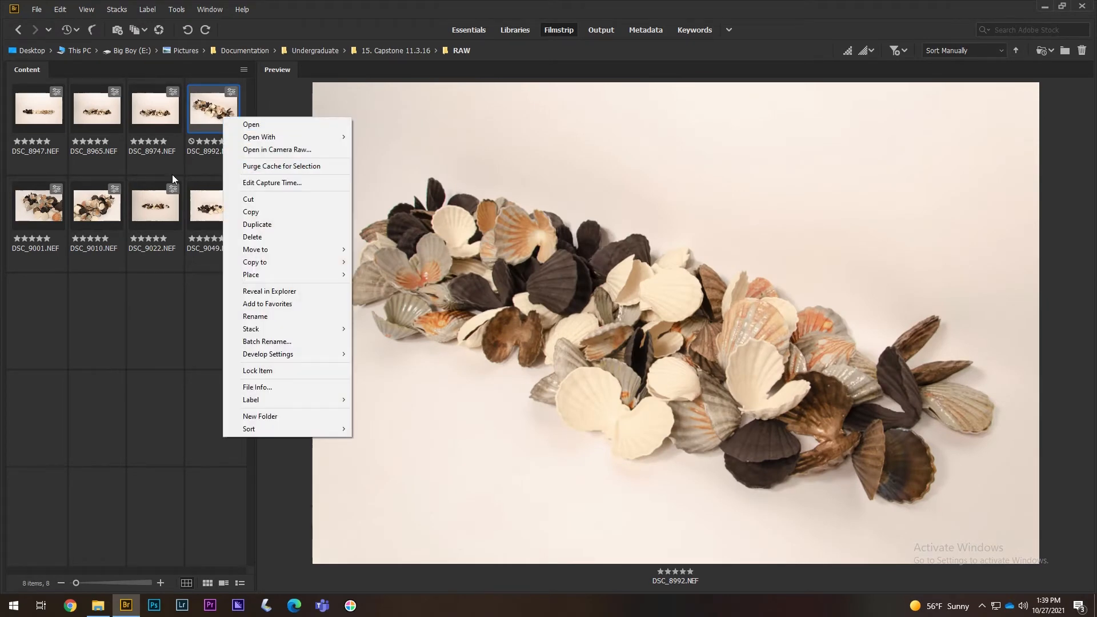
left_click(45, 207)
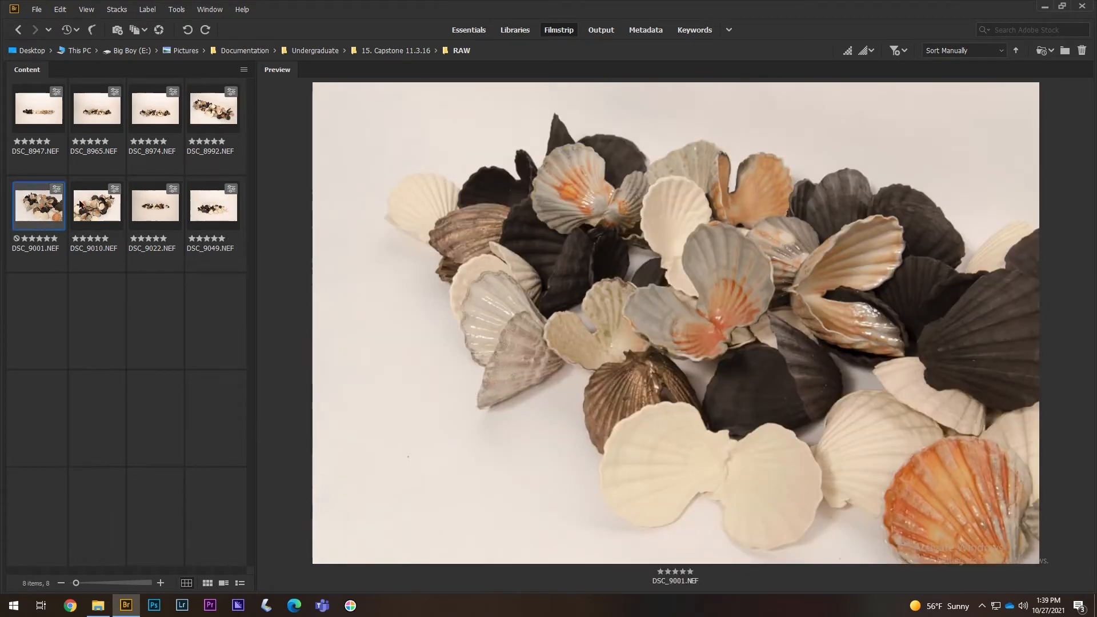
left_click(108, 207)
left_click(40, 217)
left_click(80, 222)
left_click(223, 120)
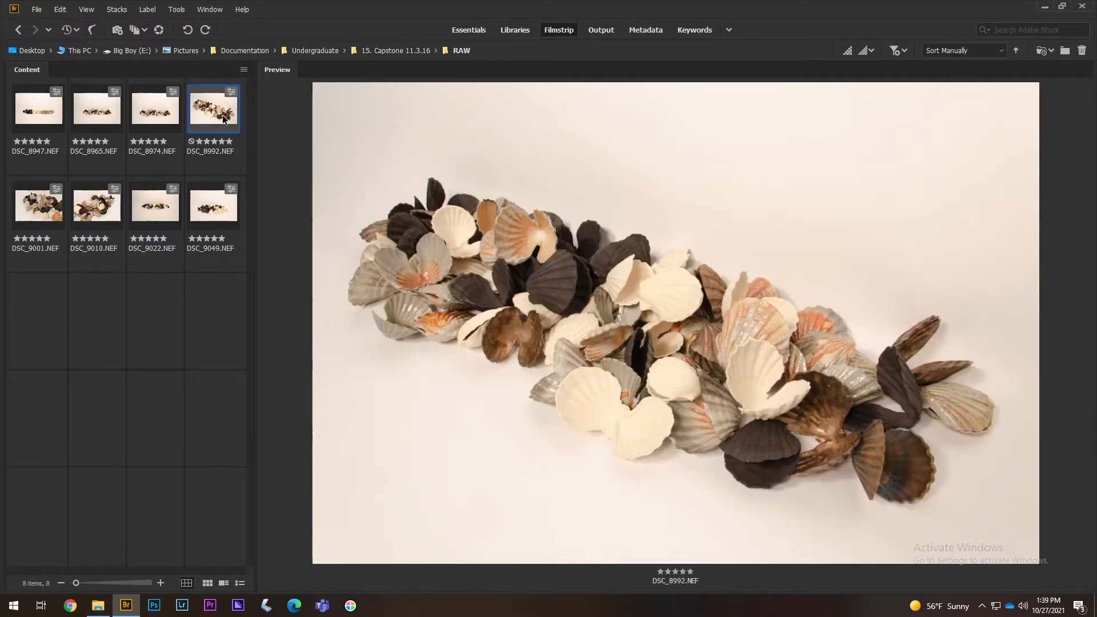
right_click(223, 120)
left_click(275, 237)
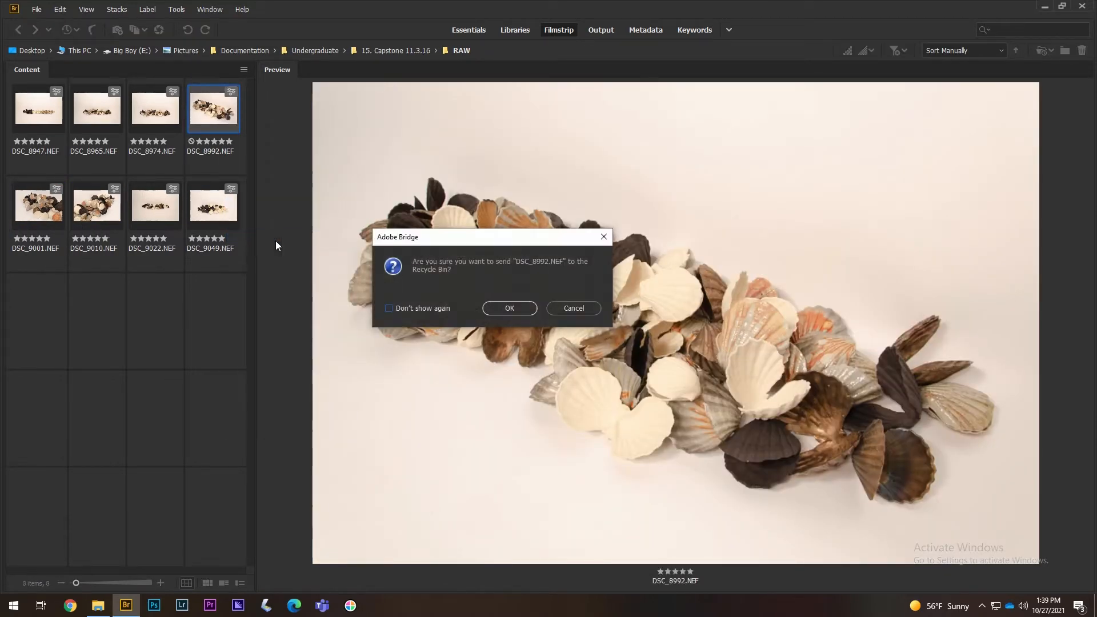
left_click(508, 309)
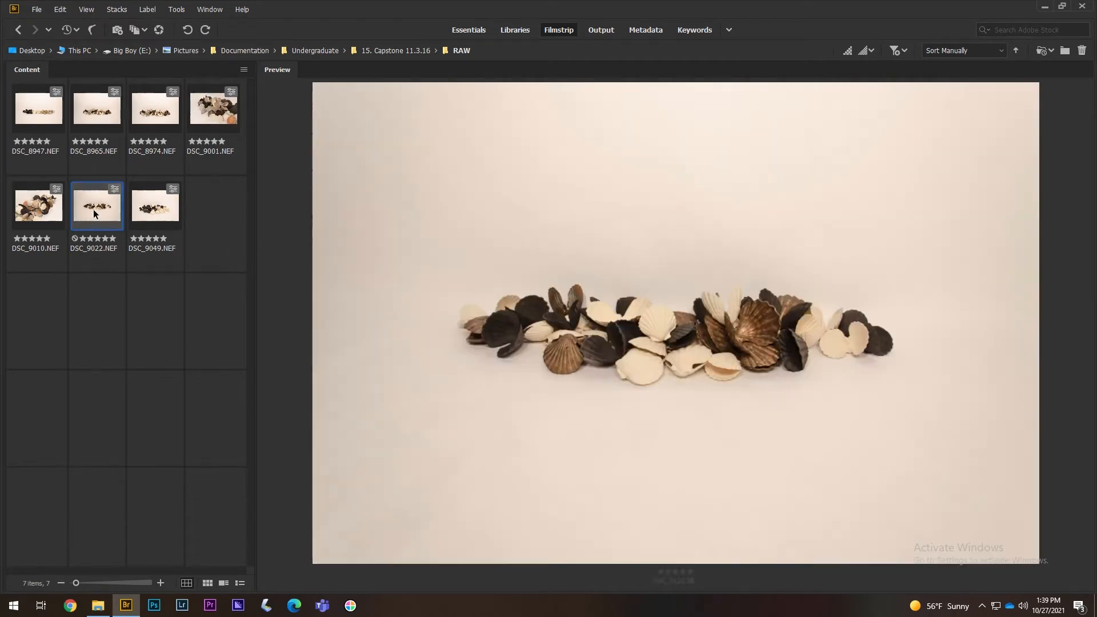
- Review the remaining shots, then select all seven seashell photos and bring up their options
left_click(94, 210)
left_click(153, 221)
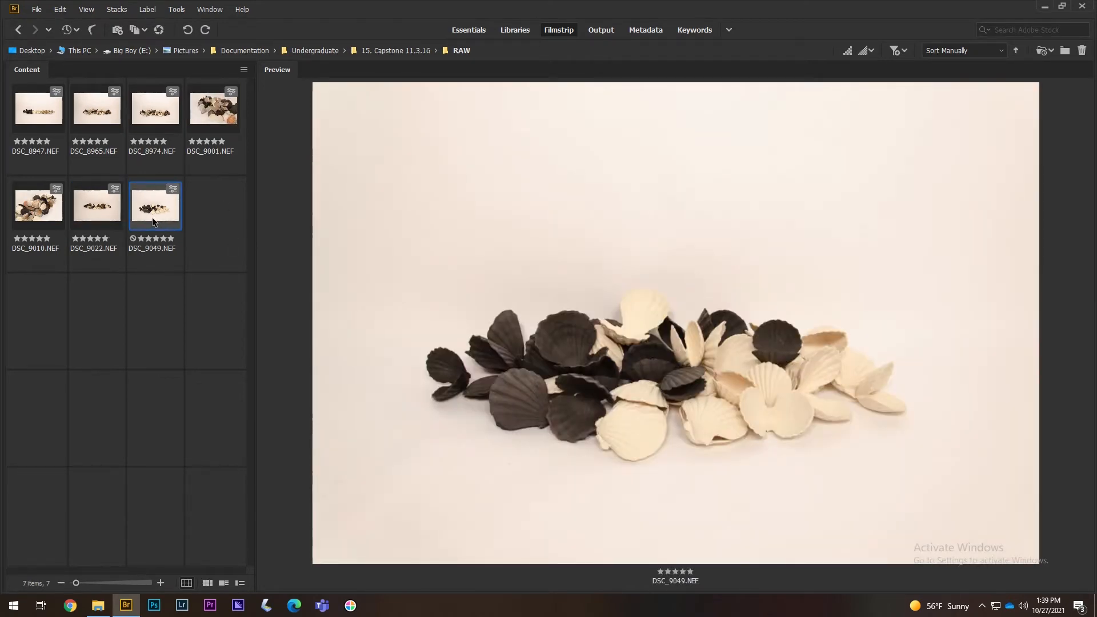
left_click(103, 215)
left_click(160, 109)
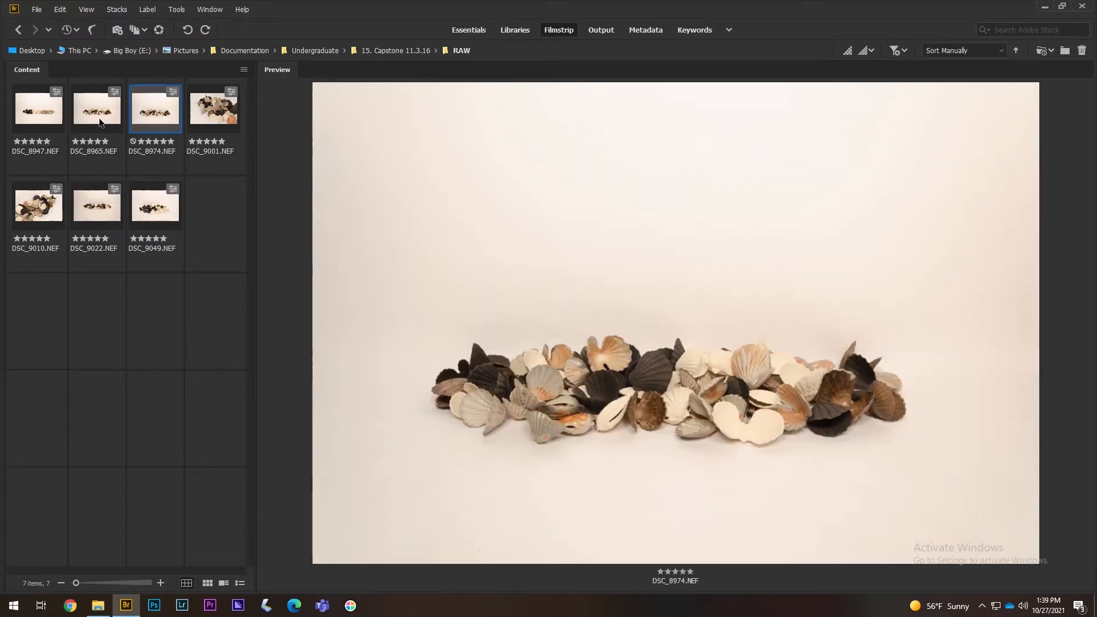
left_click(102, 122)
left_click(36, 123)
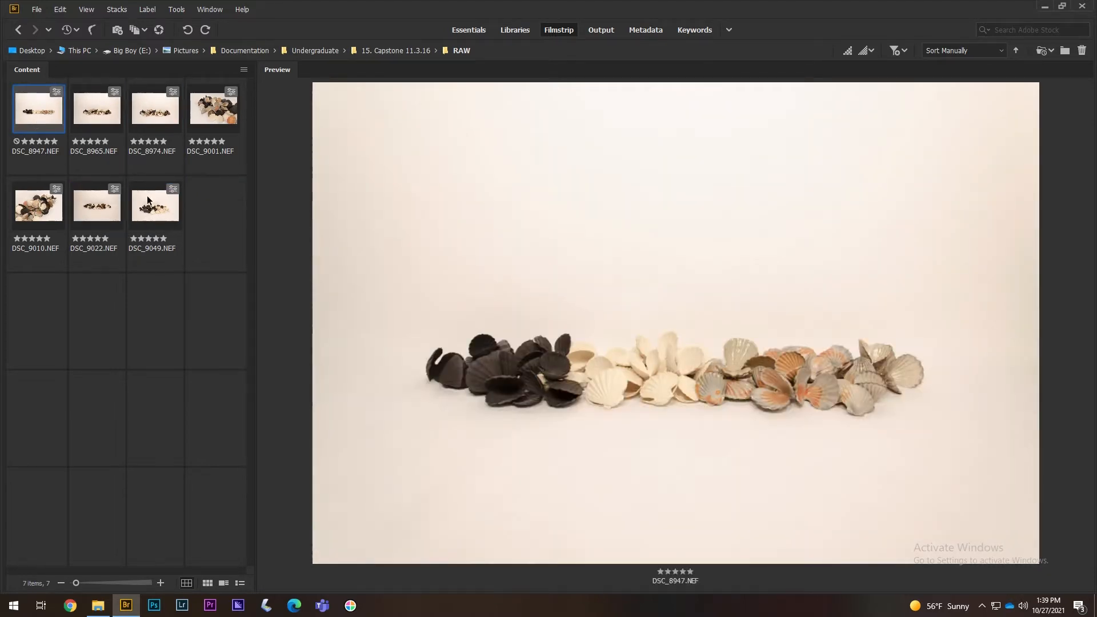
left_click(156, 212, "shift")
right_click(155, 208)
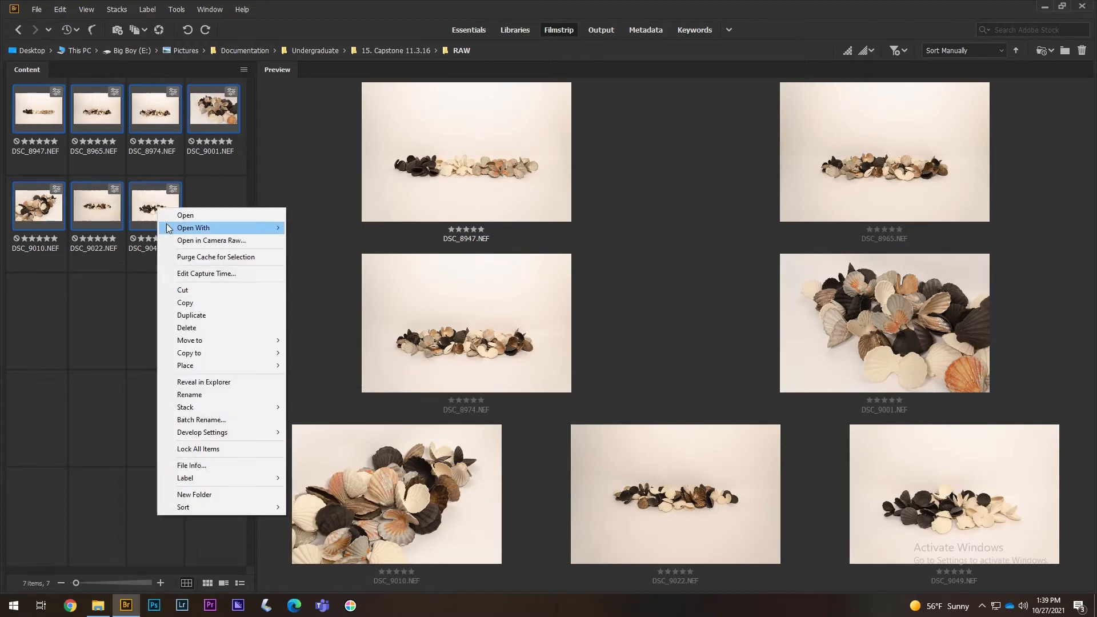
- Open the seven photos in Camera Raw, glance at Lens Corrections, then switch to File Explorer
left_click(176, 240)
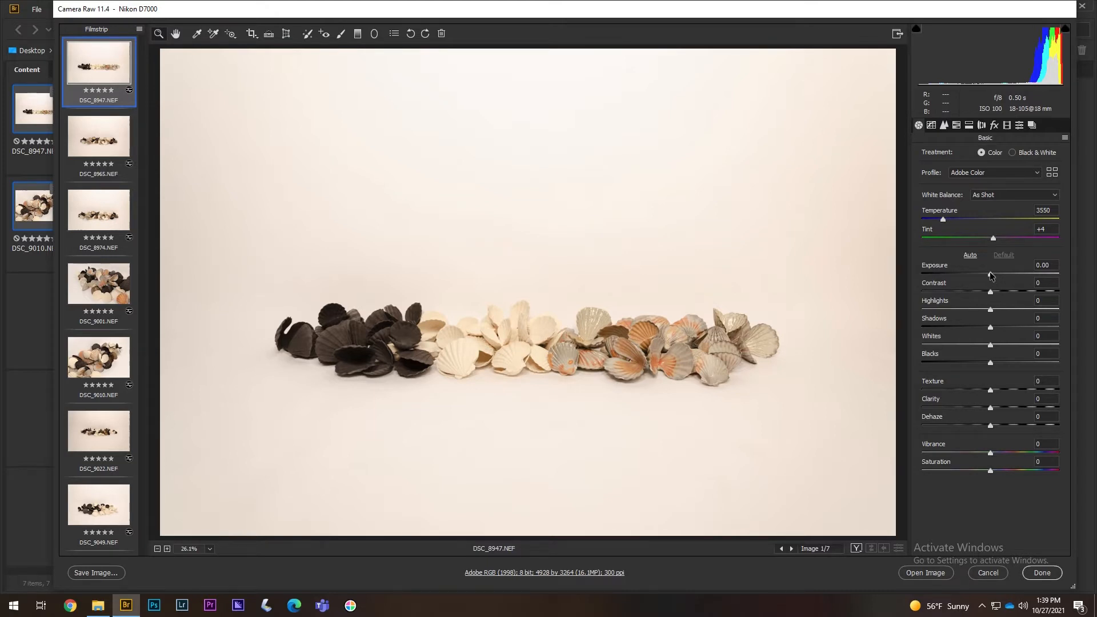
left_click(982, 125)
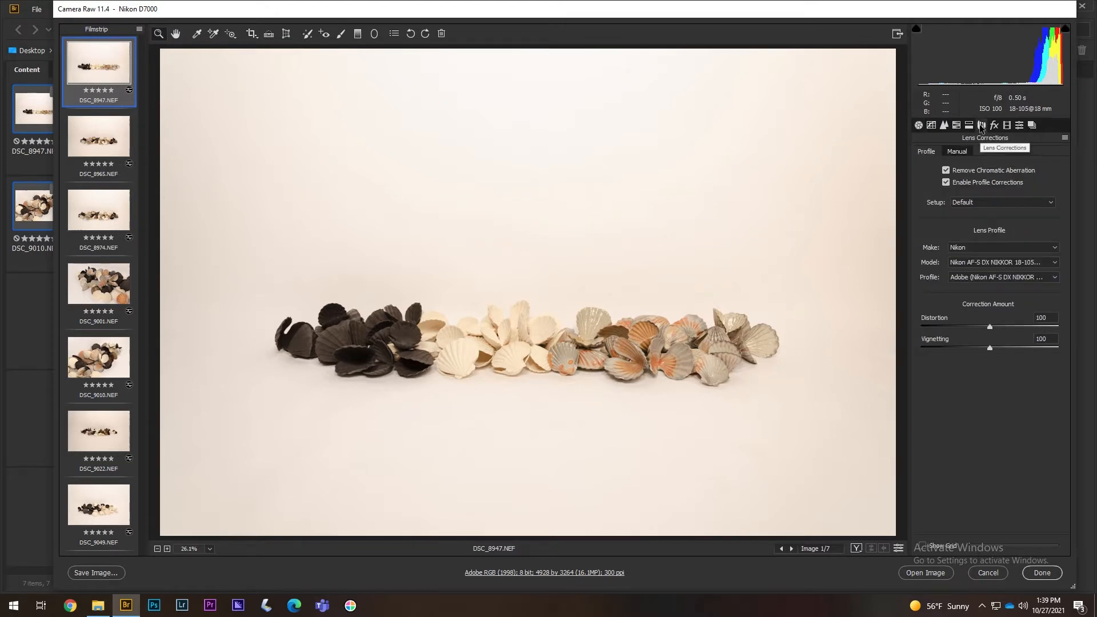
left_click(919, 126)
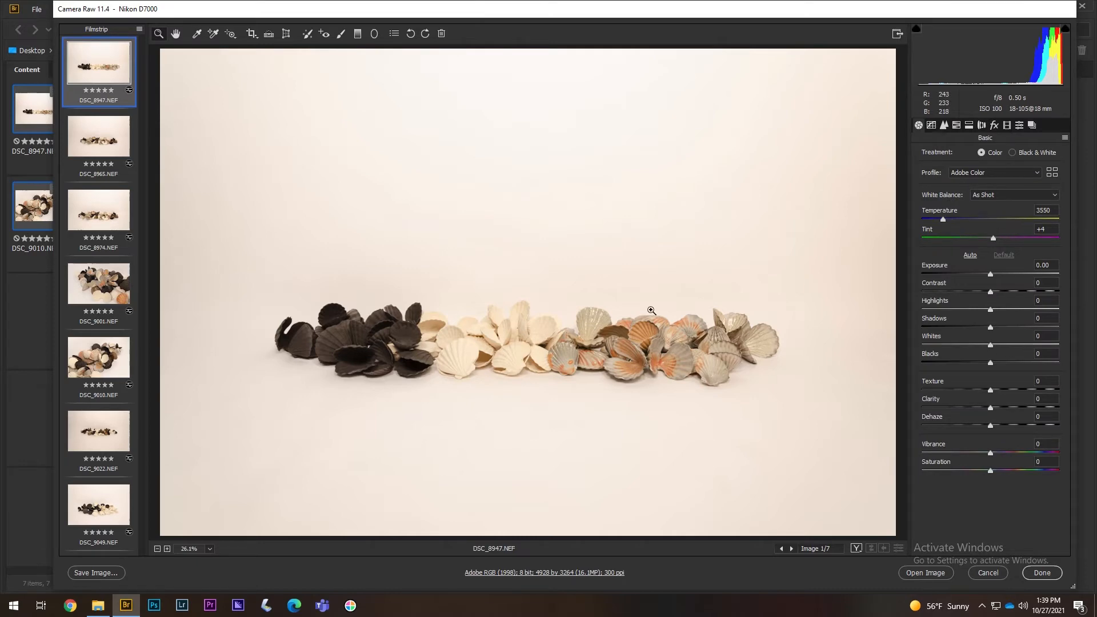
left_click(98, 606)
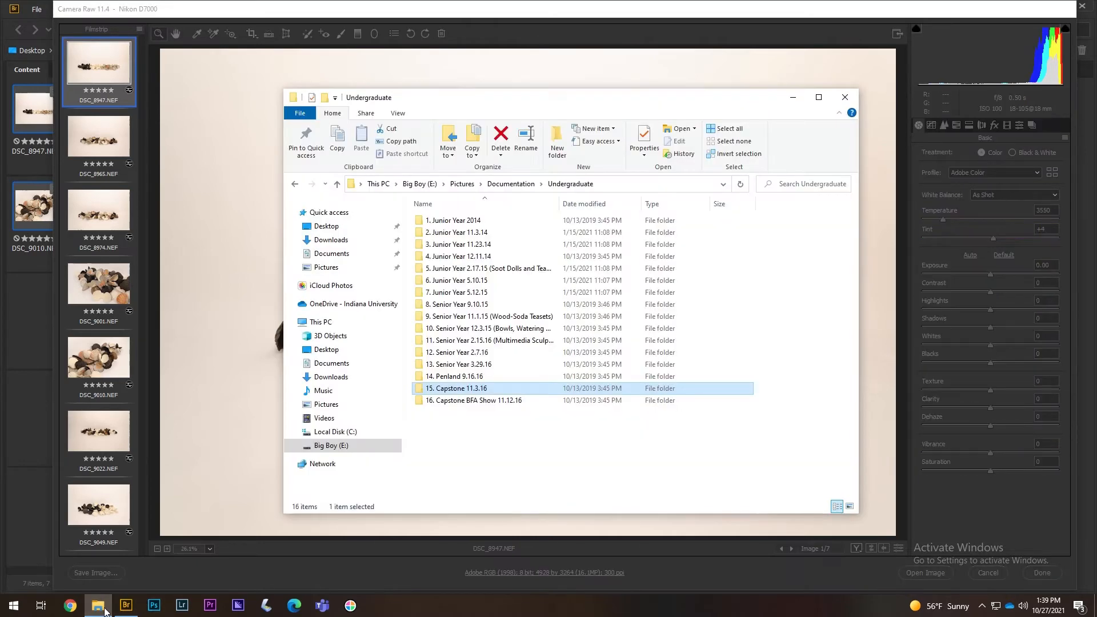
- Browse into 15. Capstone 11.3.16 > RAW to review the NEF and .xmp files, then minimise
double_click(467, 388)
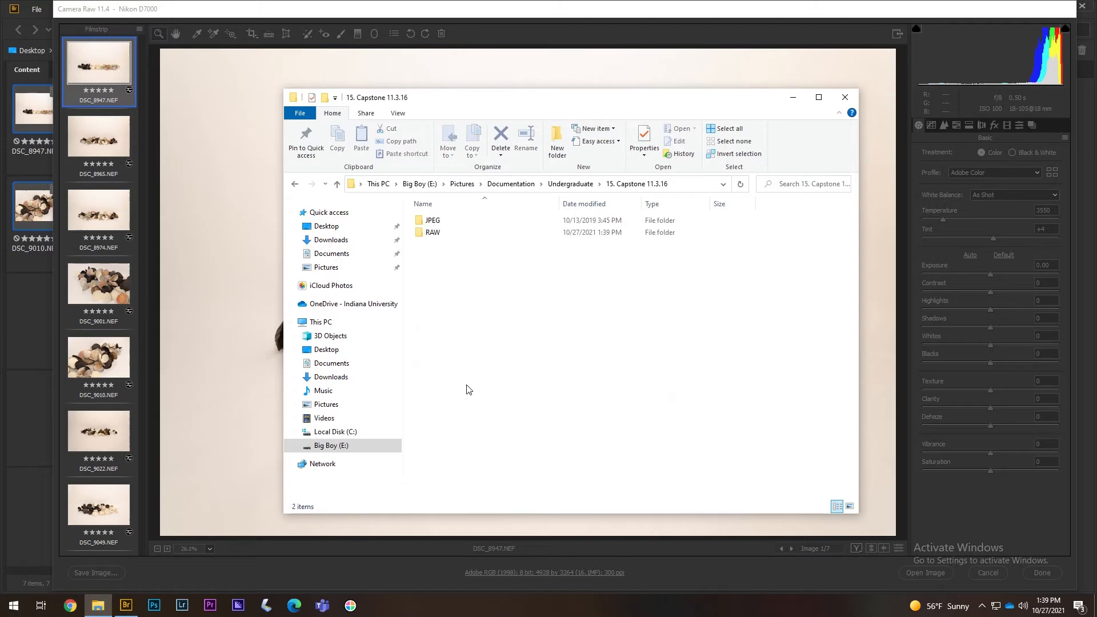
double_click(446, 234)
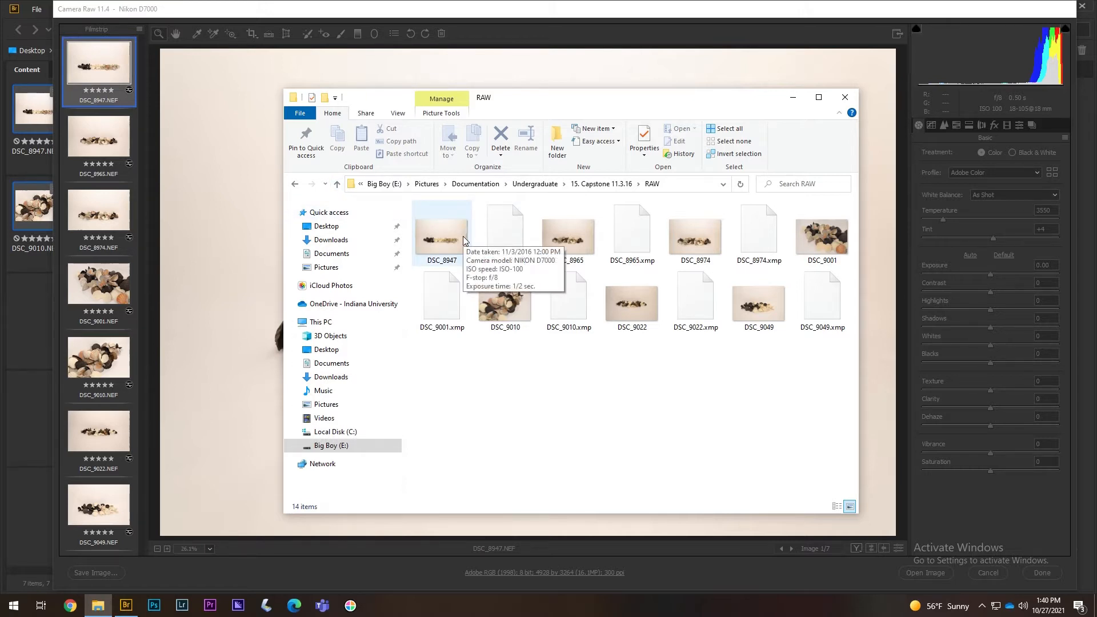
left_click(794, 100)
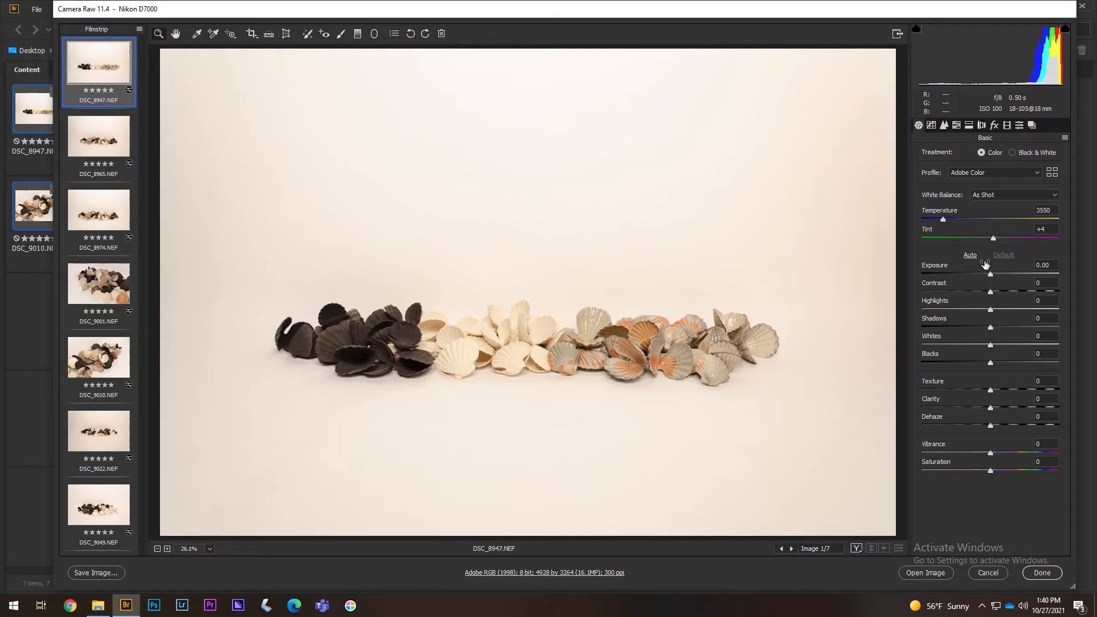
- Reset Exposure to 0.00, pull Highlights down to -62 and lift Shadows slightly
left_click_drag(990, 275, 984, 275)
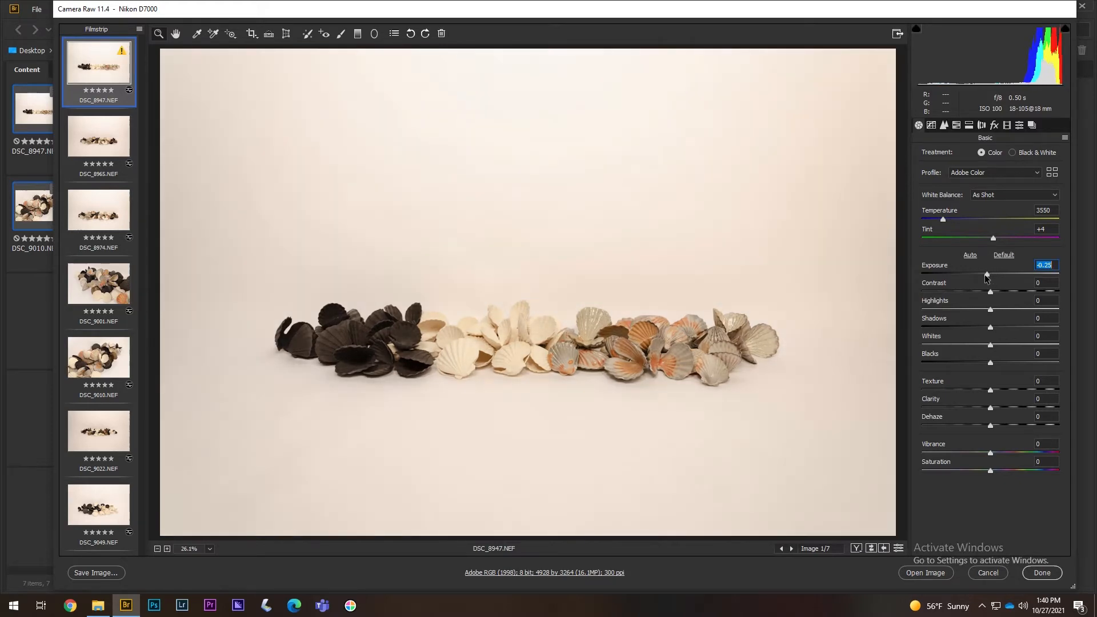
double_click(995, 275)
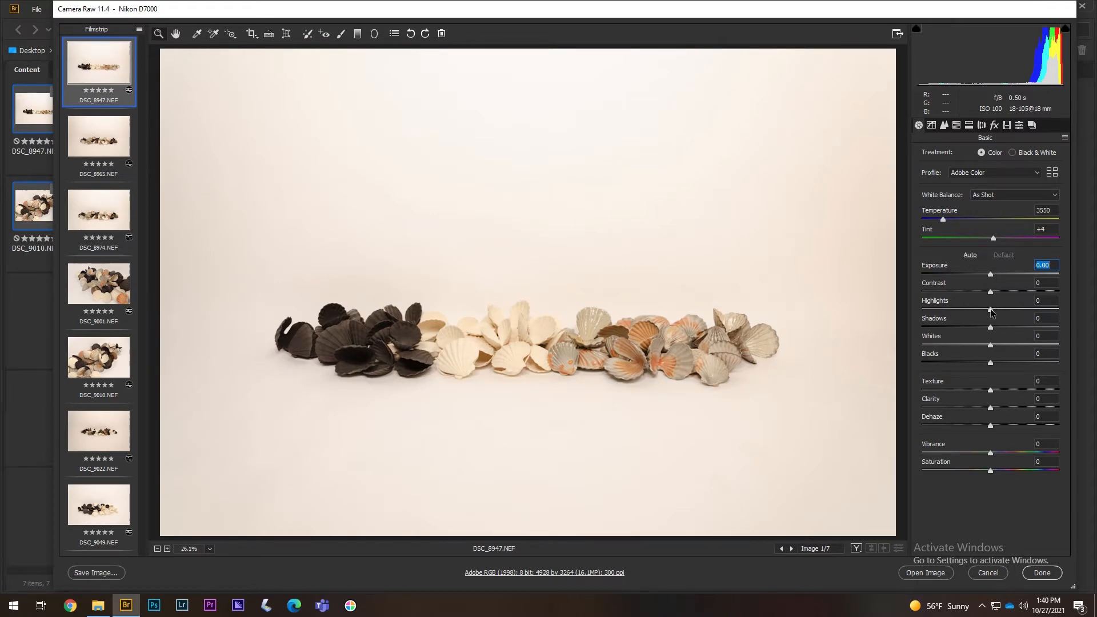
left_click_drag(990, 309, 952, 316)
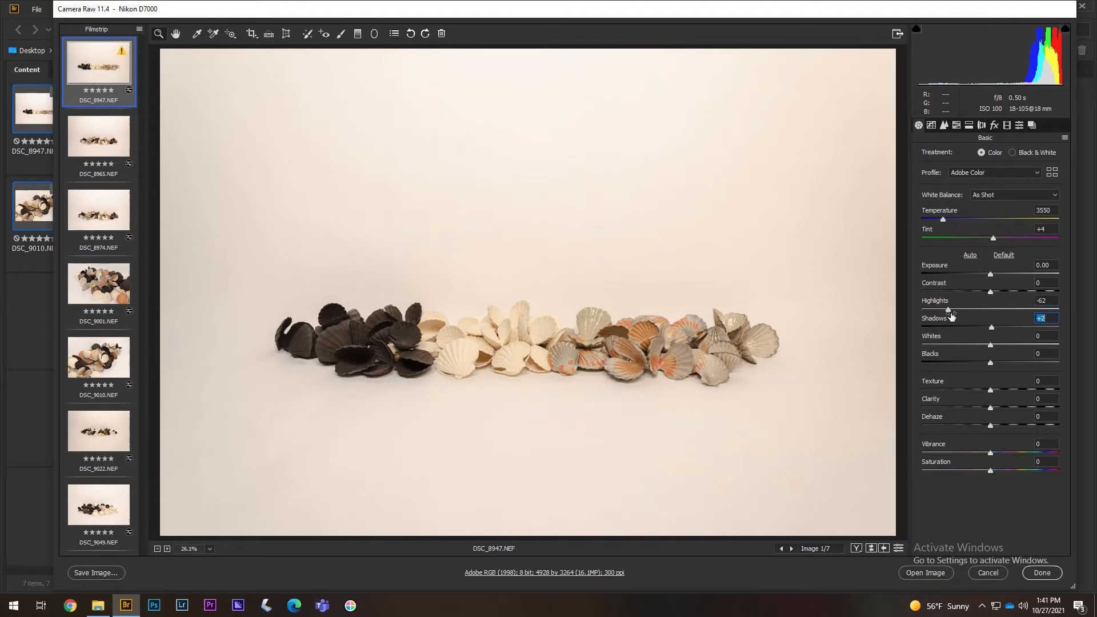
double_click(991, 328)
mouse_move(991, 327)
left_mouse_down()
mouse_move(981, 328)
mouse_move(1007, 326)
left_mouse_up()
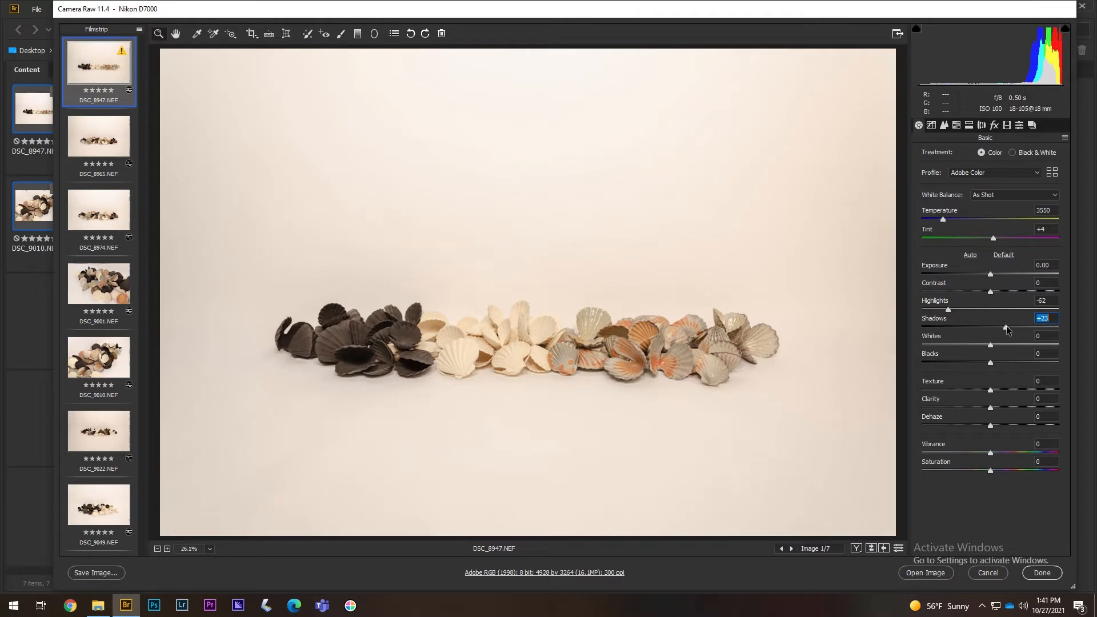
- Try darker Blacks but leave them at 0, raise Shadows further, and reset Whites to 0
left_click_drag(990, 363, 967, 362)
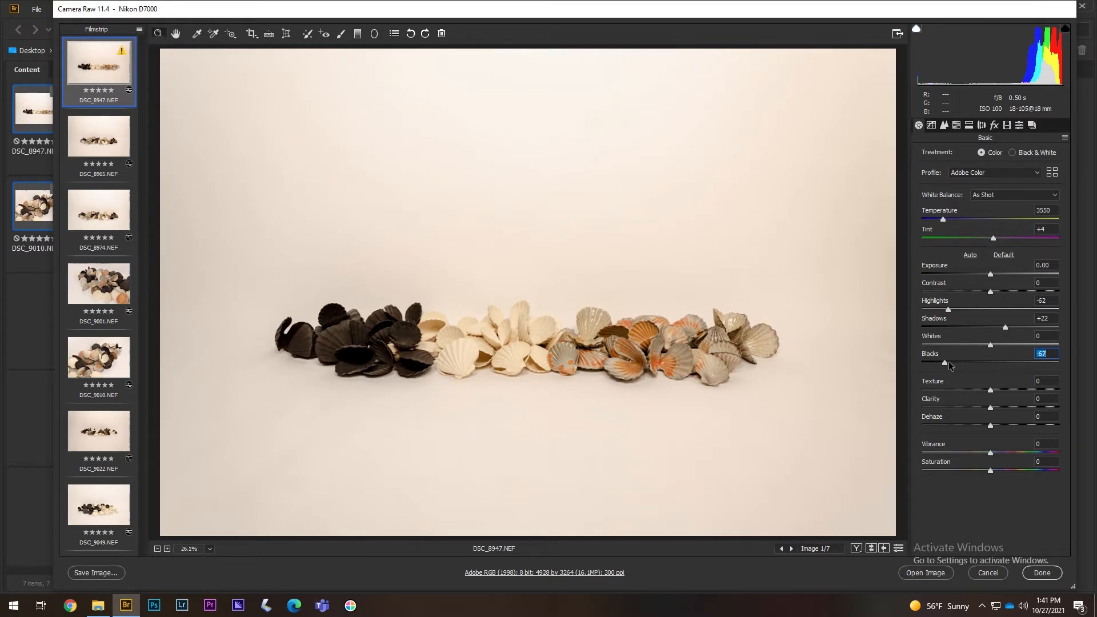
left_click_drag(949, 361, 990, 365)
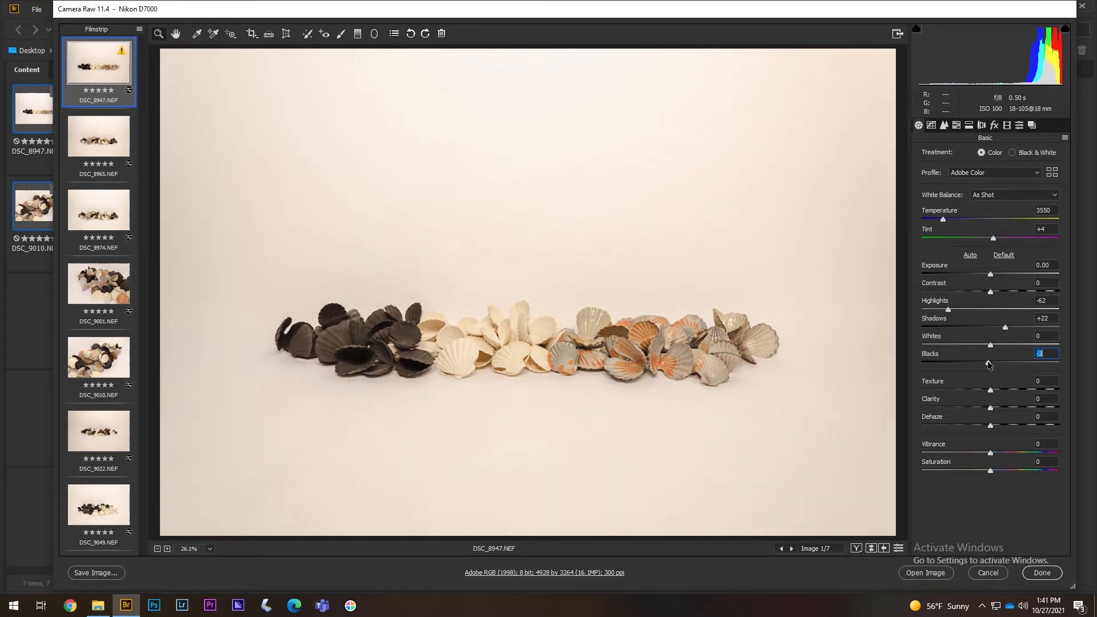
double_click(989, 365)
double_click(1004, 327)
left_click_drag(989, 362, 1020, 366)
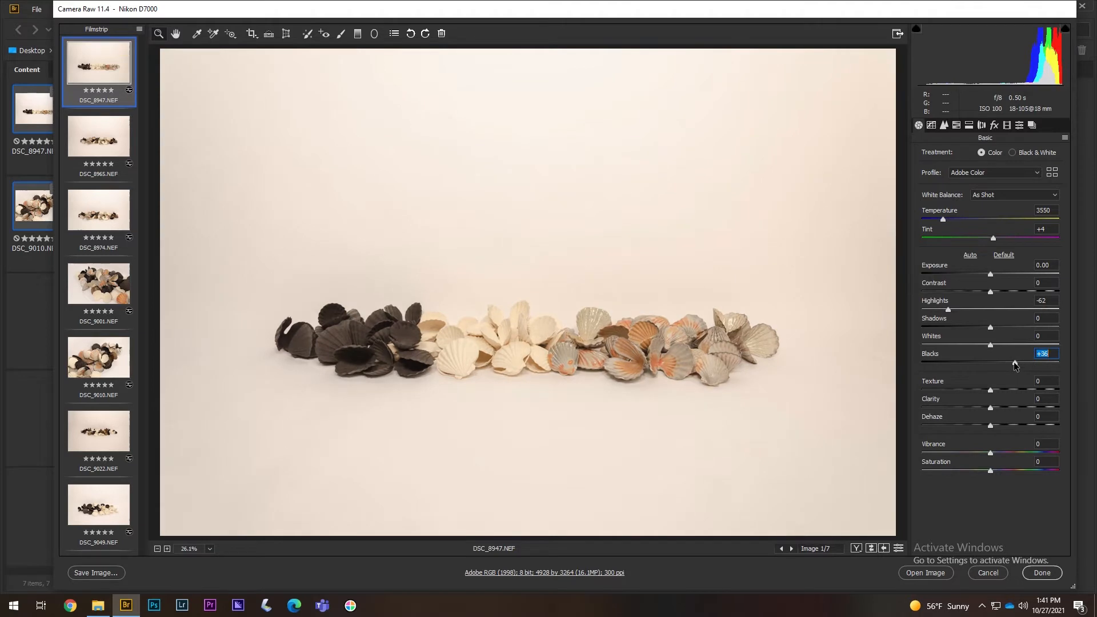
double_click(1014, 363)
left_click_drag(991, 327, 1009, 334)
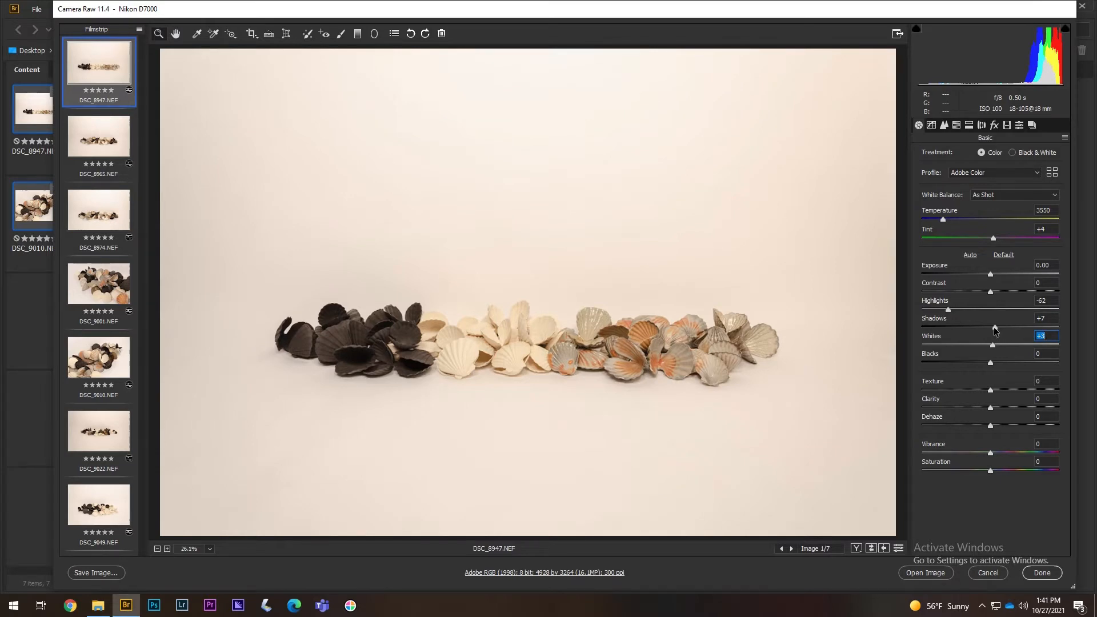
left_click_drag(994, 328, 1010, 328)
key("Tab")
left_click(1001, 327)
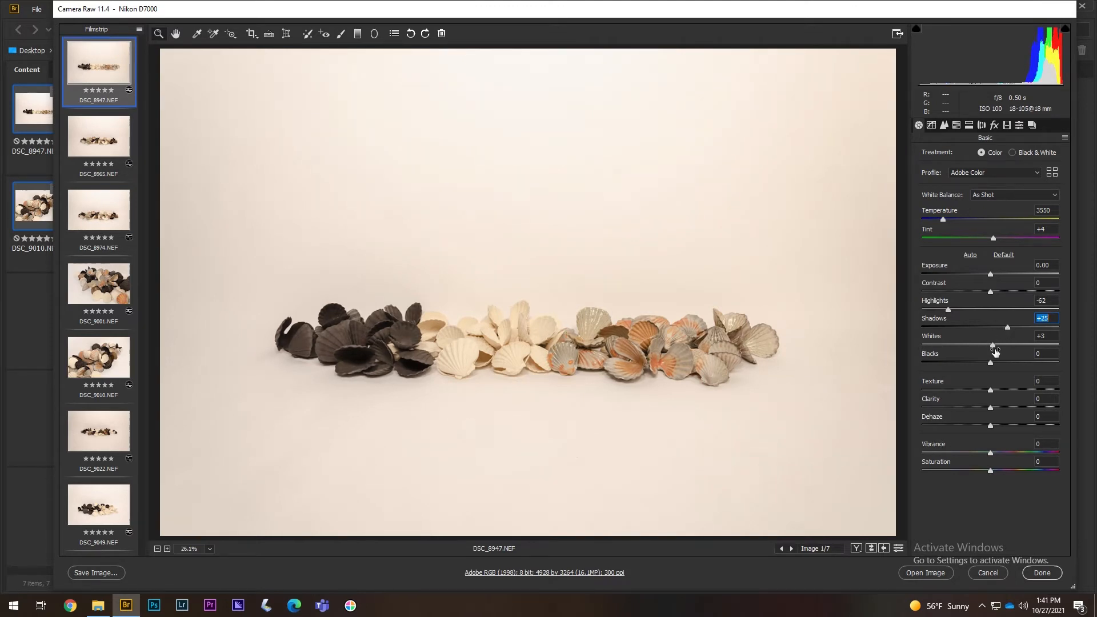
left_click_drag(993, 344, 1003, 345)
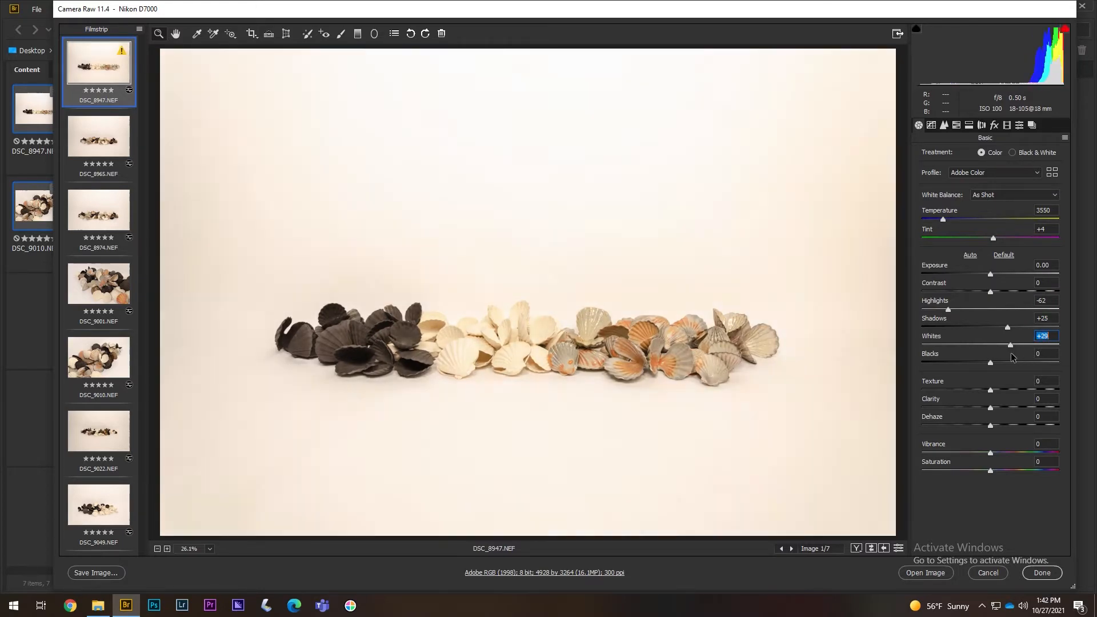
double_click(1005, 345)
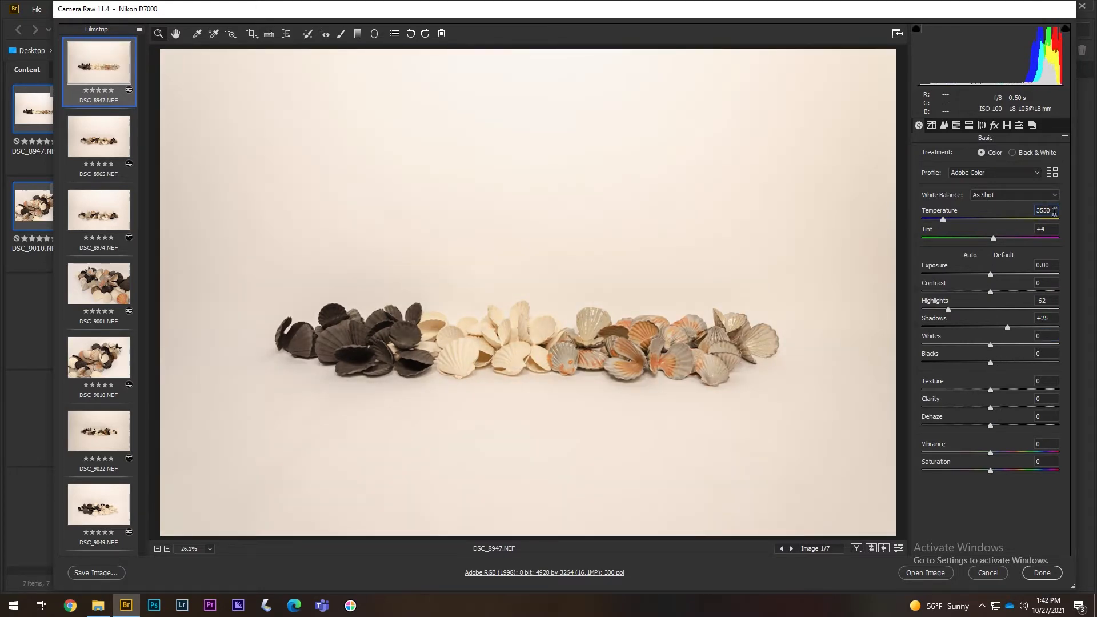
- Set Temperature to 3375 and Tint to +5, comparing DSC_8947 with DSC_8965
mouse_move(1054, 211)
left_mouse_down()
mouse_move(975, 222)
mouse_move(1066, 213)
left_mouse_up()
type("450")
type("350")
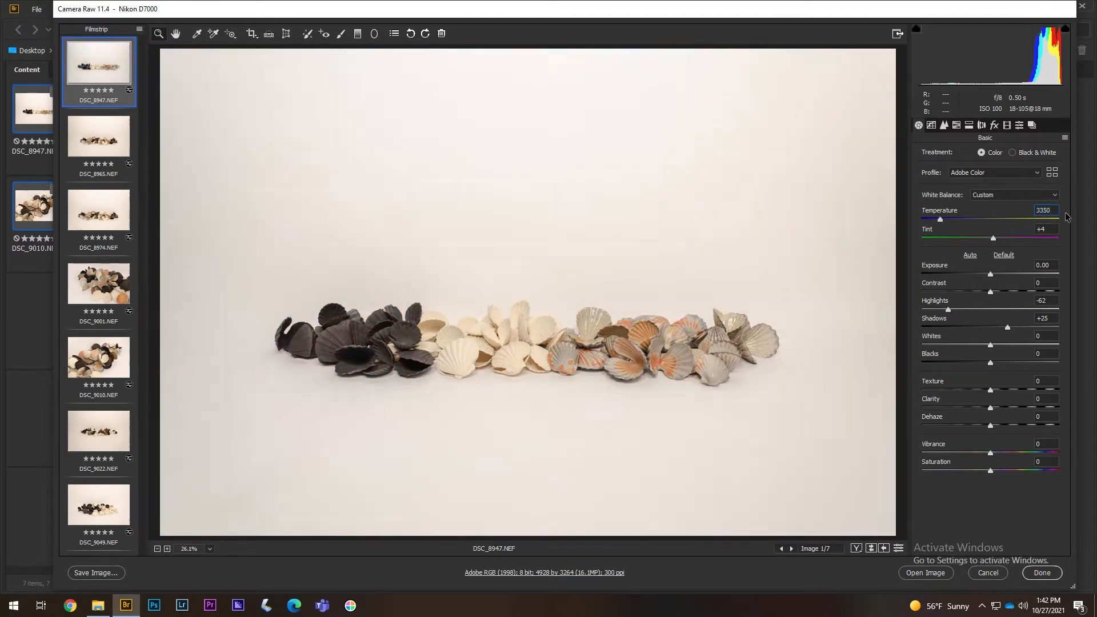
left_click(118, 147)
left_click(92, 82)
left_click(94, 126)
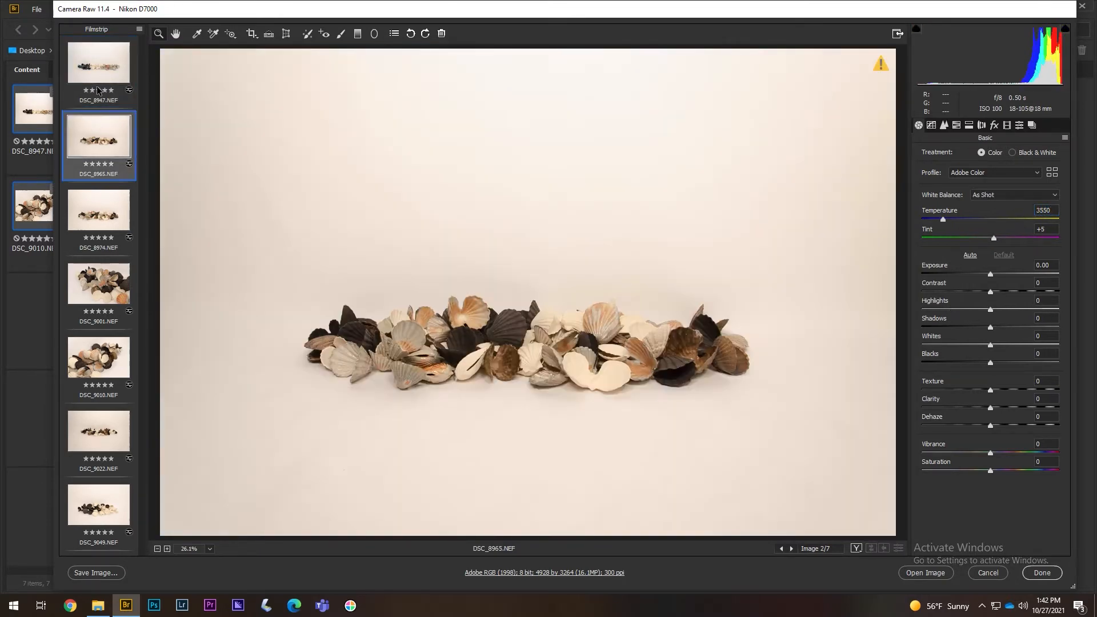
left_click(97, 90)
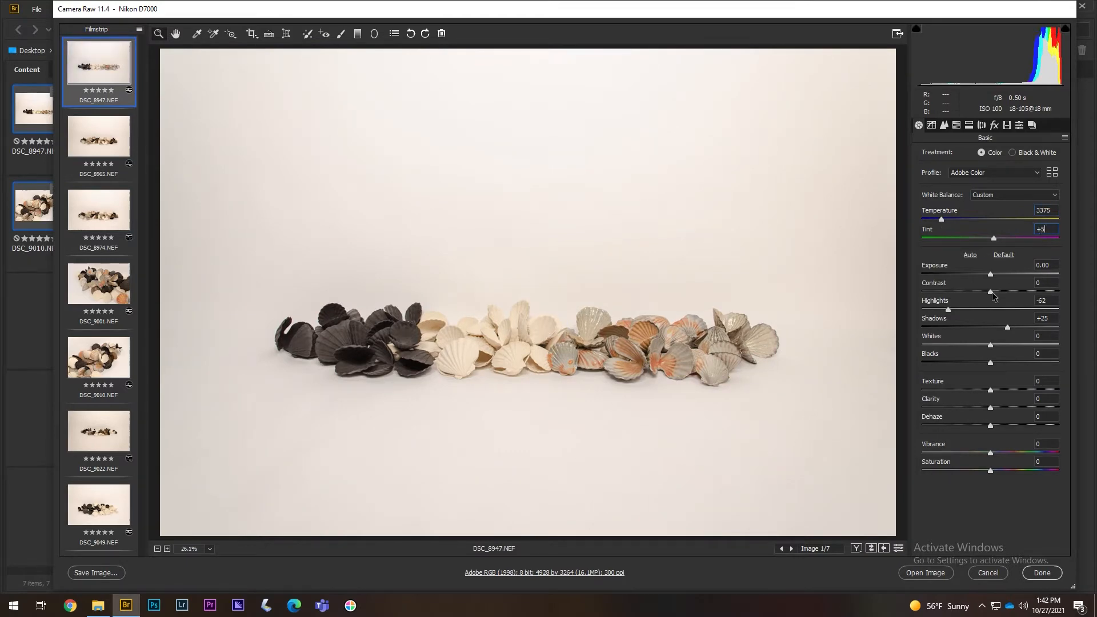
- Raise Contrast to +8, keep Saturation at 0, and recheck against DSC_8965
mouse_move(992, 293)
left_mouse_down()
mouse_move(1006, 292)
mouse_move(974, 293)
mouse_move(1008, 293)
mouse_move(996, 295)
left_mouse_up()
mouse_move(992, 470)
left_mouse_down()
mouse_move(1003, 471)
mouse_move(991, 470)
mouse_move(1002, 452)
mouse_move(991, 470)
left_mouse_up()
left_click(106, 143)
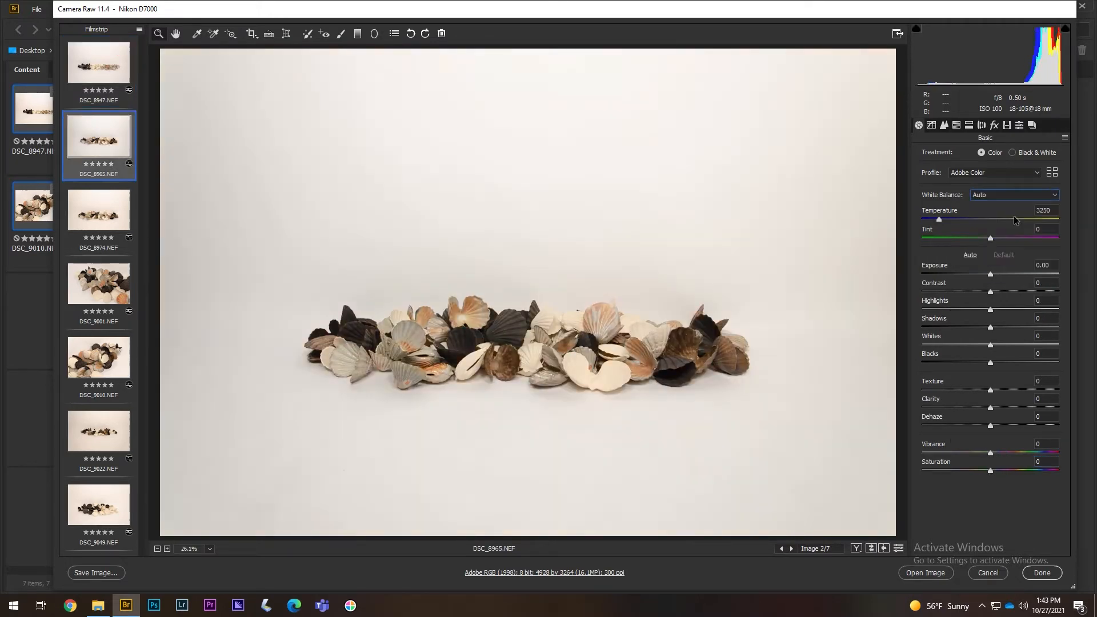
left_click(100, 67)
left_click(99, 143)
left_click(100, 71)
- Pull Highlights to -100 and set Exposure to -0.05, comparing against DSC_8965
left_click_drag(948, 309, 902, 312)
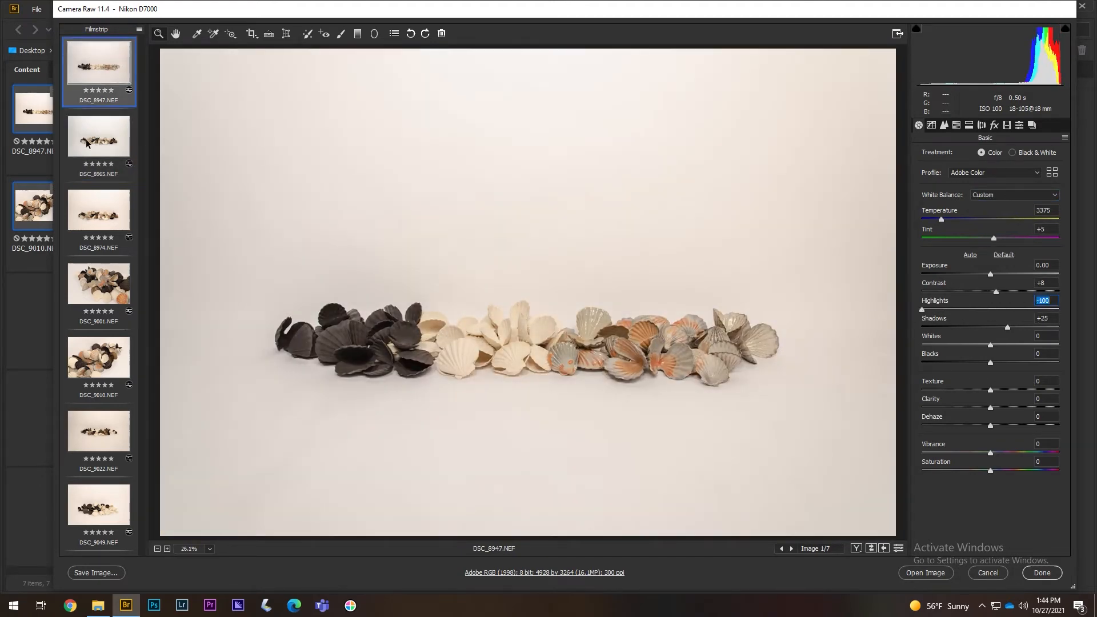
left_click(95, 140)
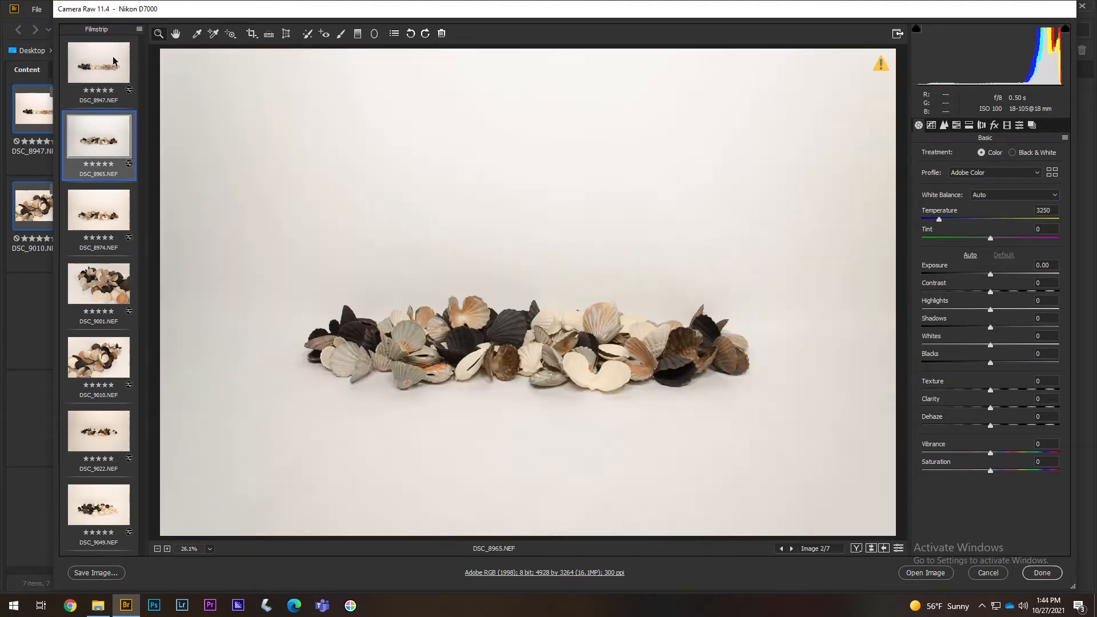
left_click(113, 61)
left_click(990, 275)
left_click_drag(990, 276, 991, 276)
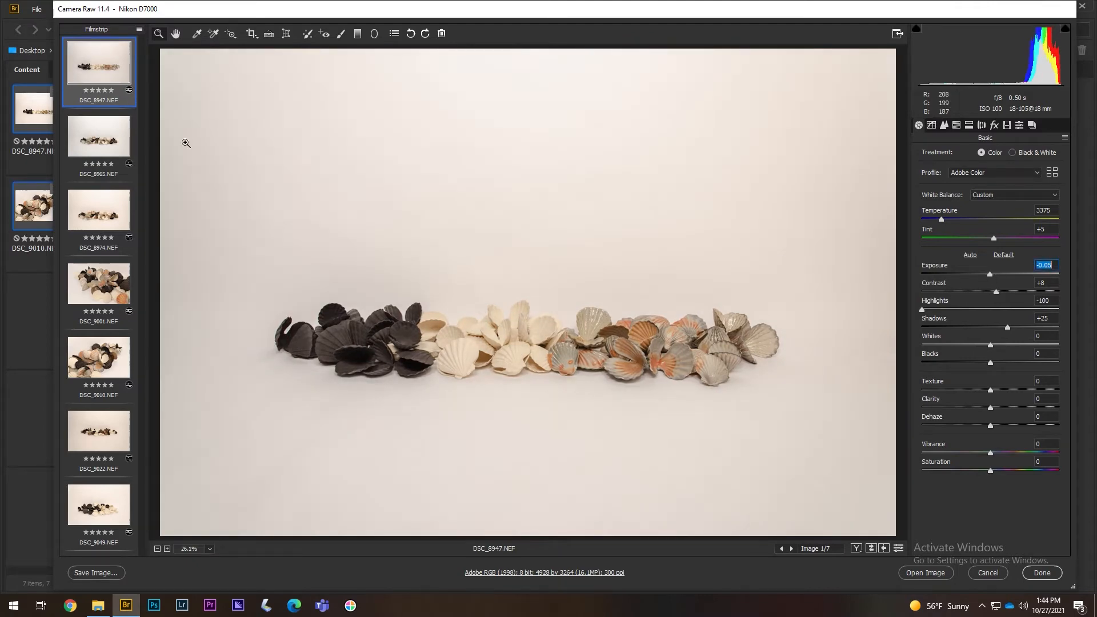
left_click(93, 135)
left_click(104, 102)
left_click(104, 517, "shift")
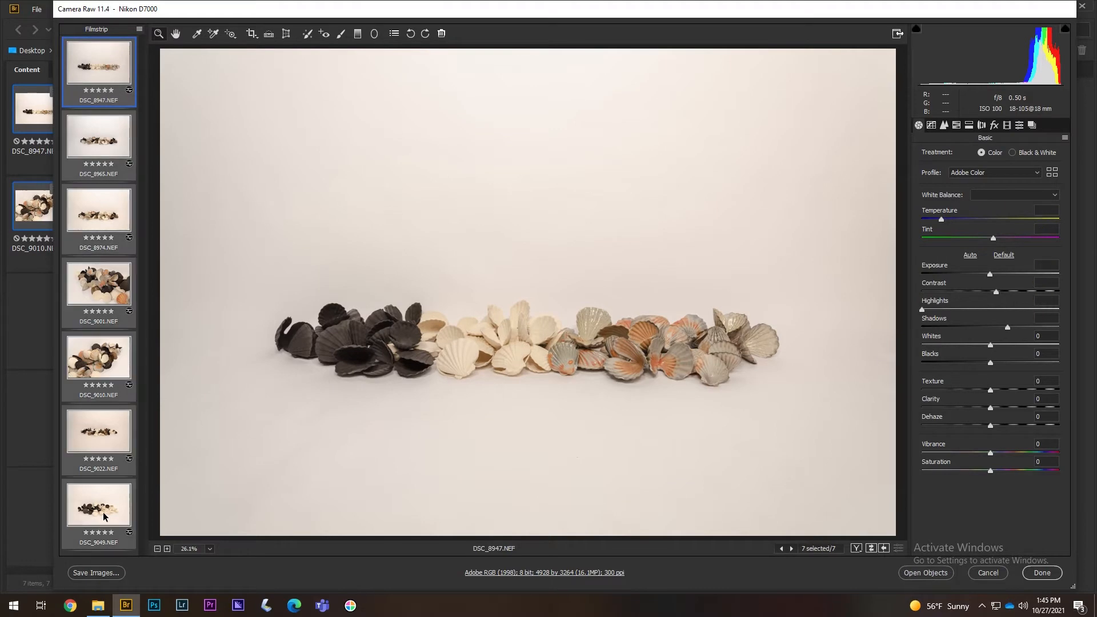
- Sync DSC_8947's settings, except Exposure, to all seven photos, then return to DSC_8947 alone
right_click(104, 517)
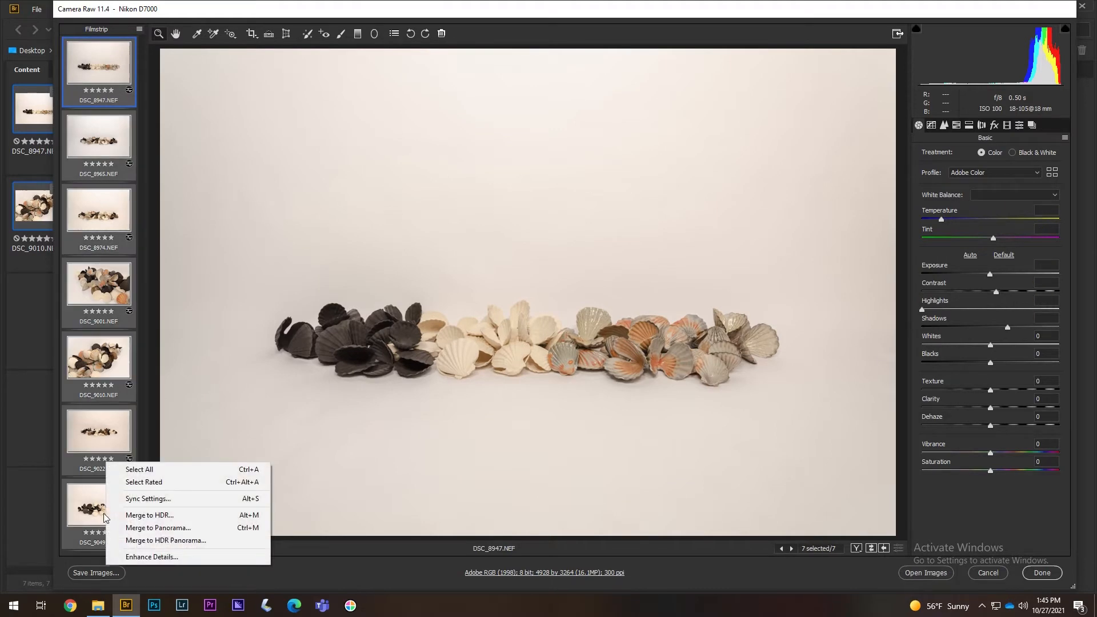
left_click(133, 501)
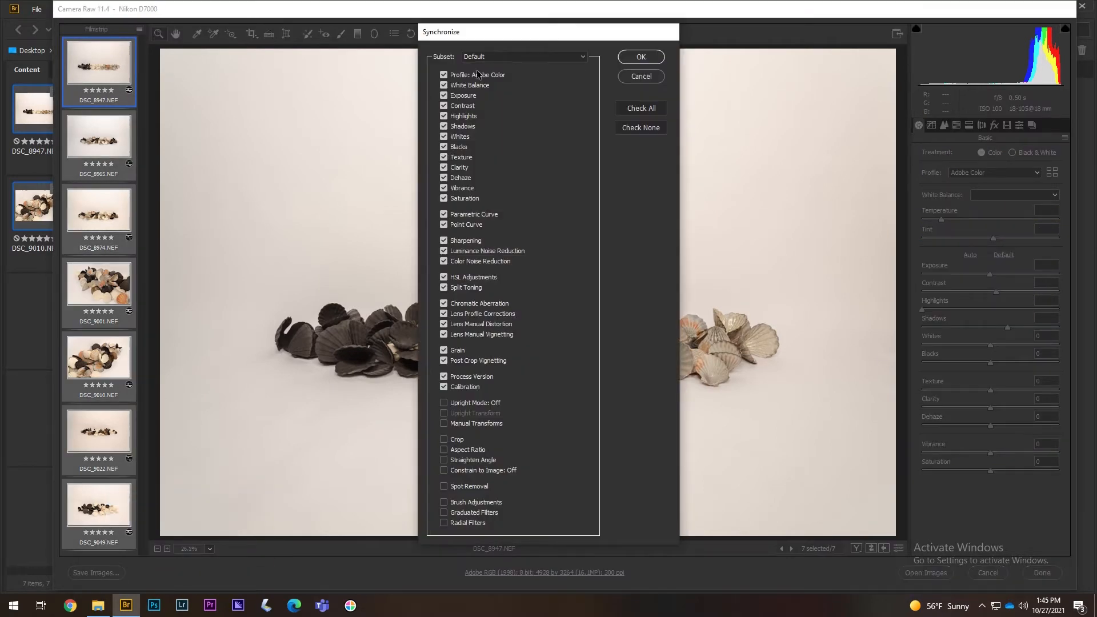
left_click(640, 57)
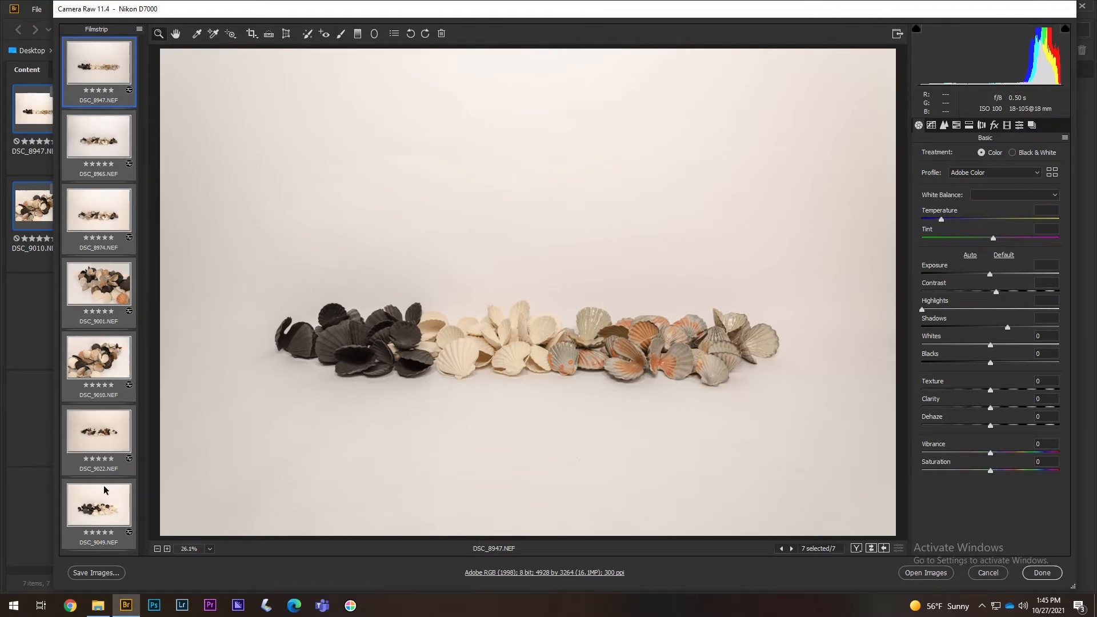
right_click(108, 517)
left_click(144, 507)
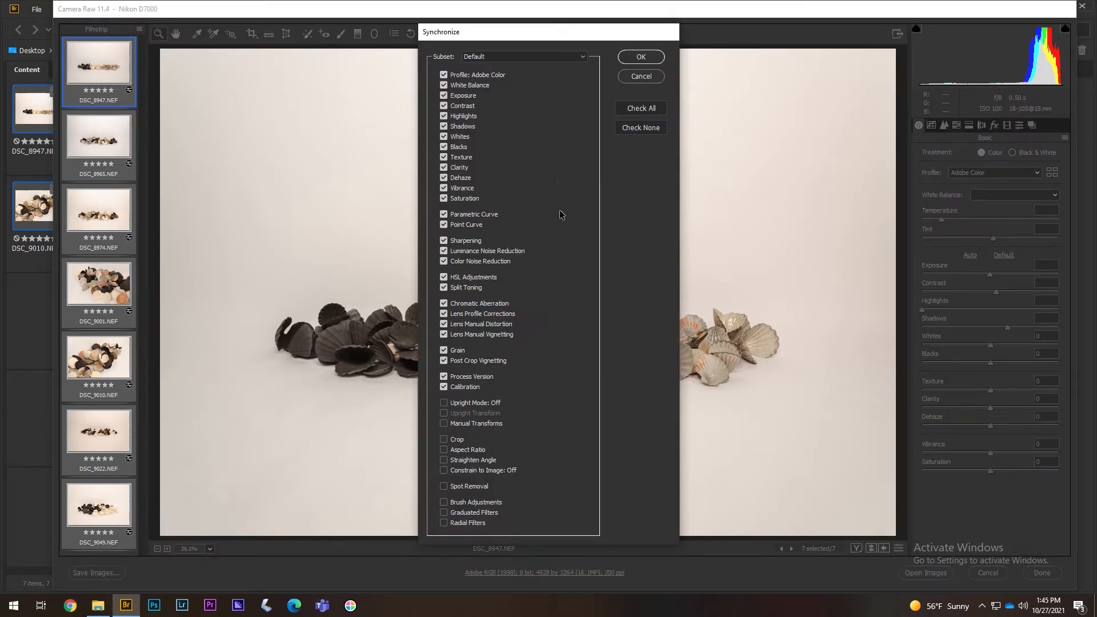
left_click(444, 96)
left_click(630, 59)
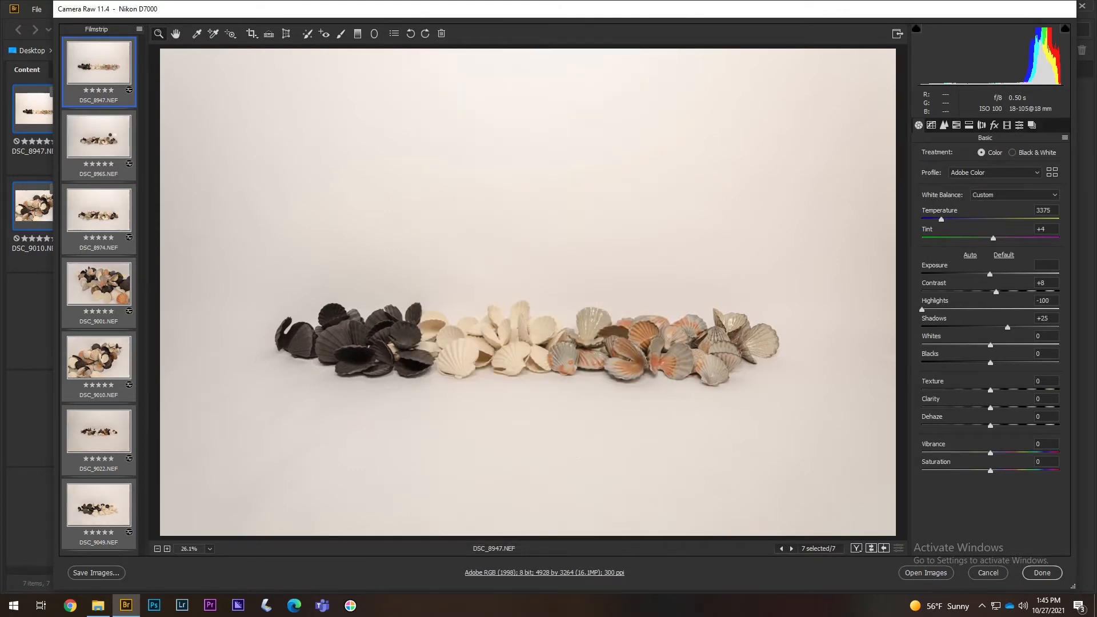
left_click(112, 136)
left_click(104, 74)
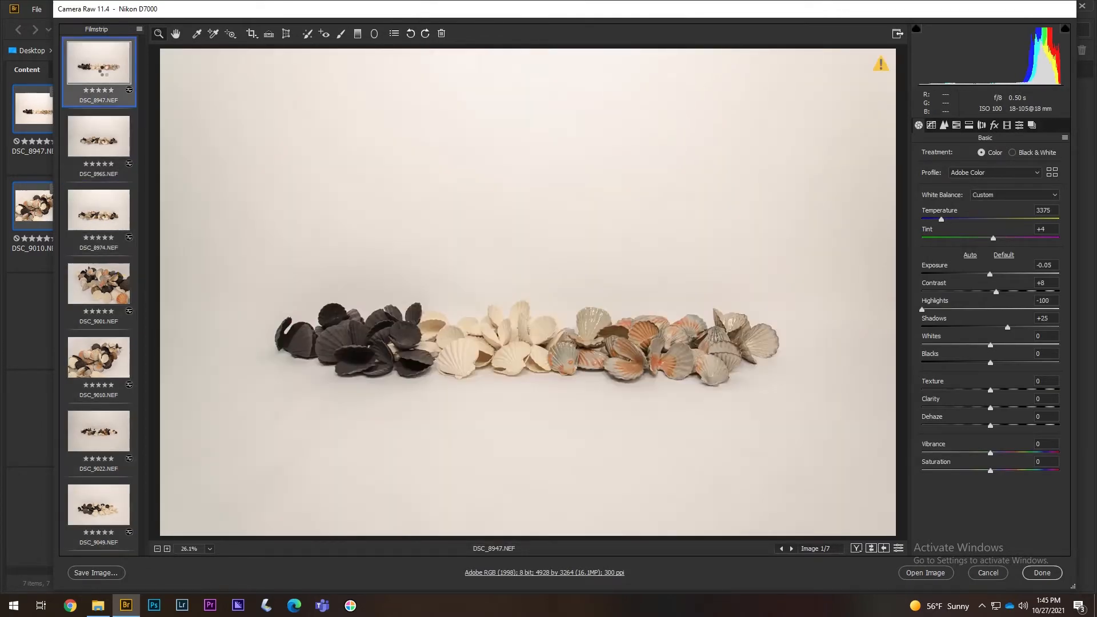
- Brighten DSC_8965's exposure slightly, comparing it against DSC_8947
left_click(110, 145)
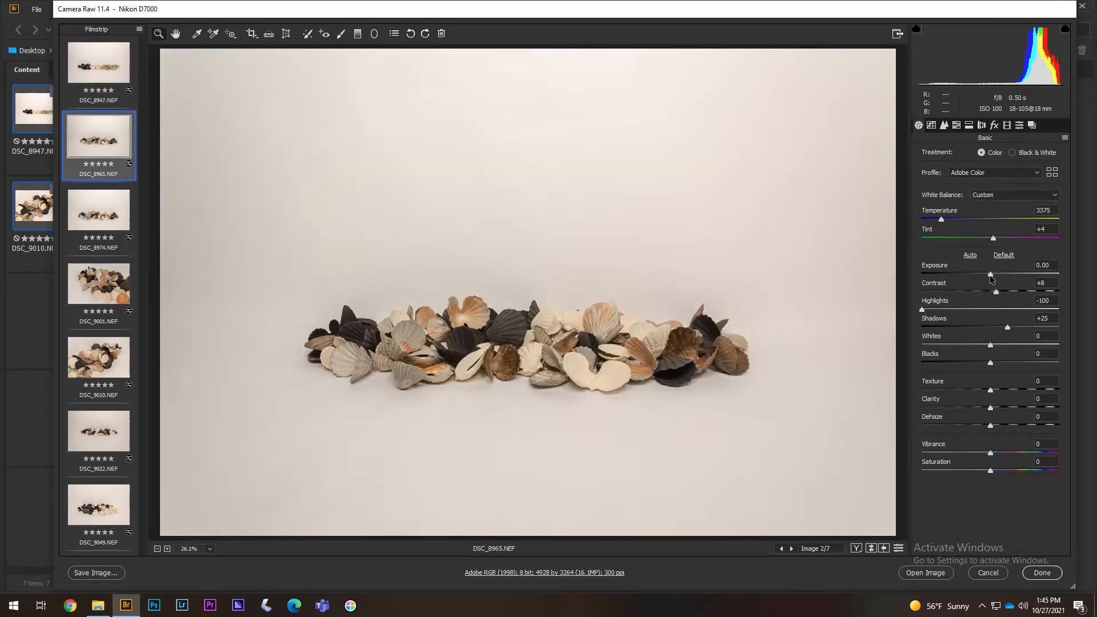
left_click_drag(990, 275, 992, 278)
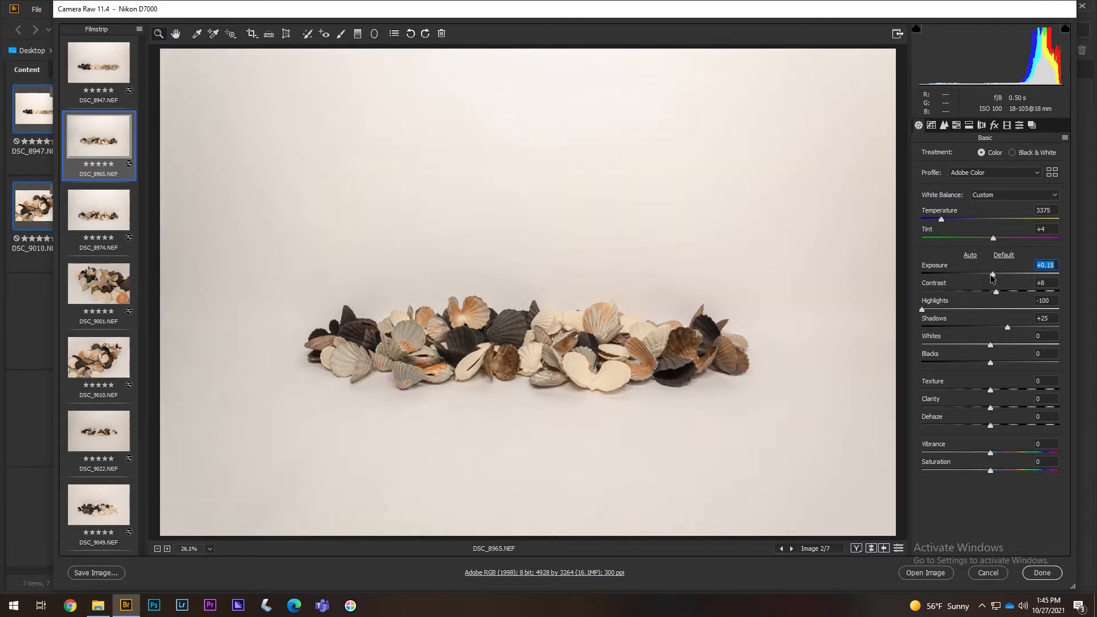
left_click(115, 68)
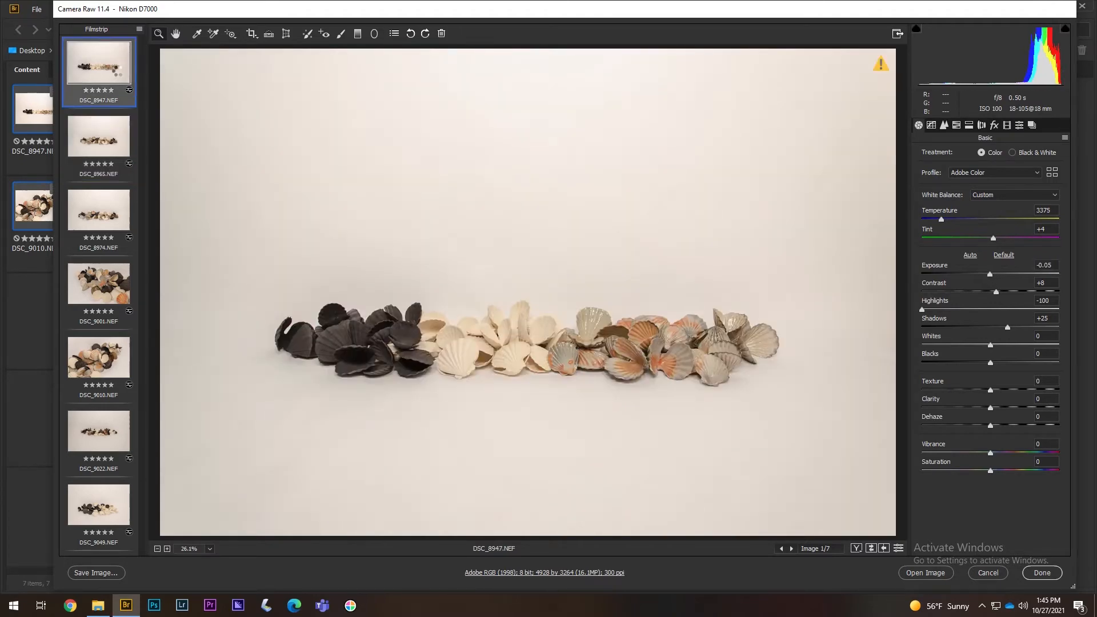
left_click(114, 142)
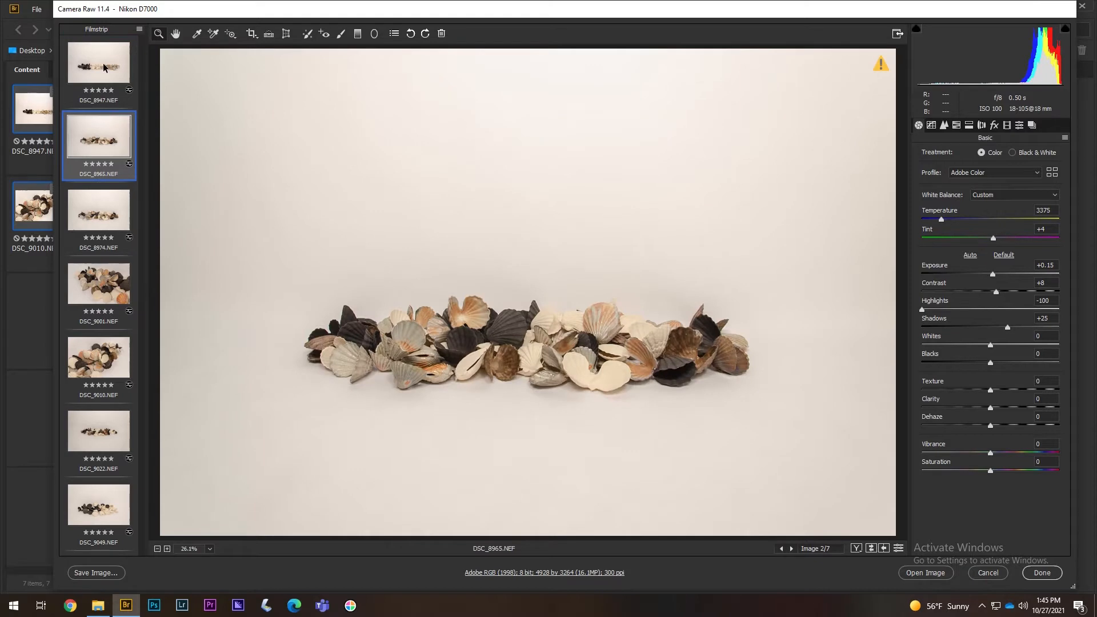
left_click(103, 67)
left_click(115, 150)
- Brighten DSC_8974 slightly and raise DSC_9001's exposure to +0.35
left_click(122, 219)
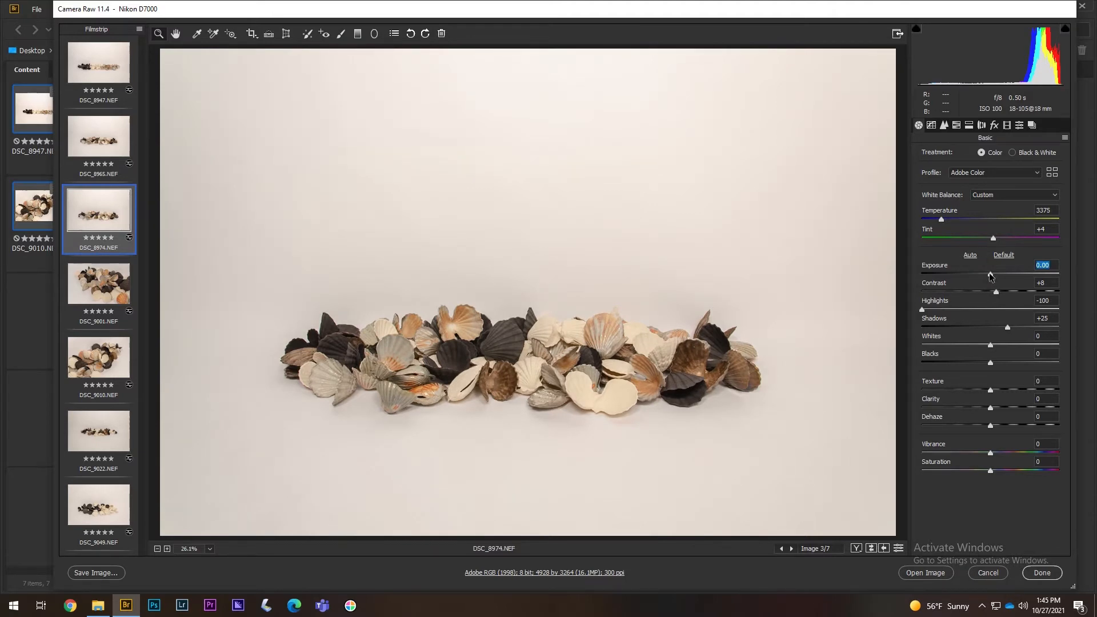
left_click_drag(990, 276, 992, 277)
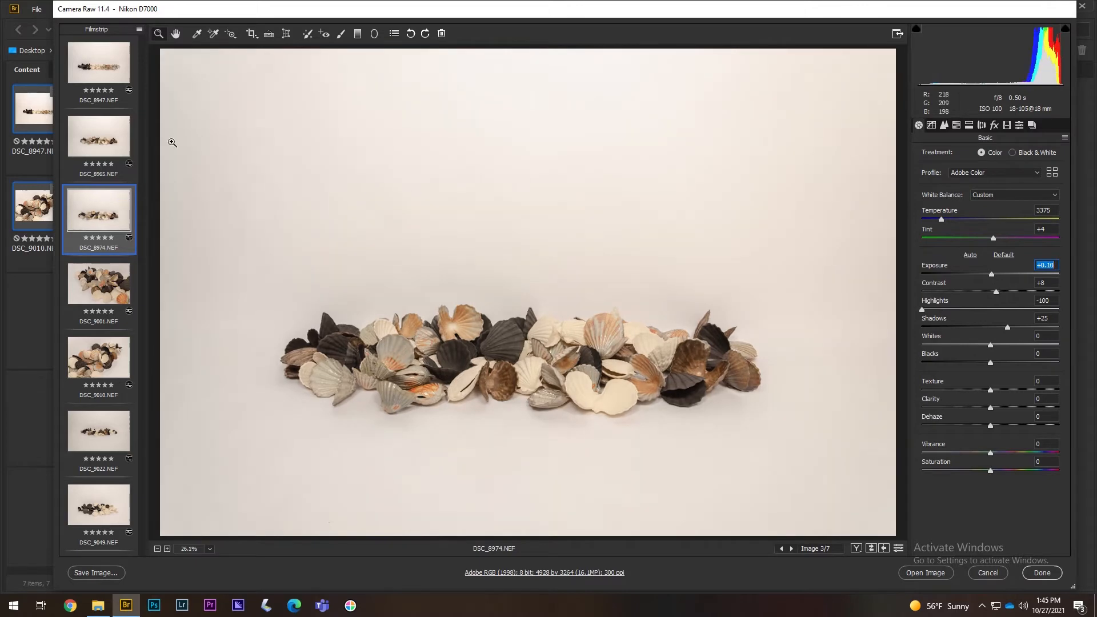
left_click(120, 291)
left_click_drag(990, 276, 995, 276)
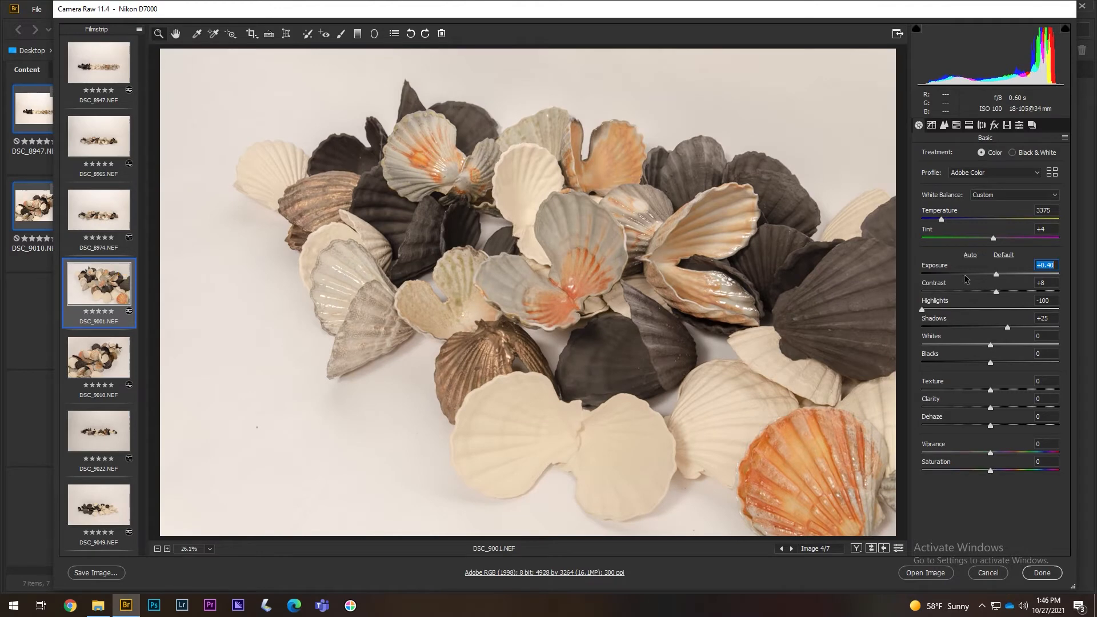
type("+0.35")
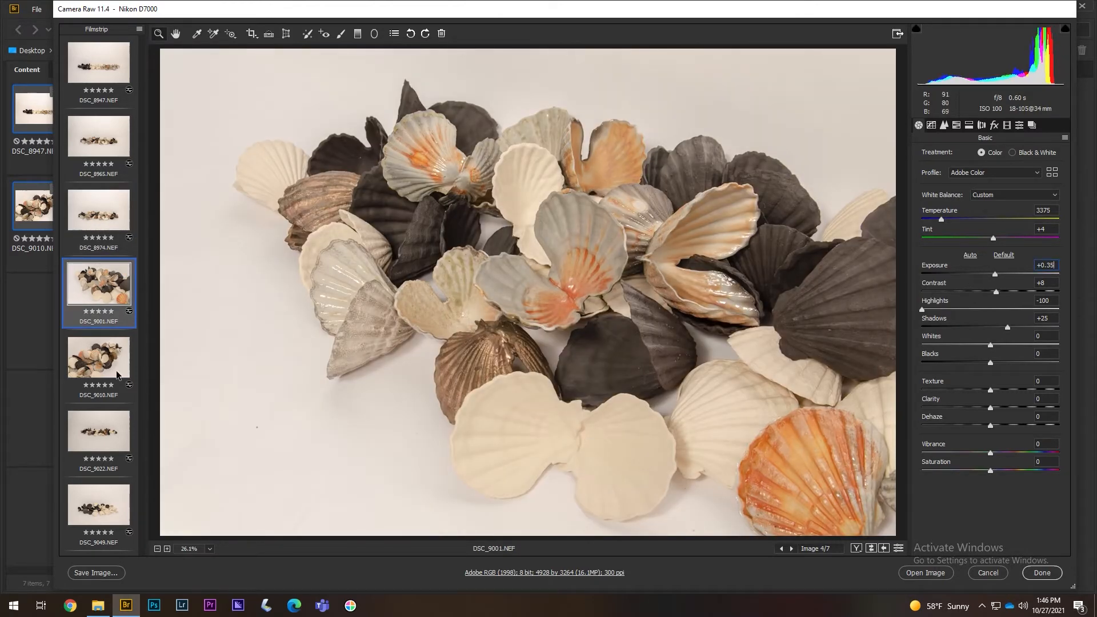
- Move through DSC_9010 to DSC_9022 and zoom in to inspect its shells
left_click(117, 372)
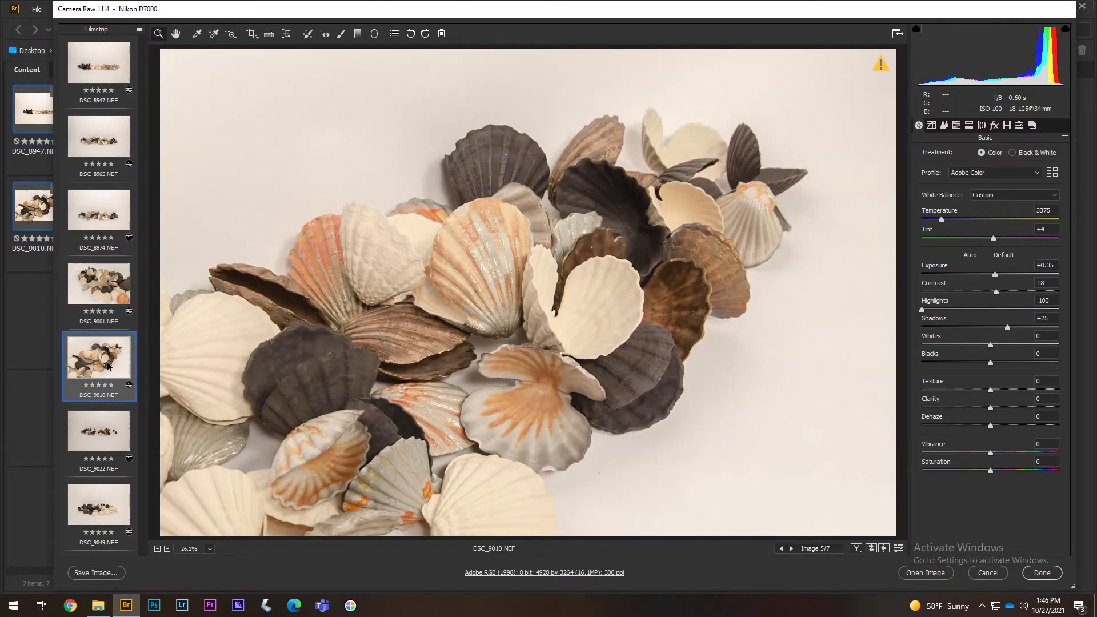
left_click(100, 431)
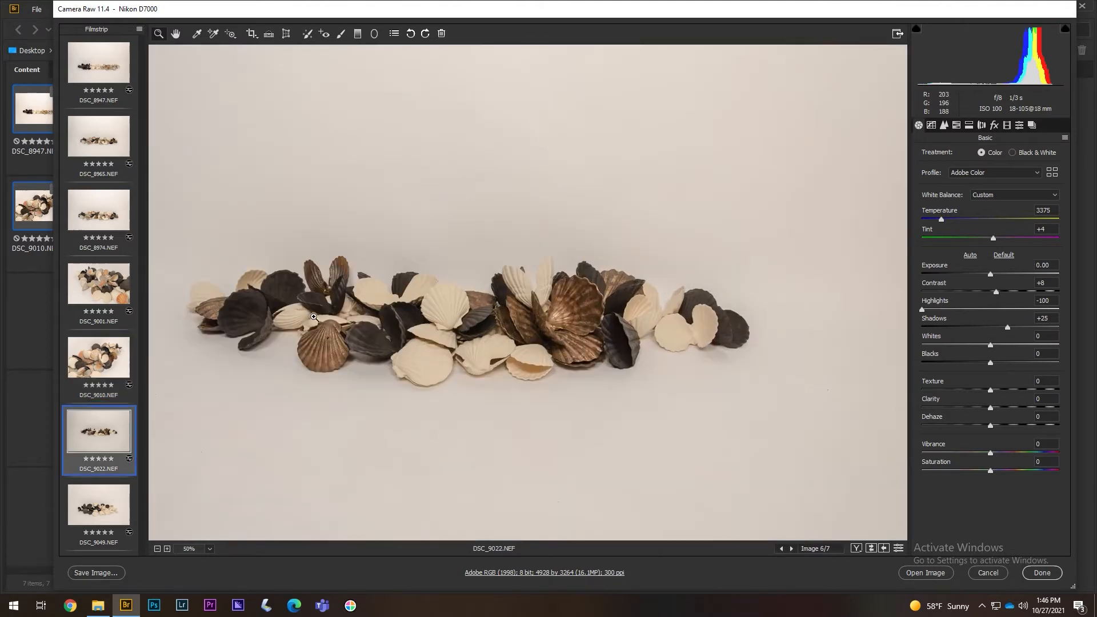
key("space")
left_click_drag(834, 260, 639, 293)
key("ctrl+minus")
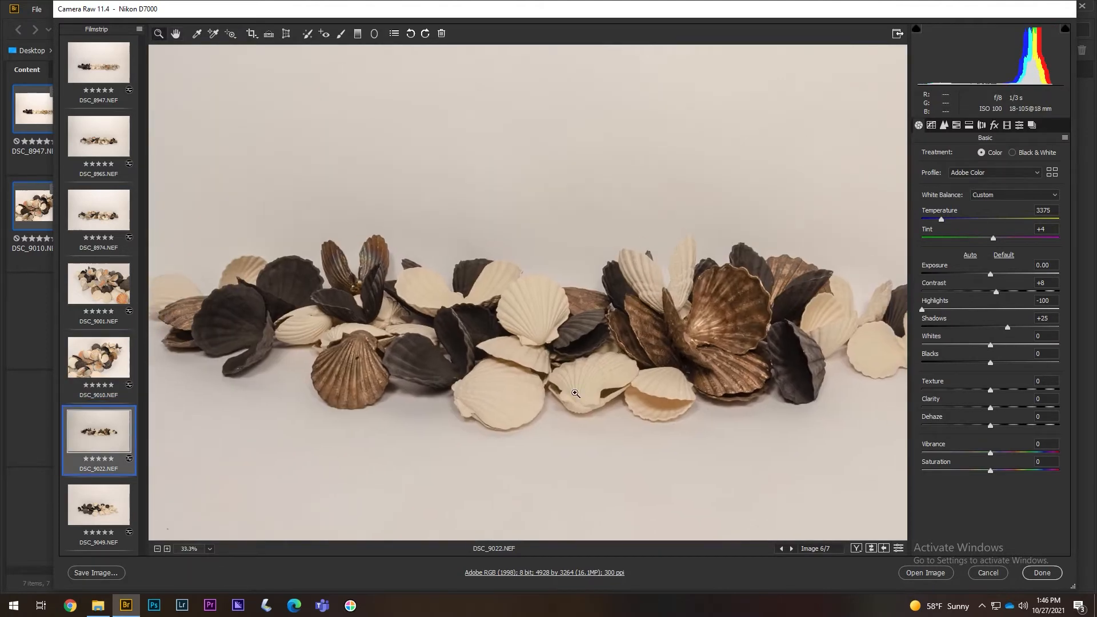
left_click(575, 393)
key("space")
left_click_drag(465, 239, 510, 306)
- Try exposure and whites changes on DSC_9022, then reset Whites to 0
left_click_drag(990, 275, 992, 276)
left_click_drag(990, 345, 976, 344)
left_click_drag(993, 275, 998, 277)
double_click(158, 549)
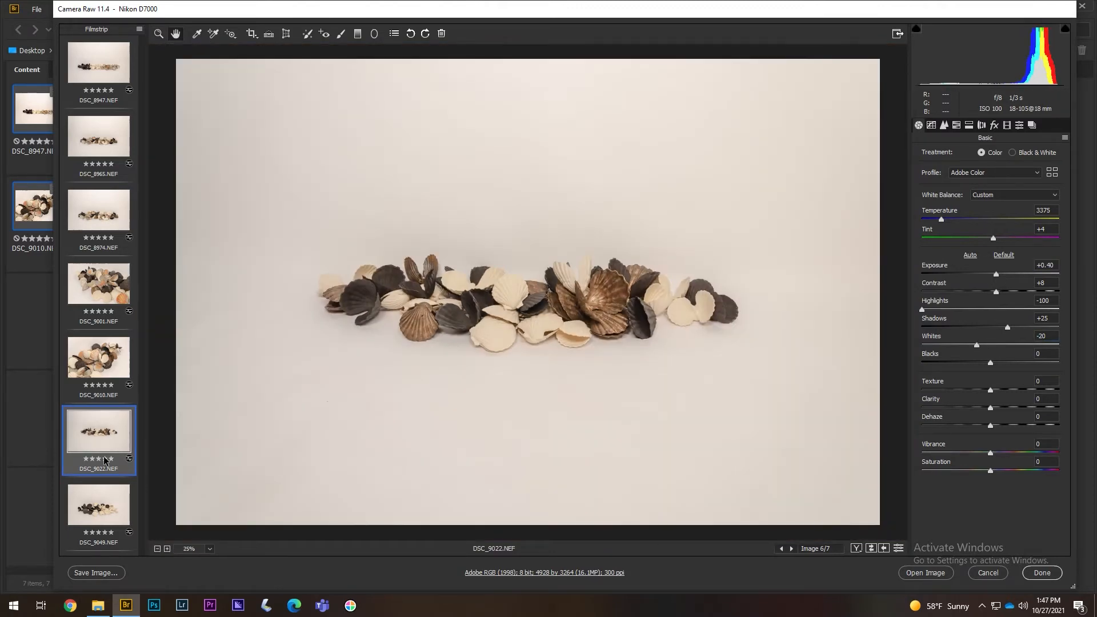
left_click(103, 504)
left_click(106, 438)
double_click(976, 346)
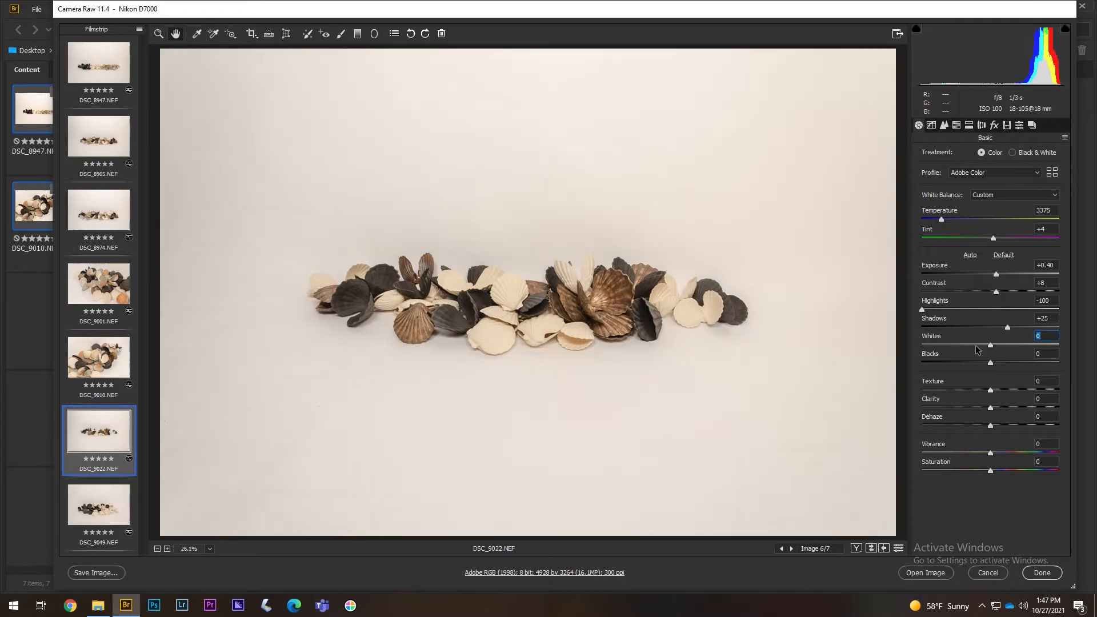
- Set DSC_9022 to Exposure +0.30, Highlights -38 and Shadows +24
left_click_drag(1045, 265, 1056, 267)
type("3")
key("BackSpace")
type("4")
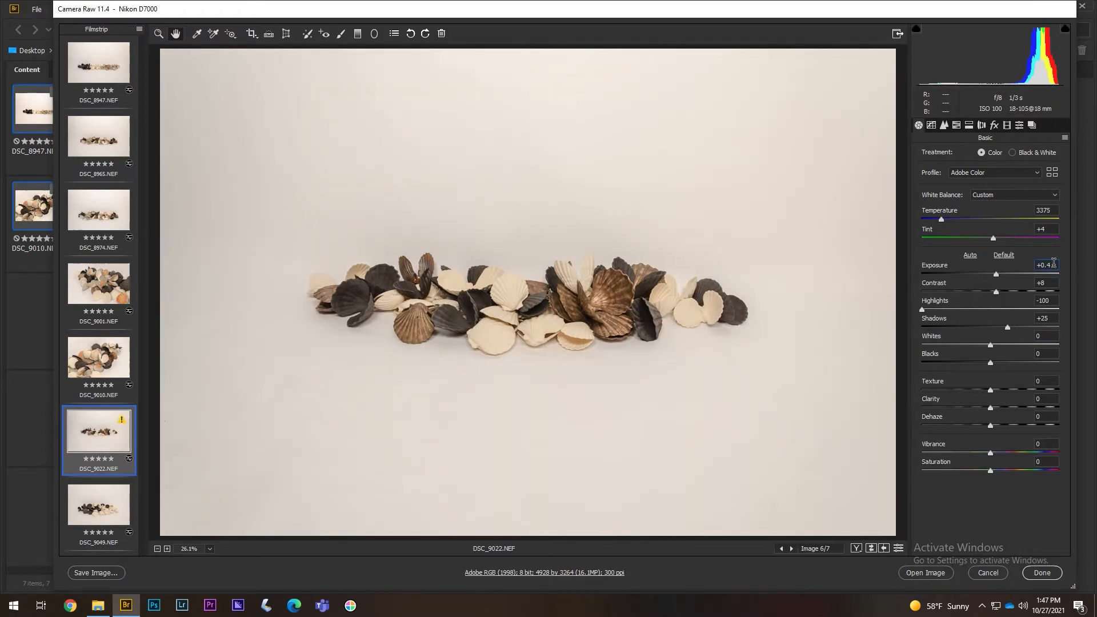
key("BackSpace")
type("35")
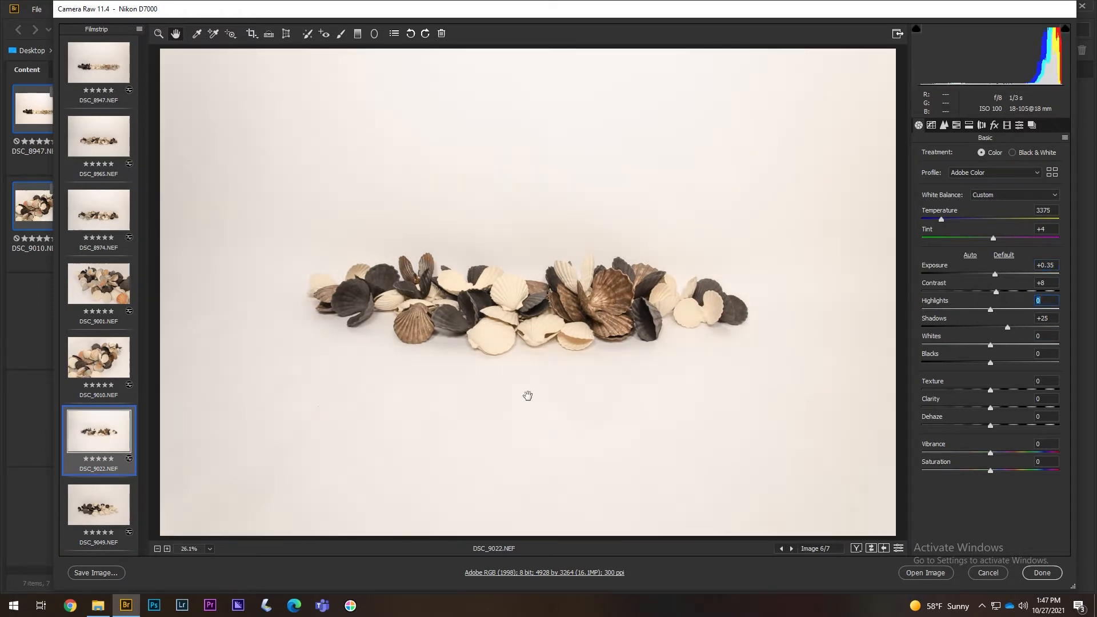
left_click_drag(991, 310, 964, 312)
mouse_move(940, 319)
left_mouse_down()
mouse_move(966, 312)
mouse_move(949, 312)
left_mouse_up()
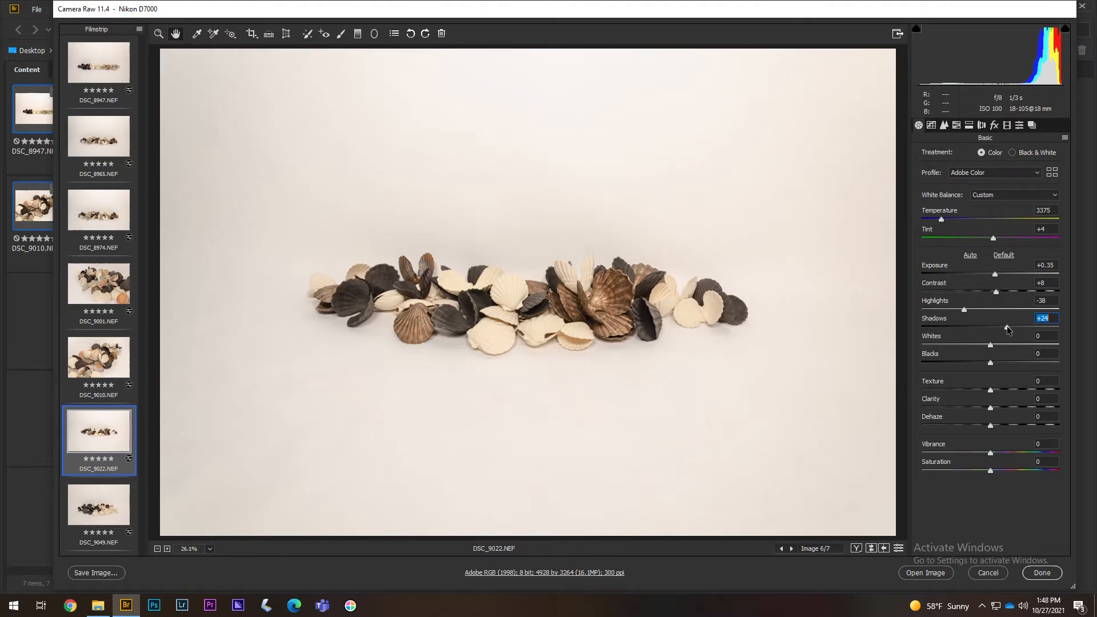
left_click_drag(1049, 266, 1075, 268)
type("0")
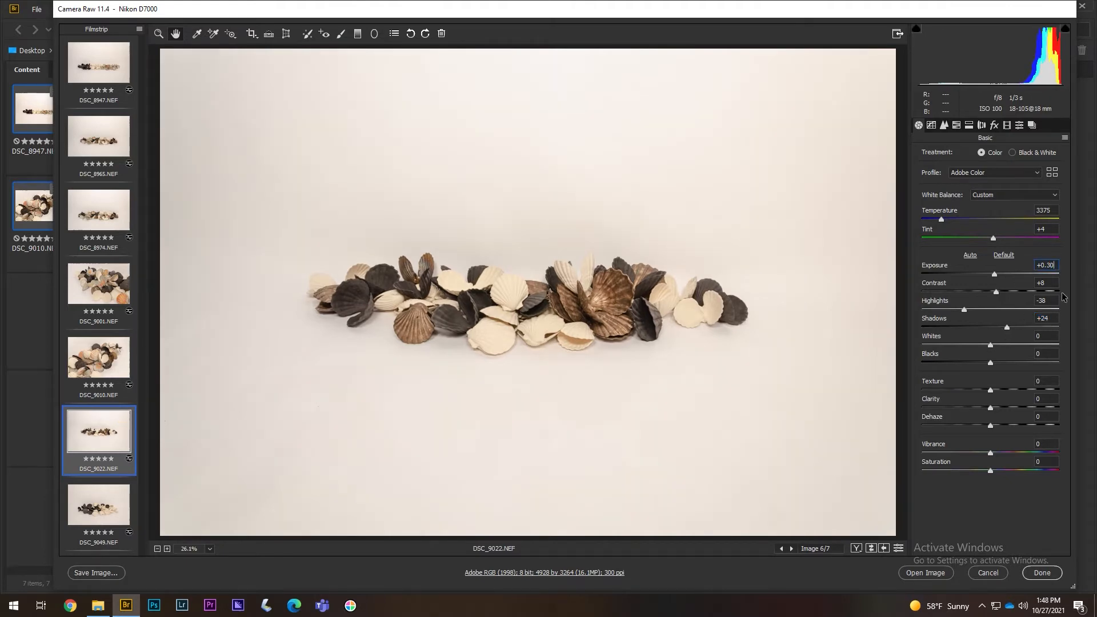
- Compare with DSC_9049, then select photos DSC_8965 through DSC_9049
left_click(93, 502)
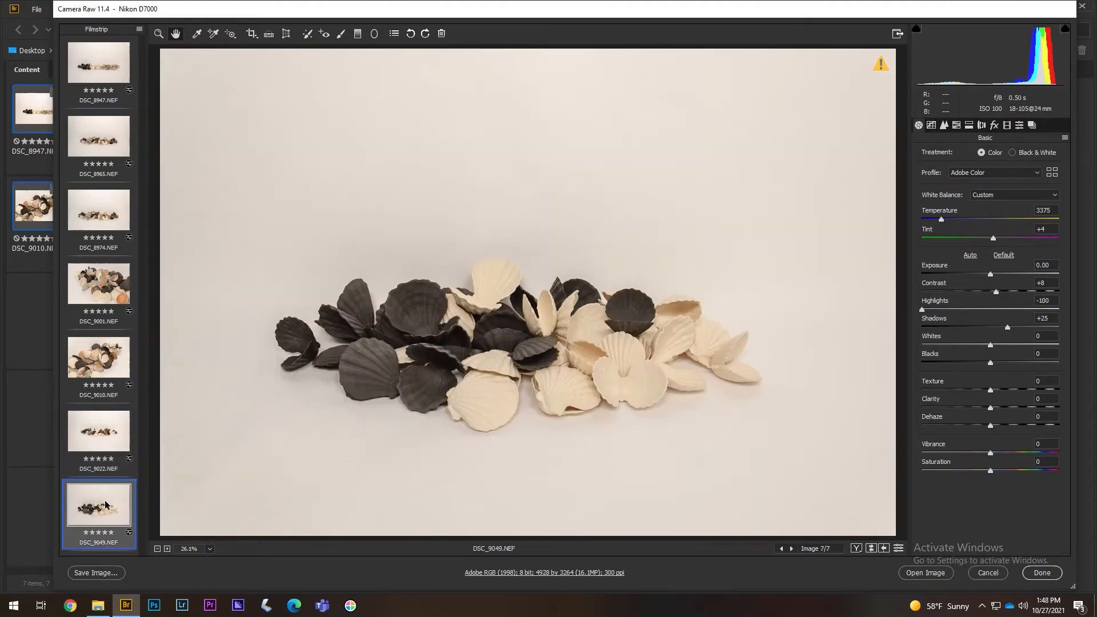
left_click(100, 443)
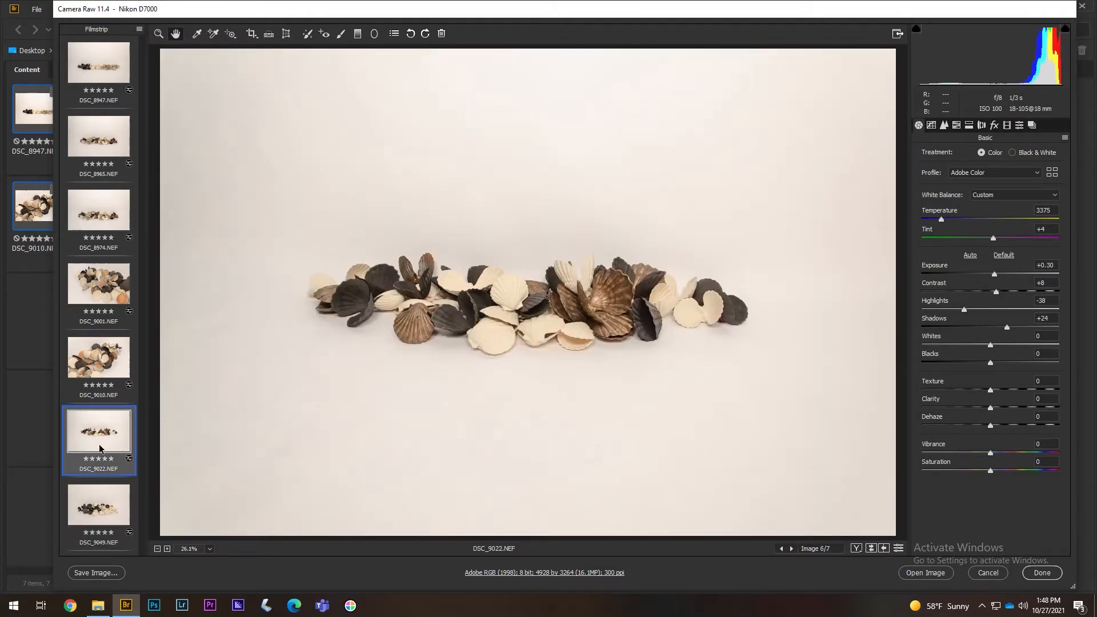
left_click(110, 138)
left_click(97, 514, "shift")
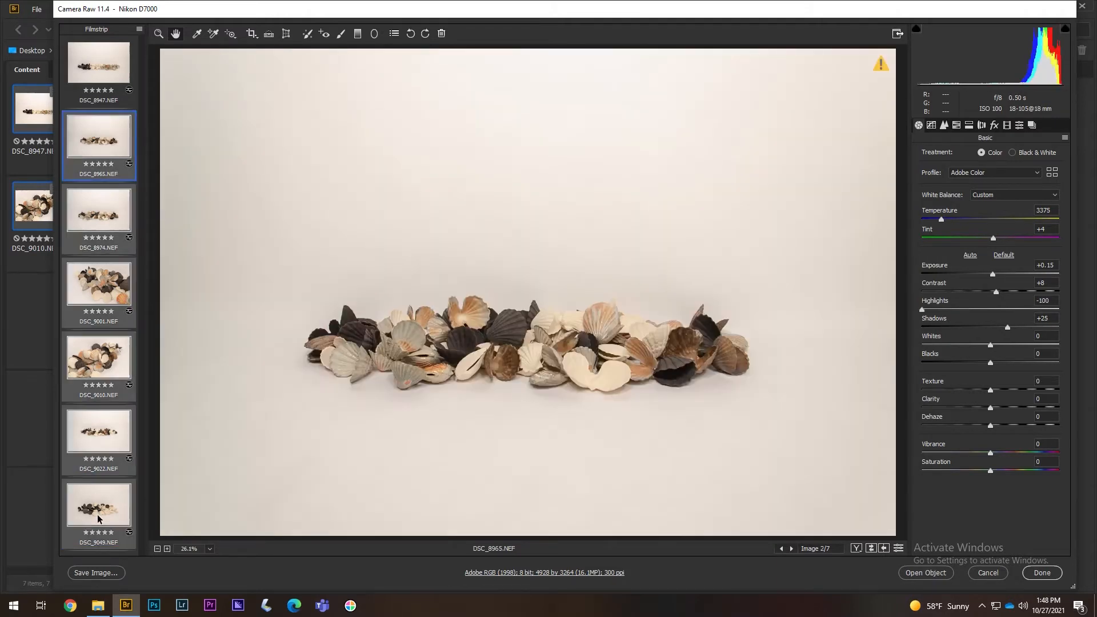
- Sync only the Highlights setting across the selected photos DSC_8965–DSC_9049
right_click(97, 514)
left_click(128, 501)
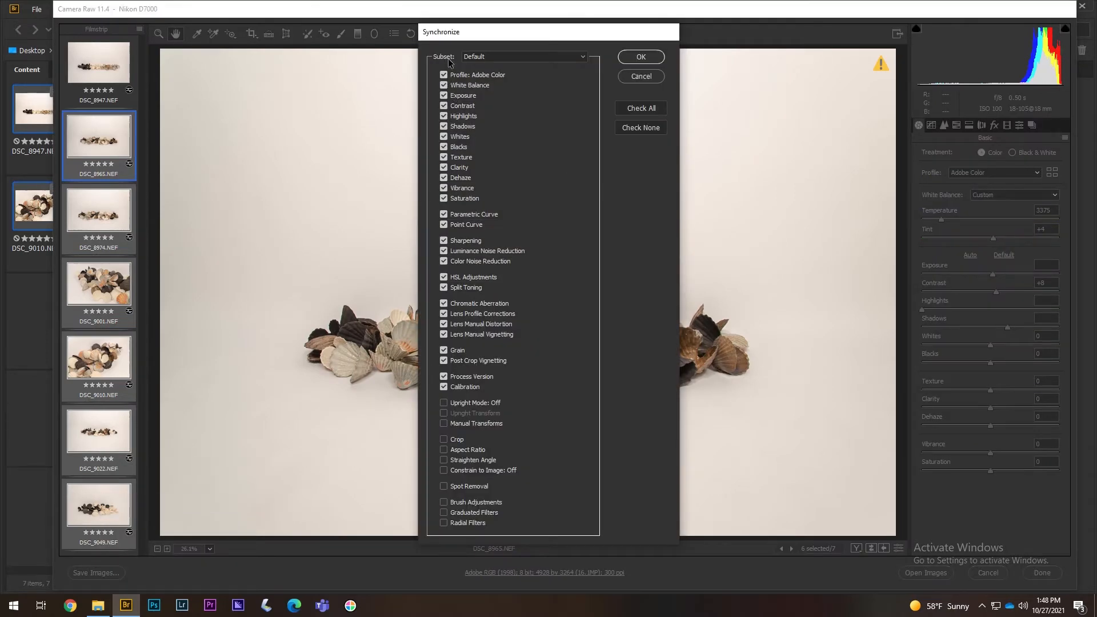
left_click(641, 127)
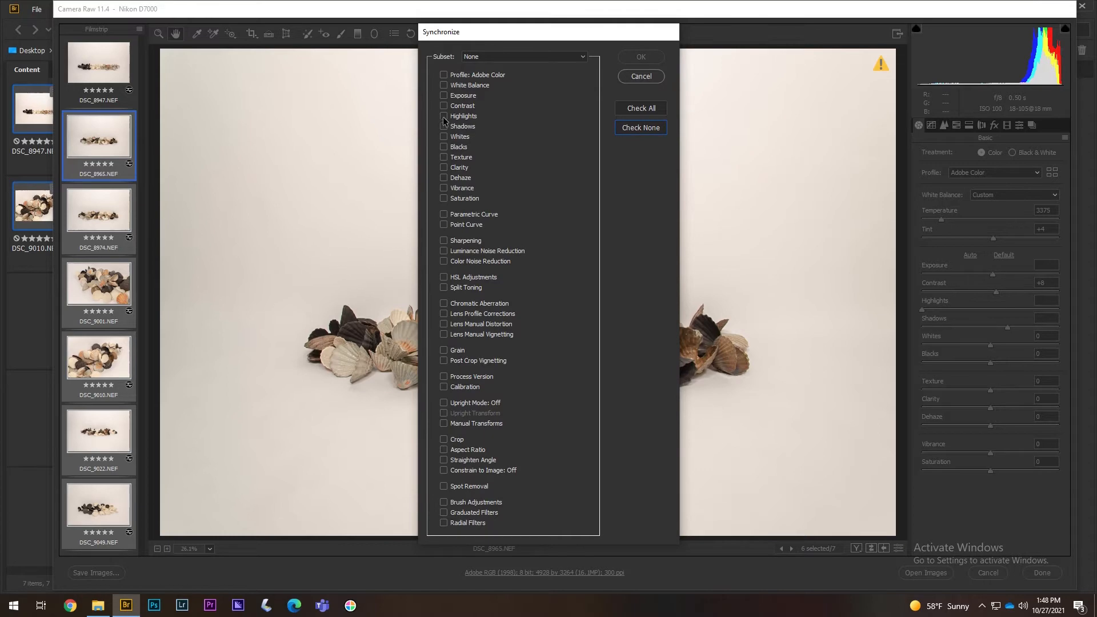
left_click(444, 117)
left_click(641, 57)
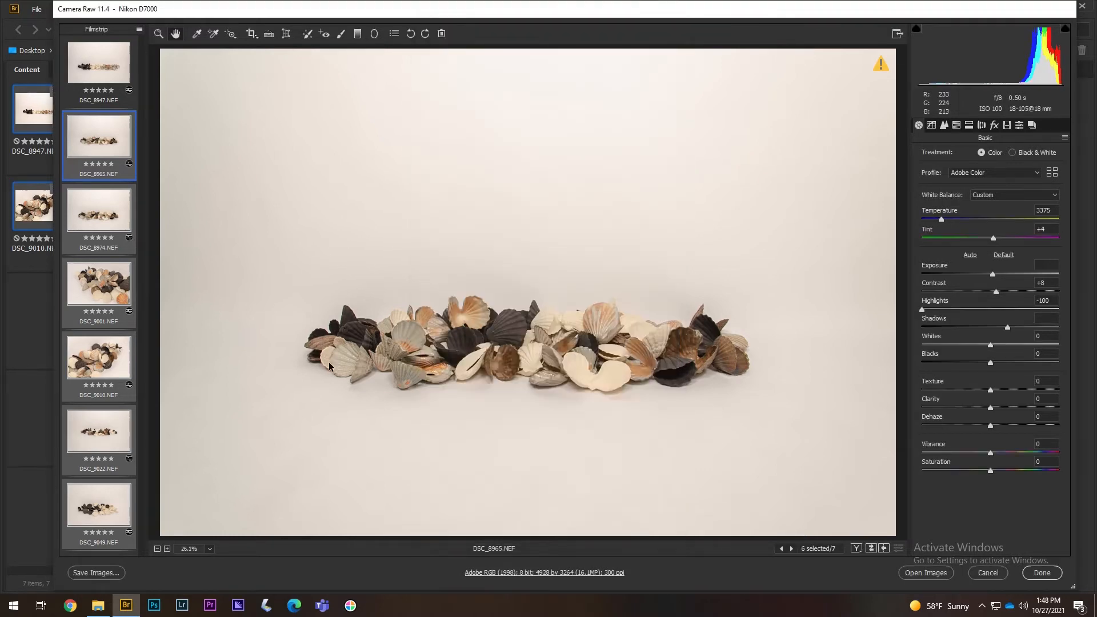
- Review DSC_9022 and DSC_9010, then set DSC_8965's Highlights to -40
left_click(99, 430)
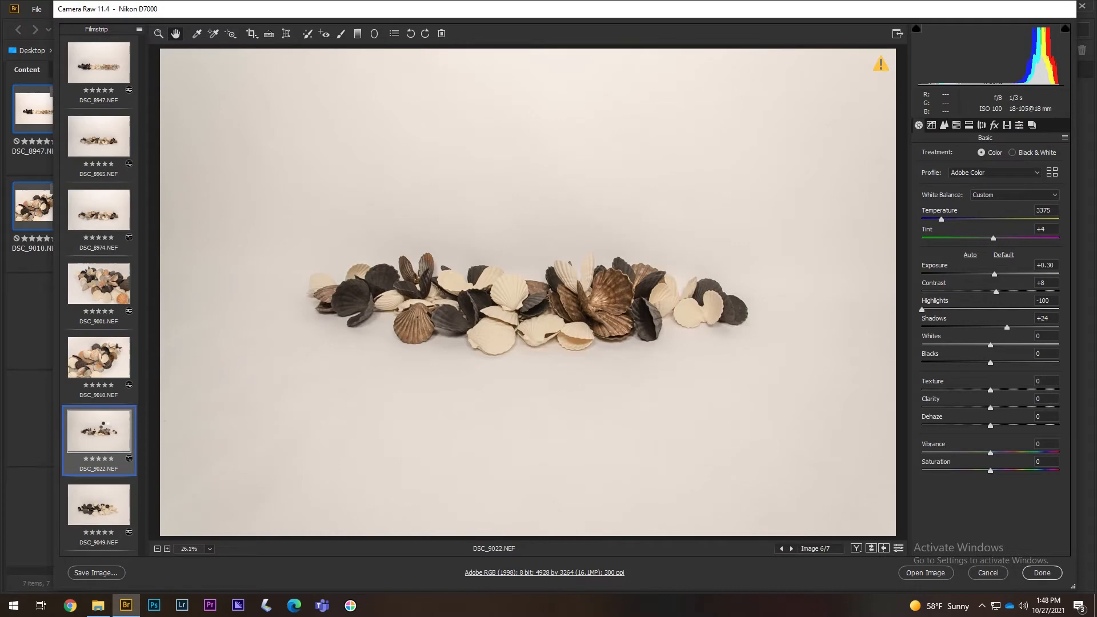
left_click(105, 365)
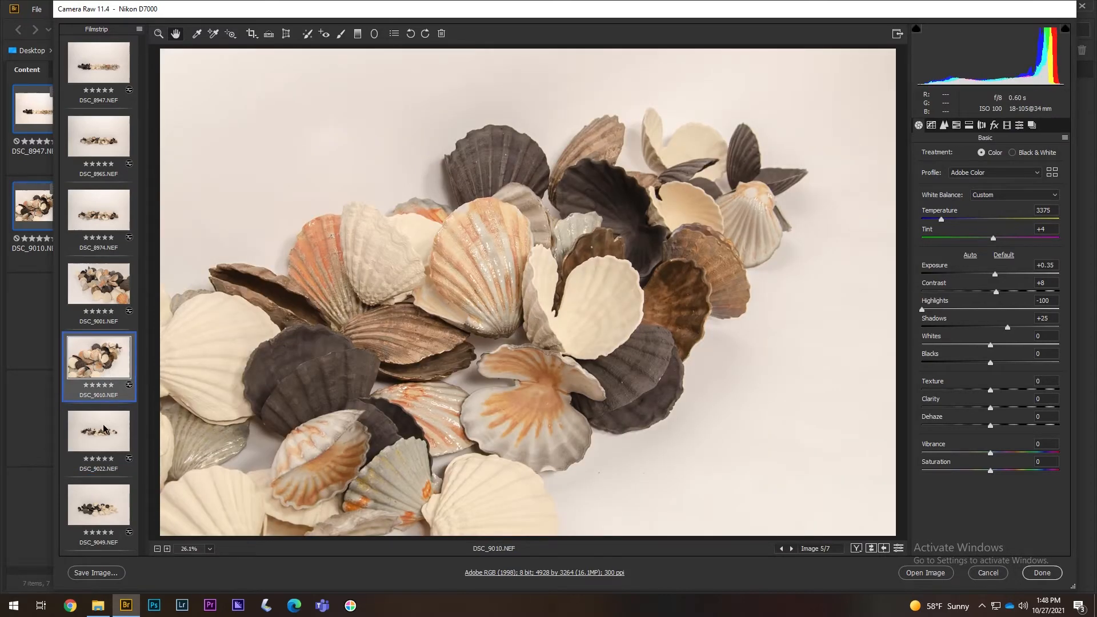
left_click(108, 148)
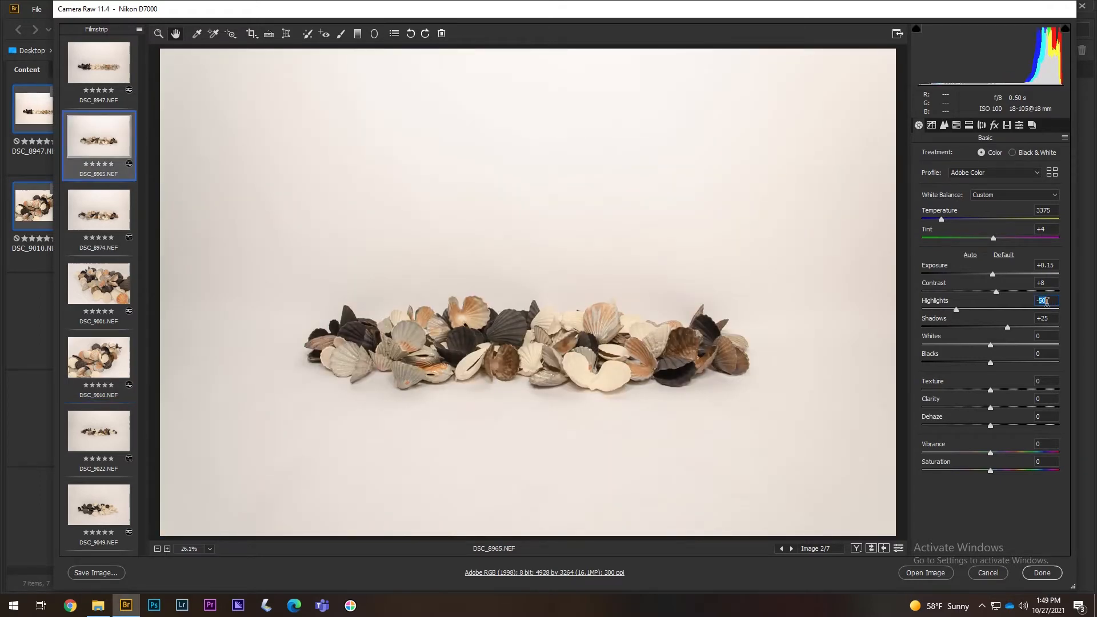
left_click(1046, 301)
type("-40")
- Sync DSC_8965's single tonal setting to DSC_8965–DSC_9049, so DSC_8974 reads Highlights -40
left_click(99, 521, "shift")
right_click(98, 520)
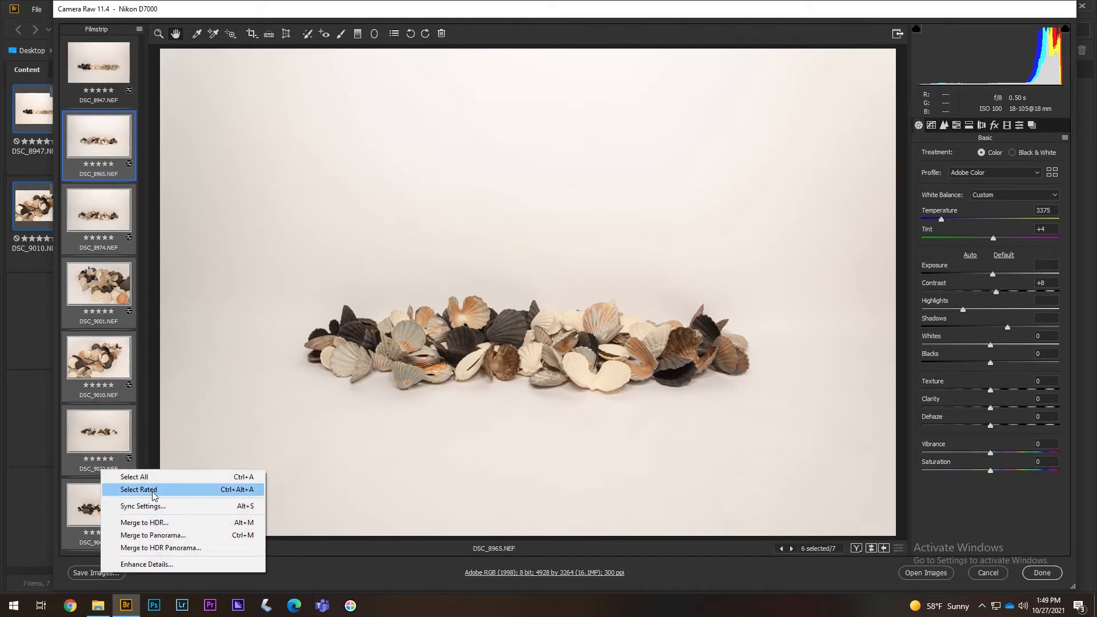
left_click(142, 506)
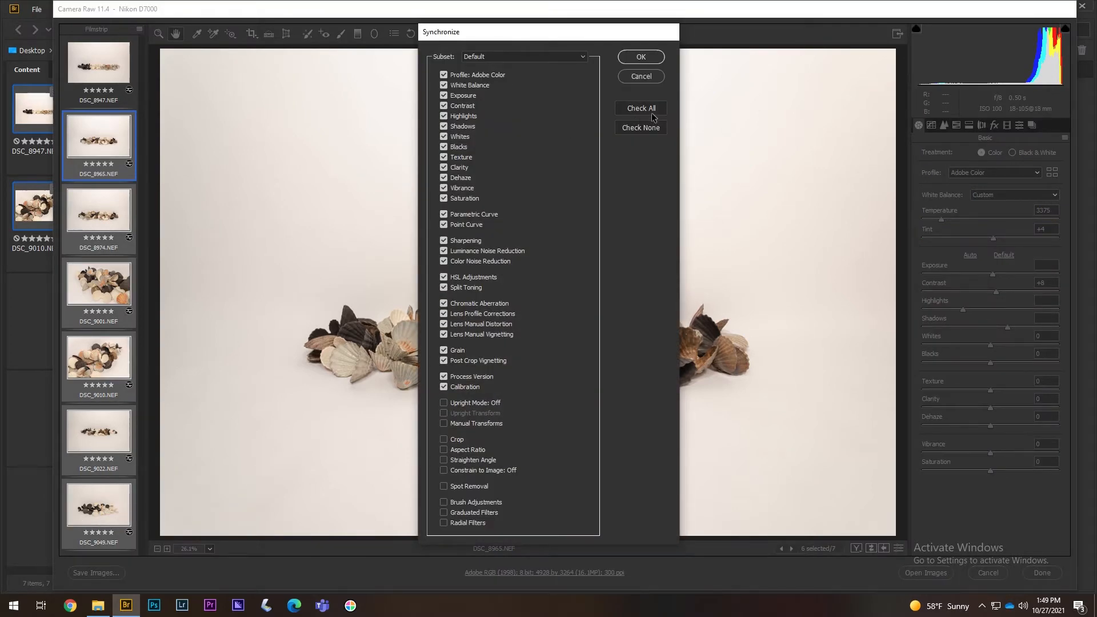
left_click(641, 128)
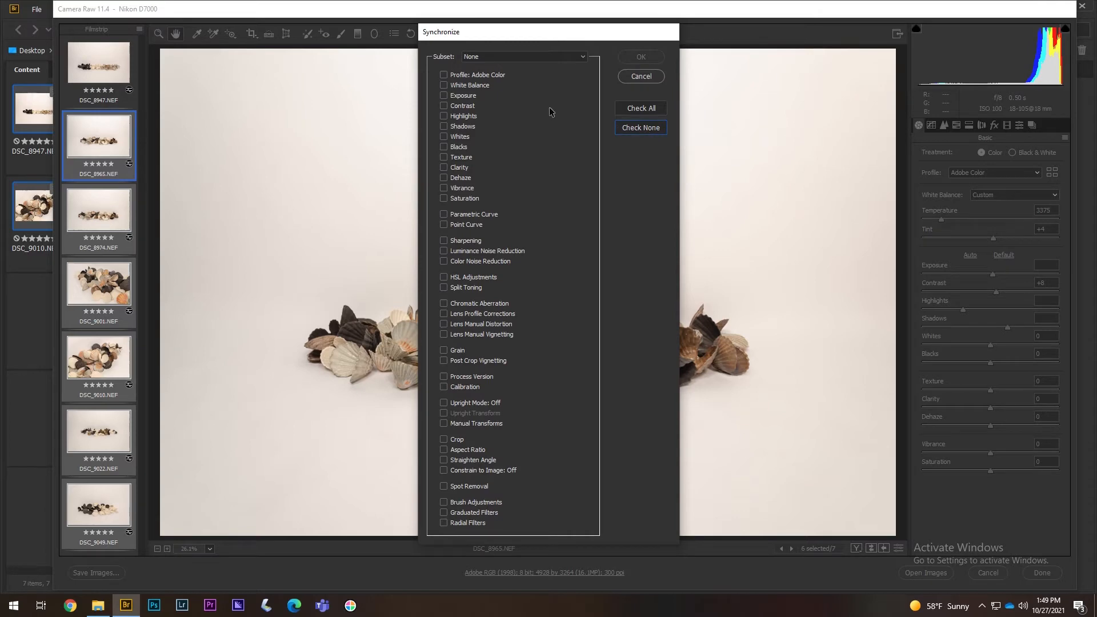
left_click(444, 126)
left_click(637, 58)
left_click(108, 217)
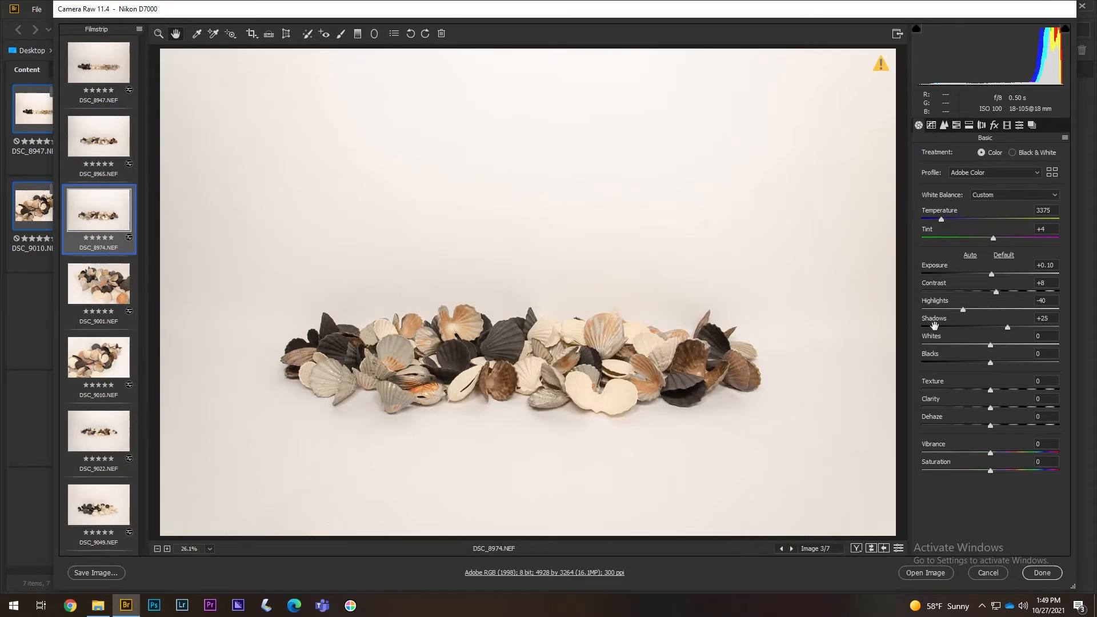
- Set DSC_8974's exposure to +0.05 after comparing it with DSC_8965
left_click_drag(991, 274, 993, 274)
left_click(112, 140)
left_click(108, 196)
left_click(106, 155)
left_click(105, 195)
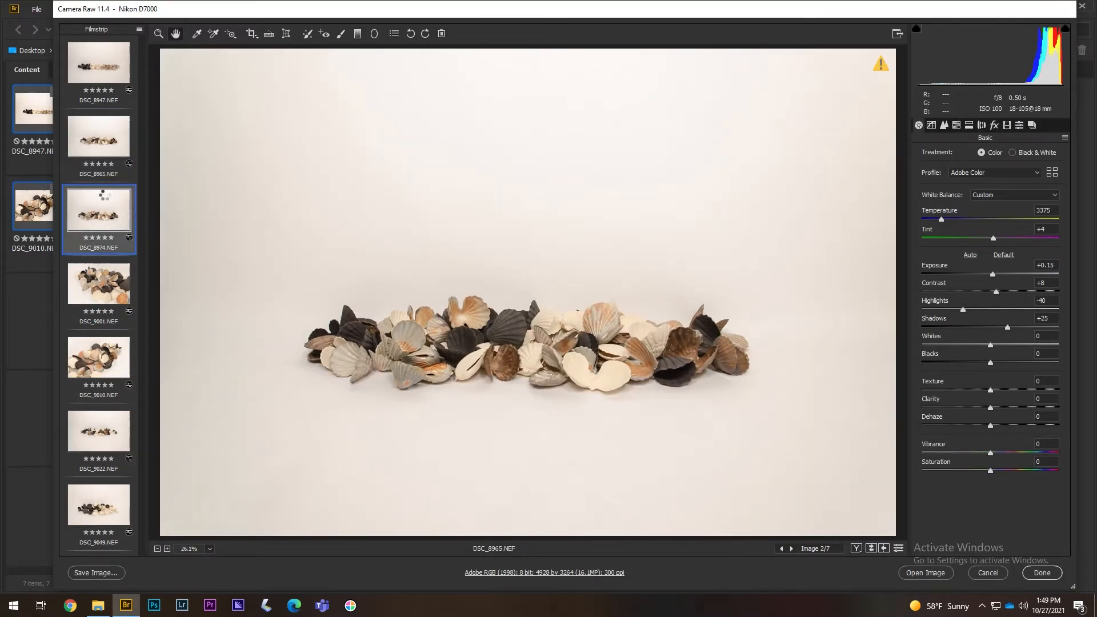
left_click(1048, 265)
key("Down")
key("Down")
- Set DSC_8947's exposure to 0.00
left_click(106, 74)
left_click(104, 155)
left_click(100, 230)
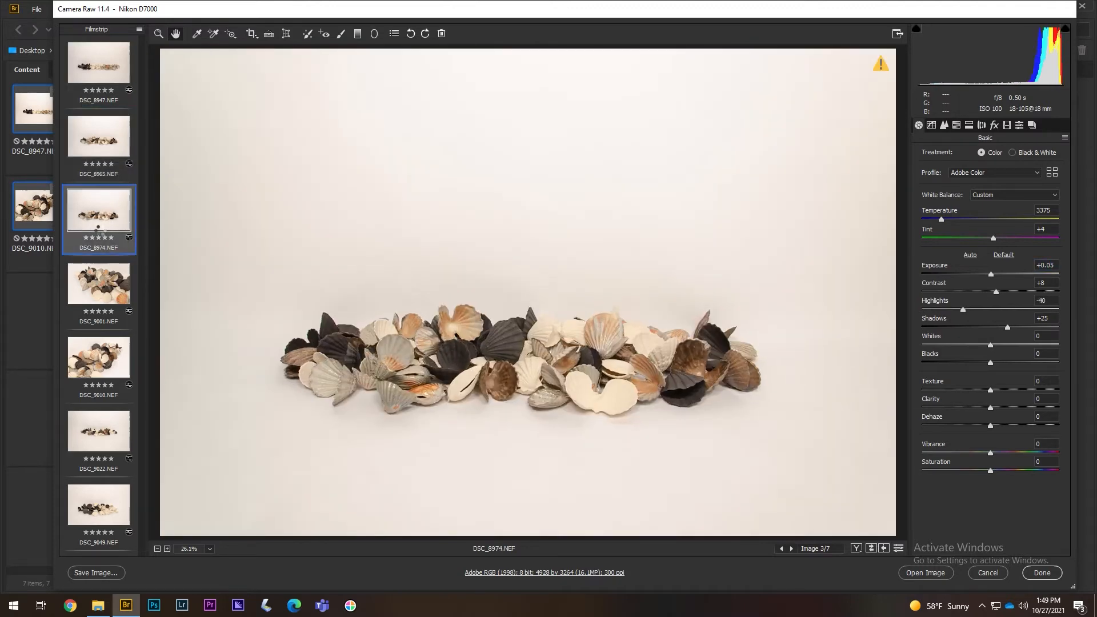
left_click(100, 156)
left_click(99, 62)
left_click_drag(989, 276, 989, 275)
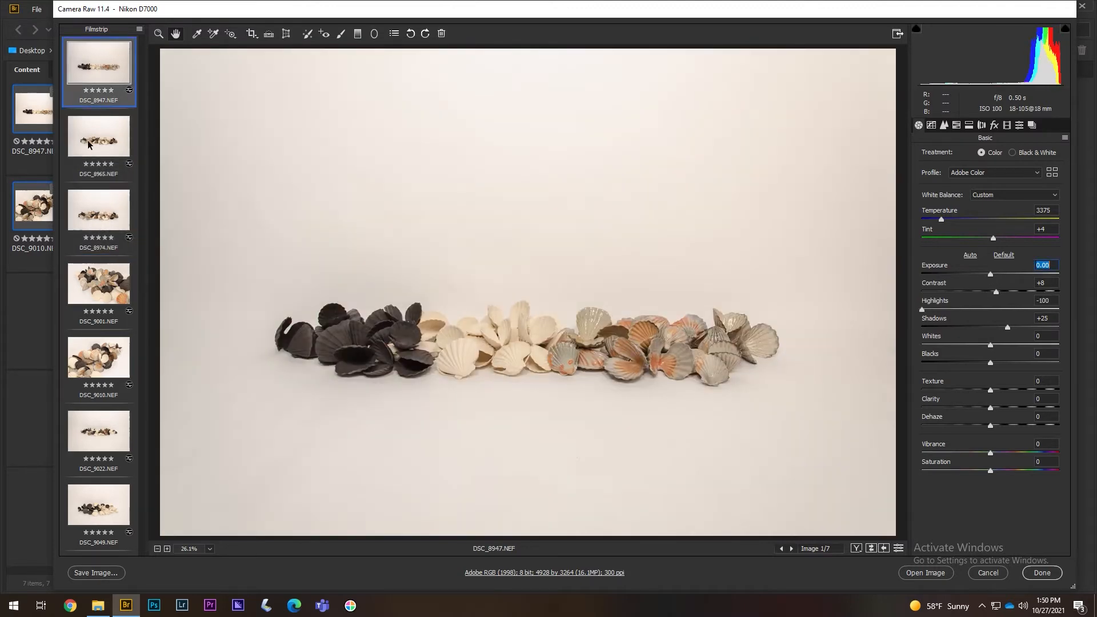
- Check DSC_8965 through DSC_9010, then set DSC_9022's exposure to +0.20
left_click(88, 144)
left_click(99, 212)
left_click(99, 284)
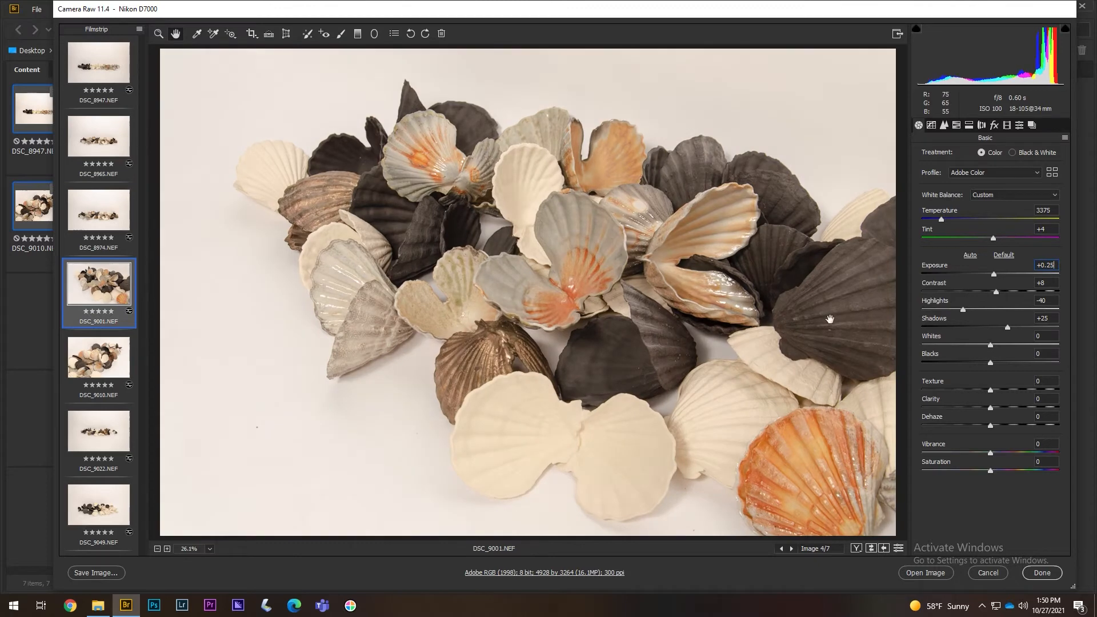
left_click(106, 357)
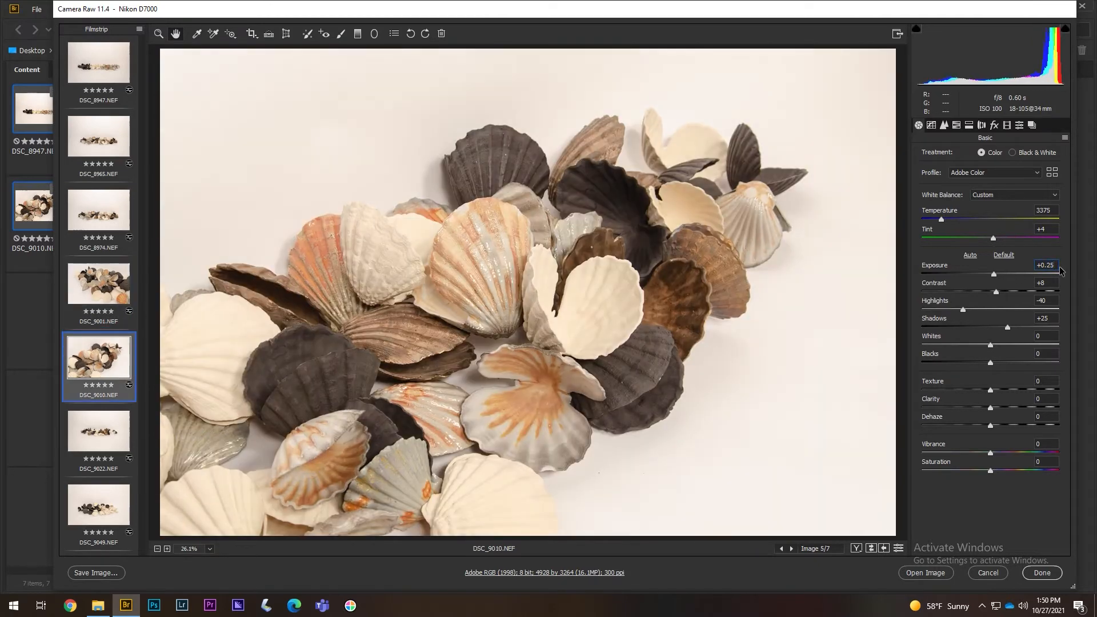
left_click(110, 436)
left_click(1052, 265)
key("BackSpace")
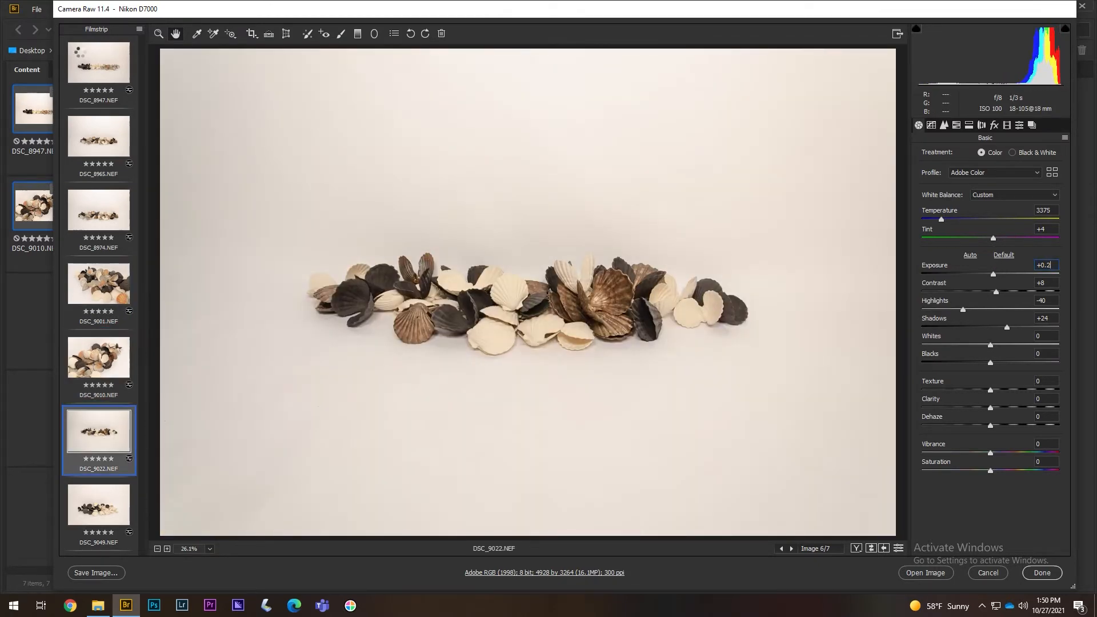
key("Return")
- Darken DSC_9022's blacks, reset Whites to 0 and adjust its highlights
mouse_move(991, 362)
left_mouse_down()
mouse_move(978, 366)
mouse_move(988, 365)
mouse_move(980, 347)
left_mouse_up()
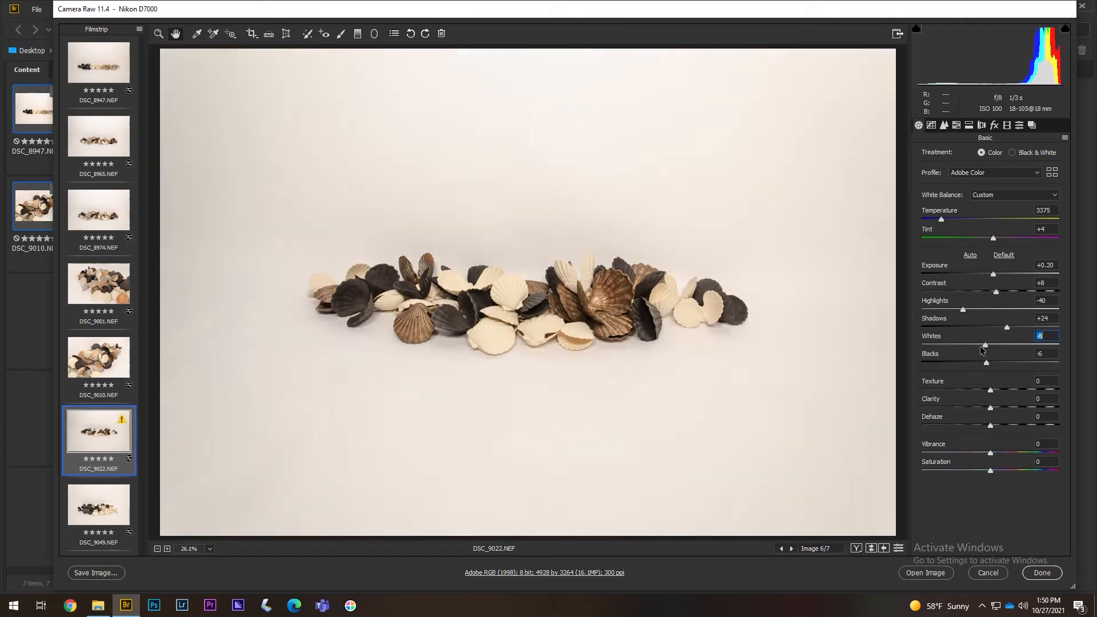
double_click(984, 345)
left_click_drag(963, 310, 996, 297)
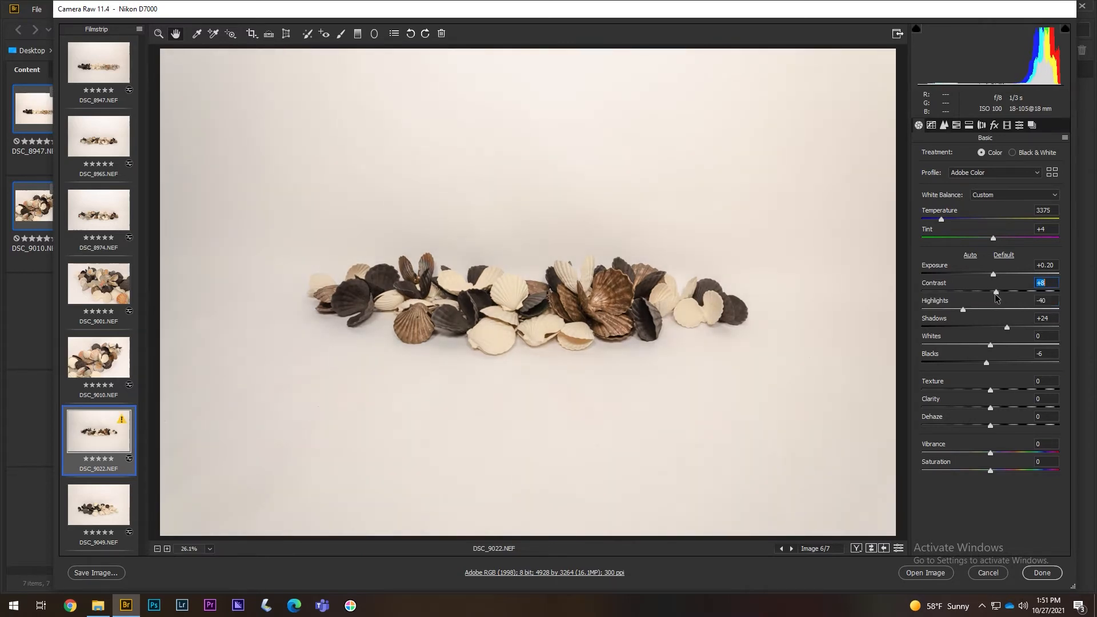
- Set DSC_9049's Blacks to -20 and lower its shadows slightly
left_click(98, 508)
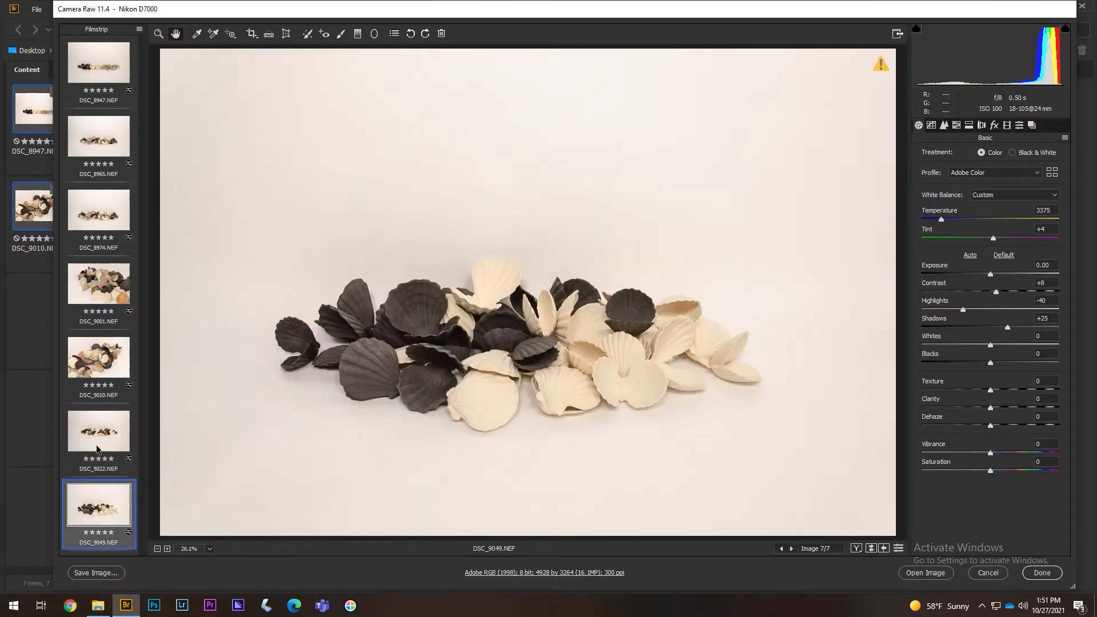
left_click(97, 448)
left_click(105, 510)
left_click_drag(985, 363, 976, 361)
left_click(991, 344)
left_click_drag(1007, 327, 1004, 329)
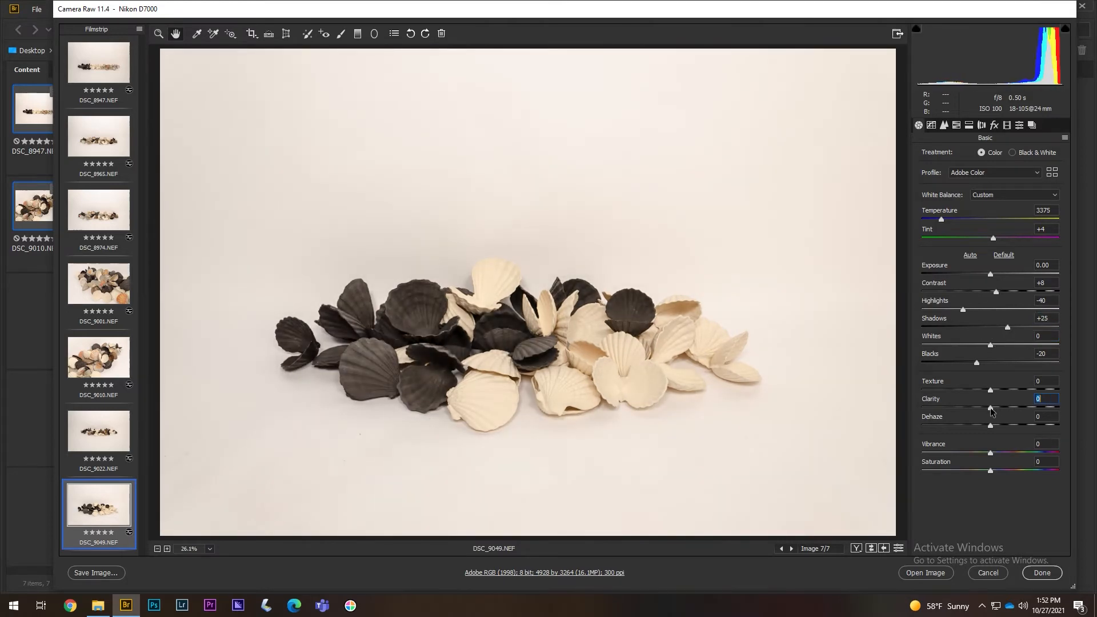
left_click(991, 426)
- Review DSC_9022, DSC_9001, DSC_9010 and DSC_8947, then finish Camera Raw with Done
left_click(115, 445)
left_click(110, 291)
left_click(110, 364)
left_click(107, 92)
left_click(1042, 573)
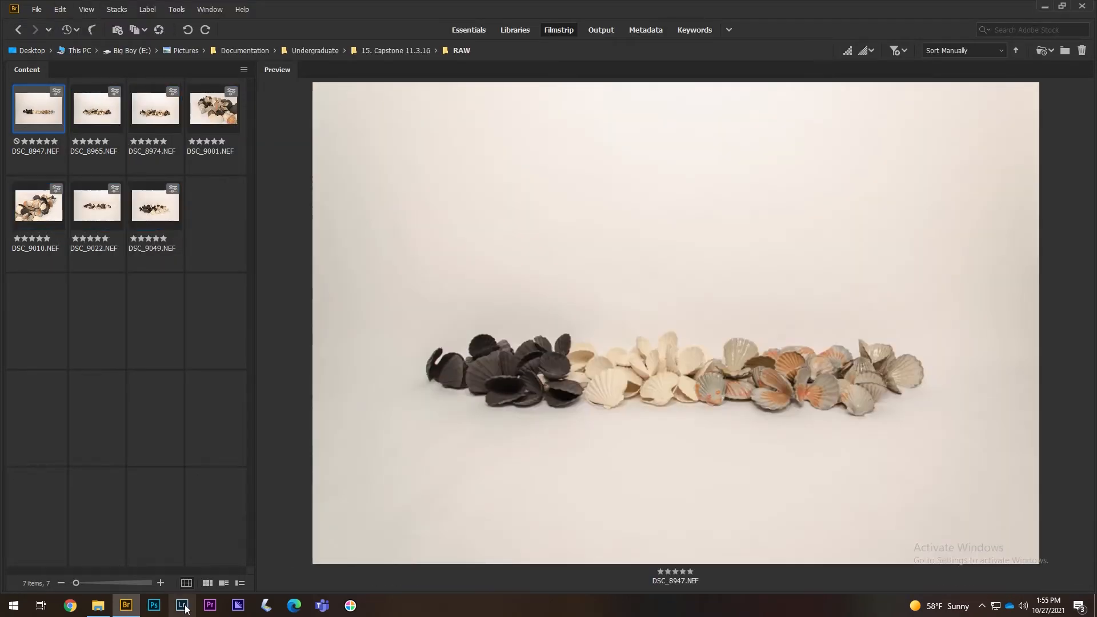
- Switch from Bridge to Lightroom Classic via the taskbar
left_click(185, 609)
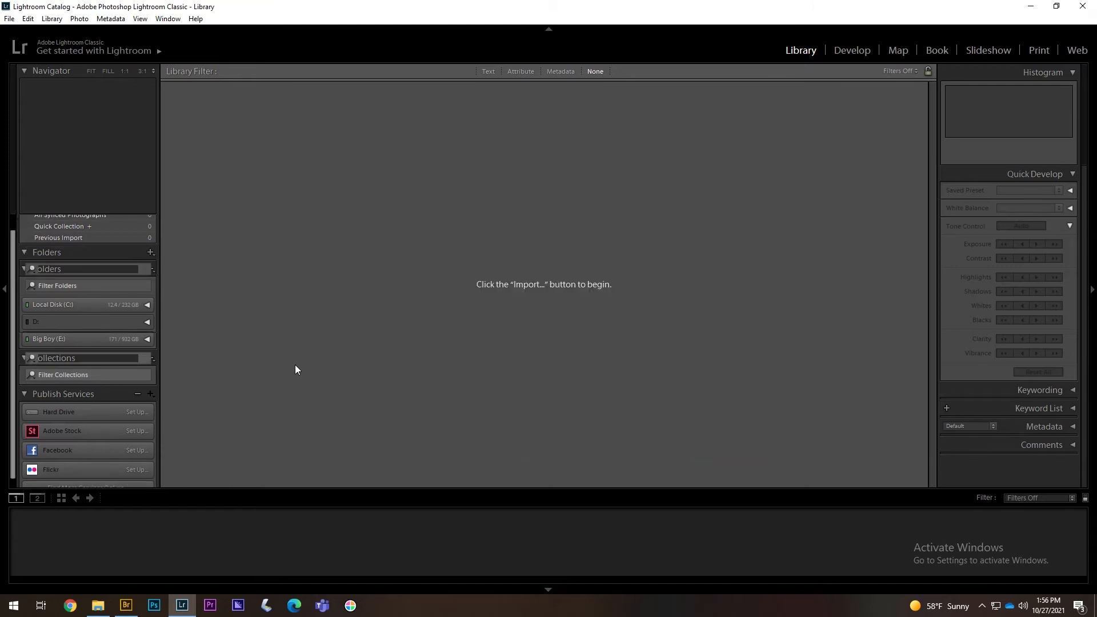
- Import all seven RAW shell files by dragging them from File Explorer into the Import dialog
left_click(36, 475)
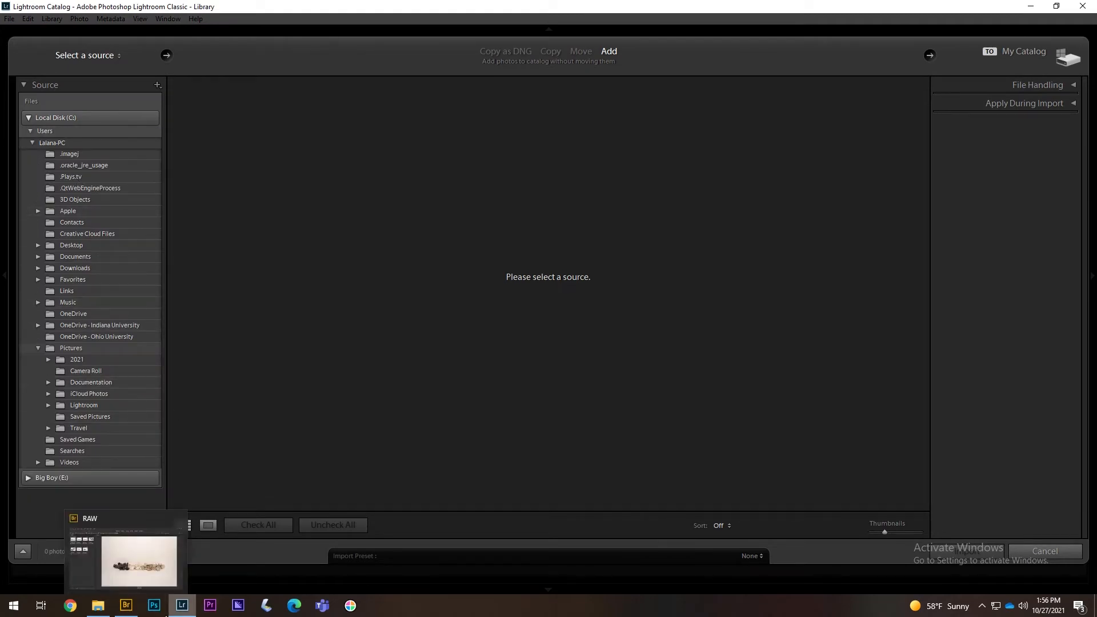
left_click(110, 610)
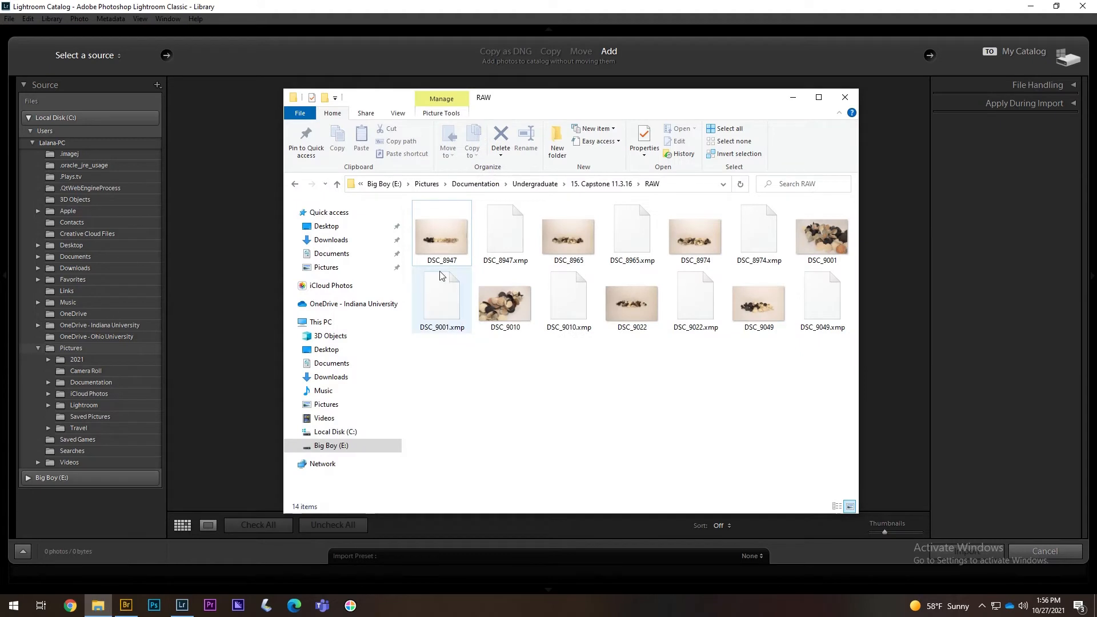
left_click(449, 237)
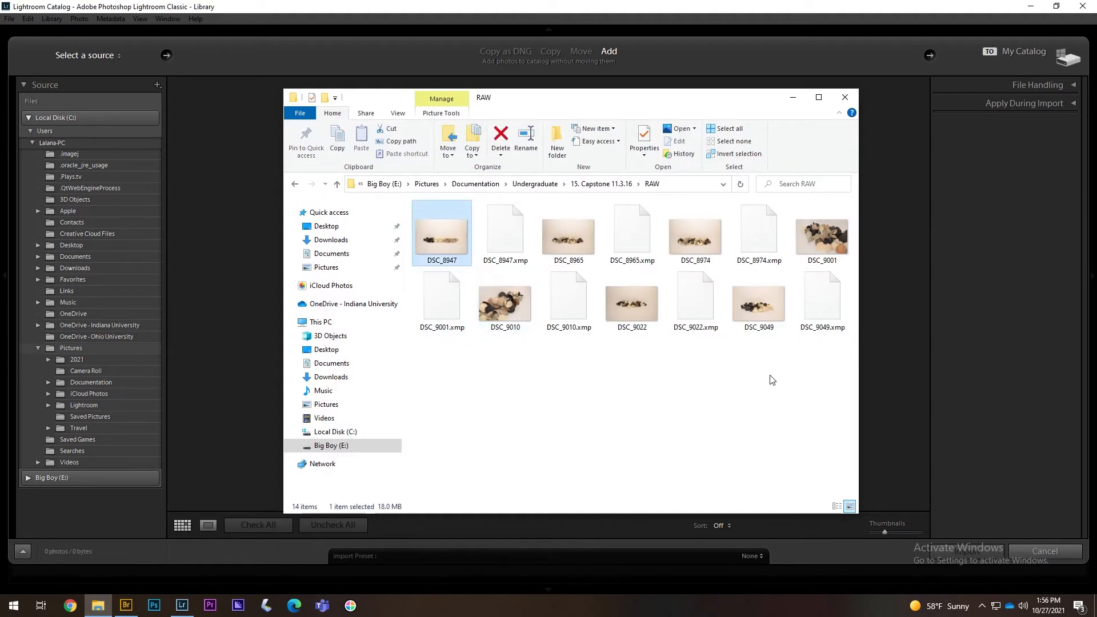
left_click(819, 302, "shift")
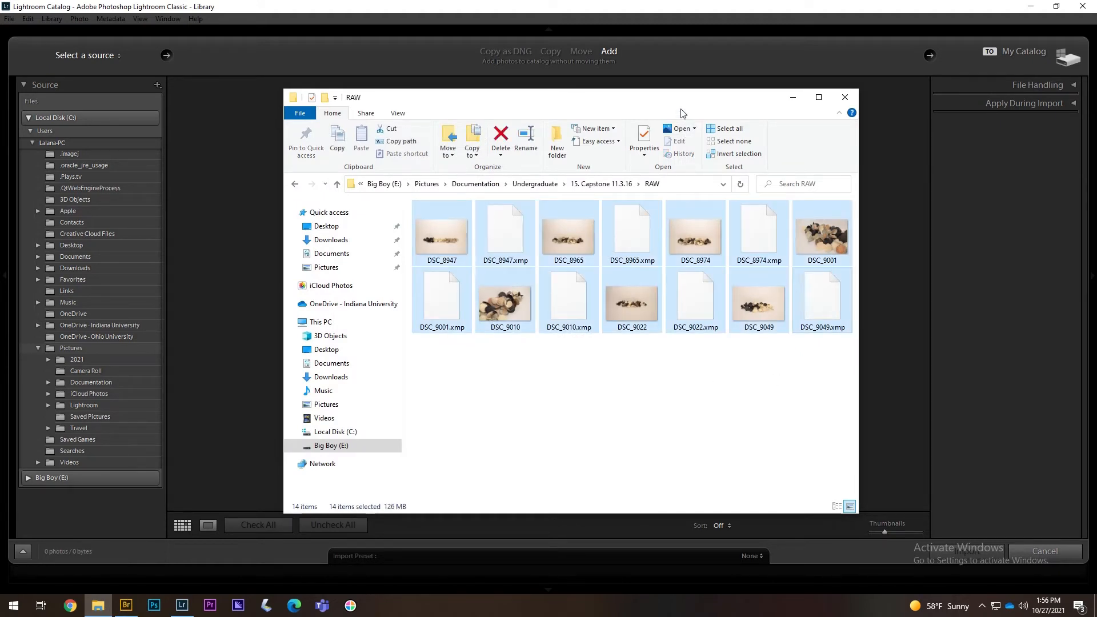
left_click_drag(695, 102, 955, 94)
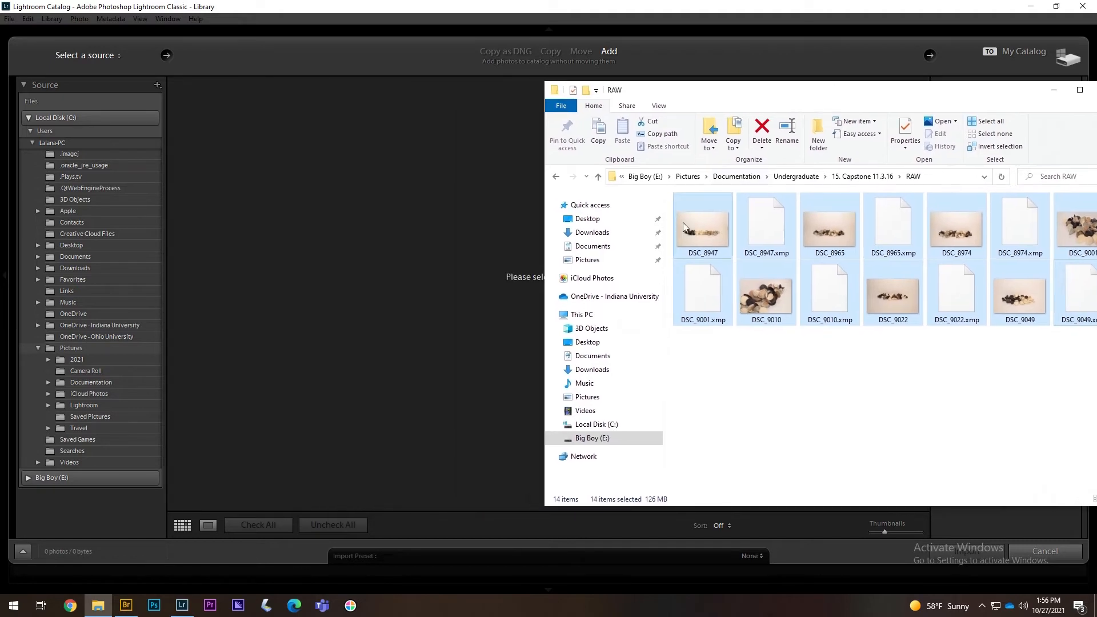
left_click_drag(684, 222, 405, 249)
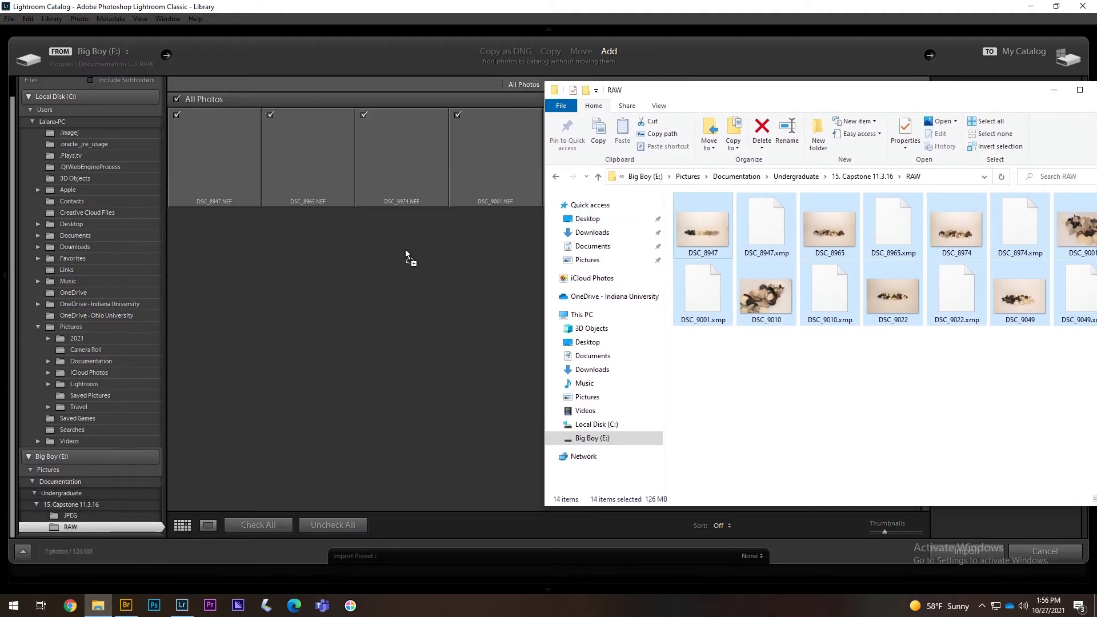
left_click(1051, 92)
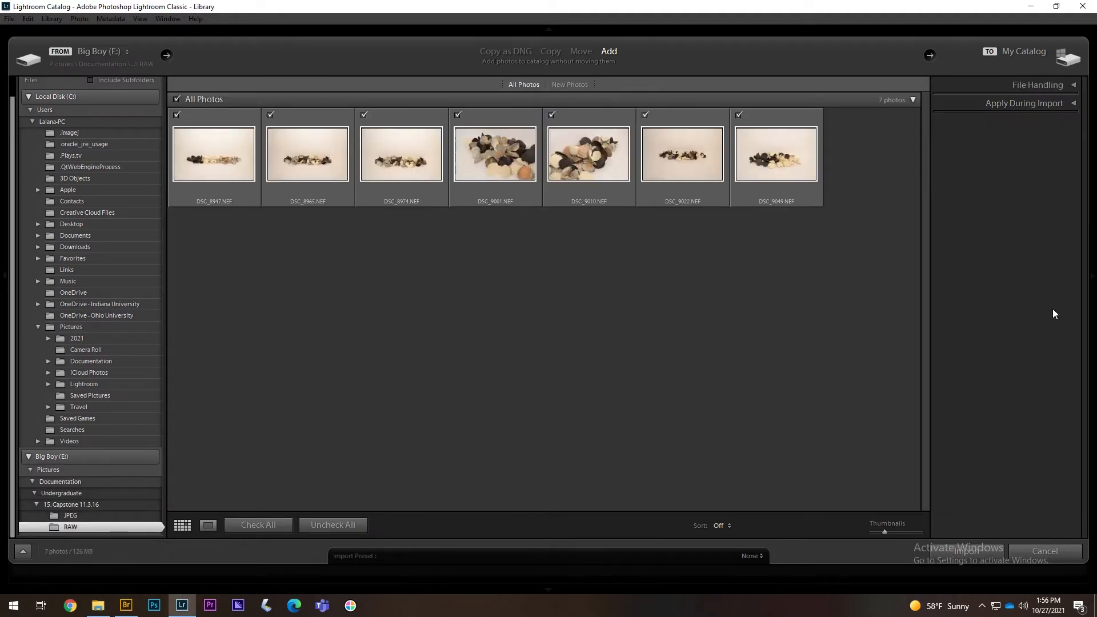
left_click(976, 553)
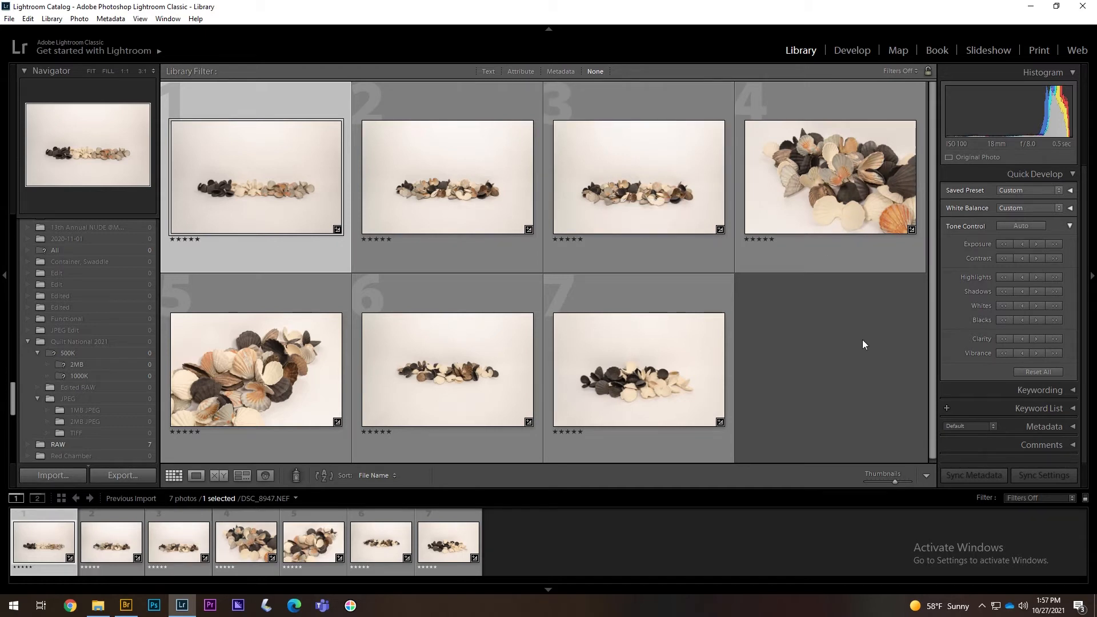
- Open the Develop module, glance at Bridge, and return to Lightroom Classic
left_click(851, 52)
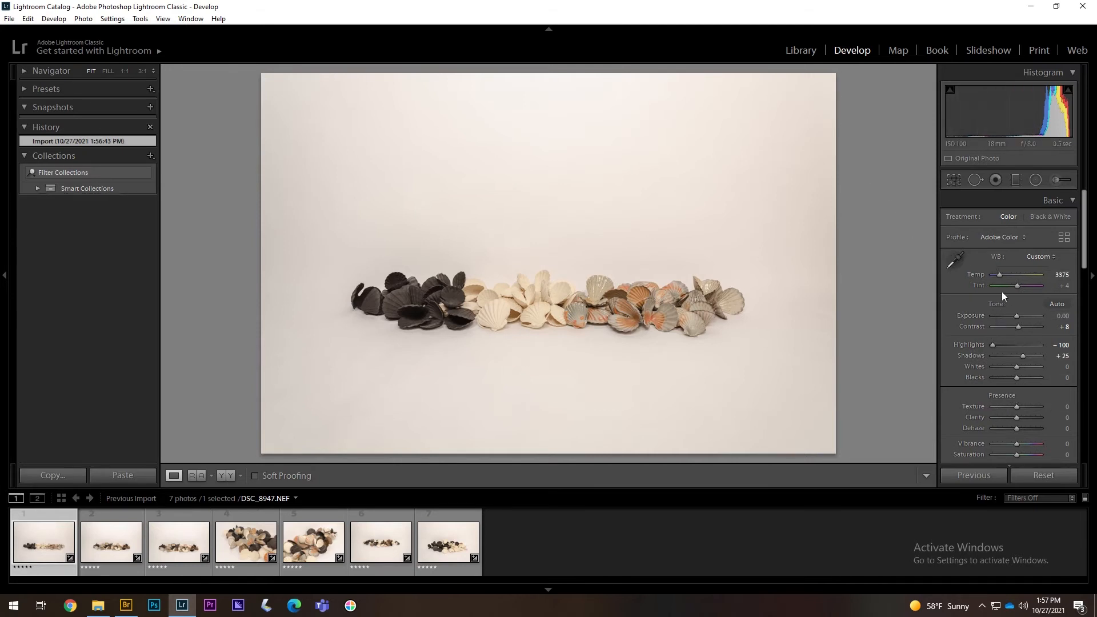
left_click(128, 607)
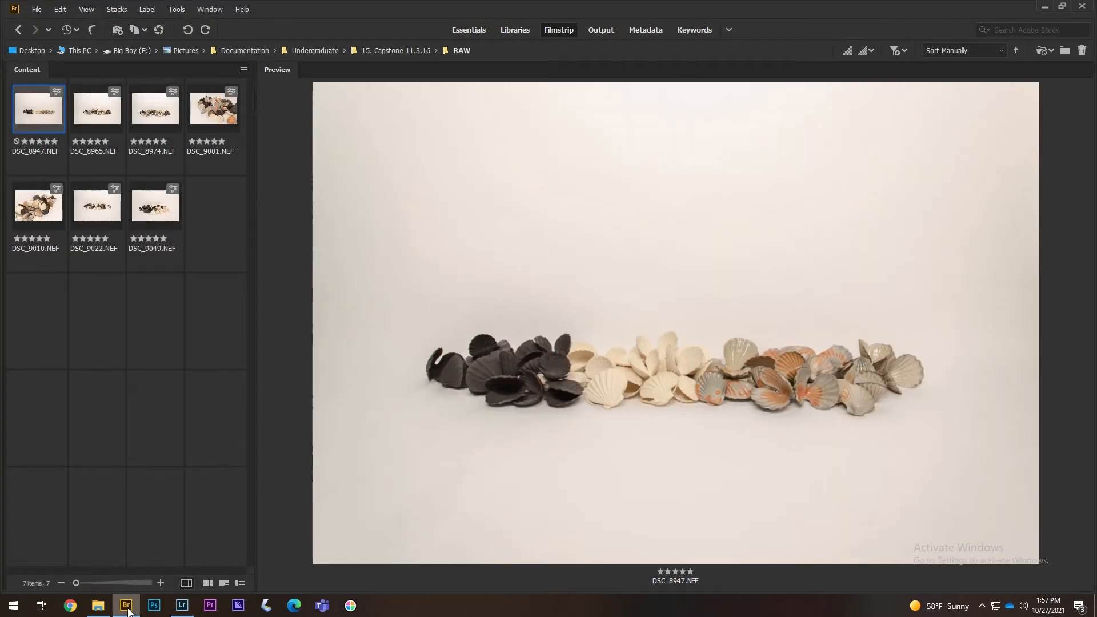
left_click(127, 607)
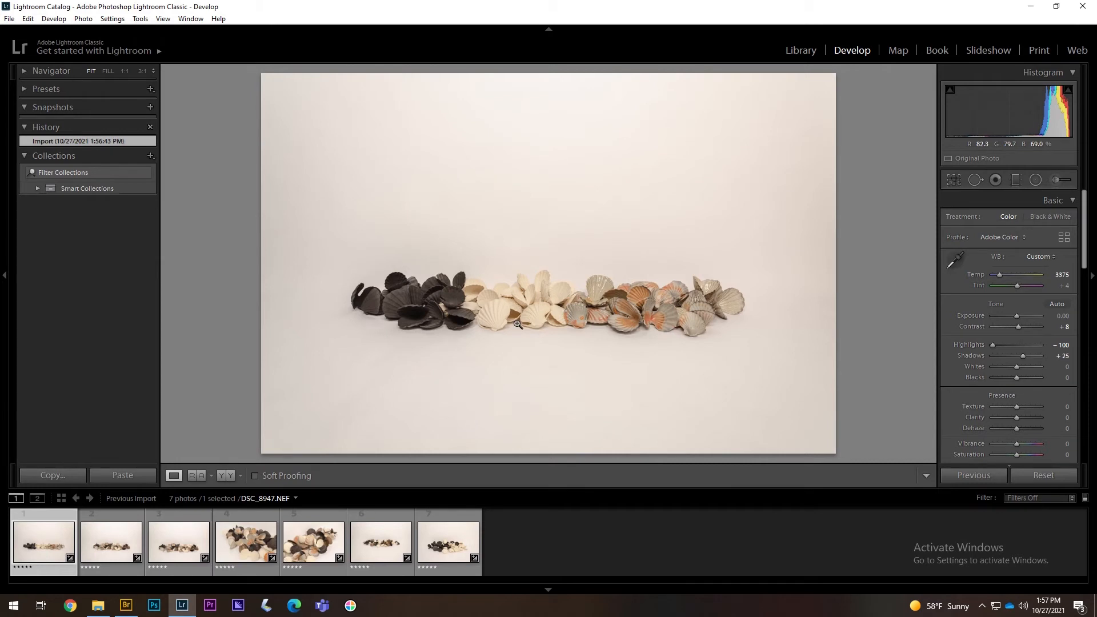
- Crop DSC_8947 inward from two corners without rotation, recentring the photo
left_click(952, 181)
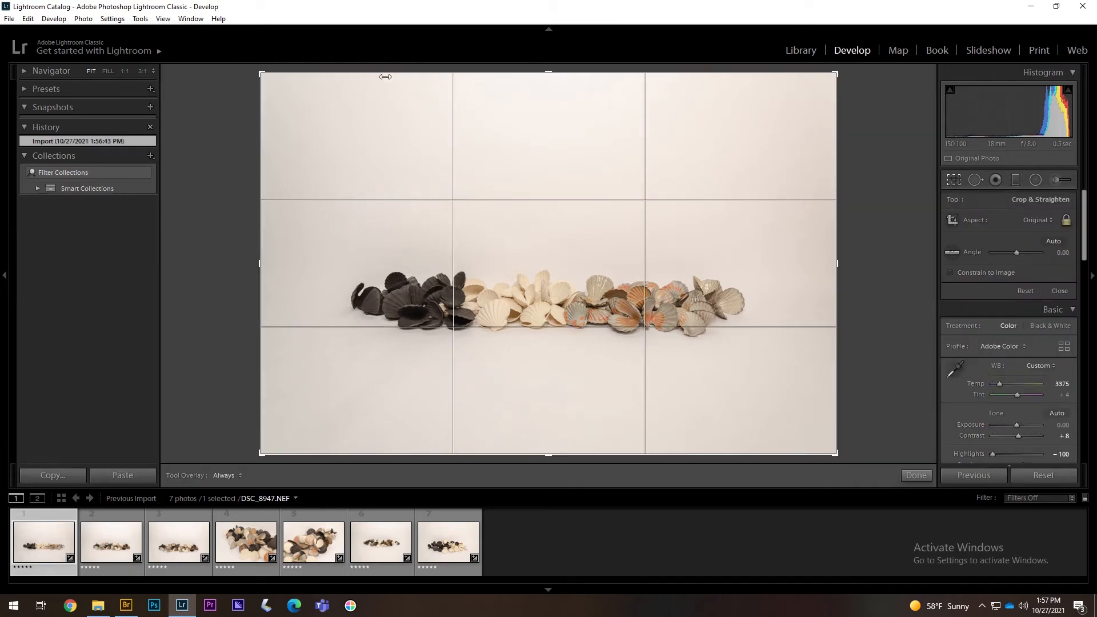
left_click_drag(262, 72, 285, 85)
left_click_drag(812, 437, 801, 431)
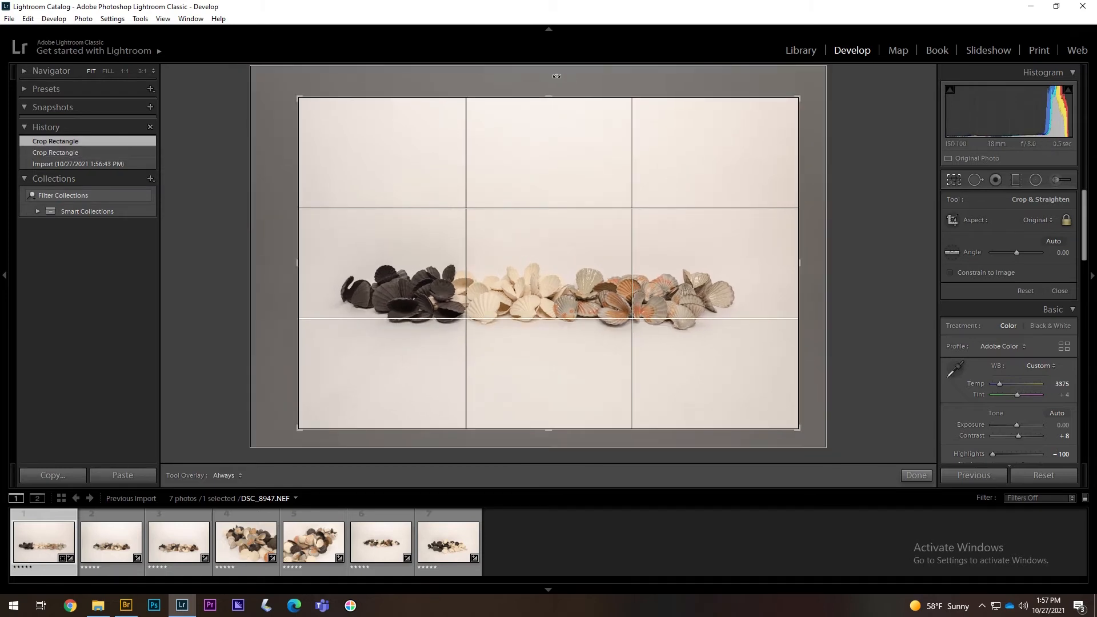
left_click_drag(557, 76, 560, 72)
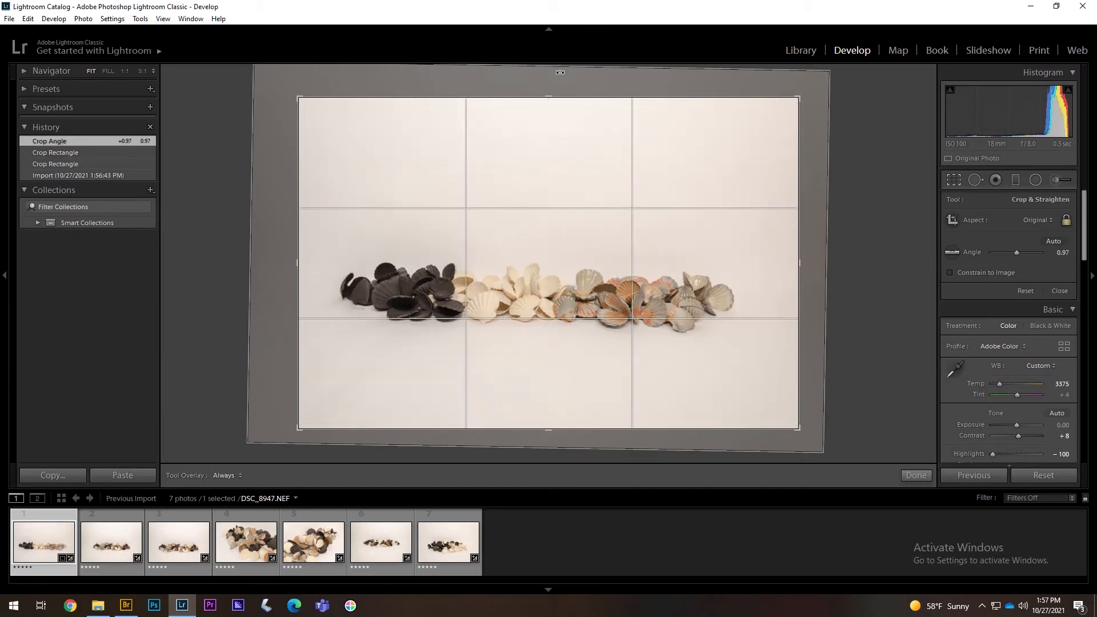
key("ctrl+z")
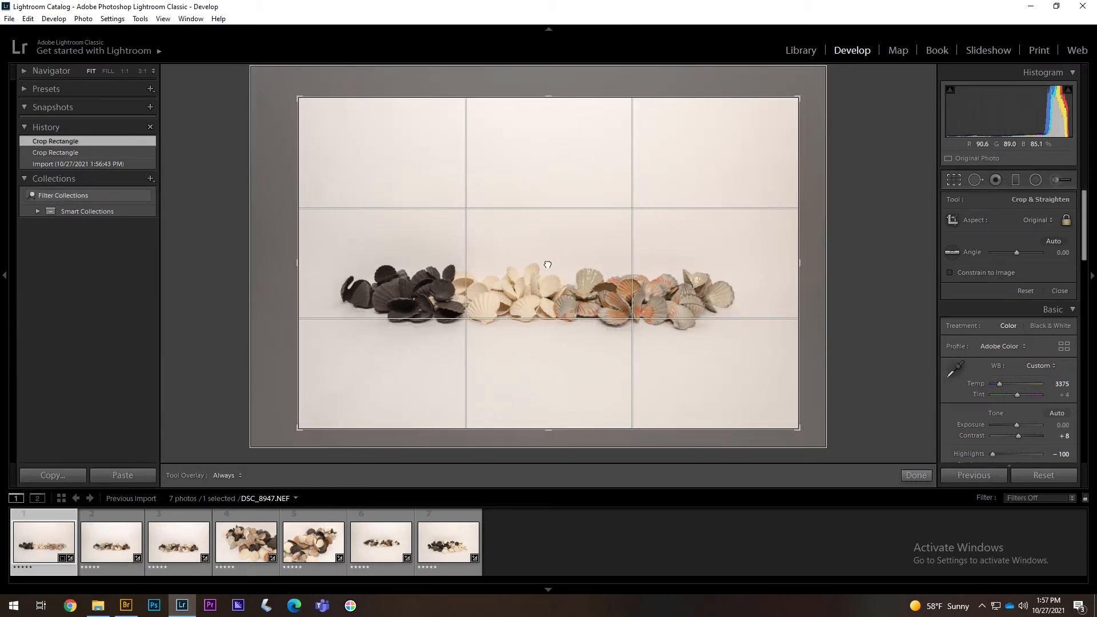
left_click_drag(552, 267, 565, 266)
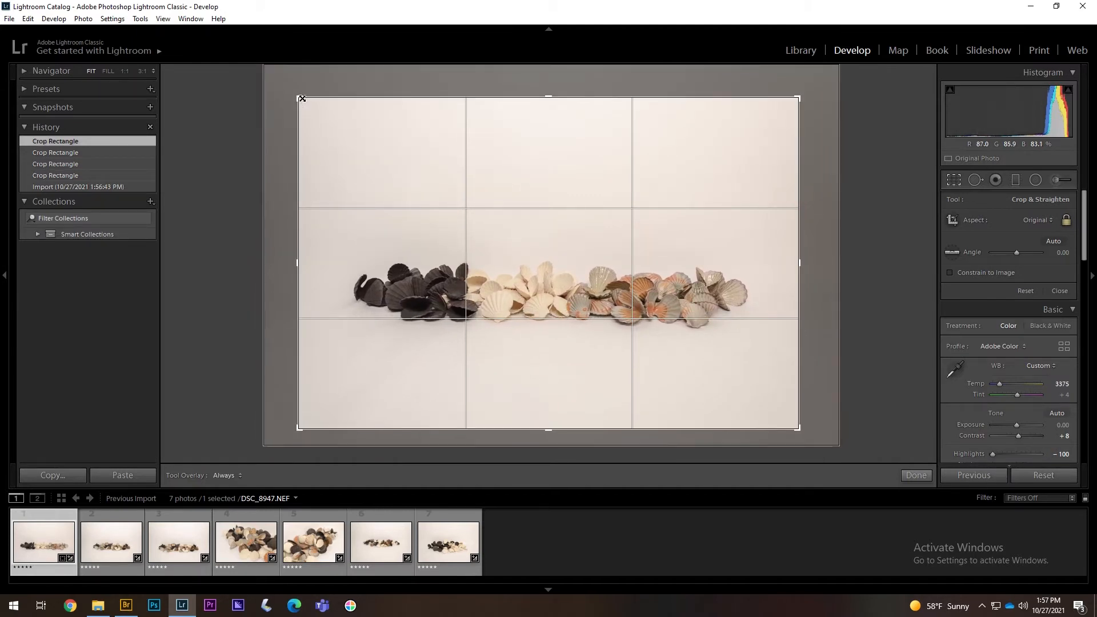
key("Return")
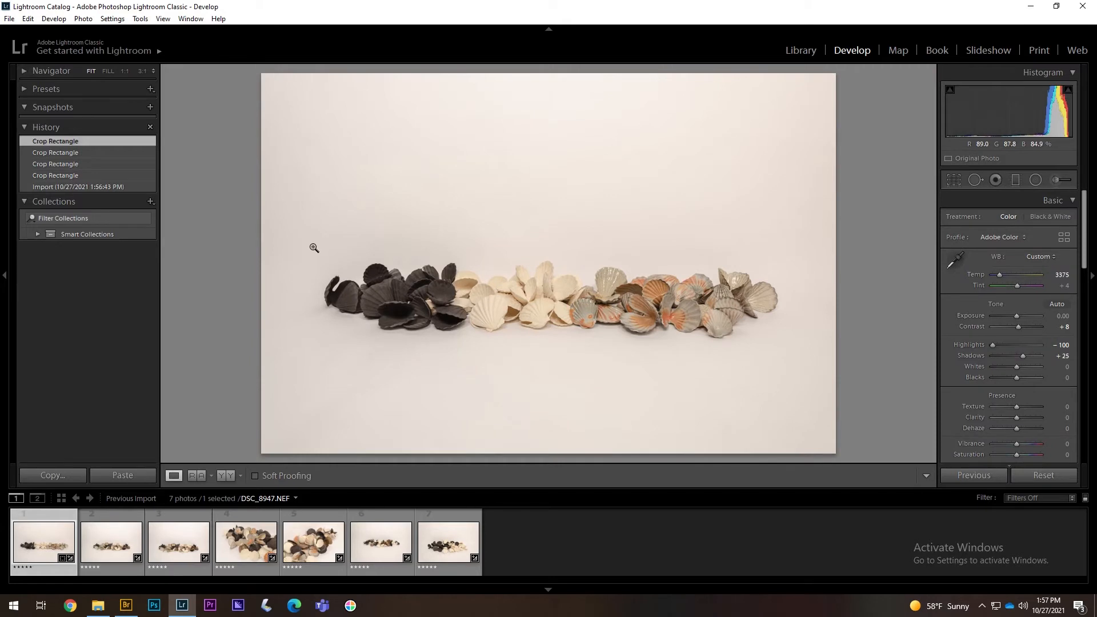
- Crop DSC_8965 inward from opposite corners and reposition the photo within the frame
left_click(116, 539)
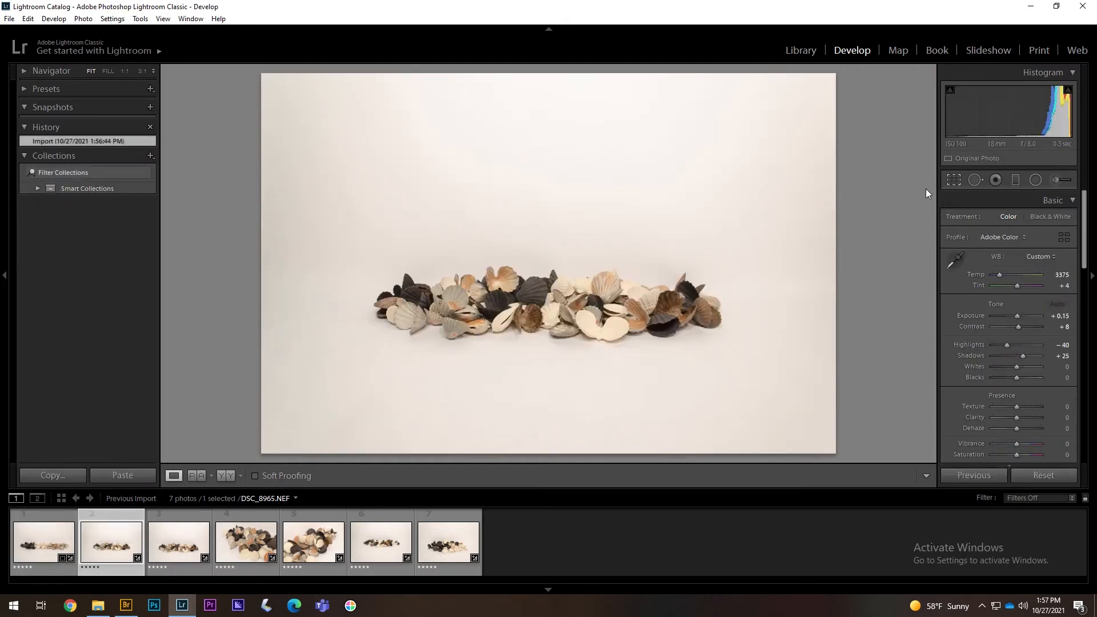
left_click(953, 180)
left_click_drag(262, 74, 294, 94)
left_click_drag(803, 93, 790, 103)
left_click_drag(596, 267, 555, 272)
key("Return")
key("Left")
key("Right")
key("r")
key("Return")
- Nudge the first photo's position within its crop, then move on to the third photo
key("Left")
left_click(955, 182)
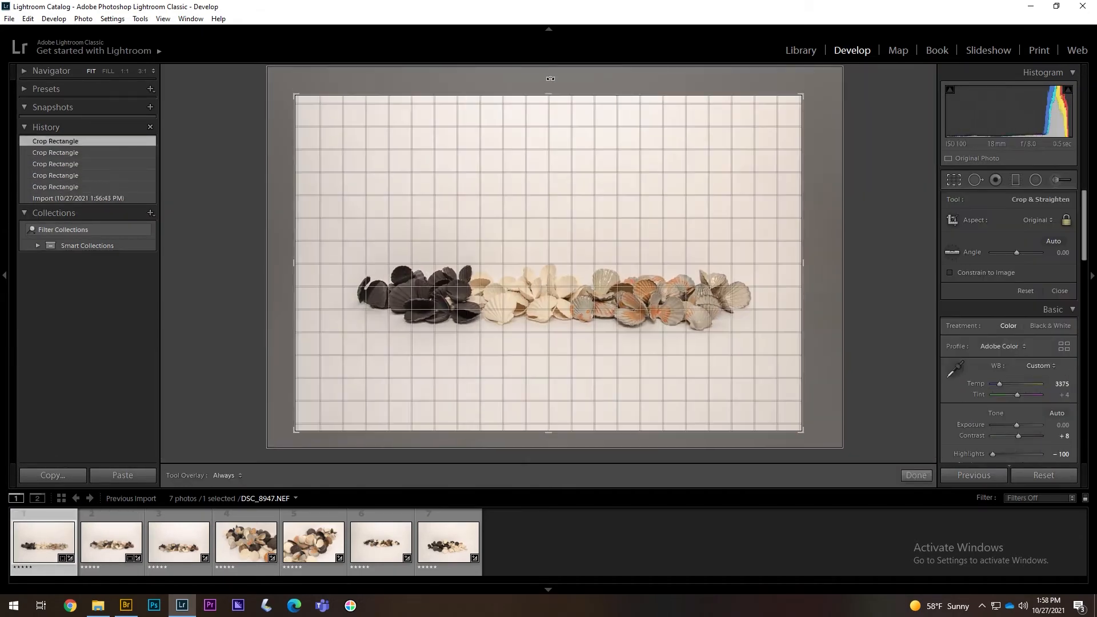
left_click_drag(550, 78, 600, 110)
key("Return")
key("Right")
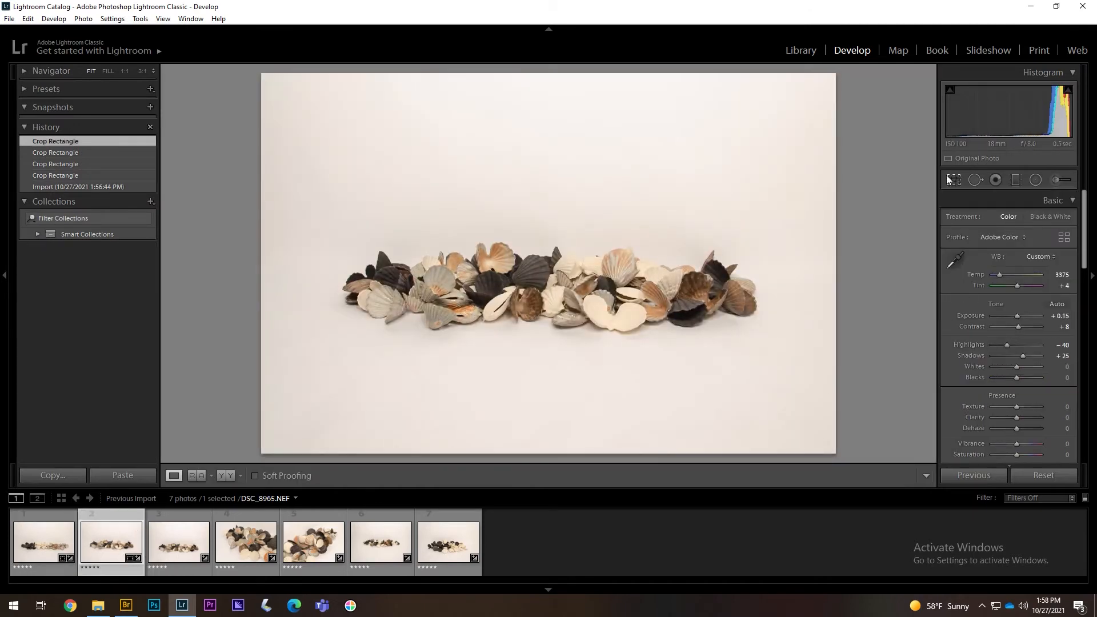
left_click(953, 179)
key("Return")
key("Right")
- Tighten DSC_8974's crop from one corner and shift it left, then reopen Crop
left_click(953, 180)
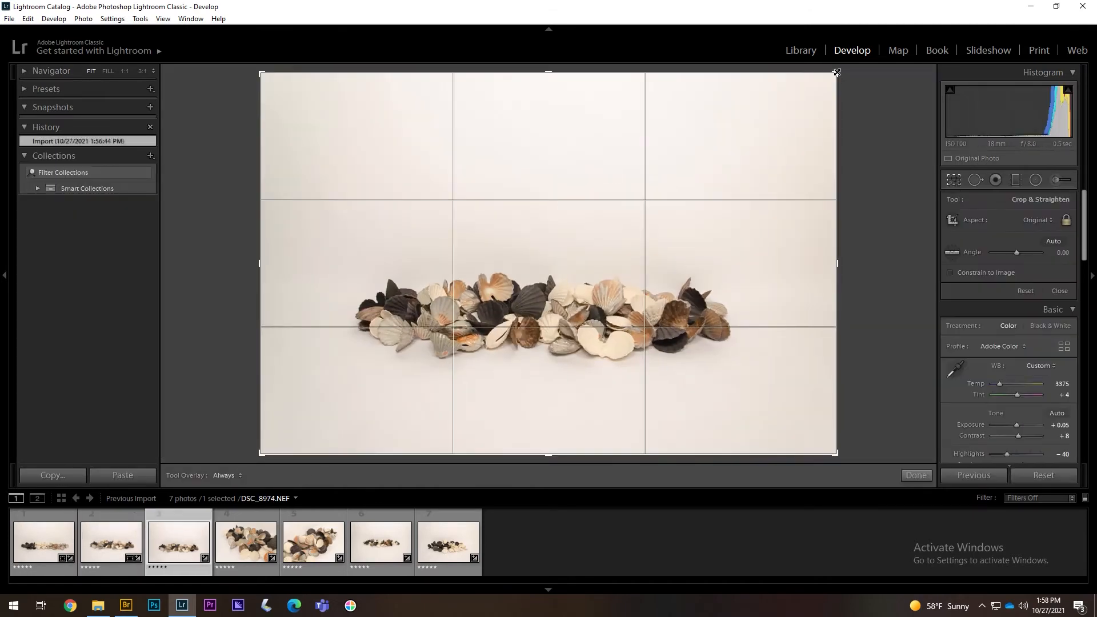
left_click_drag(837, 72, 813, 88)
left_click_drag(600, 227, 583, 225)
key("Return")
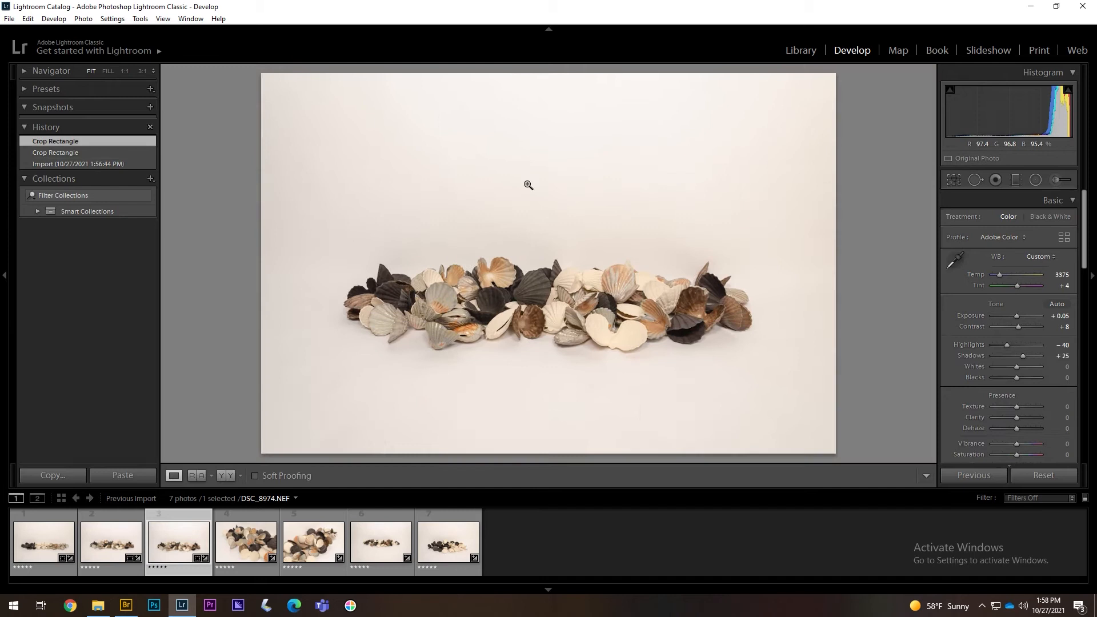
left_click(140, 540)
left_click(183, 549)
key("r")
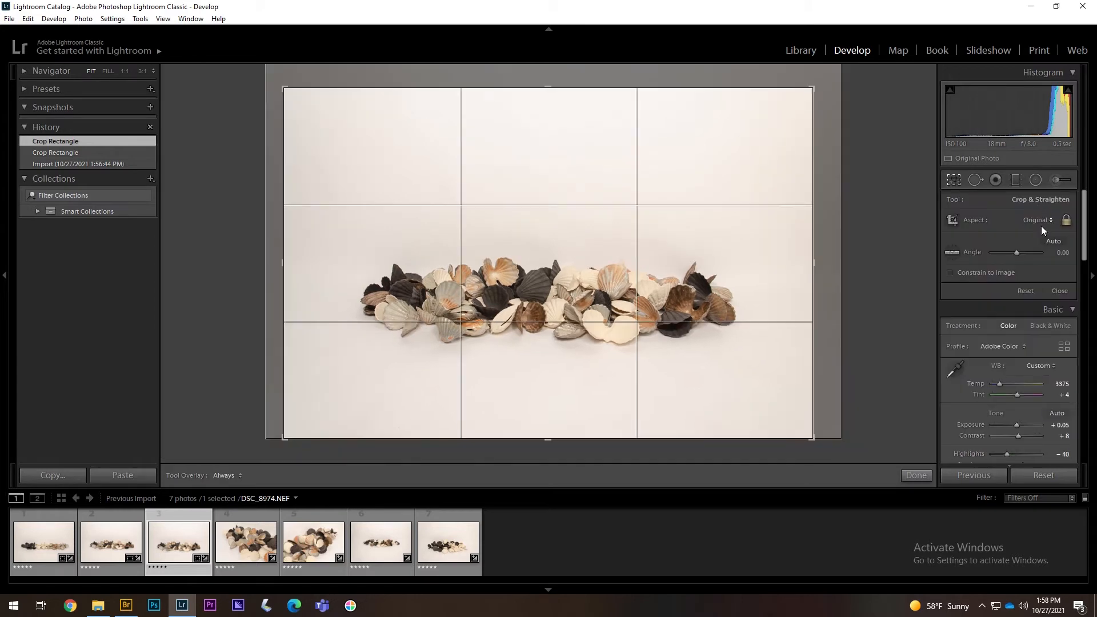
- Try 4 x 3 and 2 x 3 crop ratios, then settle on 16 x 9
left_click(1045, 220)
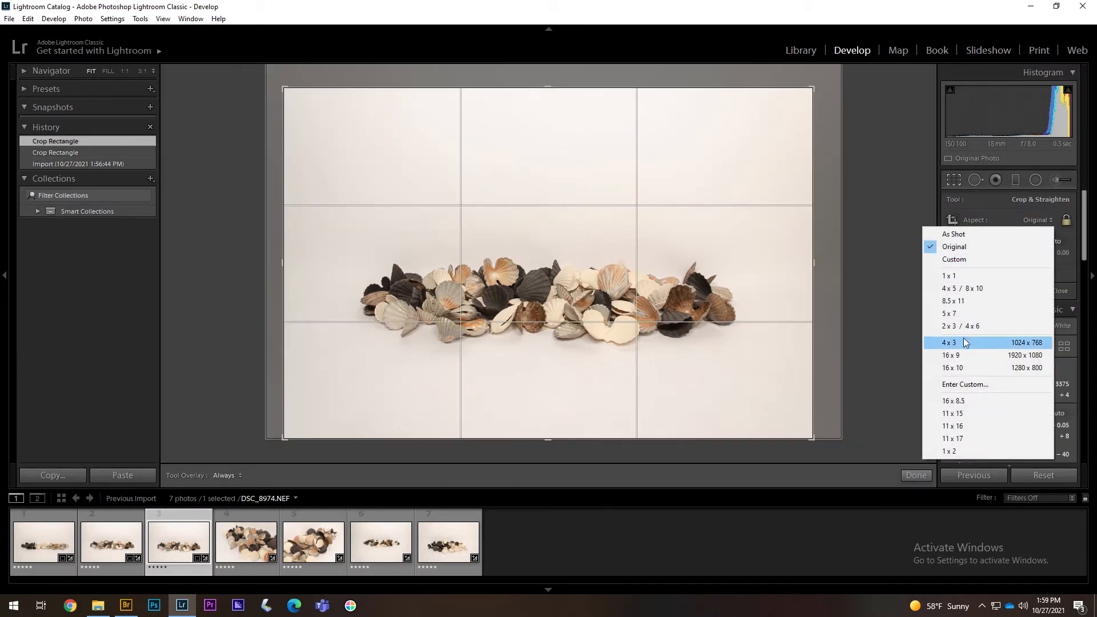
left_click(964, 342)
left_click(1051, 219)
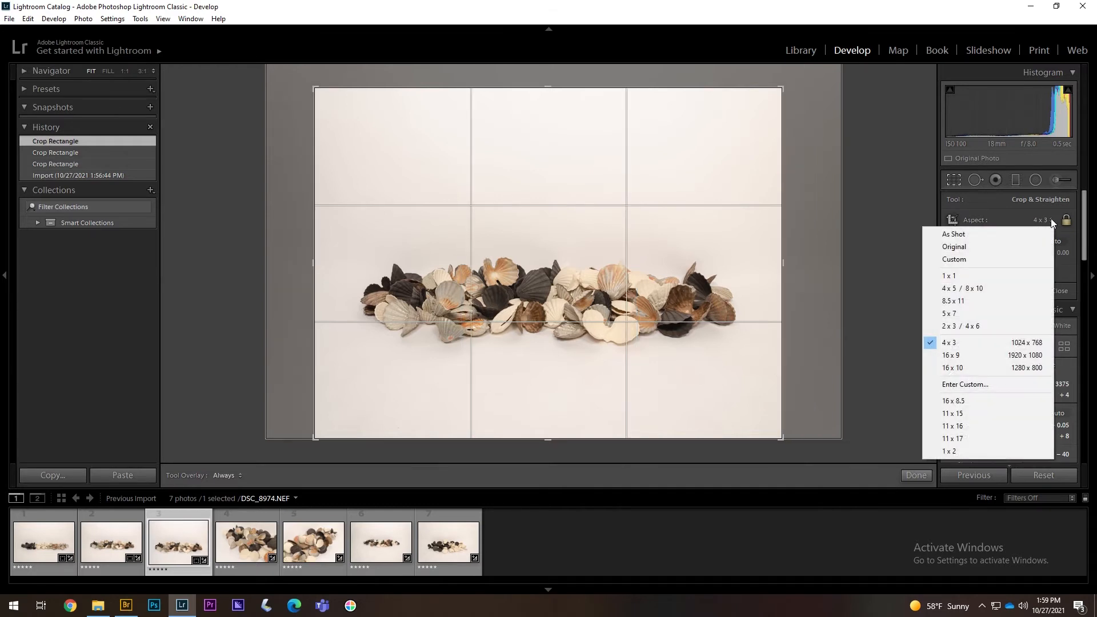
left_click(969, 325)
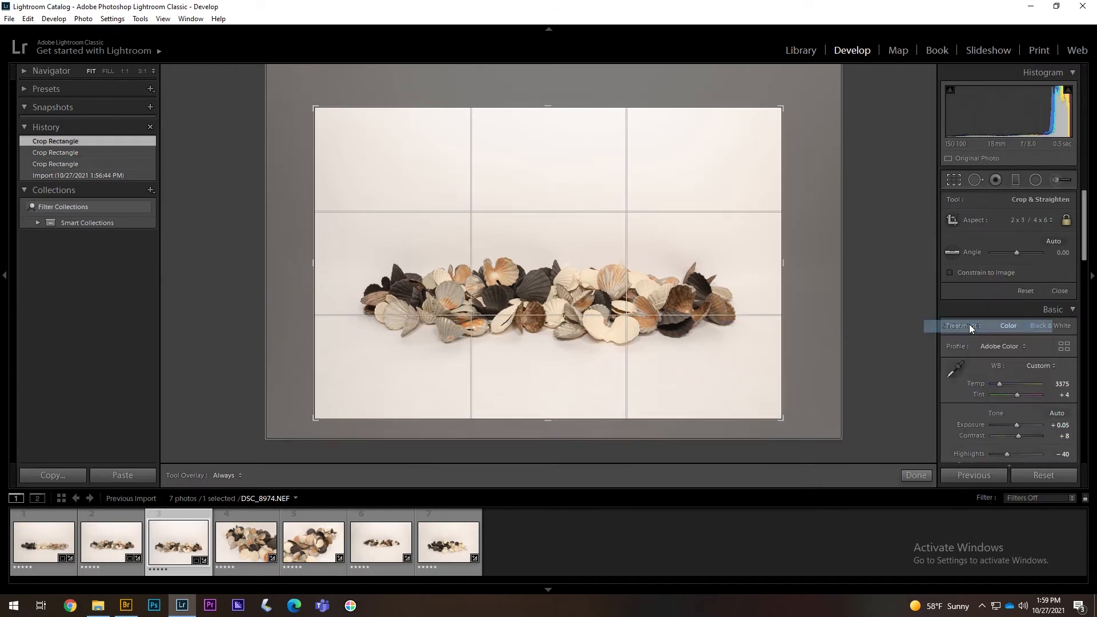
left_click(1027, 218)
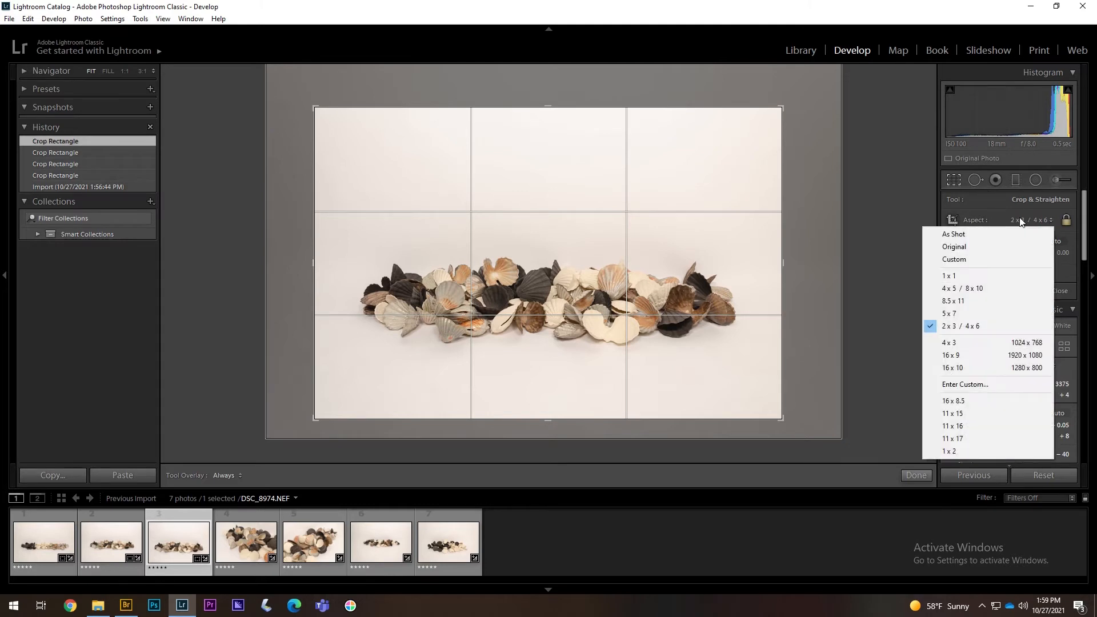
left_click(977, 354)
- Enlarge the 16:9 crop box, position the shells higher within it, and apply the crop
left_click_drag(583, 305, 588, 283)
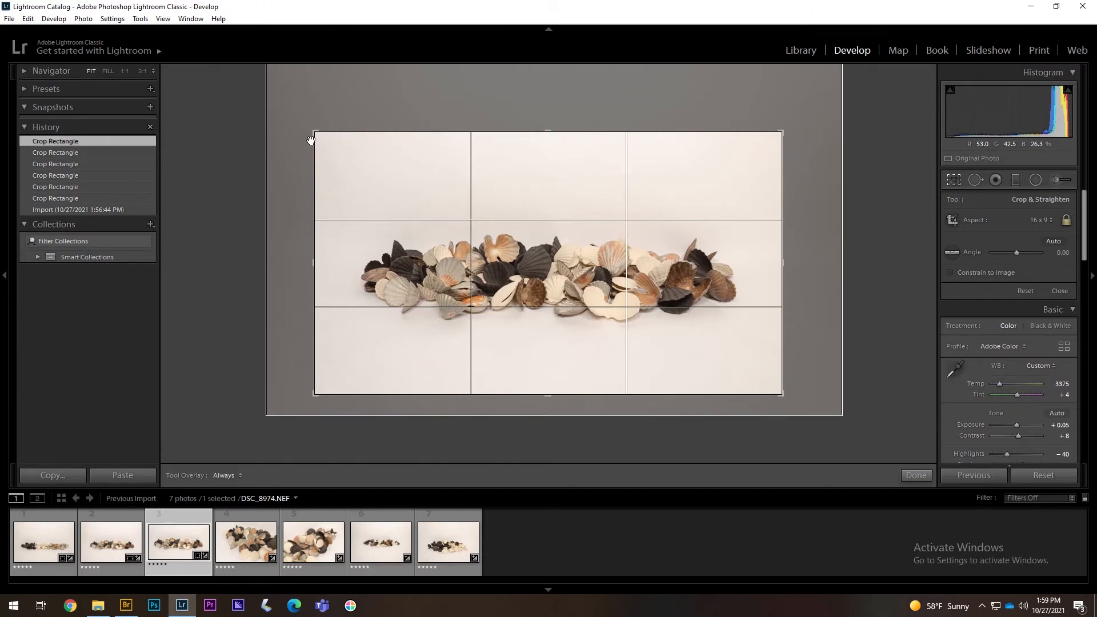
left_click_drag(315, 132, 298, 115)
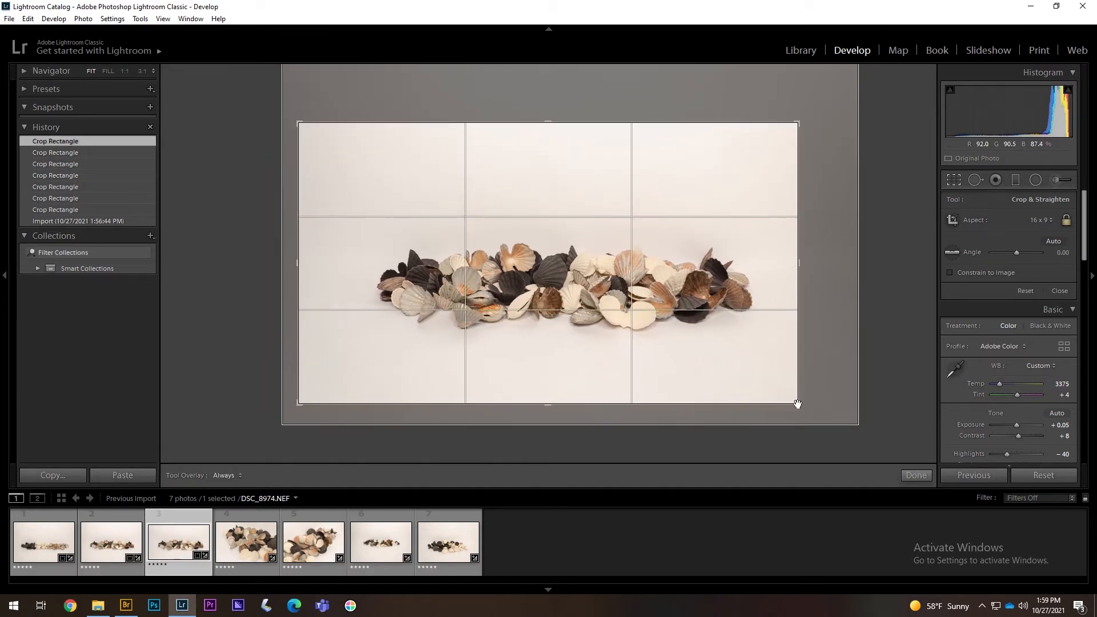
left_click_drag(796, 402, 871, 440)
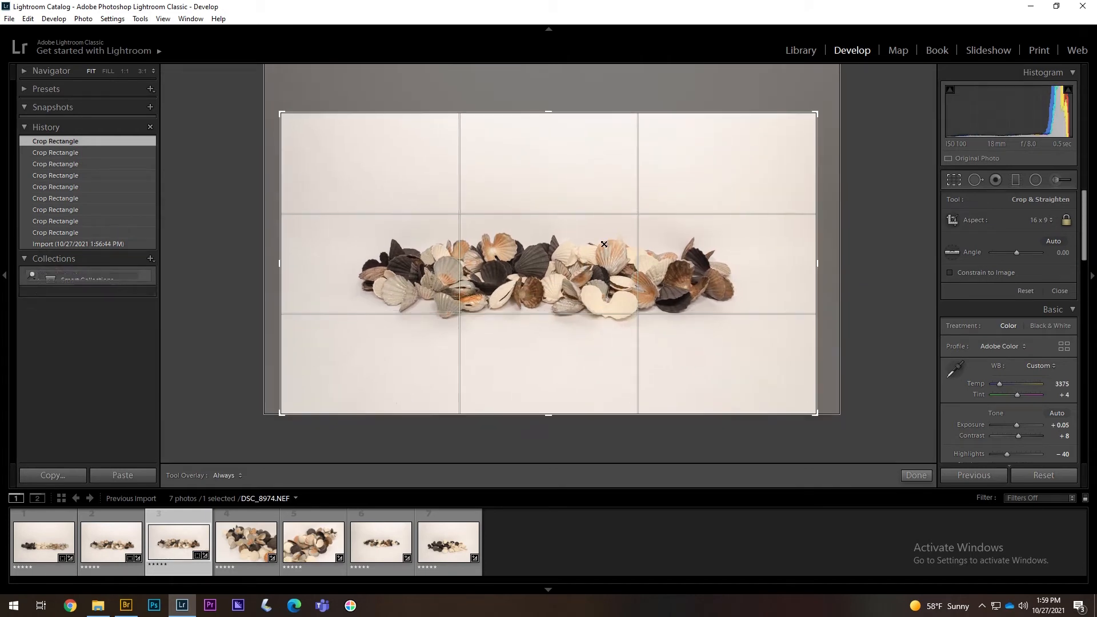
left_click_drag(581, 273, 582, 265)
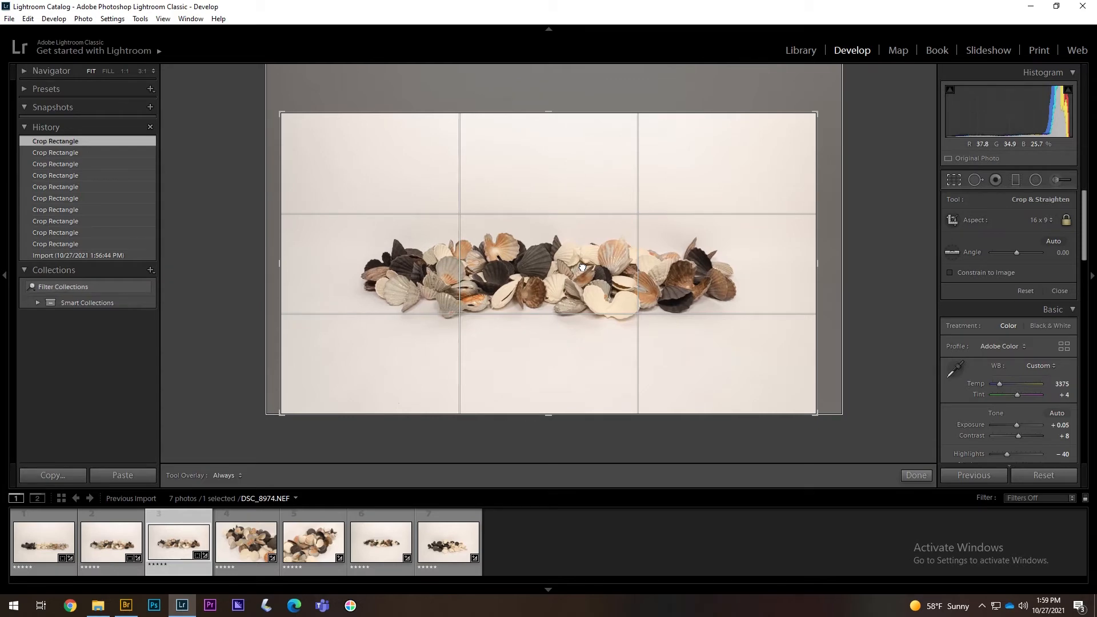
key("Return")
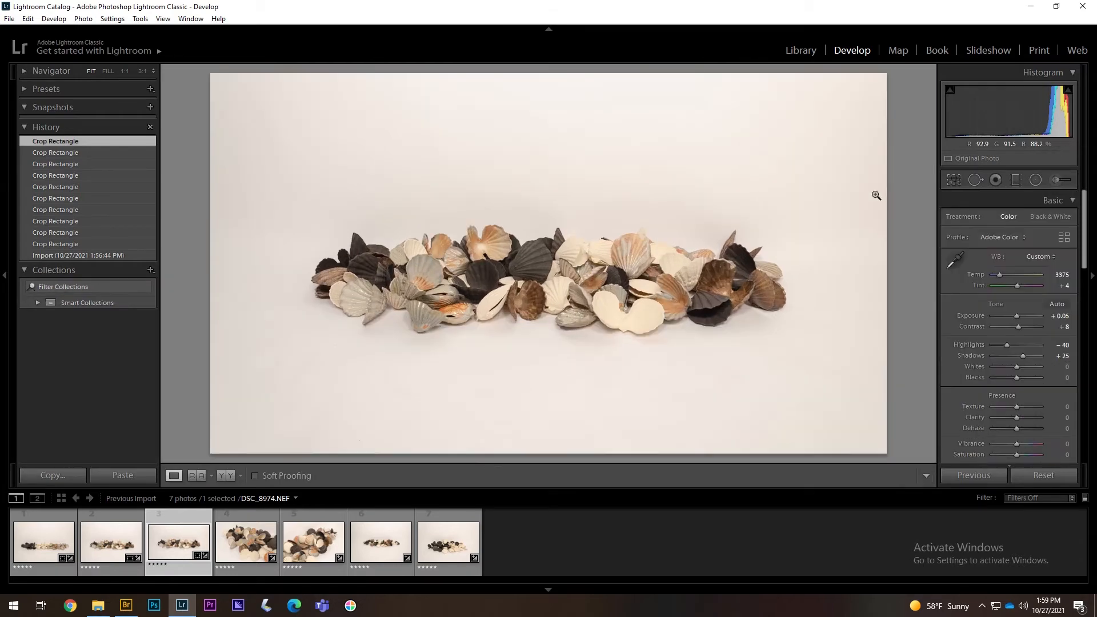
- Reopen the crop to check it, reapply it, and go to the fourth photo
left_click(945, 181)
left_click(948, 182)
key("r")
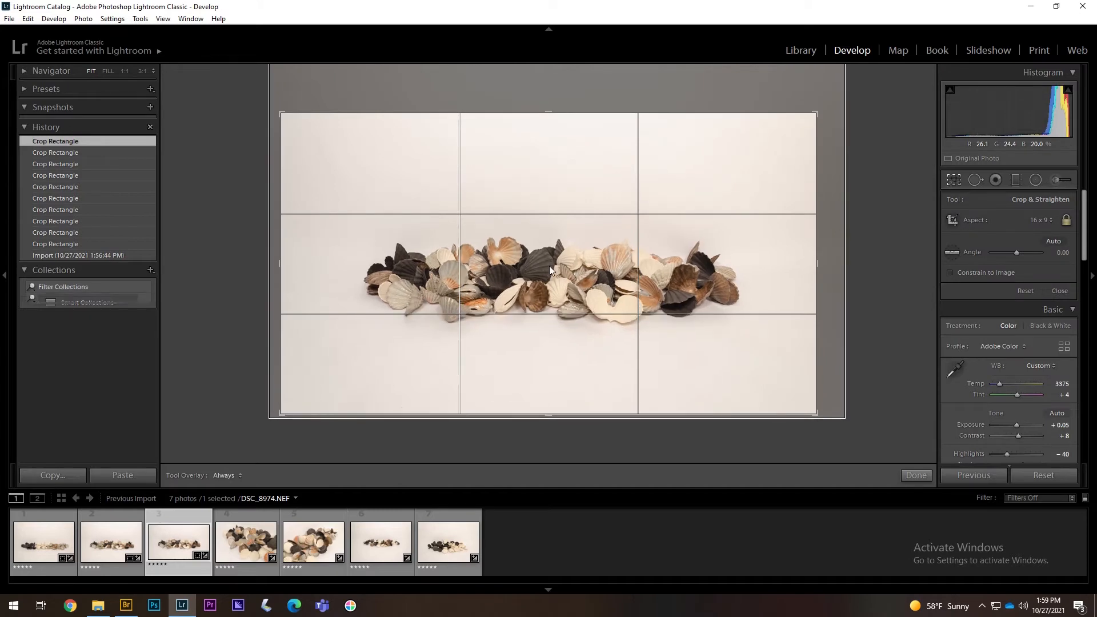
key("Return")
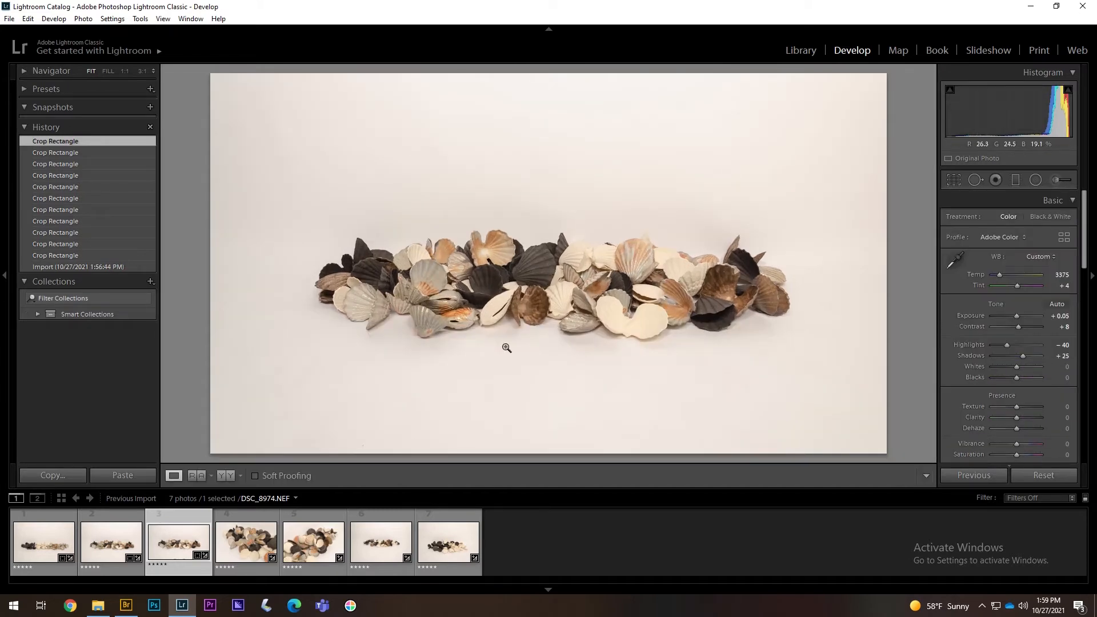
left_click(245, 542)
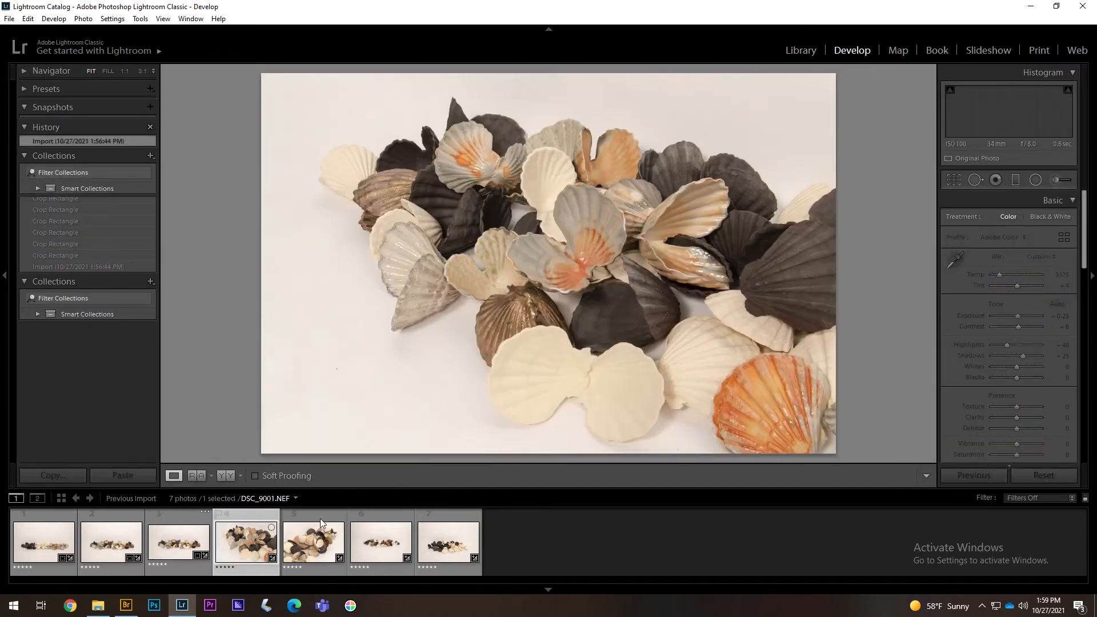
- Glance at the fifth and sixth photos, return to the pile-of-shells photo, and pan its 1:1 view to the background
left_click(303, 553)
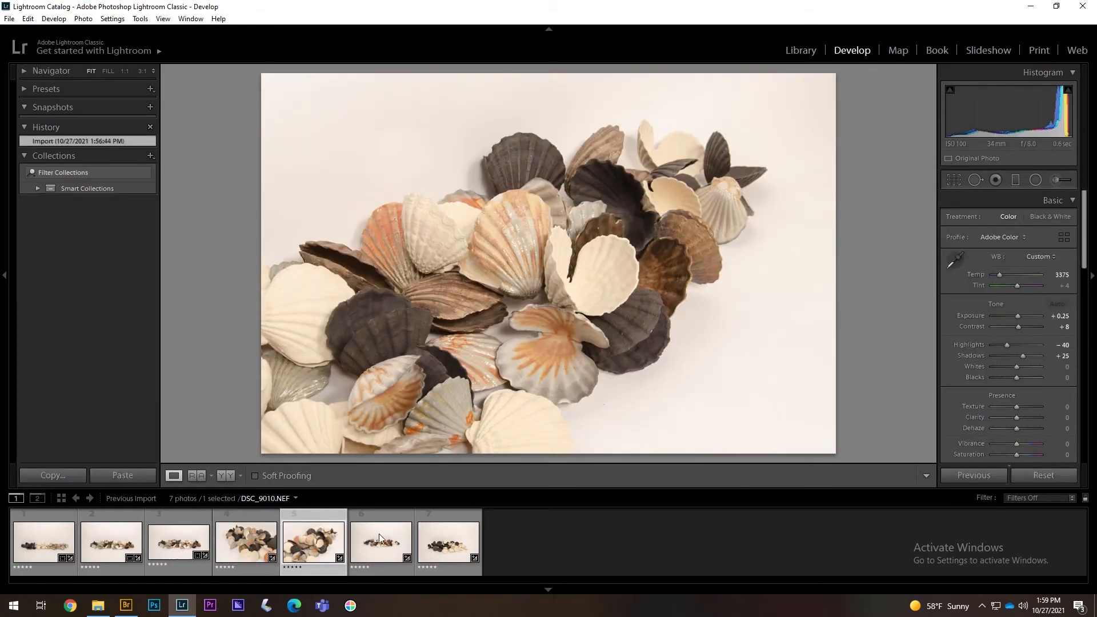
left_click(380, 538)
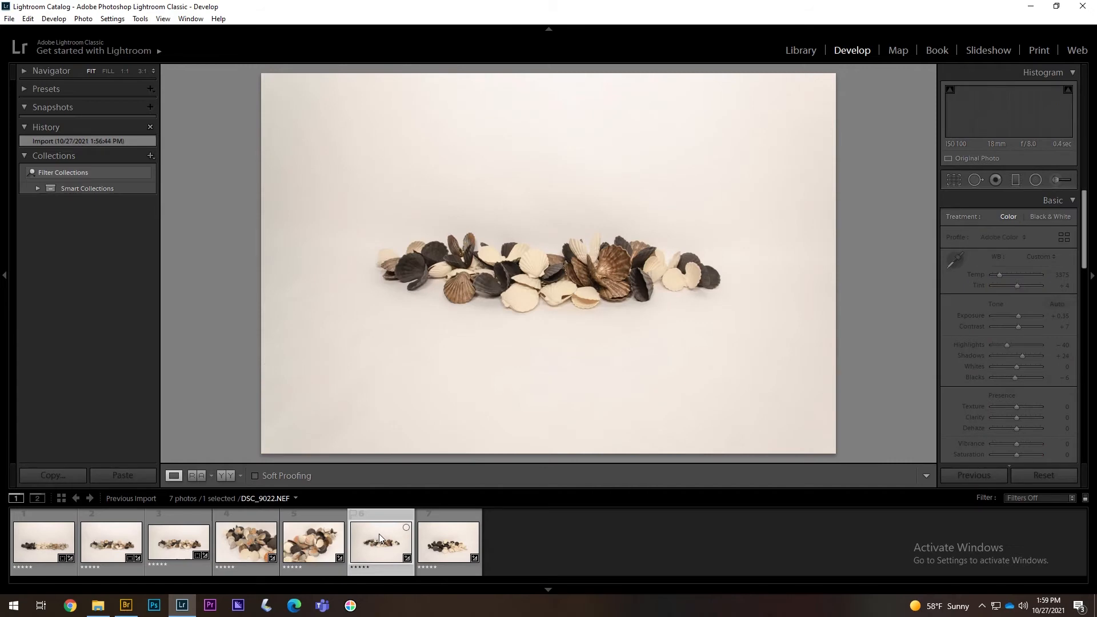
left_click(242, 547)
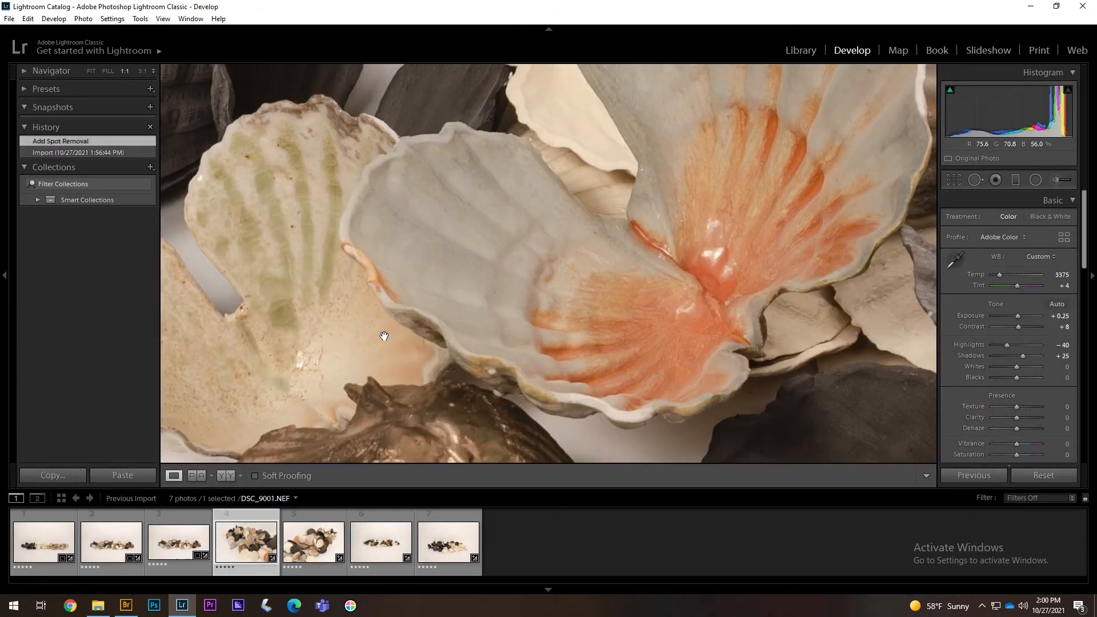
left_click_drag(384, 336, 455, 106)
left_click_drag(473, 298, 726, 174)
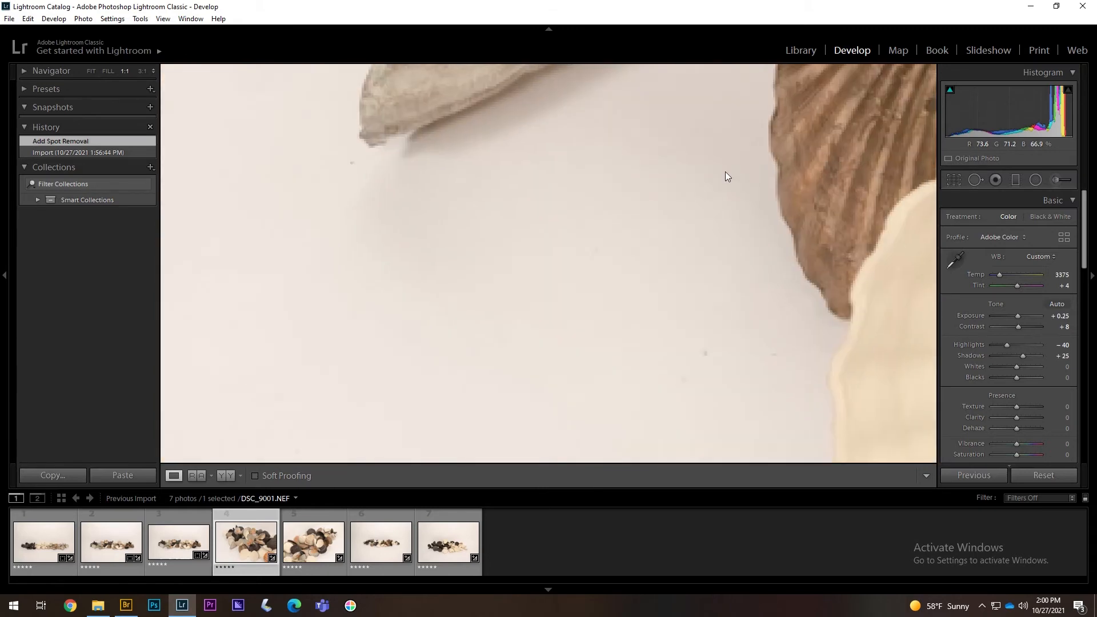
left_click_drag(594, 284, 540, 211)
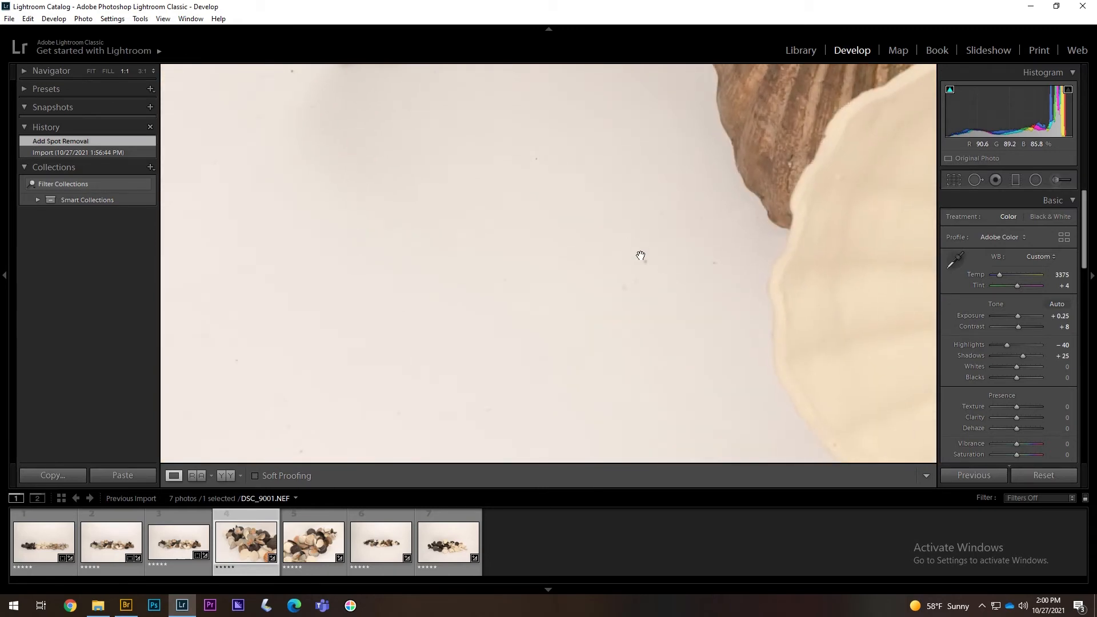
- Heal the dust specks on the white background, including one near the cream shell, with Spot Removal
left_click(977, 180)
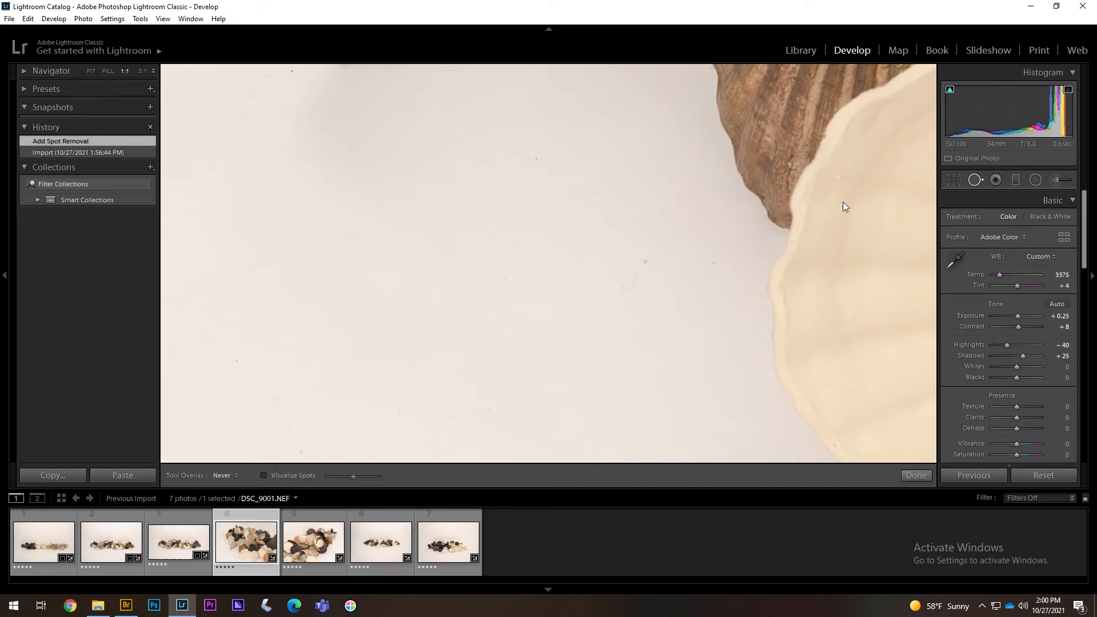
scroll(647, 261, "down", 5)
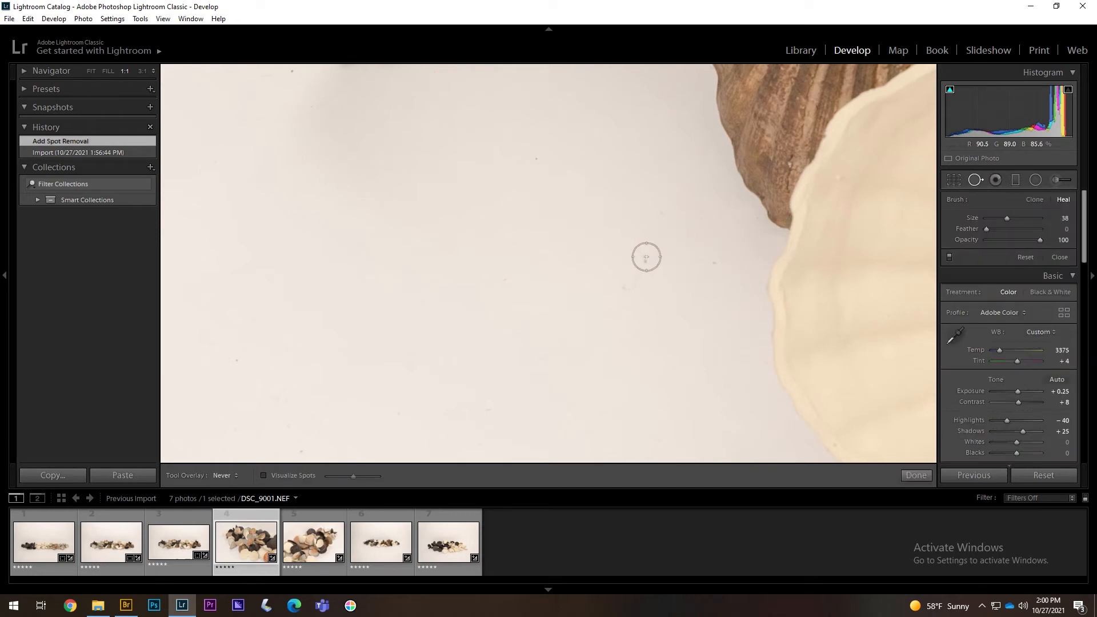
left_click(714, 263)
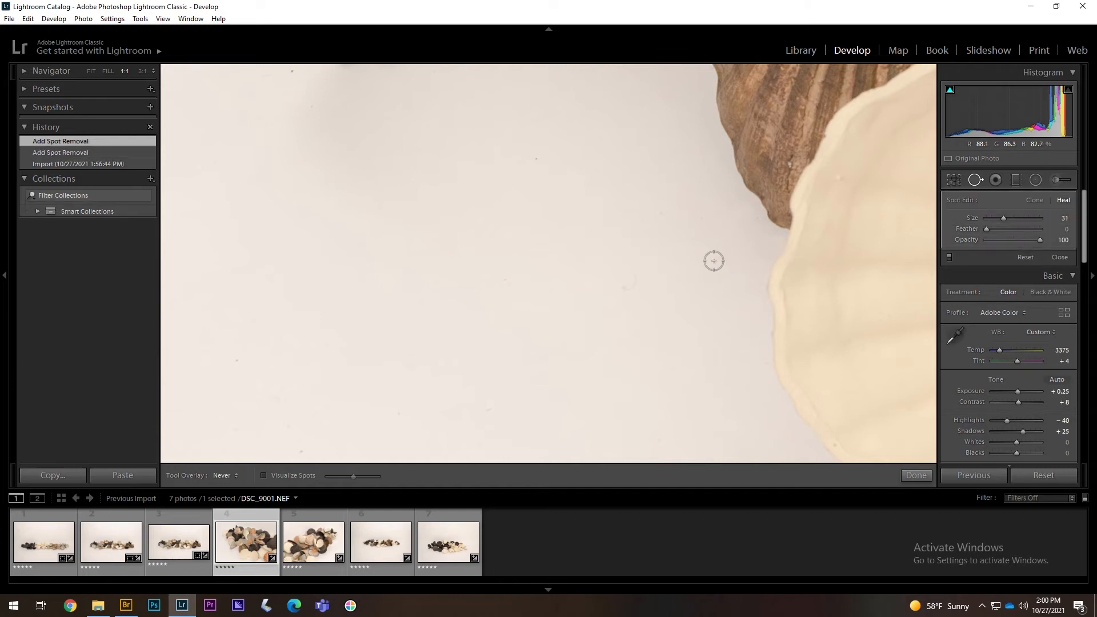
left_click(624, 284)
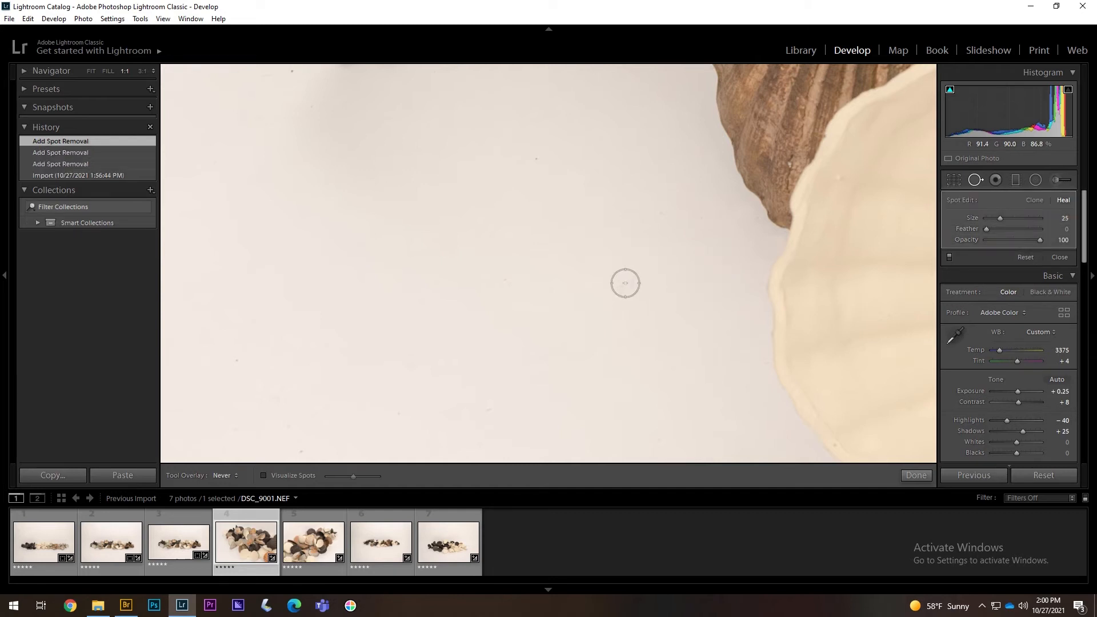
left_click(536, 160)
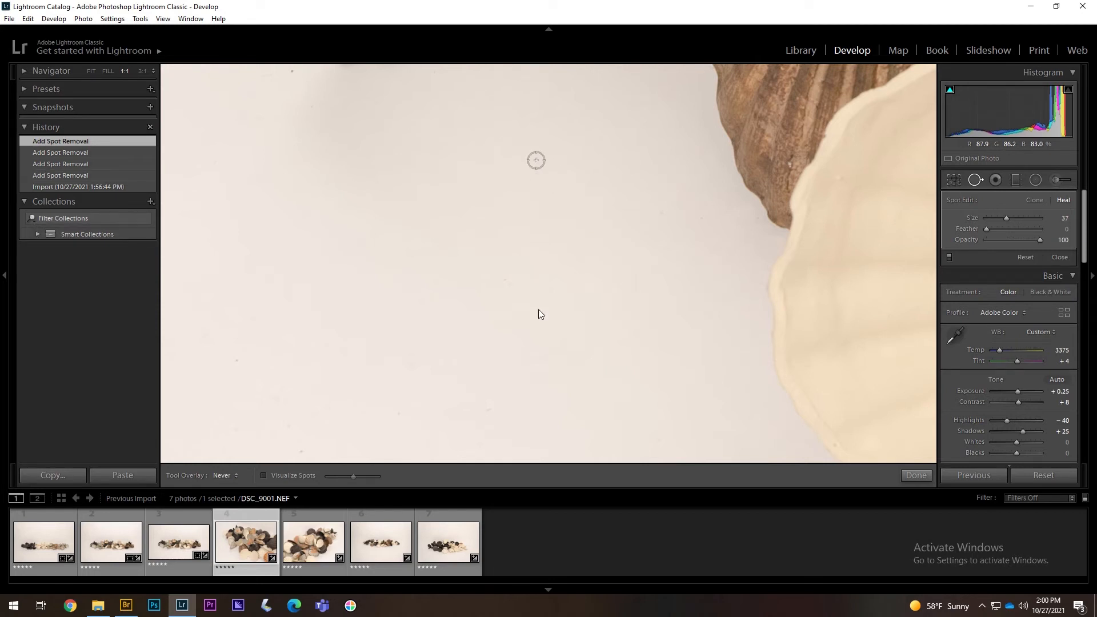
left_click(500, 392)
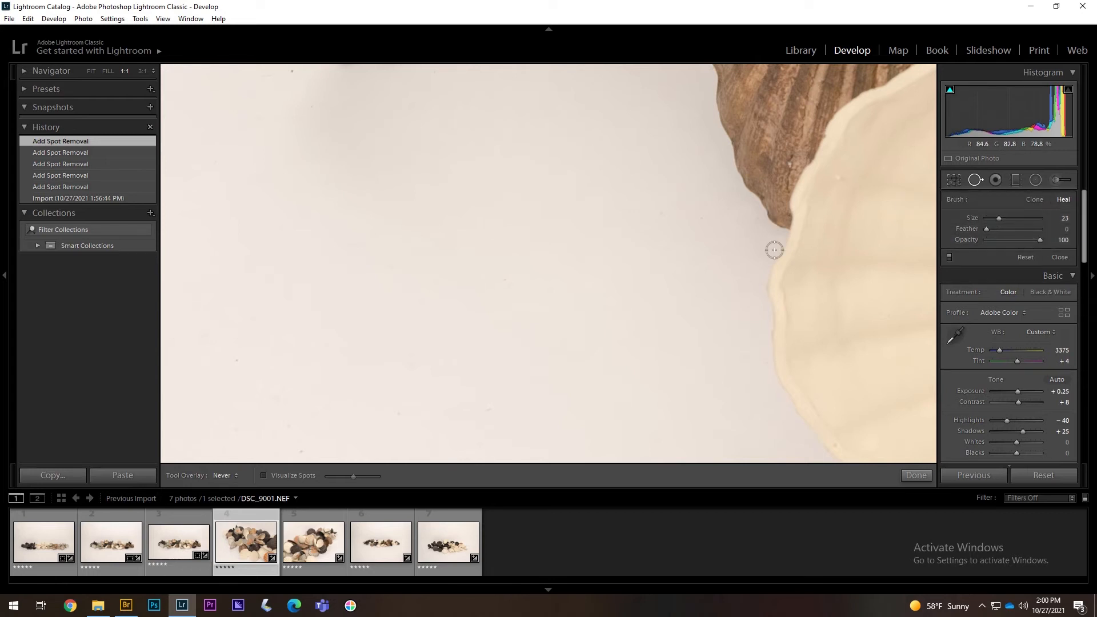
left_click(916, 475)
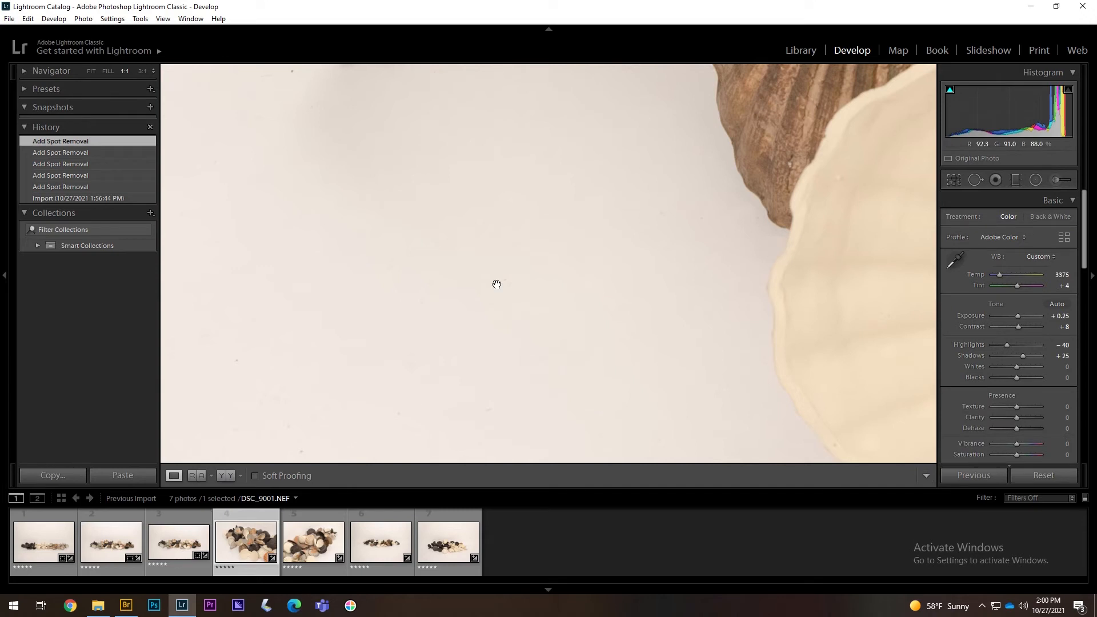
- Zoom out to review, then return to 1:1 in spot healing with the healed circles shown
left_click(497, 285)
key("q")
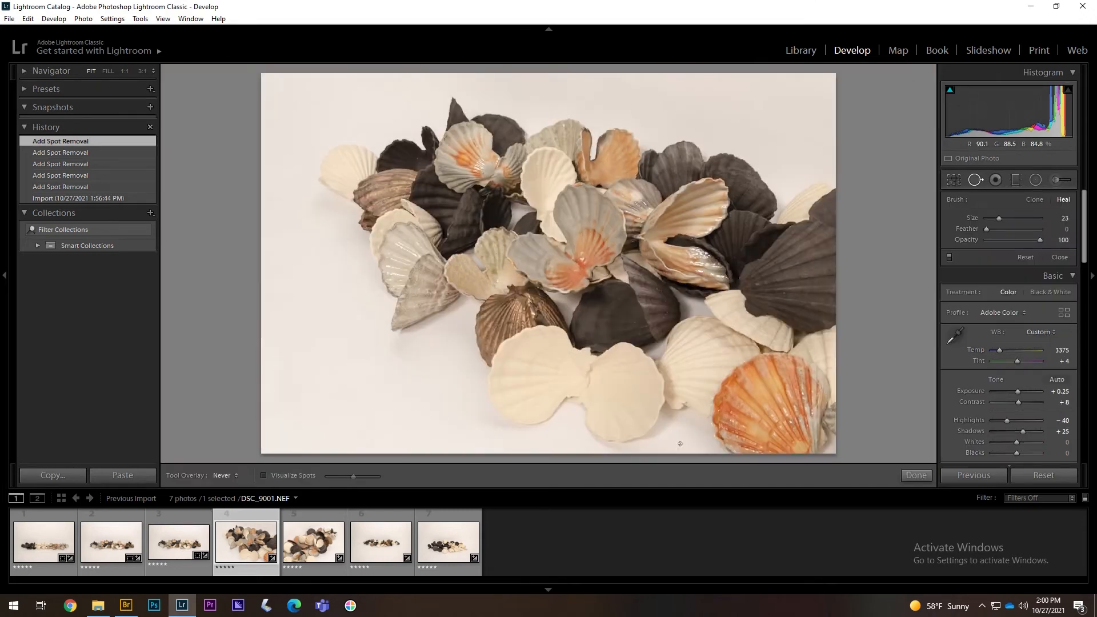
key("z")
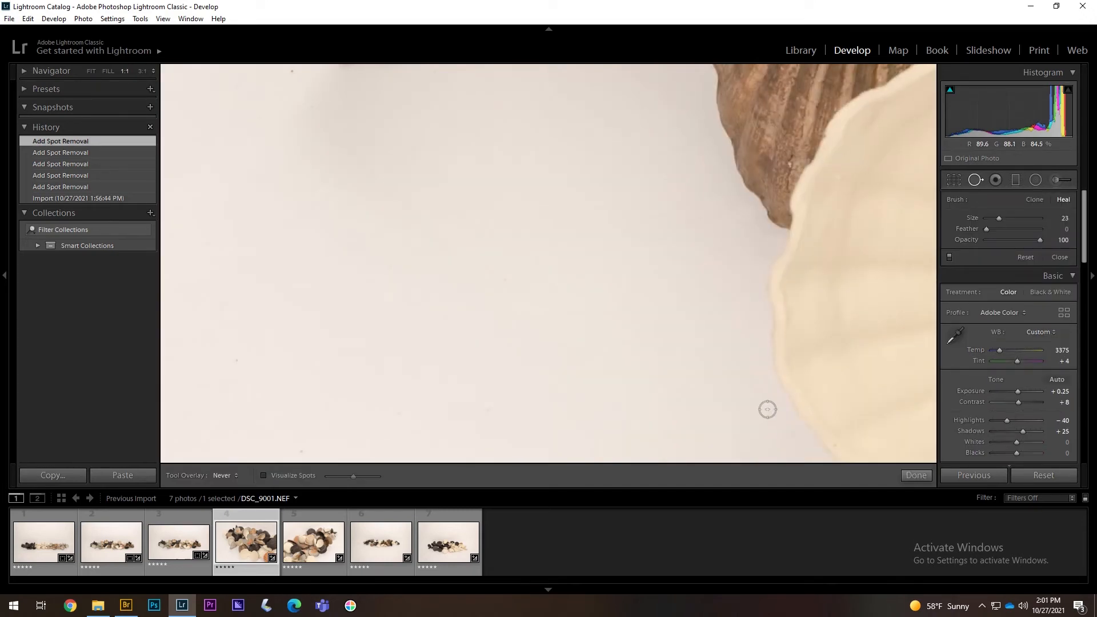
key("h")
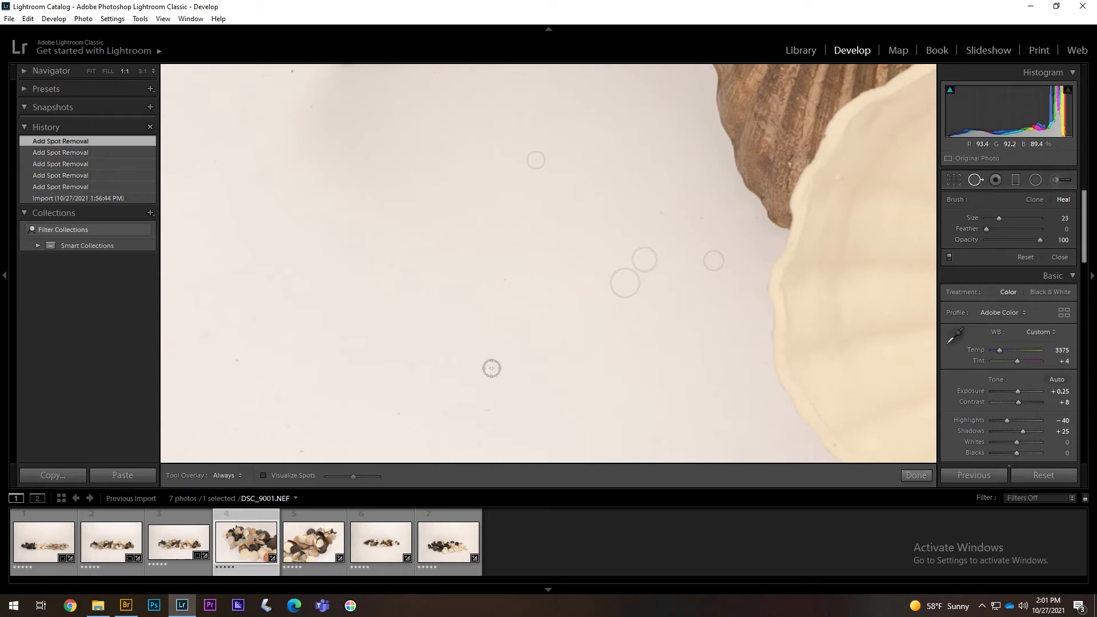
- Hide the spot overlays, pan to another background area and heal two dust specks there
key("h")
key("space")
left_click_drag(874, 440, 546, 341)
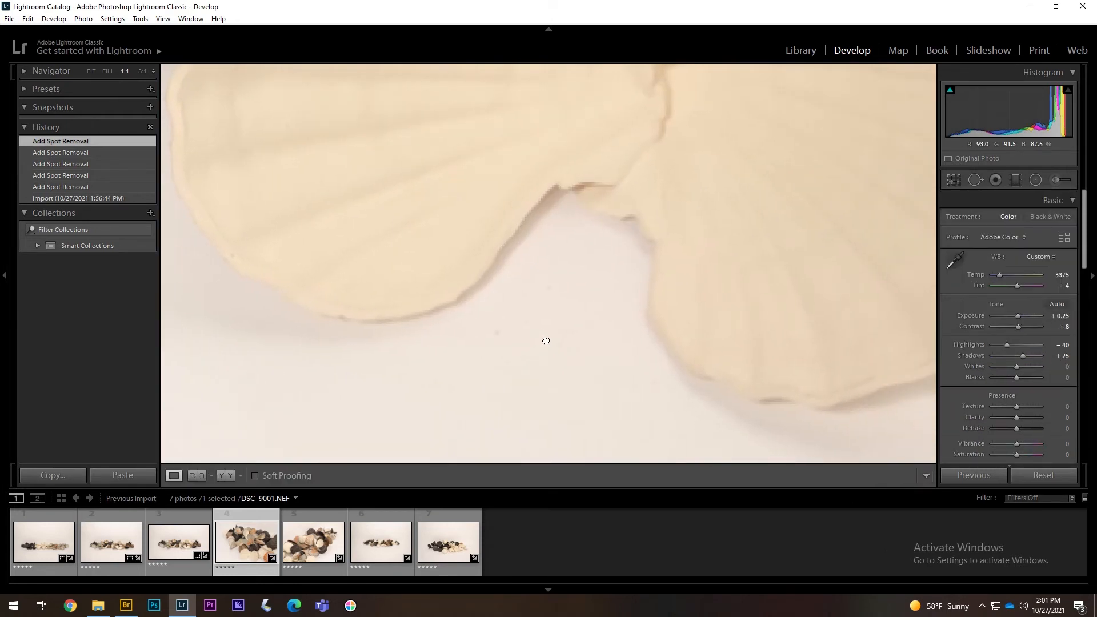
left_click(496, 332)
left_click(577, 353)
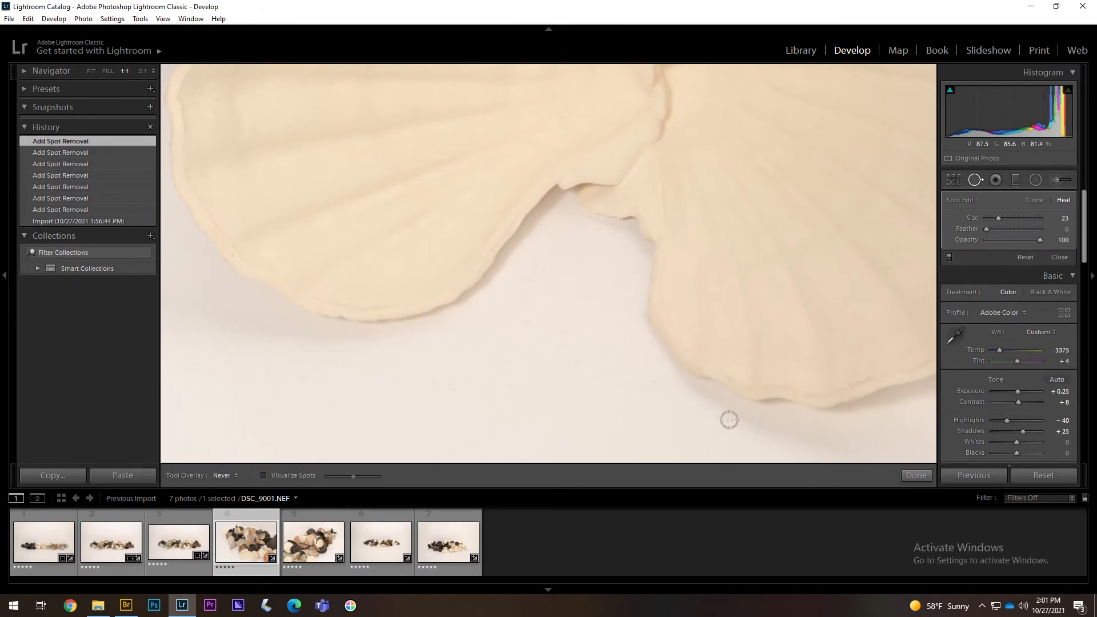
- Zoom back in near the bottom edge, heal three more specks, then select DSC_9010
key("space")
left_click(806, 347)
left_click(652, 388)
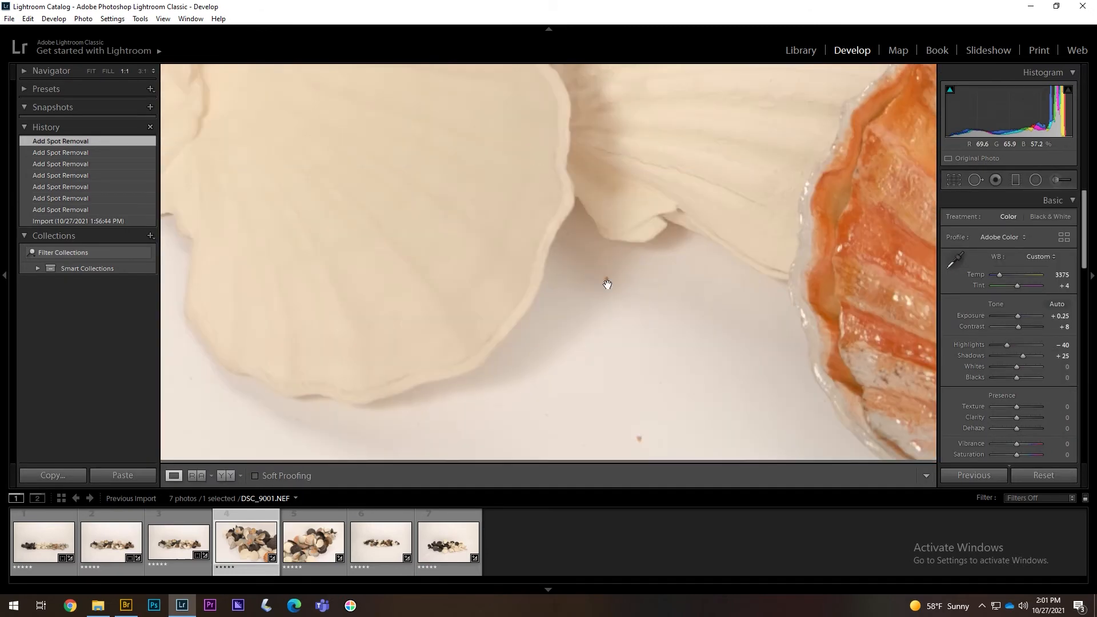
left_click_drag(607, 284, 608, 276)
left_click(640, 431)
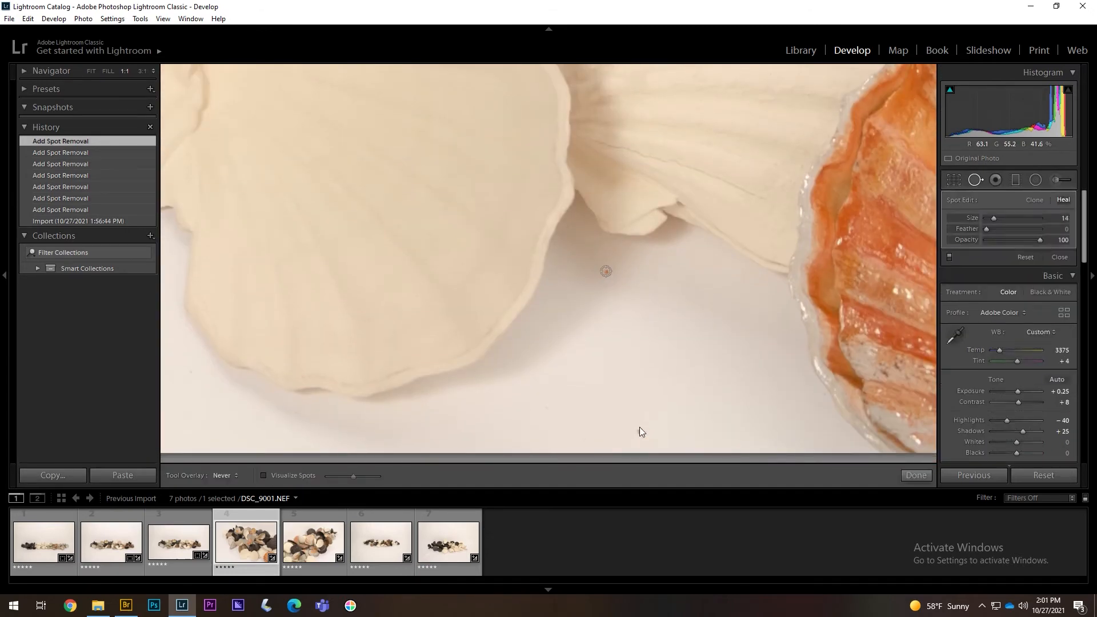
left_click(743, 409)
left_click(794, 419)
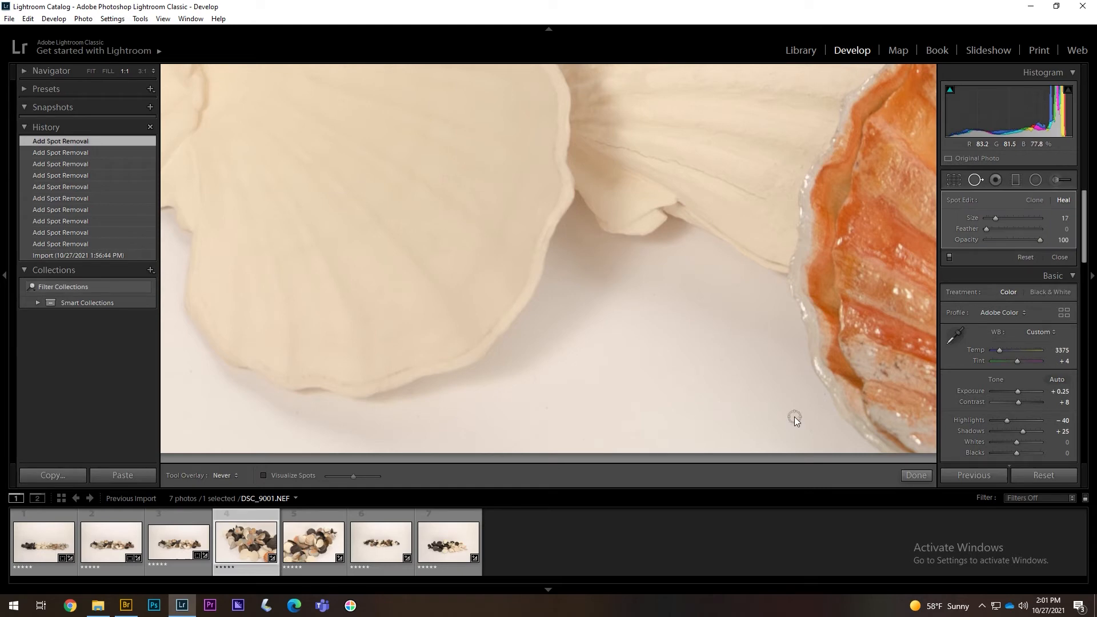
key("q")
left_click(305, 552)
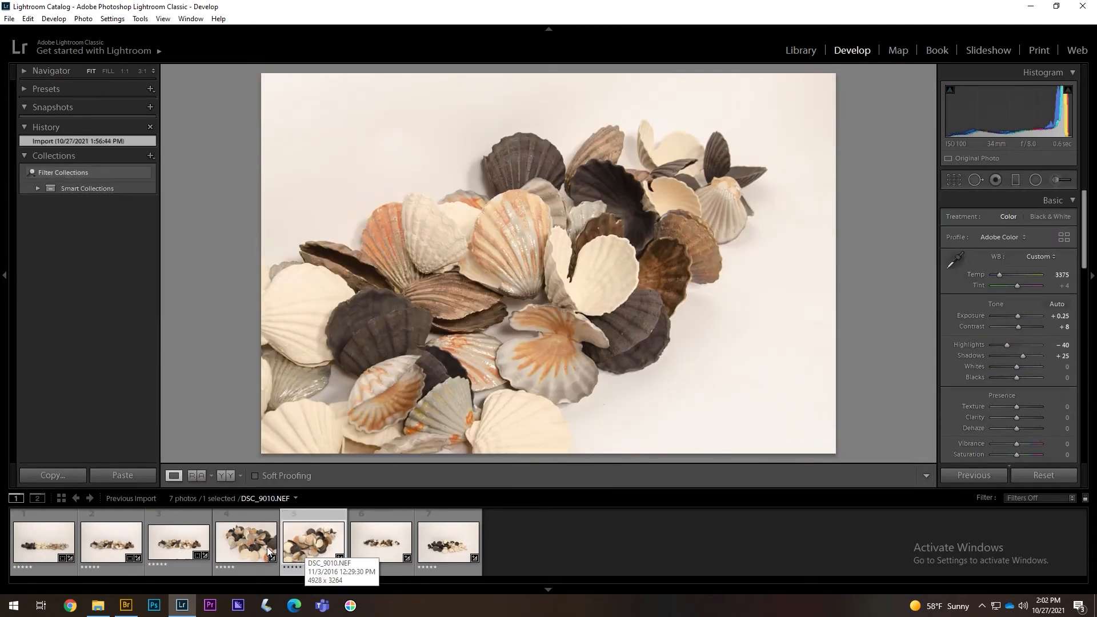
- Tighten the crop on DSC_9010 by pulling corners inward and repositioning the shells
left_click(954, 180)
left_click_drag(803, 433, 781, 417)
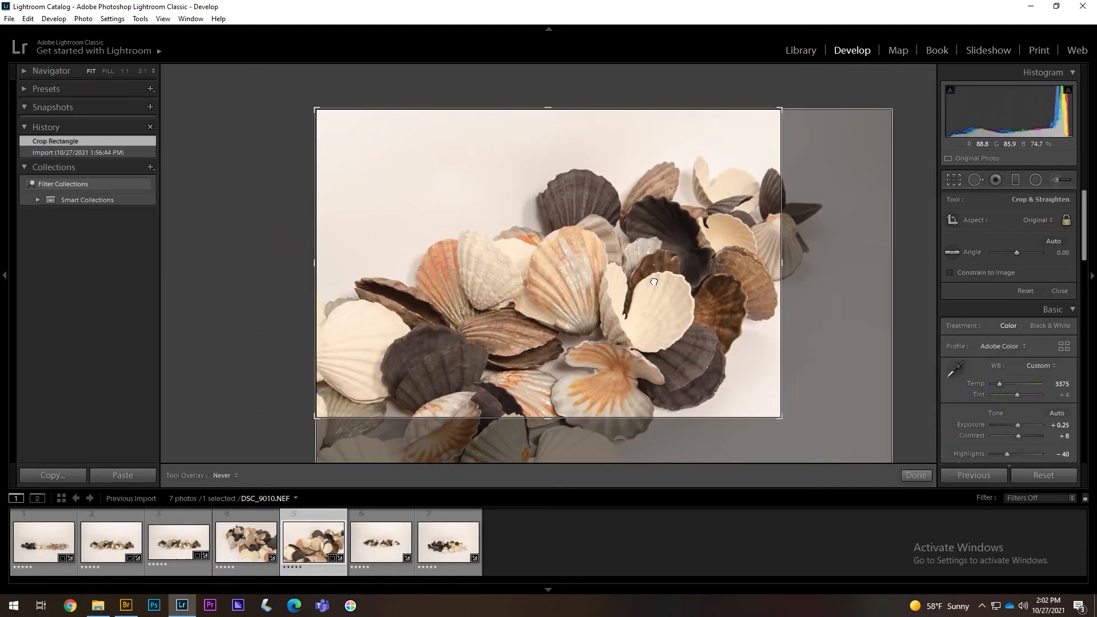
left_click_drag(673, 288, 673, 243)
left_click_drag(781, 108, 765, 120)
mouse_move(717, 177)
left_mouse_down()
mouse_move(713, 229)
mouse_move(719, 175)
left_mouse_up()
left_click_drag(719, 175, 719, 182)
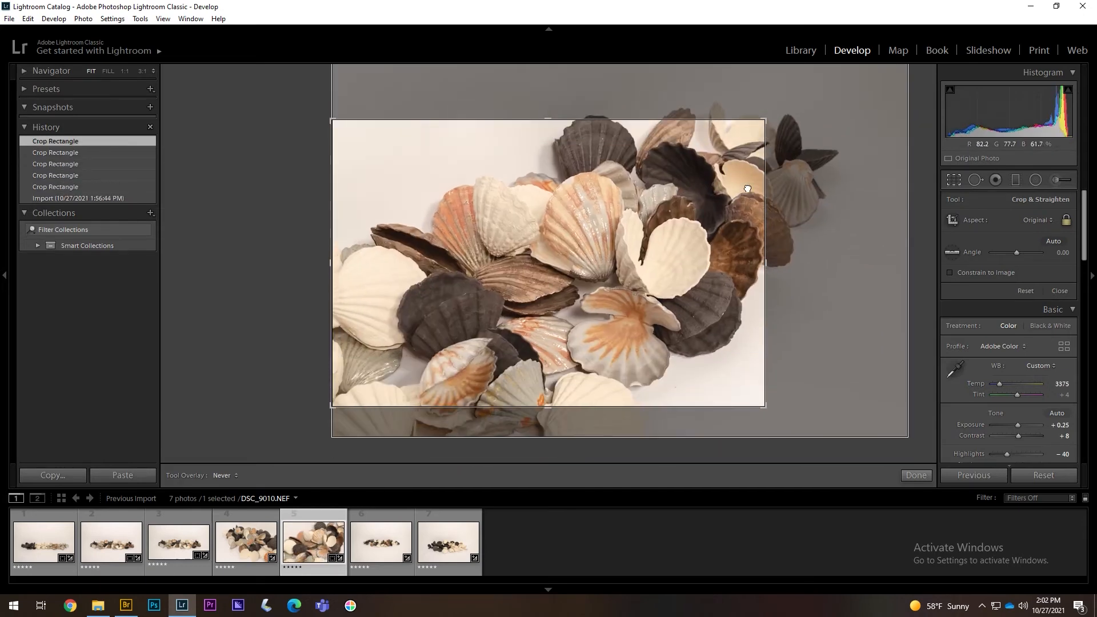
key("r")
key("r")
left_click_drag(765, 407, 769, 409)
mouse_move(602, 243)
left_mouse_down()
mouse_move(581, 250)
mouse_move(602, 250)
left_mouse_up()
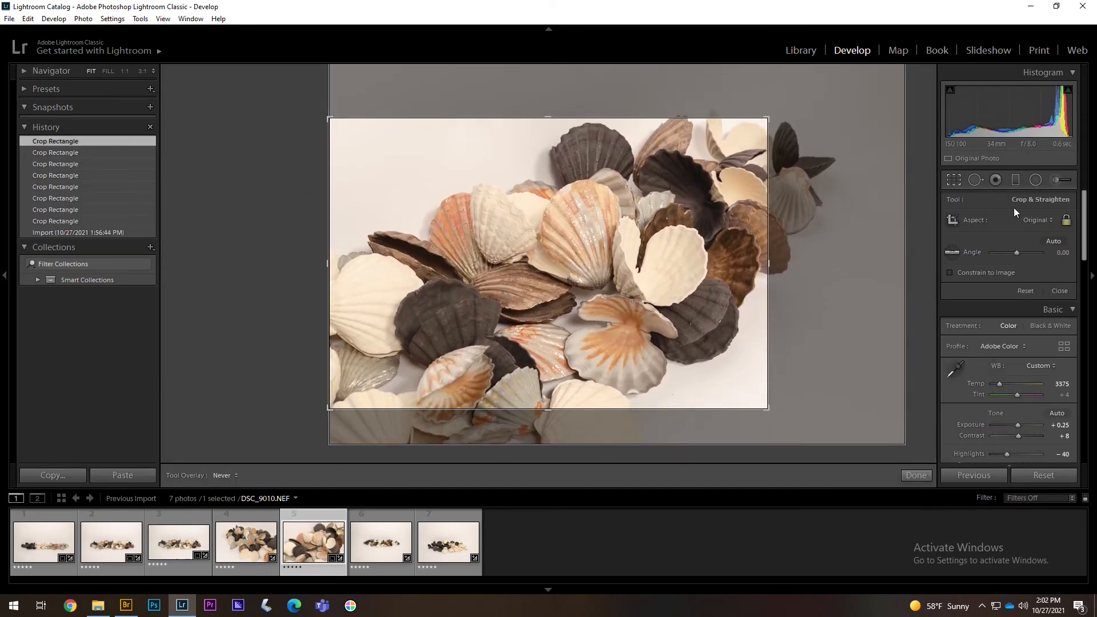
- Try a 4x5 crop, then return to Original aspect with a tighter top-right corner
left_click(1036, 220)
left_click(984, 289)
left_click_drag(558, 279, 599, 245)
key("r")
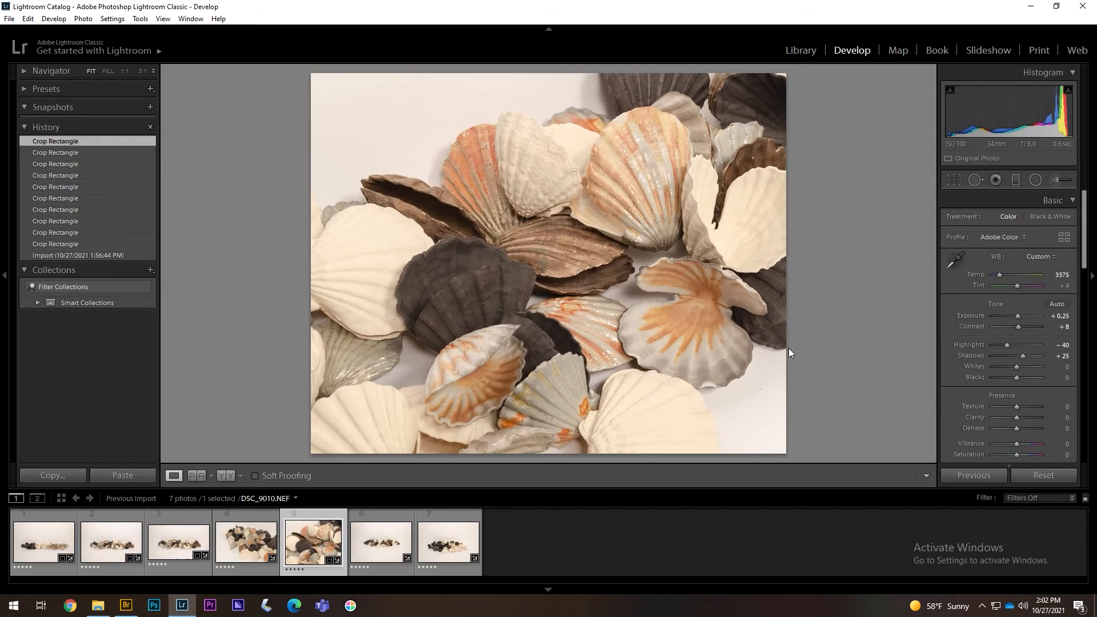
left_click(958, 183)
left_click(1036, 221)
left_click(994, 245)
left_click_drag(836, 70, 724, 135)
left_click_drag(669, 226, 661, 256)
key("r")
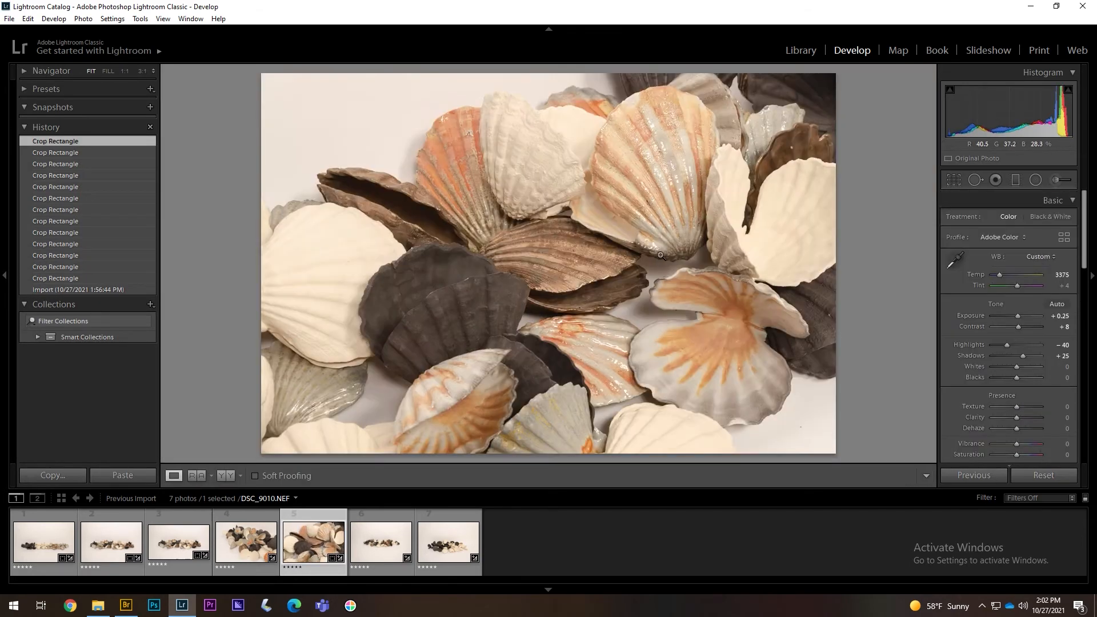
- Heal two spots on DSC_9010 with Spot Removal
left_click(975, 181)
left_click(802, 427)
left_click(805, 423)
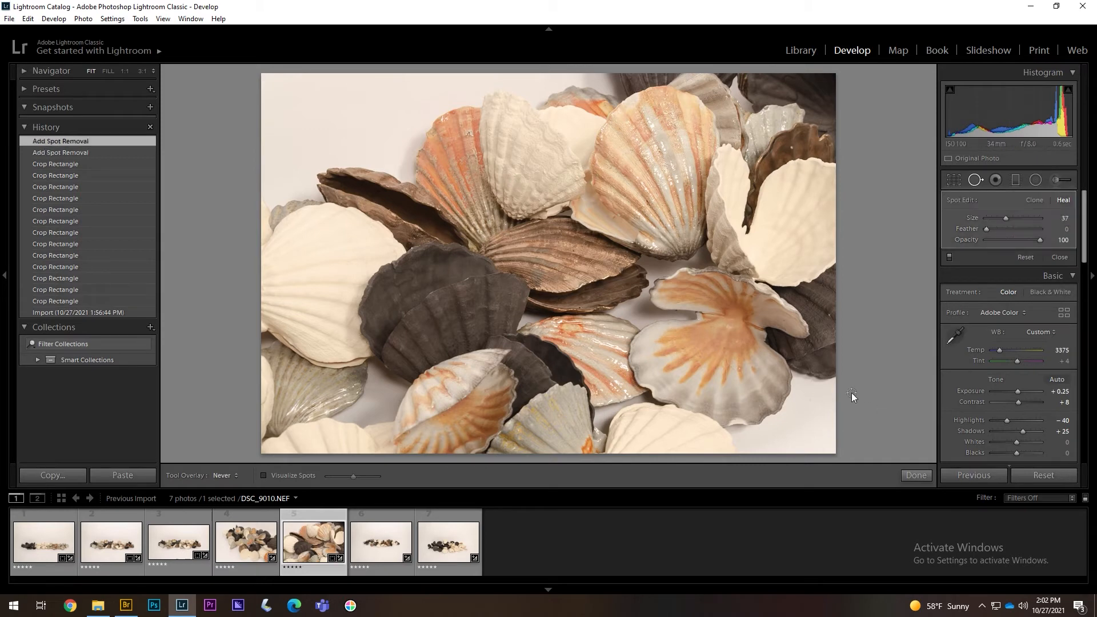
left_click(916, 475)
left_click(252, 546)
left_click(300, 550)
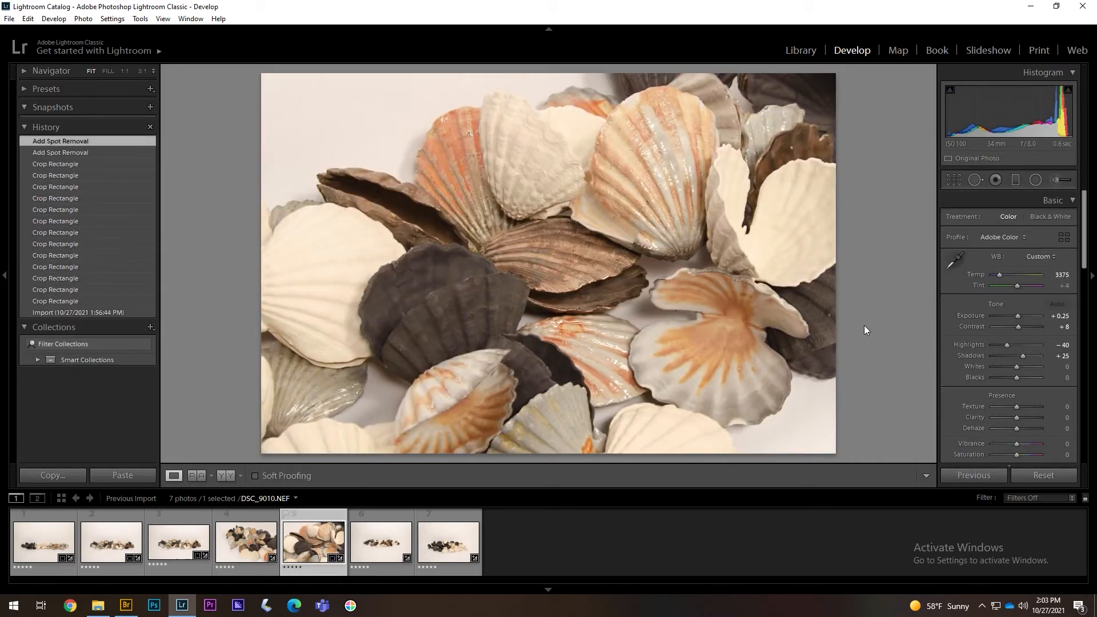
- Fine-tune the crop frame and shell position, then commit the crop
key("r")
left_click_drag(517, 289, 519, 303)
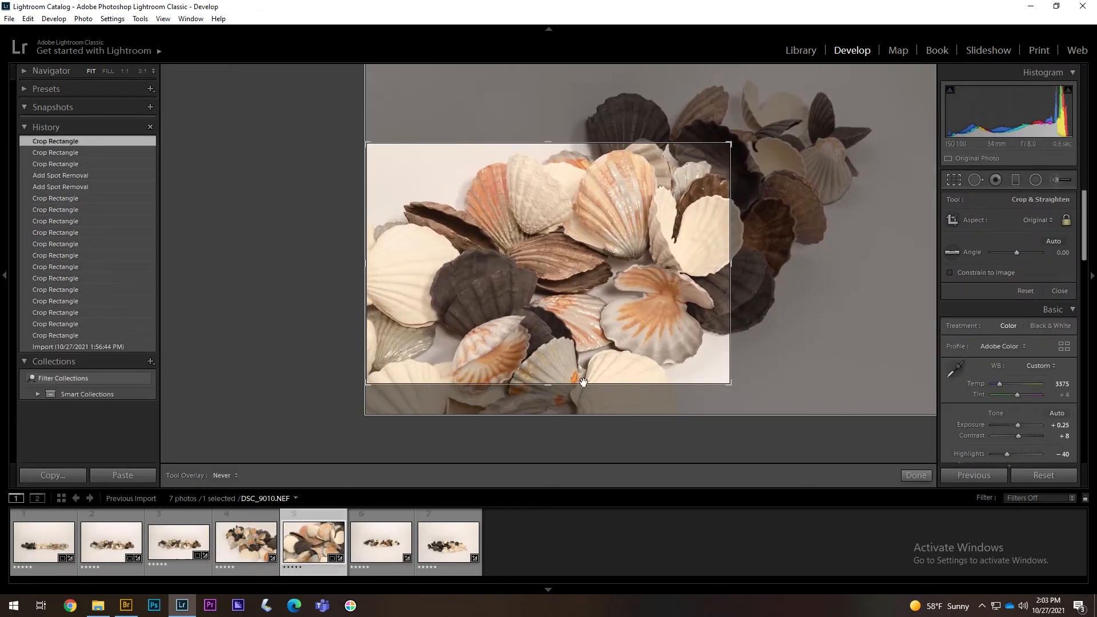
left_click_drag(583, 382, 583, 389)
left_click_drag(531, 296, 545, 300)
key("Return")
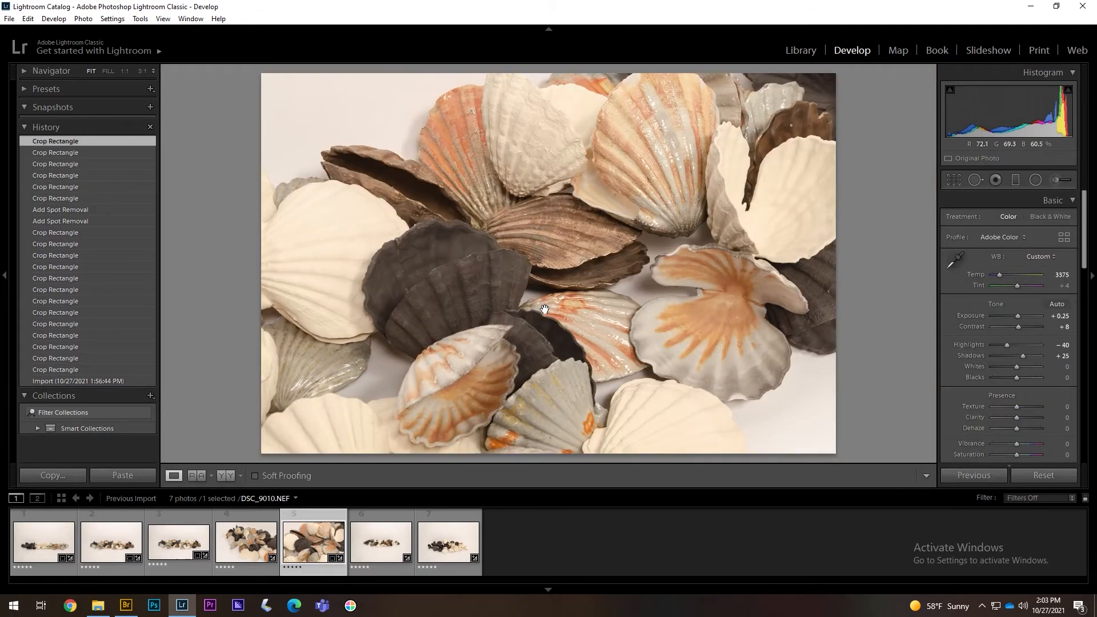
- Widen the crop at Original aspect, test a -1.75° tilt, then revert to the earlier crop in History
left_click(952, 180)
left_click(1026, 220)
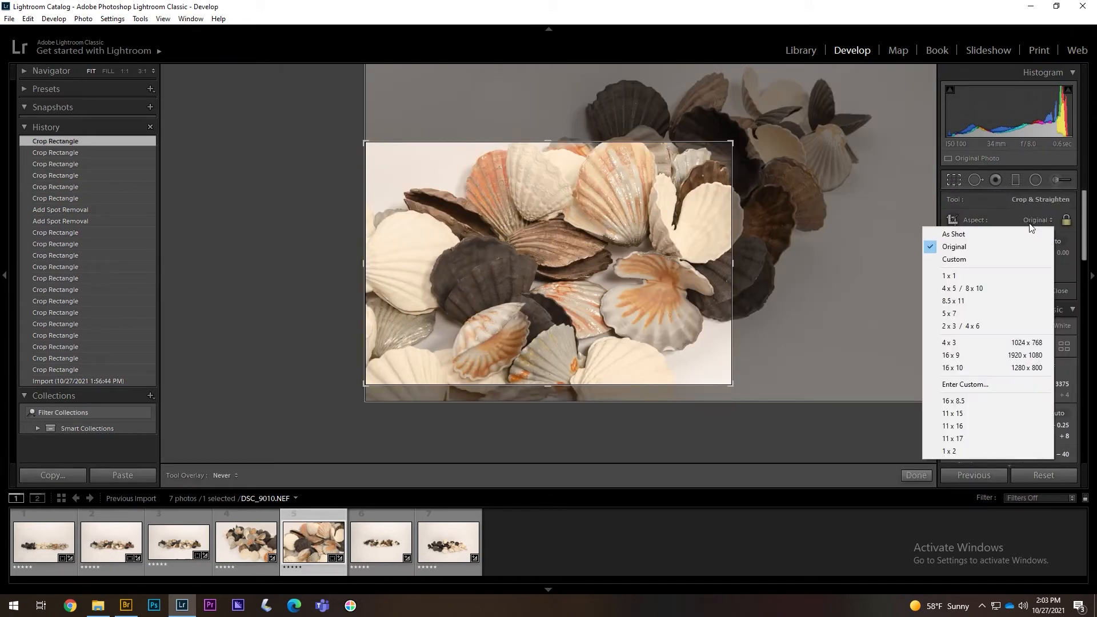
left_click(1028, 240)
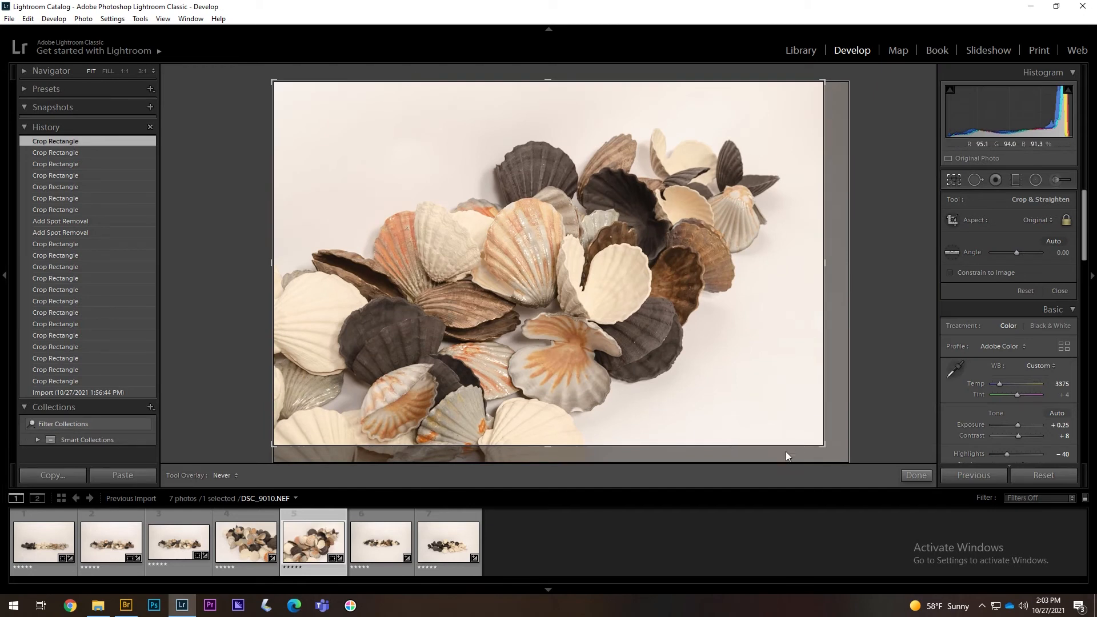
left_click_drag(826, 447, 821, 427)
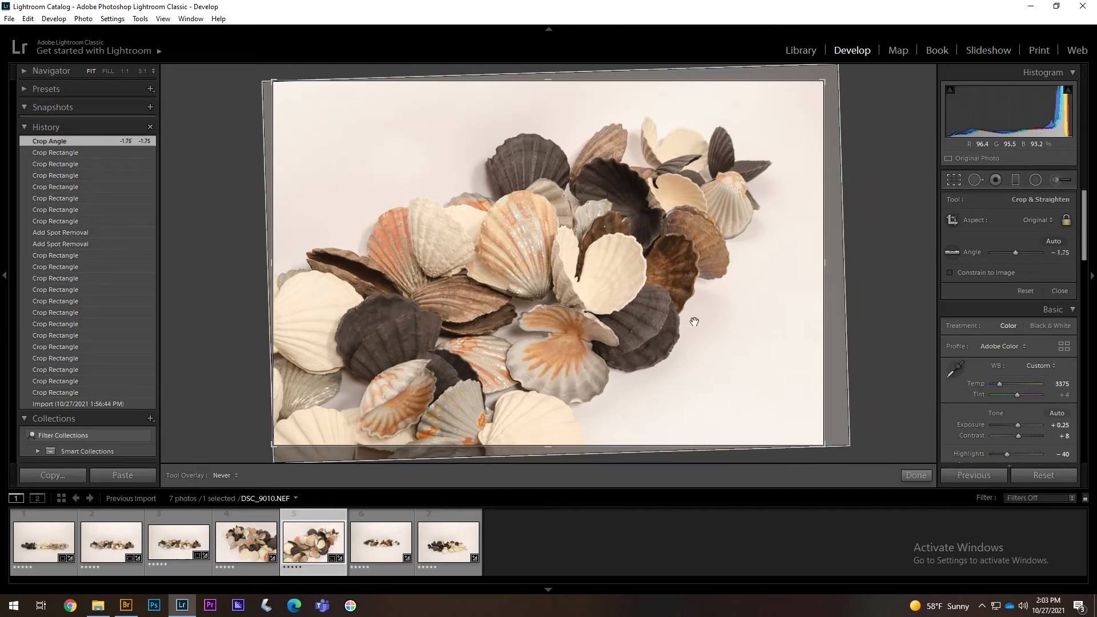
double_click(697, 289)
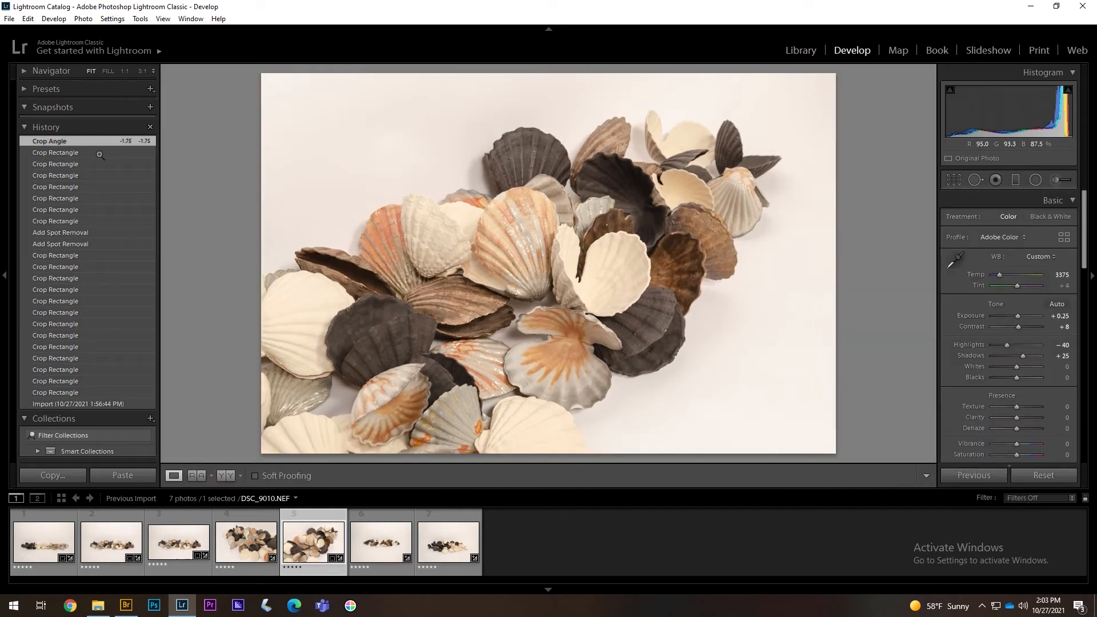
left_click(86, 154)
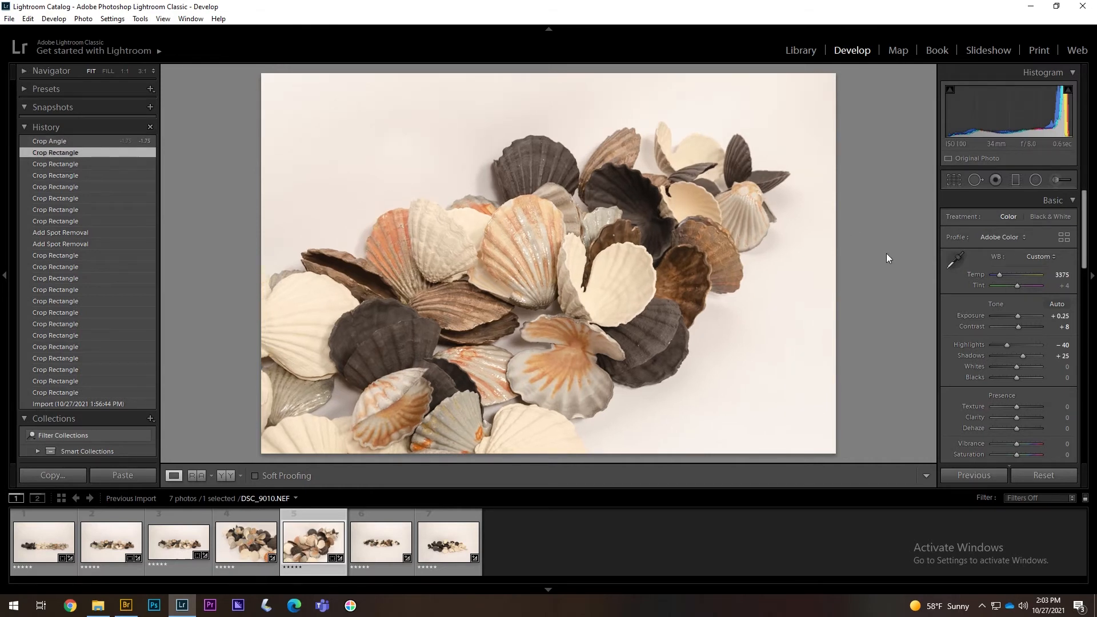
- Leave cropping on DSC_9010 and start cropping DSC_9022
key("r")
left_click(953, 179)
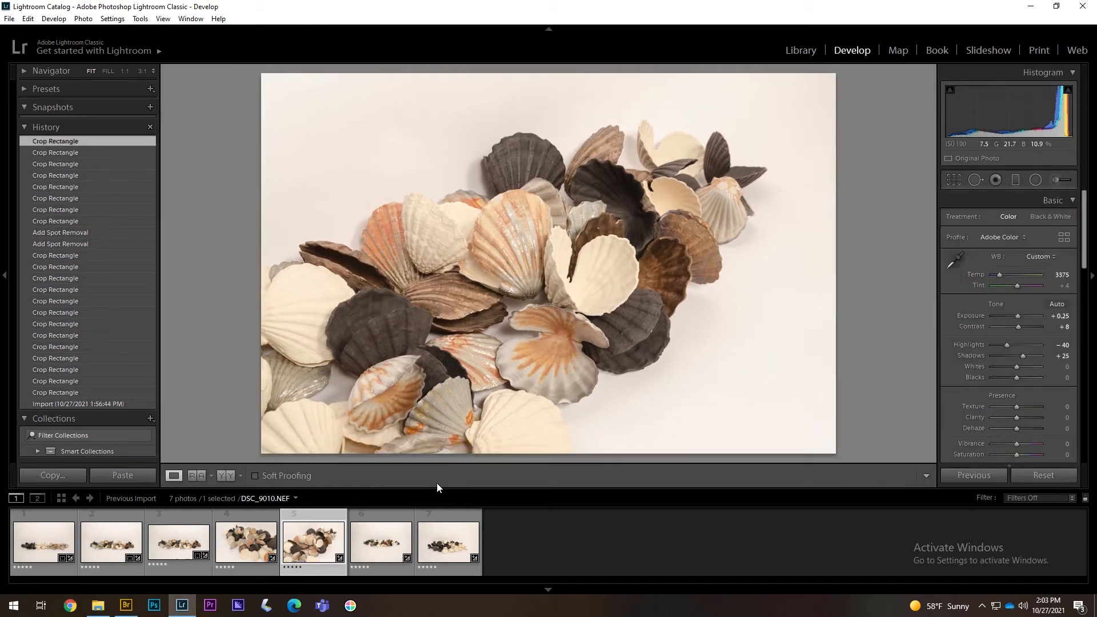
key("Right")
left_click(954, 181)
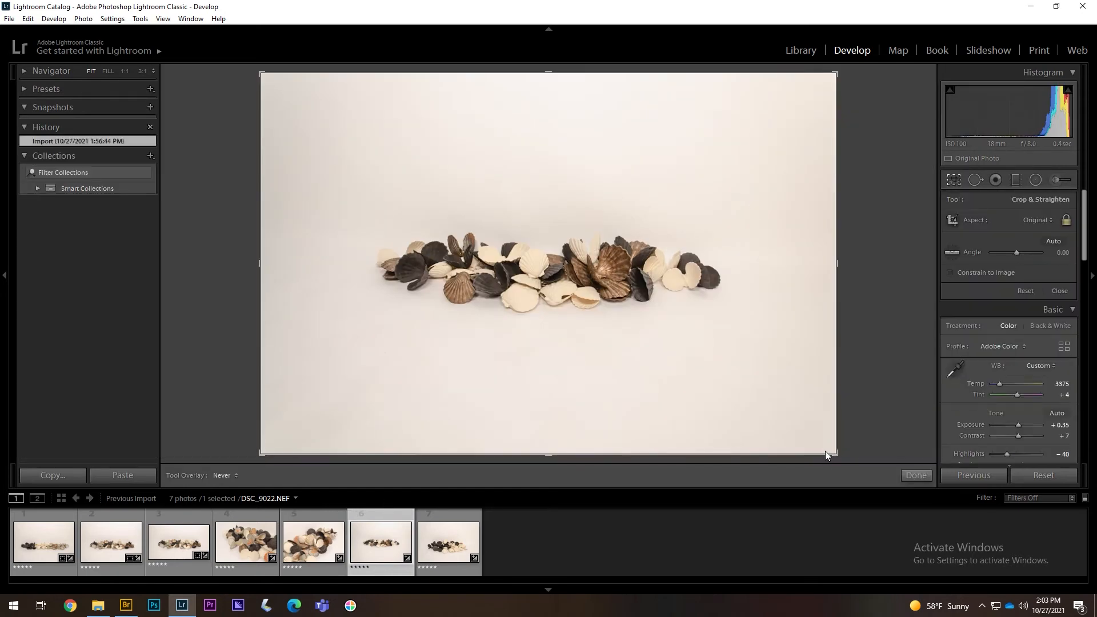
- Tighten the sixth photo's crop, then pull in the seventh photo's top-right crop corner
left_click_drag(830, 454, 828, 429)
left_click_drag(639, 312, 602, 312)
key("r")
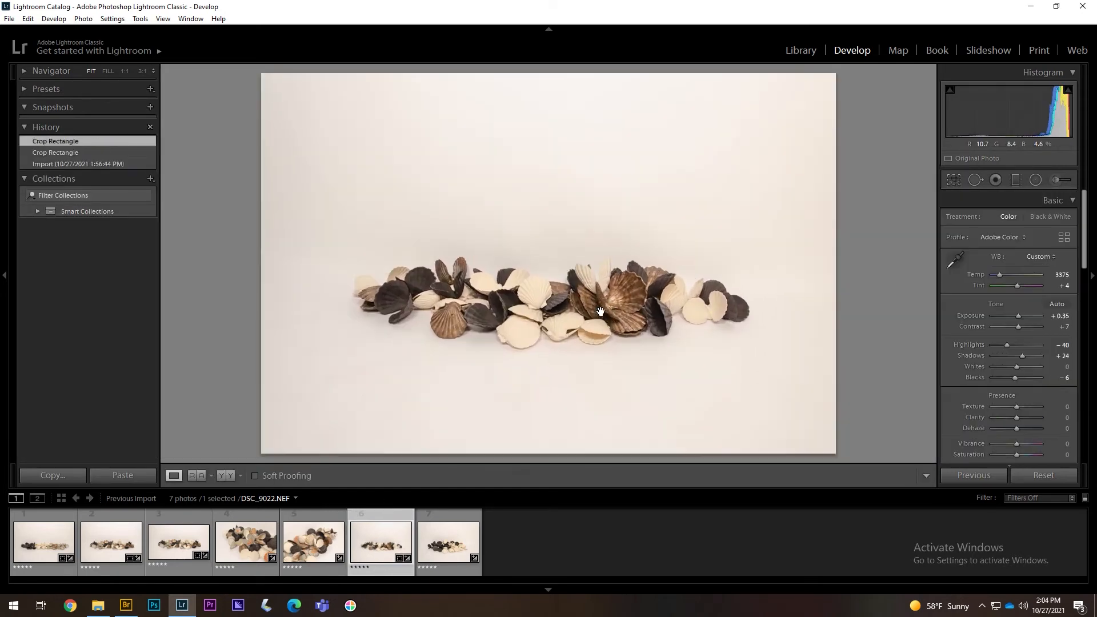
key("Right")
key("r")
key("r")
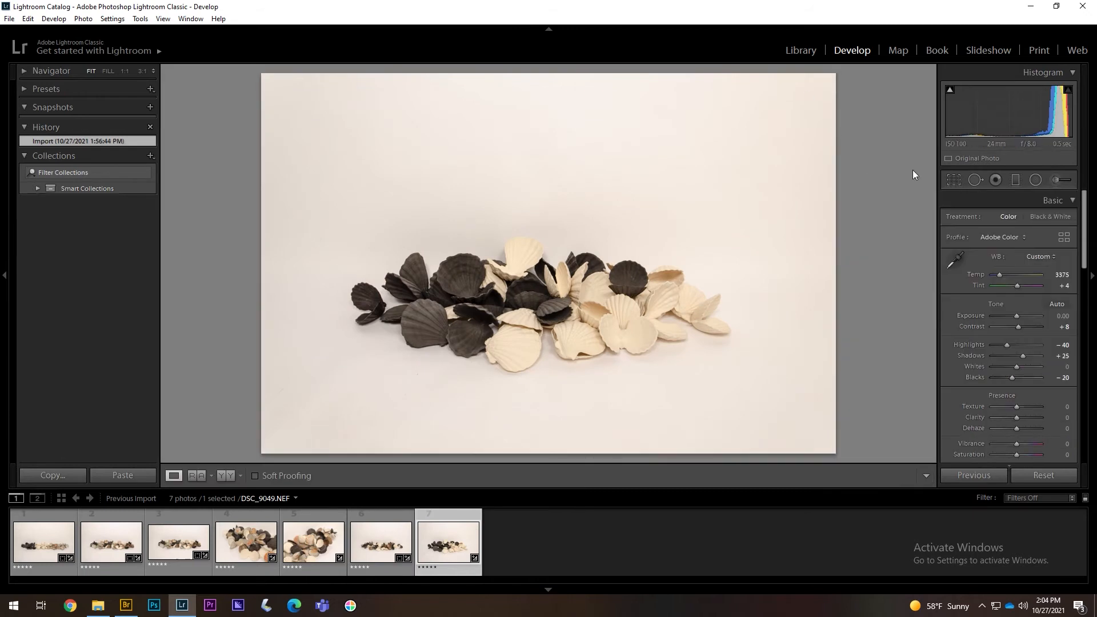
key("r")
left_click_drag(830, 77, 824, 96)
left_click_drag(631, 260, 626, 261)
- Step through the sixth and seventh photos' crops and return to the fifth photo
key("r")
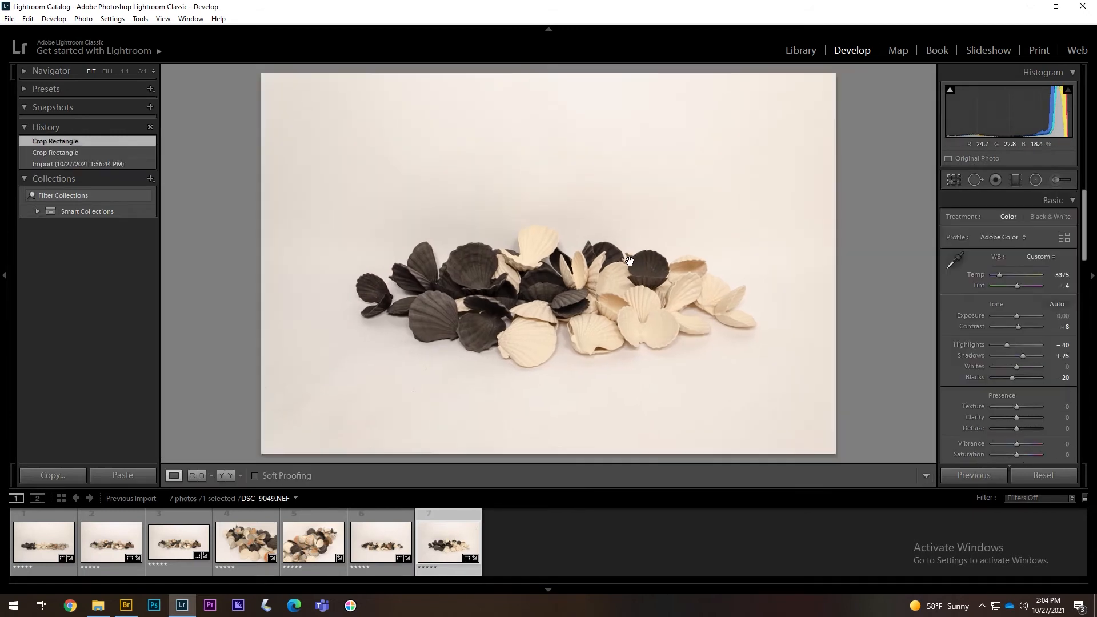
key("Left")
key("r")
key("Right")
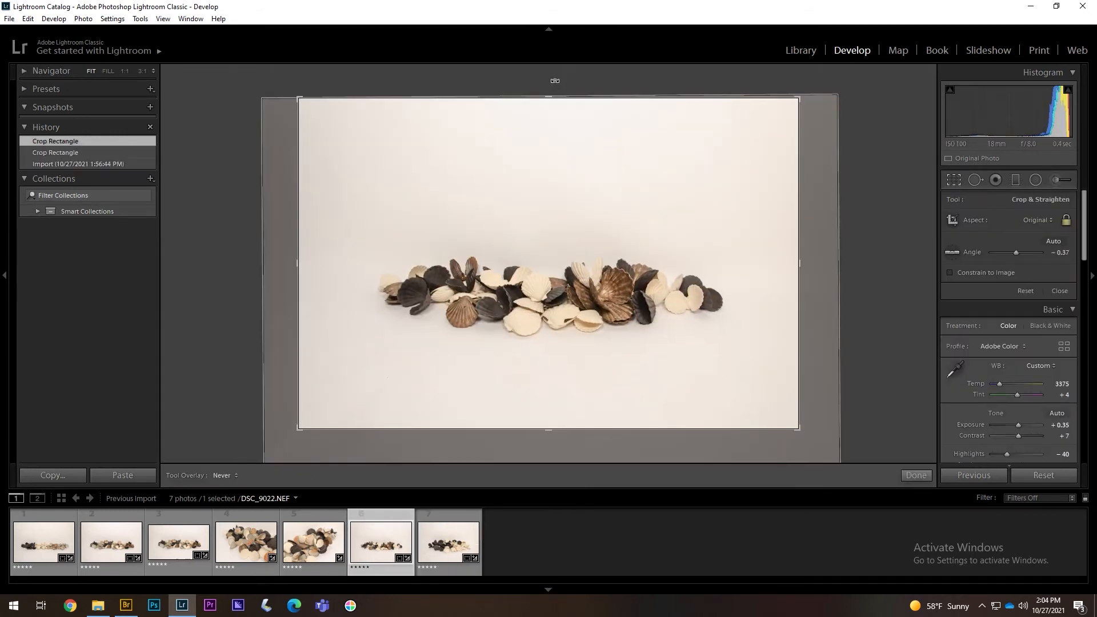
key("r")
key("Left")
key("Left")
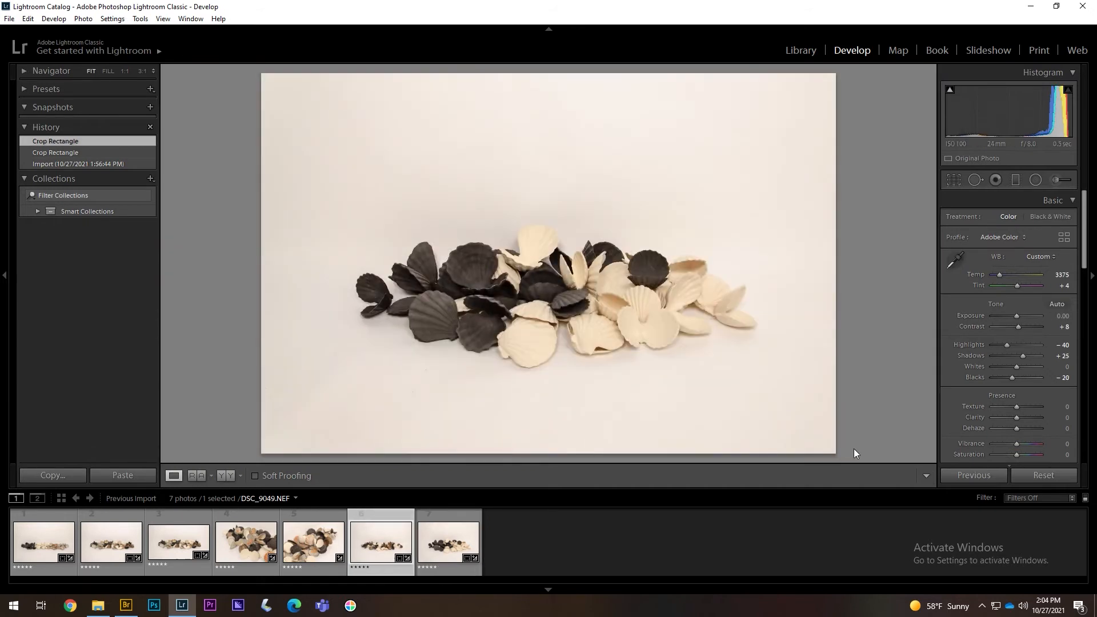
- Rotate the fifth photo level to about 3.38° and tighten its bottom-right crop corner
left_click(953, 180)
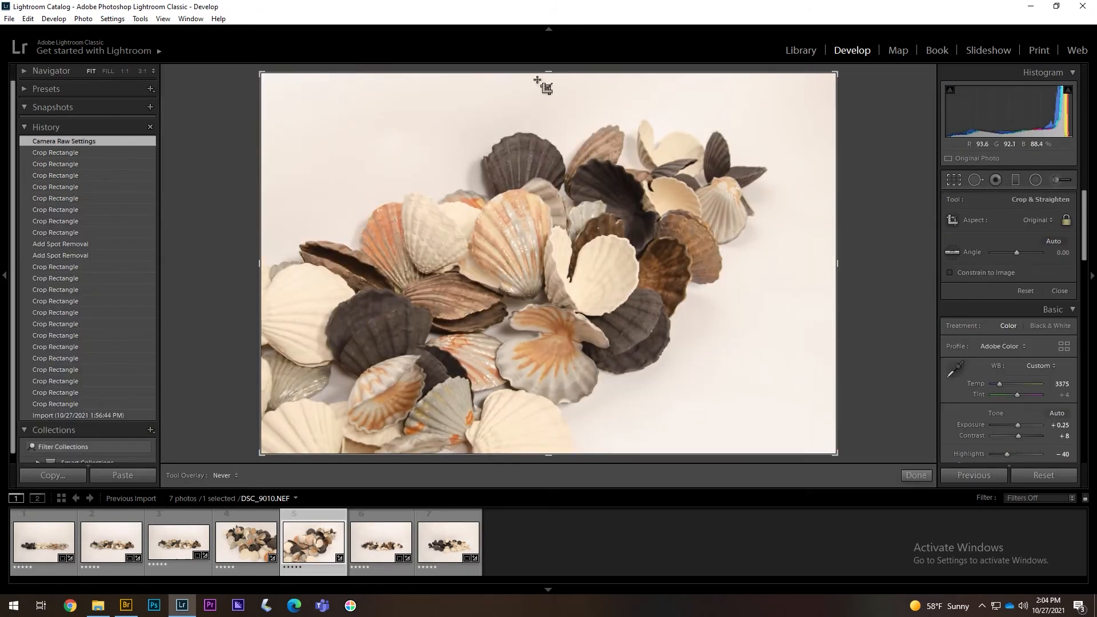
left_click_drag(543, 68, 553, 68)
left_click_drag(557, 68, 564, 68)
left_click_drag(814, 437, 799, 428)
key("Return")
left_click(259, 547)
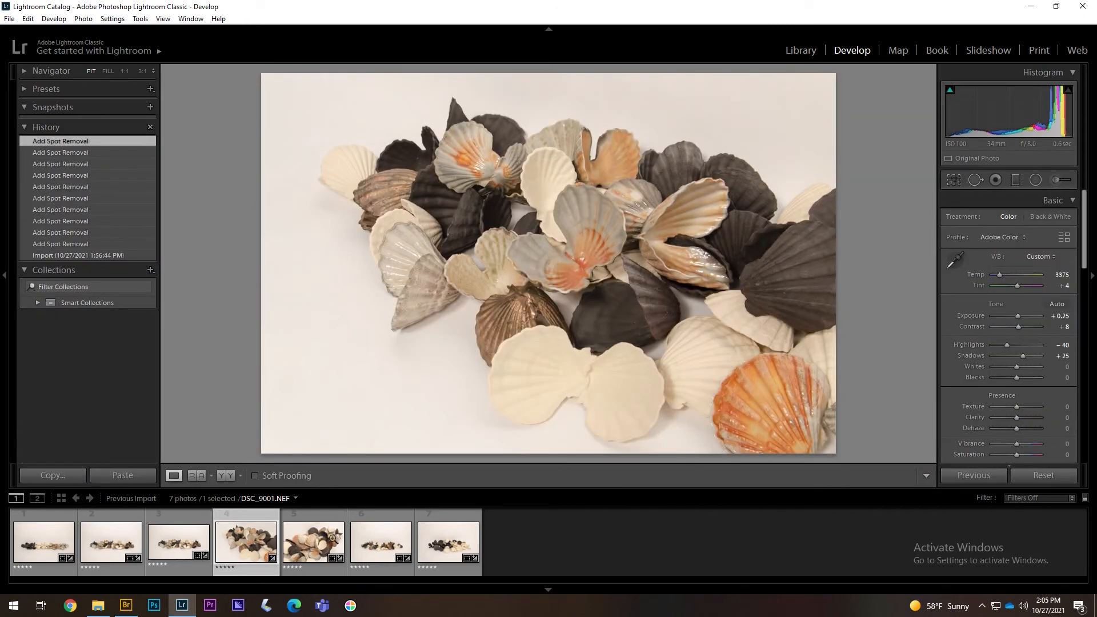
- Tilt the fourth photo about -1.57° and adjust its crop corners and position
left_click(312, 545)
left_click(250, 547)
left_click(954, 180)
left_click_drag(251, 453, 286, 438)
left_click_drag(463, 300, 474, 273)
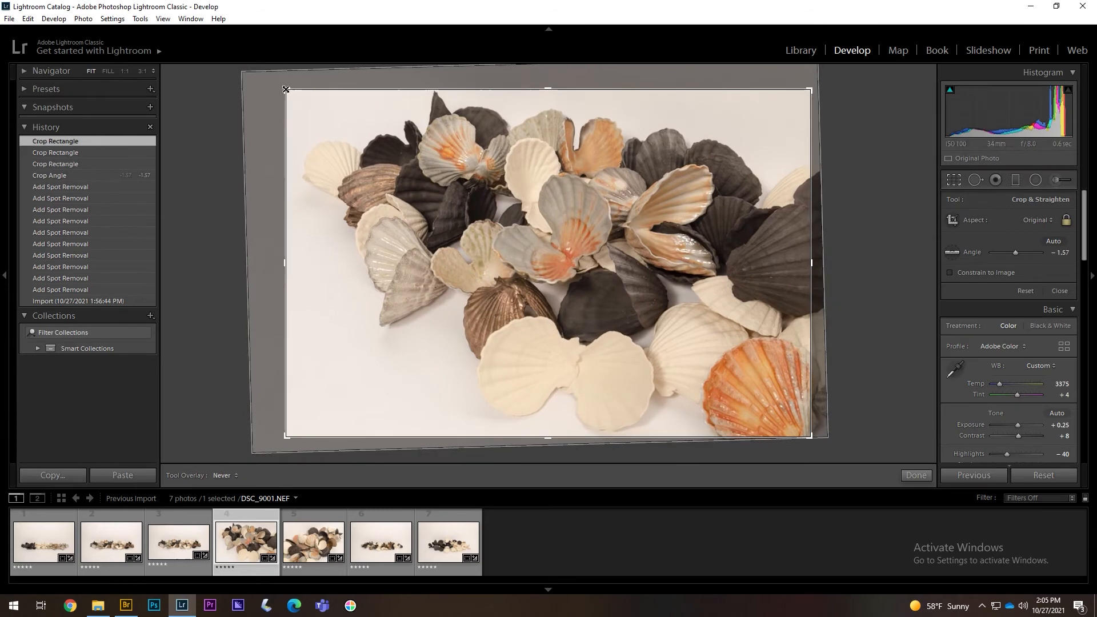
left_click_drag(492, 89, 491, 83)
left_click_drag(489, 165, 487, 168)
key("Return")
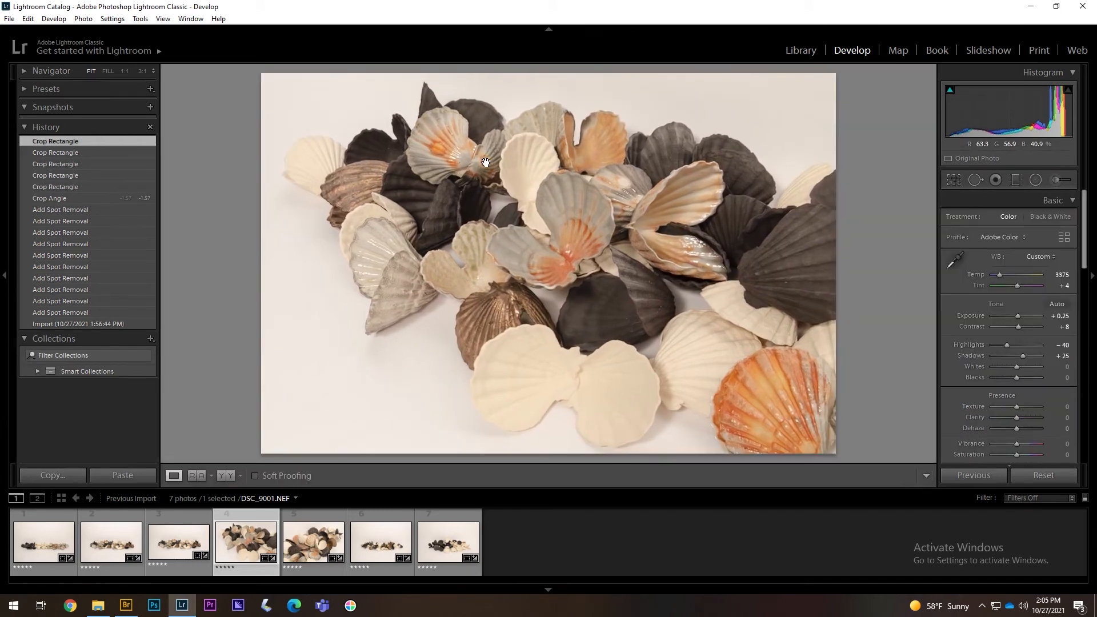
- Refine the fourth photo's crop at its top-left and bottom-left corners
left_click(313, 545)
left_click(249, 546)
left_click(954, 180)
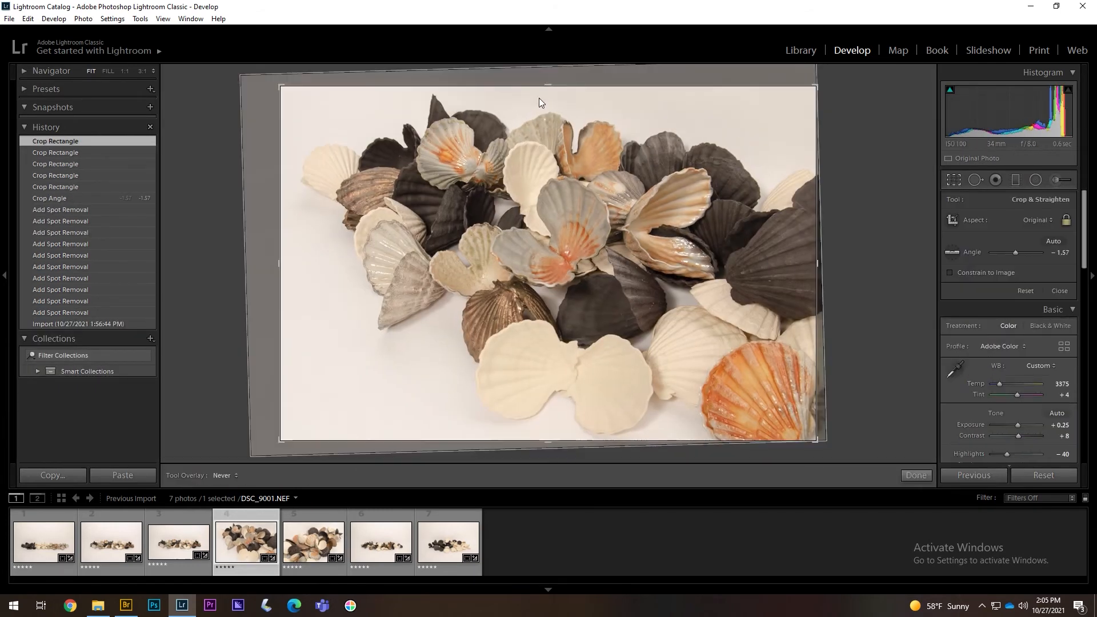
left_click_drag(280, 87, 277, 85)
left_click_drag(280, 87, 271, 82)
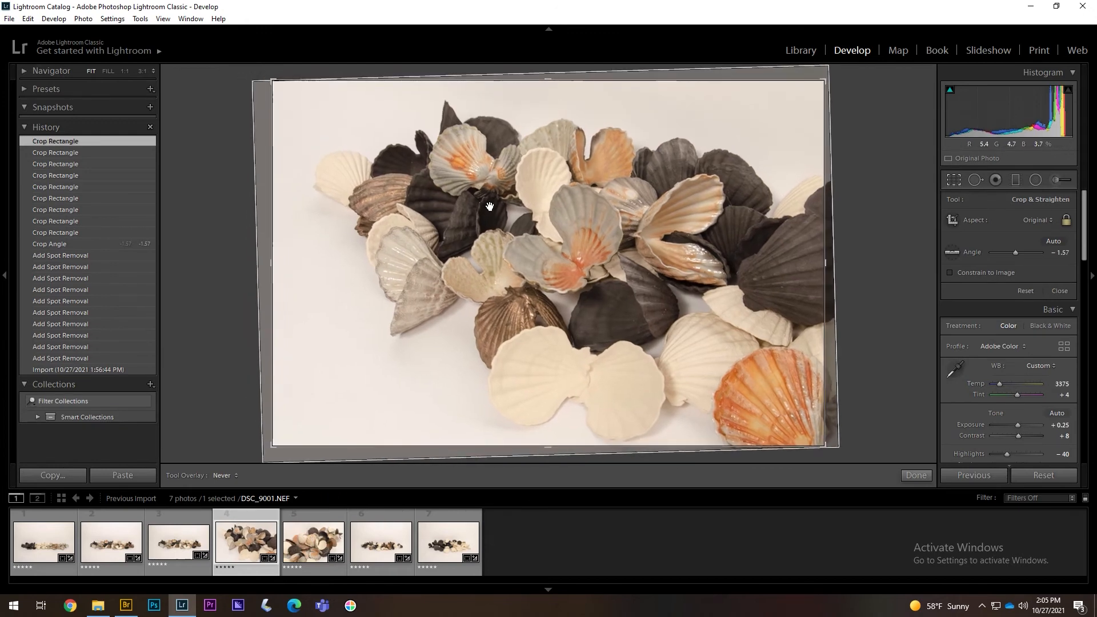
key("Return")
key("Right")
key("Left")
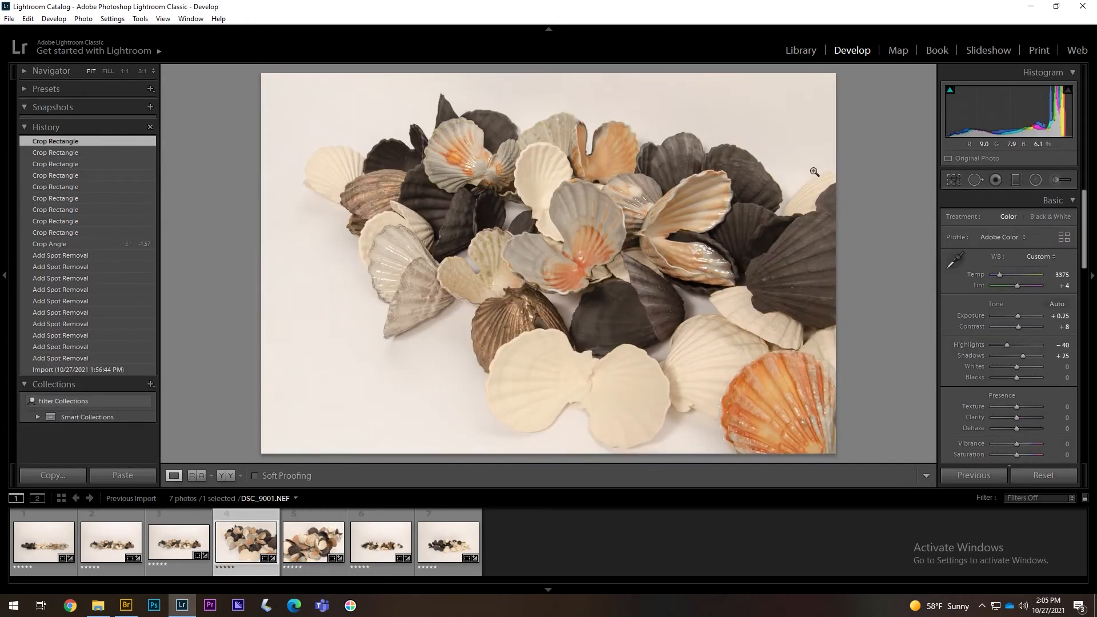
left_click(954, 179)
left_click_drag(272, 446, 290, 435)
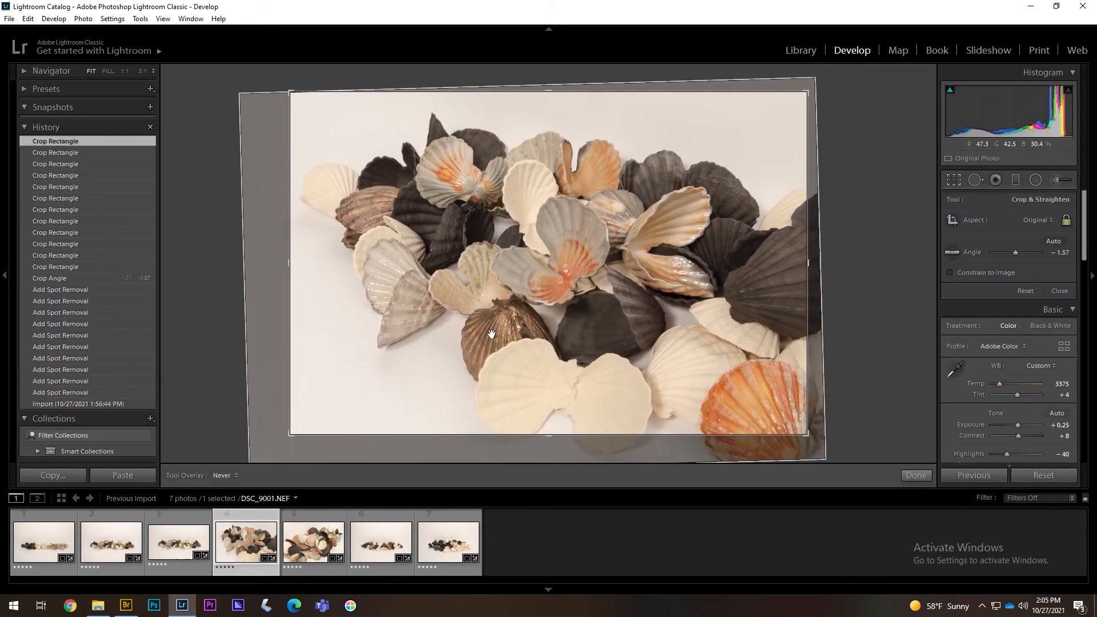
key("Return")
- Straighten the fourth photo further to -2.66° and shift it right in the crop
left_click(953, 180)
left_click(1053, 241)
left_click_drag(542, 220, 537, 218)
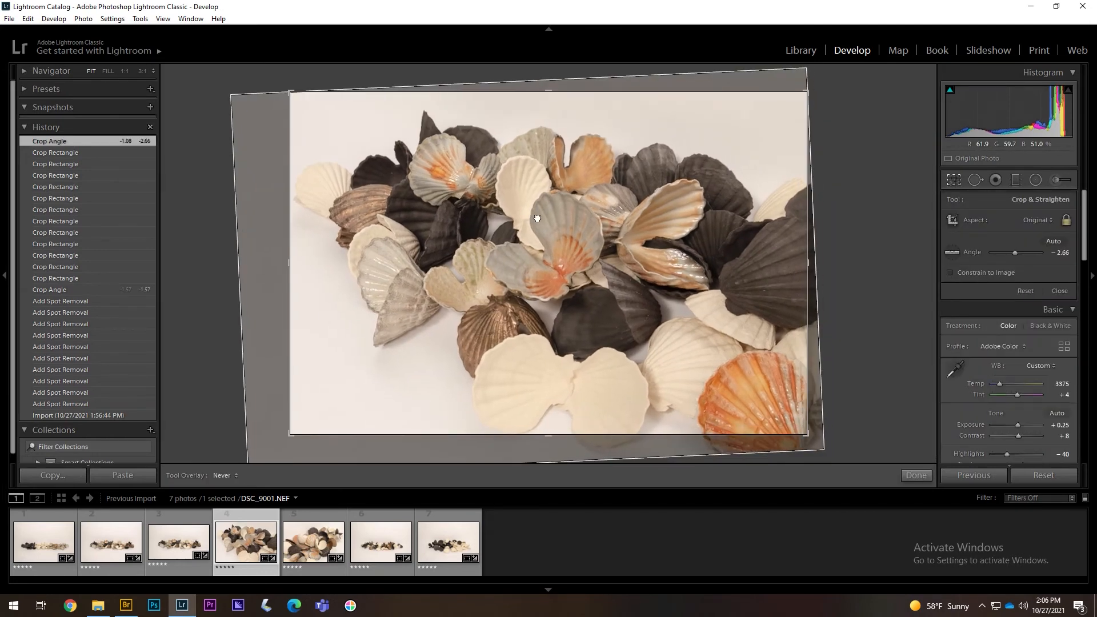
left_click_drag(403, 200, 410, 201)
key("Return")
- Fine-tune the bottom crop corners and photo position for the final crop
key("r")
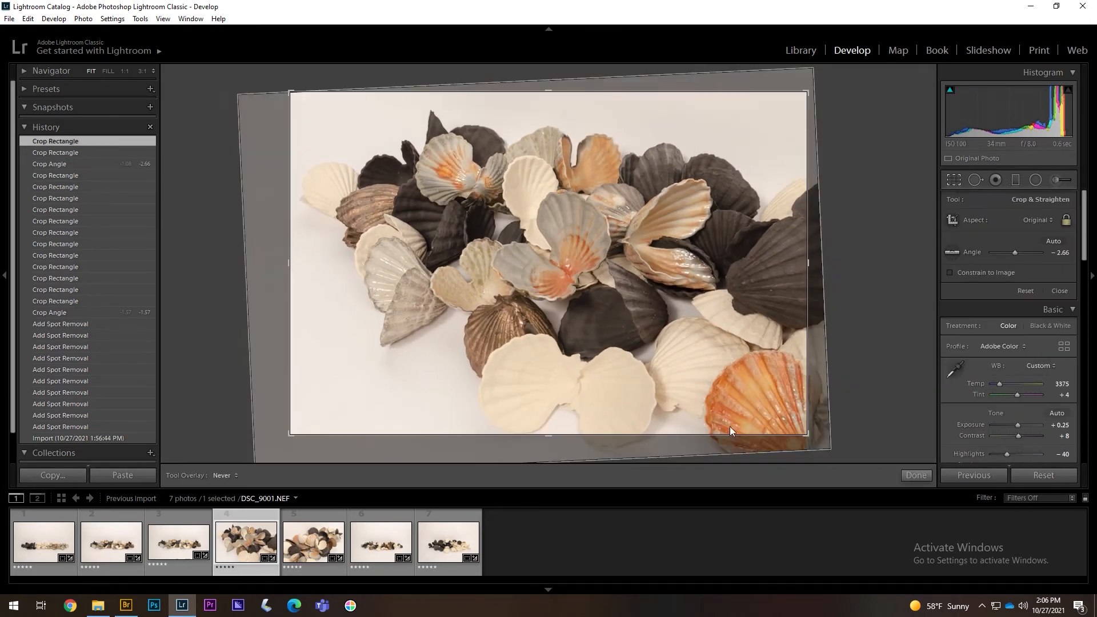
left_click_drag(807, 434, 791, 423)
left_click_drag(679, 317, 641, 319)
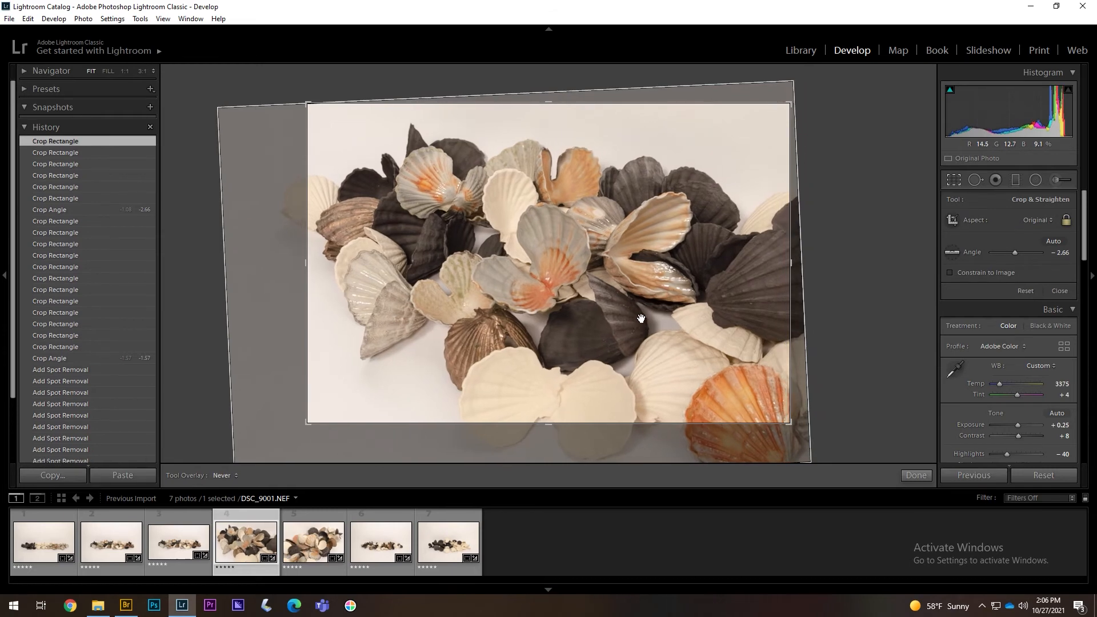
key("r")
key("r")
left_click_drag(307, 424, 303, 426)
left_click_drag(510, 312, 515, 307)
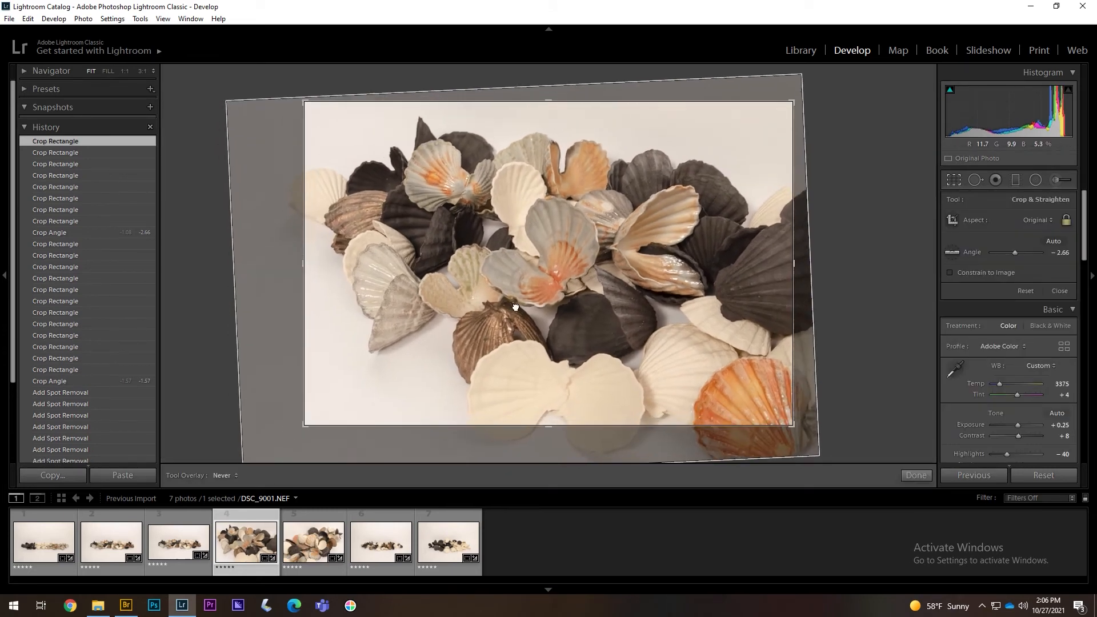
key("r")
- Select all seven shell photos in the filmstrip
key("Right")
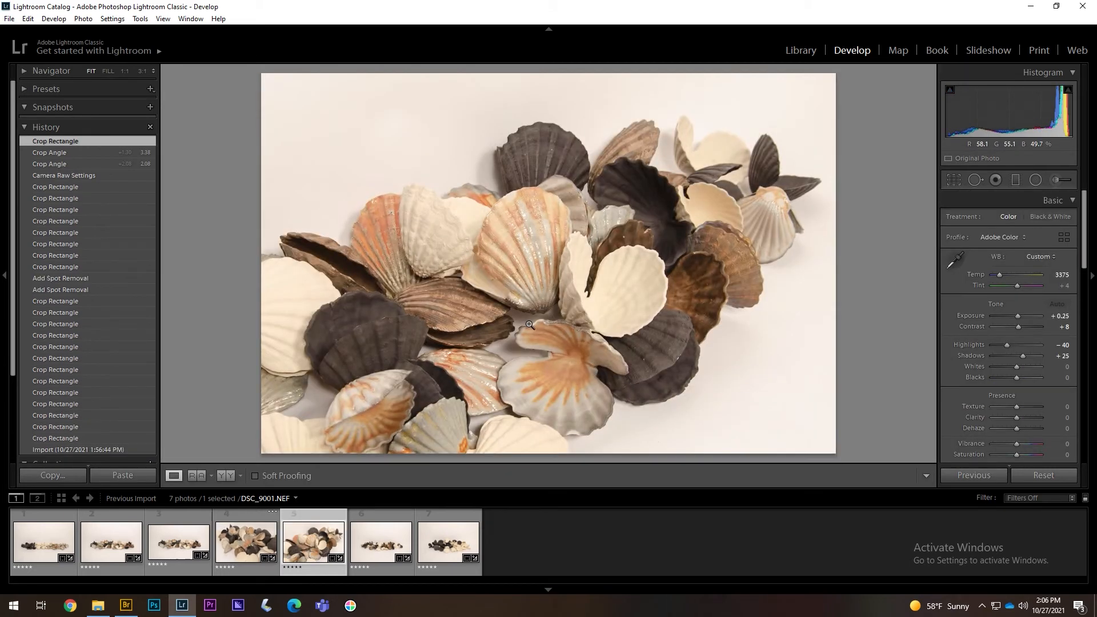
key("Left")
key("Left")
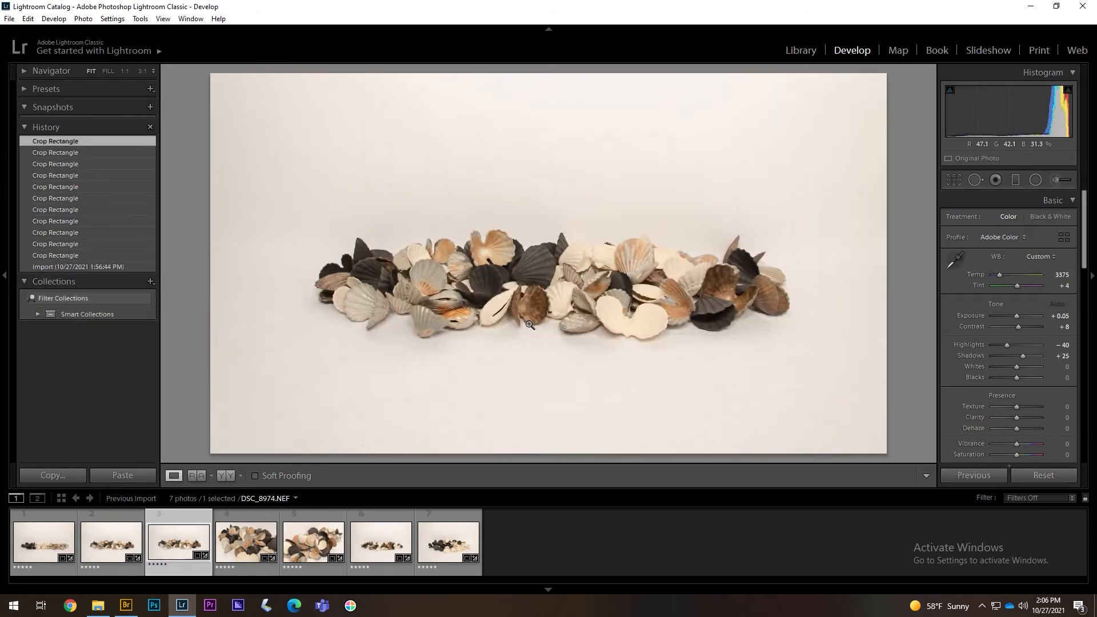
key("Left")
key("Left")
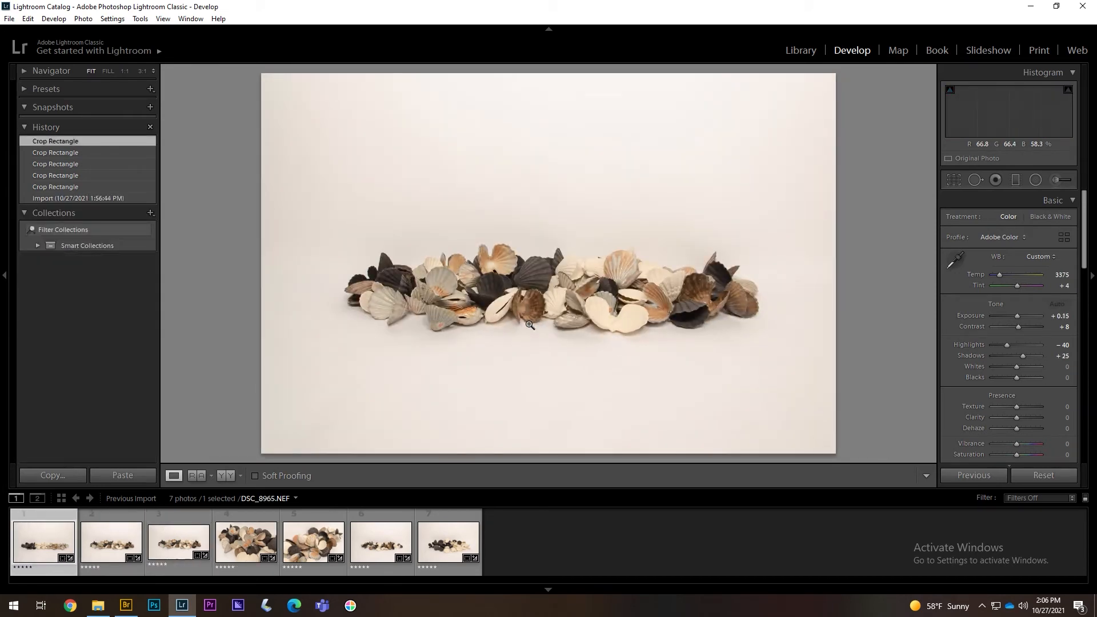
key("Right")
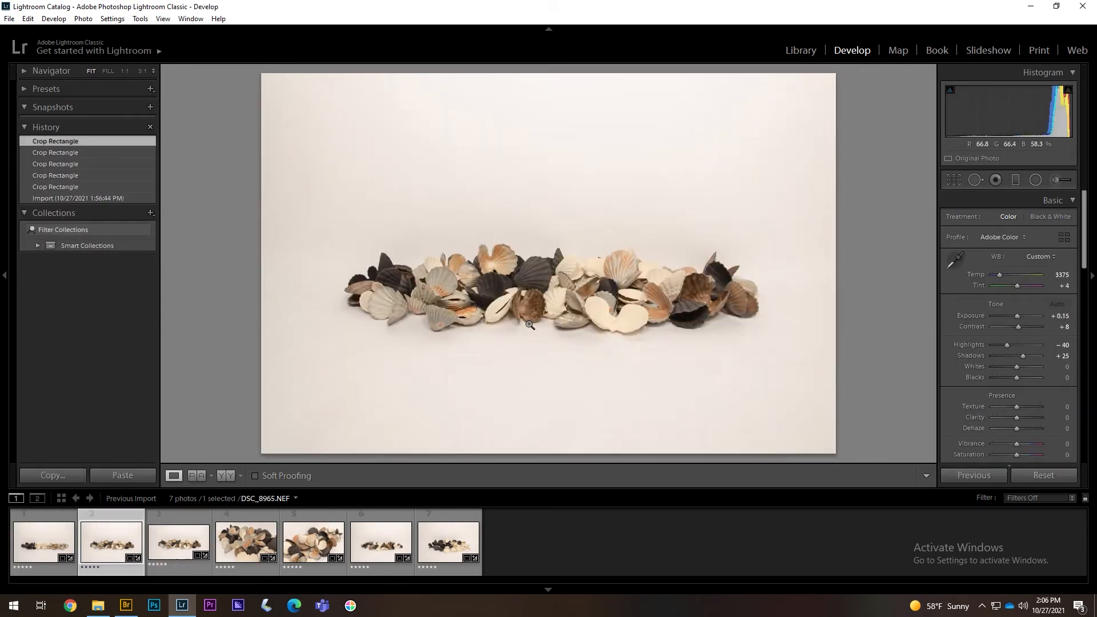
left_click(557, 550)
left_click(58, 545)
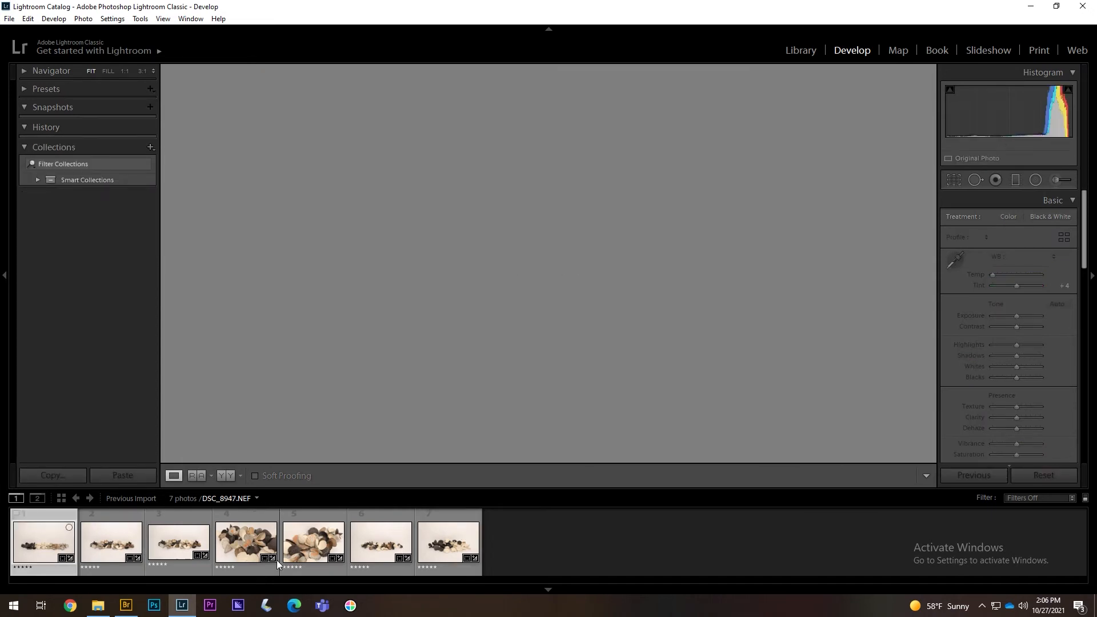
left_click(429, 552, "shift")
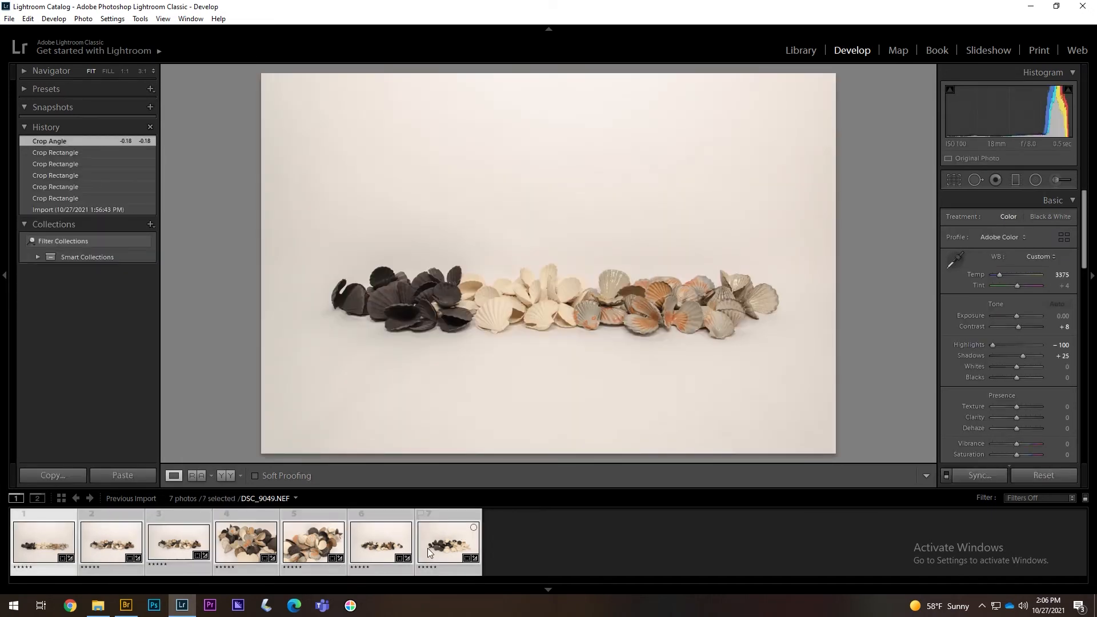
- Save metadata to files for the seven selected photos and confirm with Continue
right_click(429, 552)
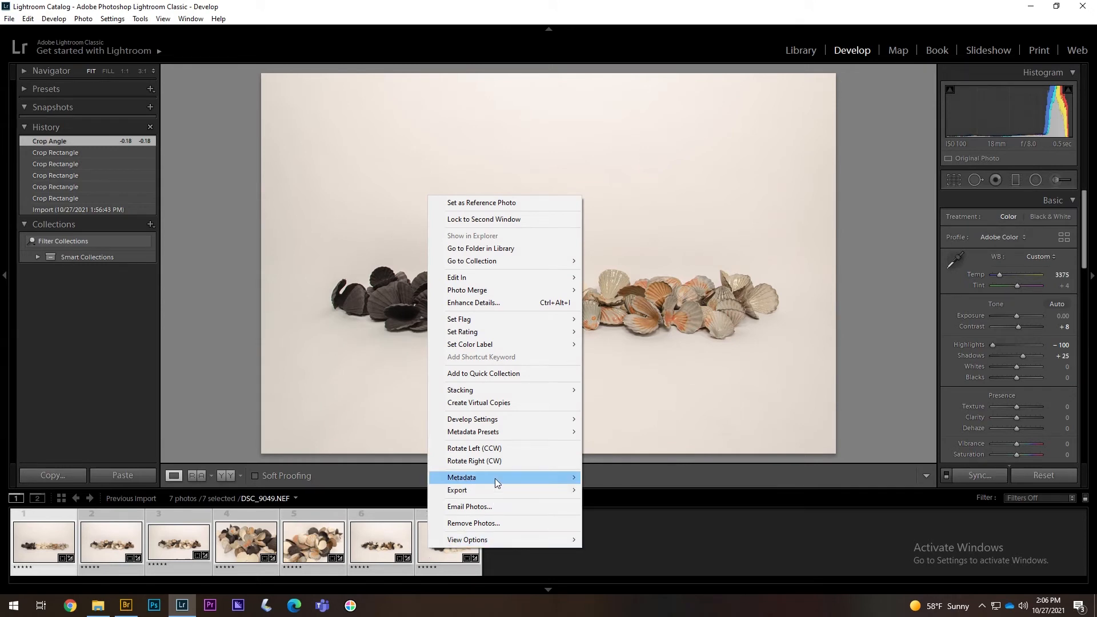
mouse_move(496, 483)
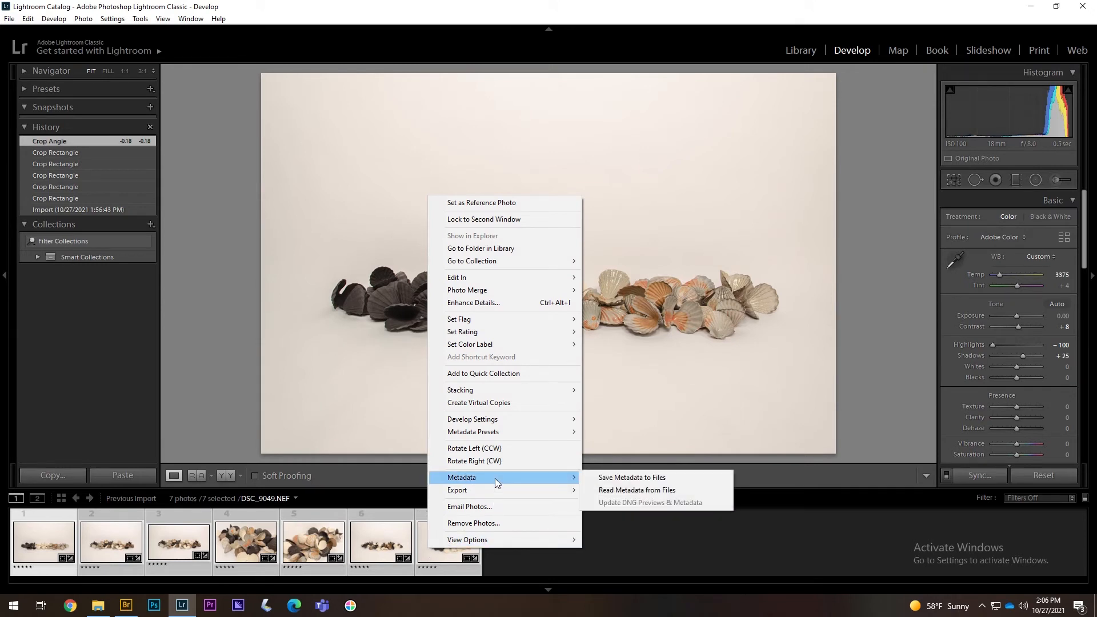
left_click(598, 478)
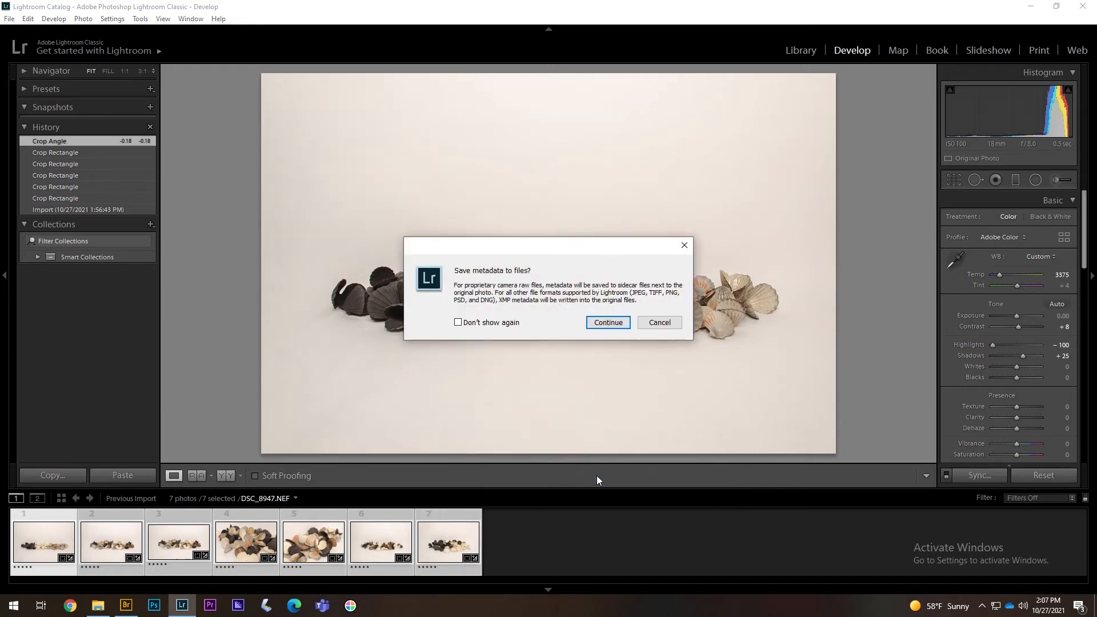
left_click(609, 323)
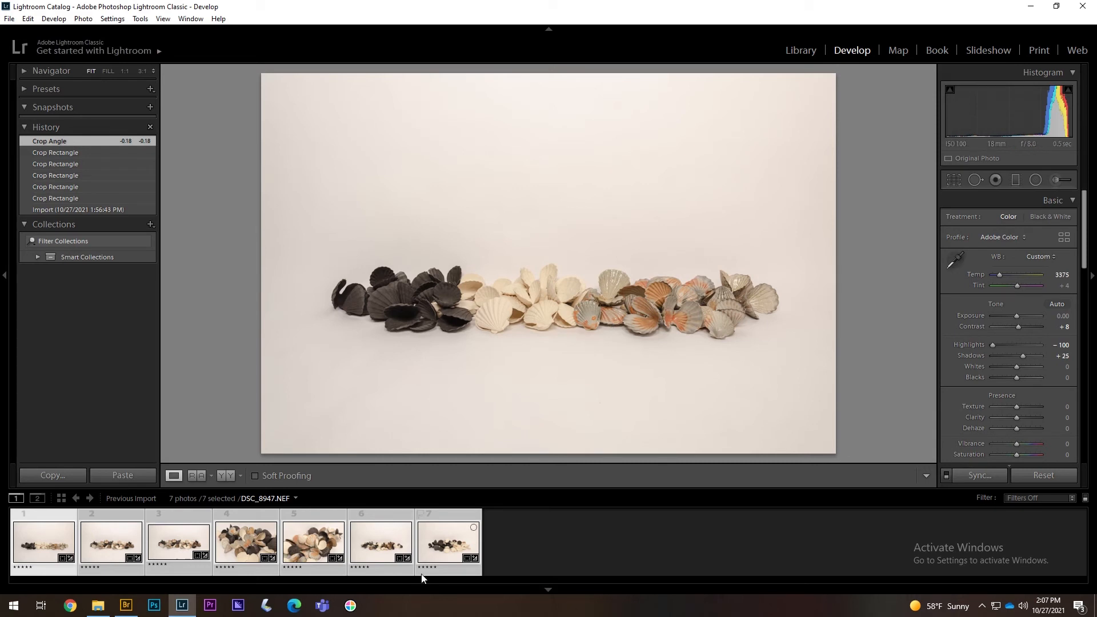
- In Bridge, preview DSC_8965, DSC_8947, DSC_9049, DSC_9010, DSC_9022 and DSC_9001
left_click(123, 606)
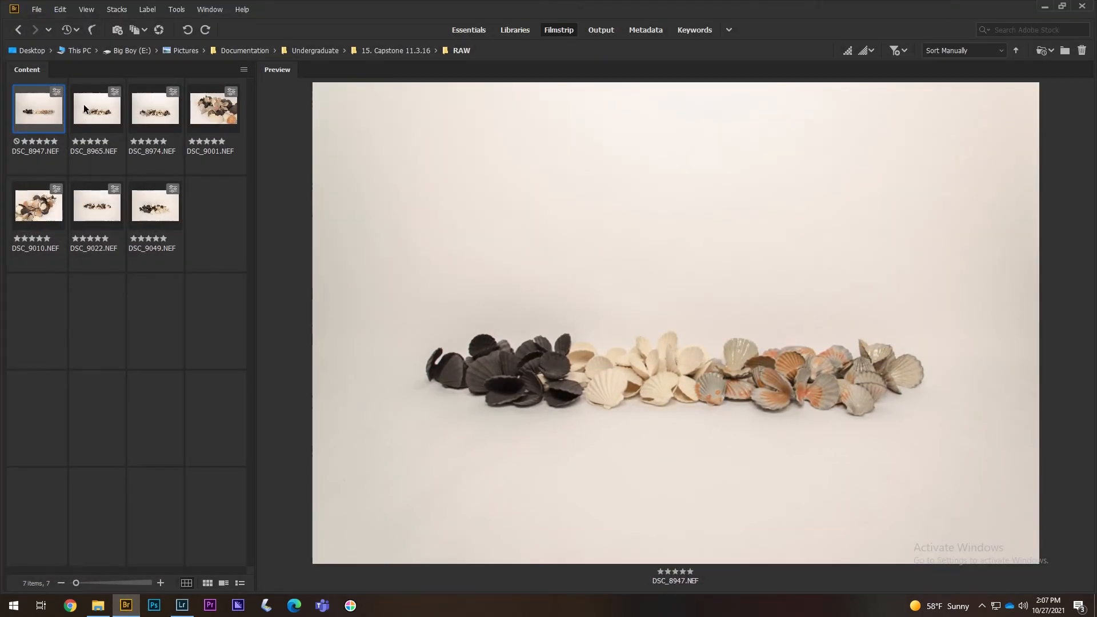
left_click(83, 104)
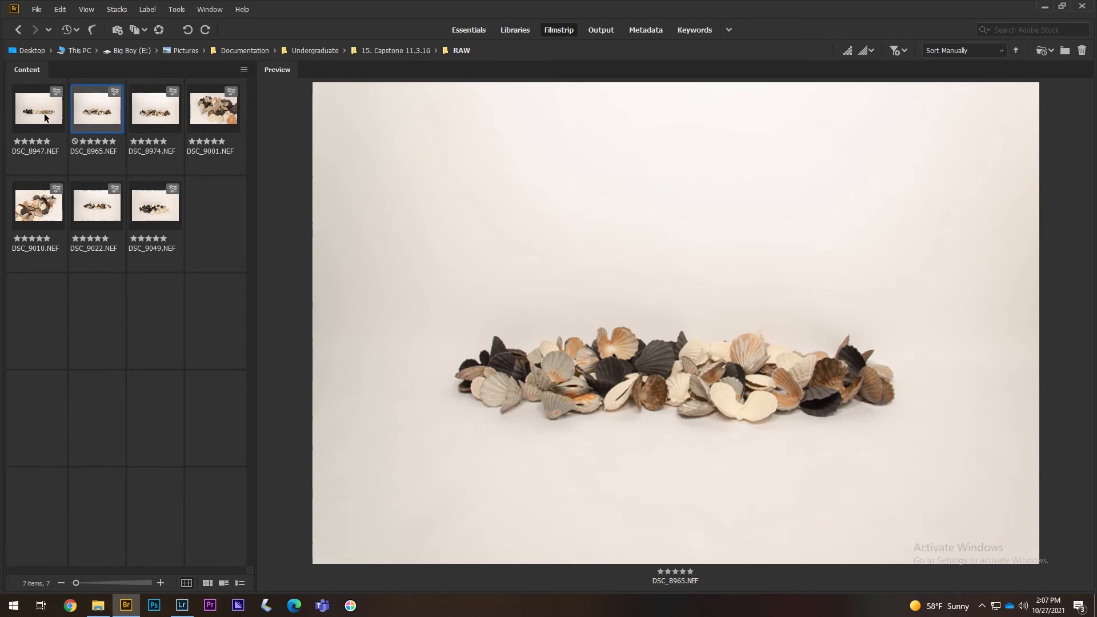
left_click(46, 117)
left_click(161, 213)
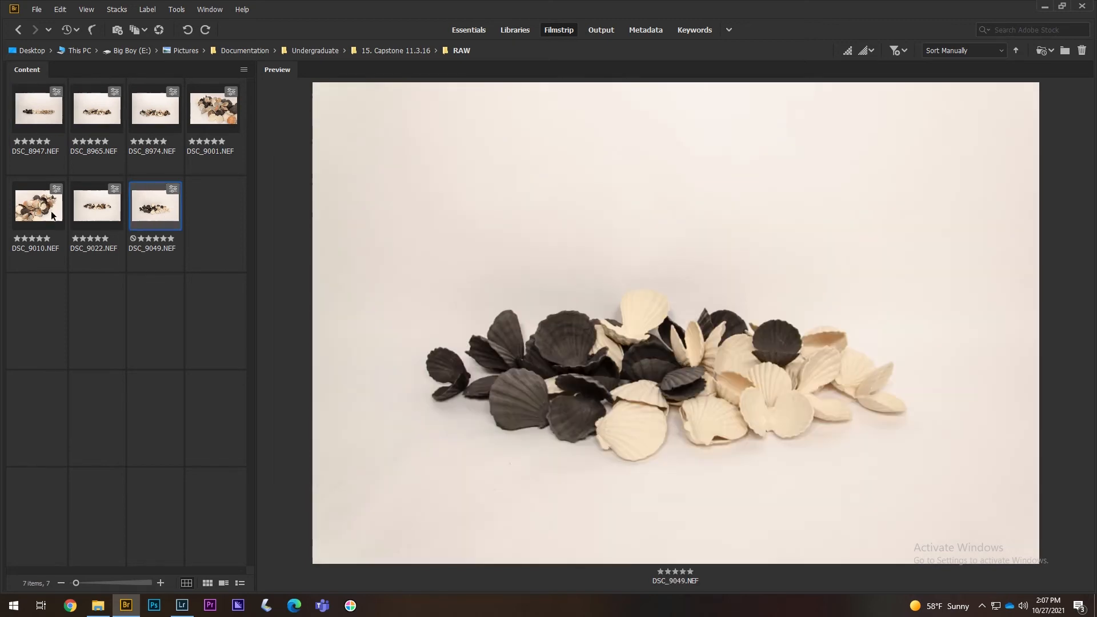
left_click(44, 213)
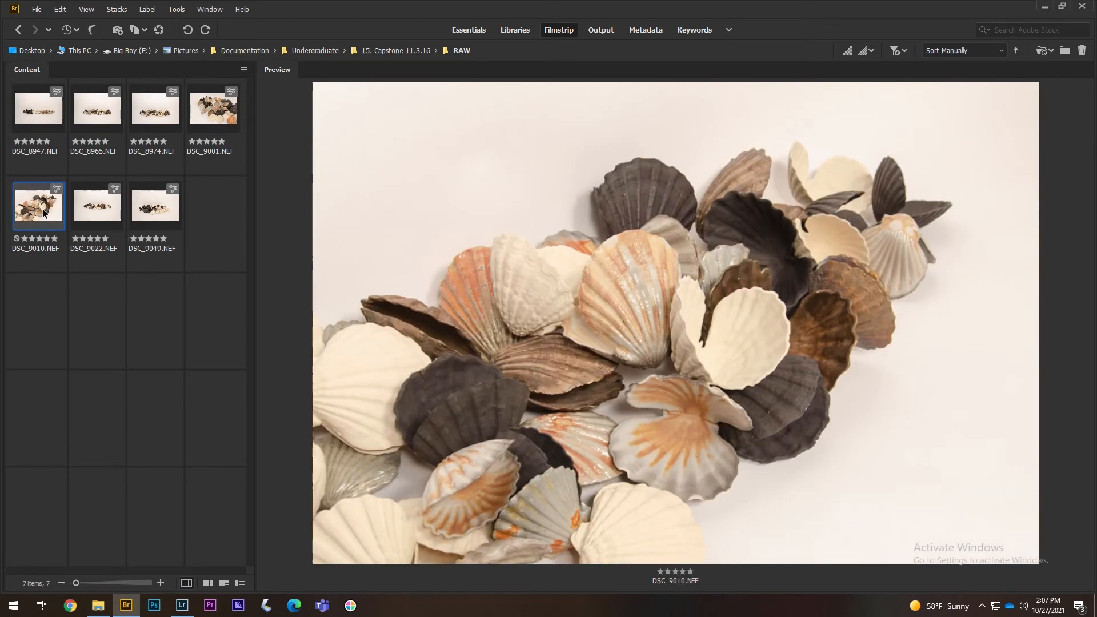
left_click(104, 213)
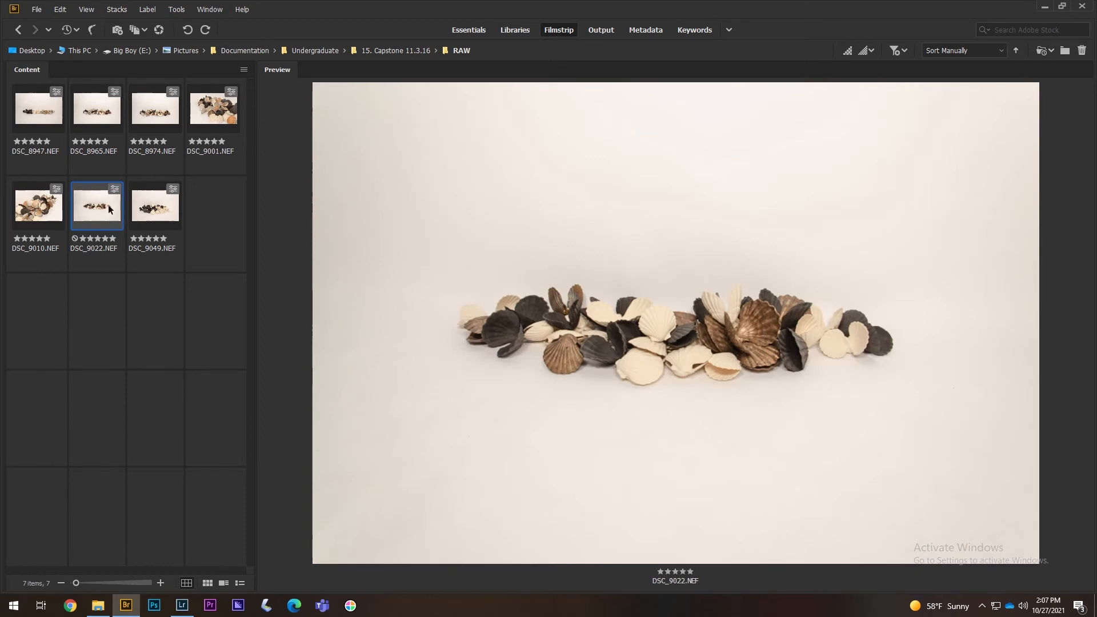
left_click(213, 121)
- Open the RAW folder and preview DSC_9022, DSC_9049, DSC_8974, DSC_8947 and DSC_8965
left_click(19, 29)
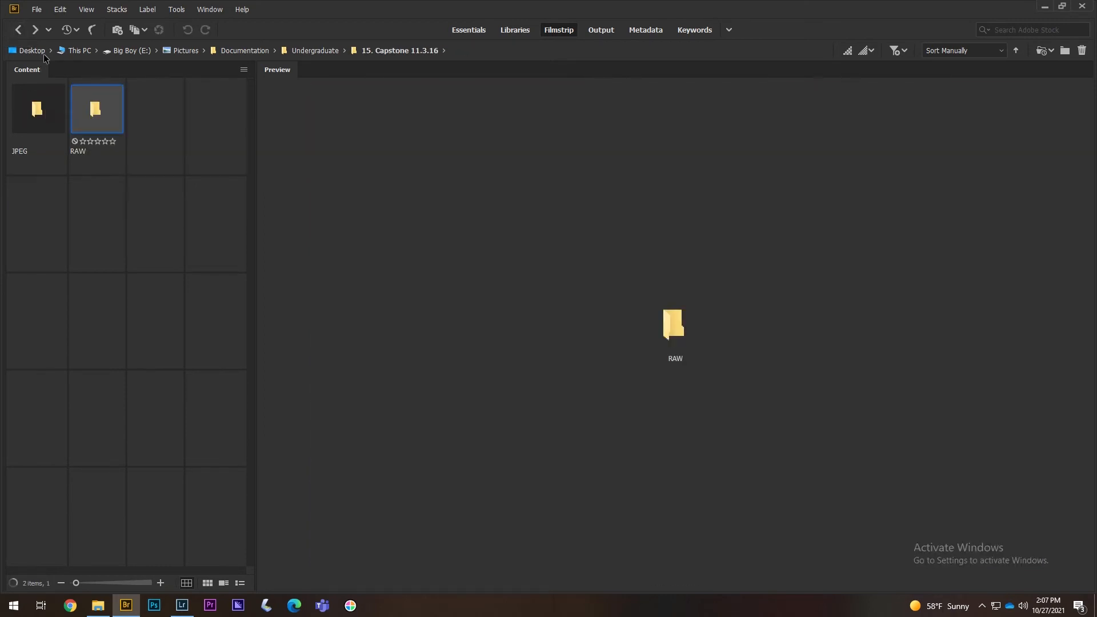
double_click(90, 112)
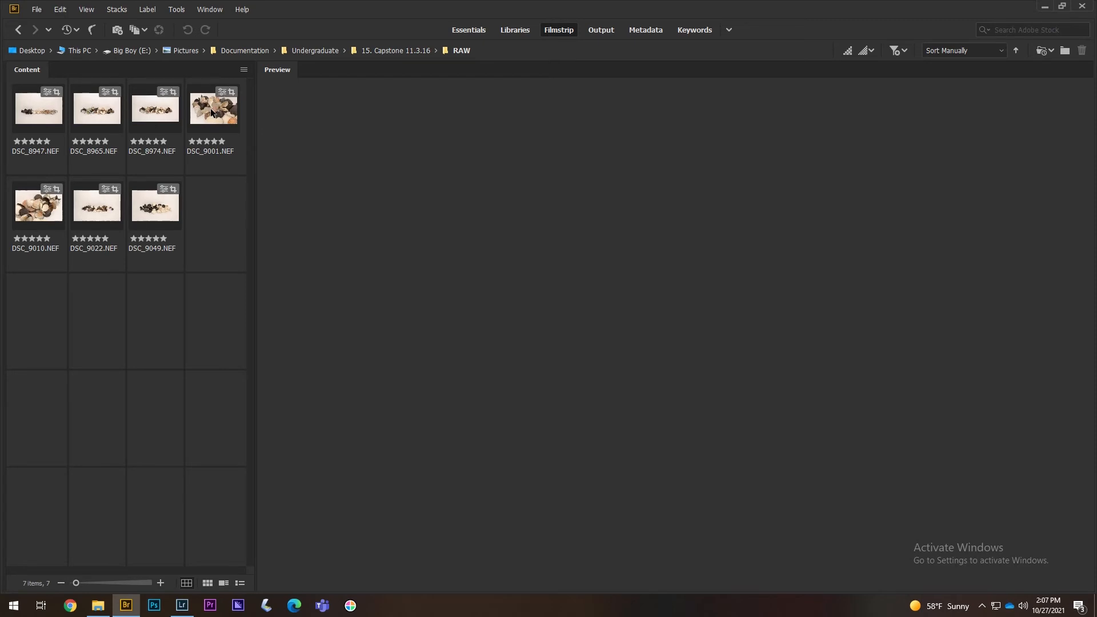
left_click(89, 216)
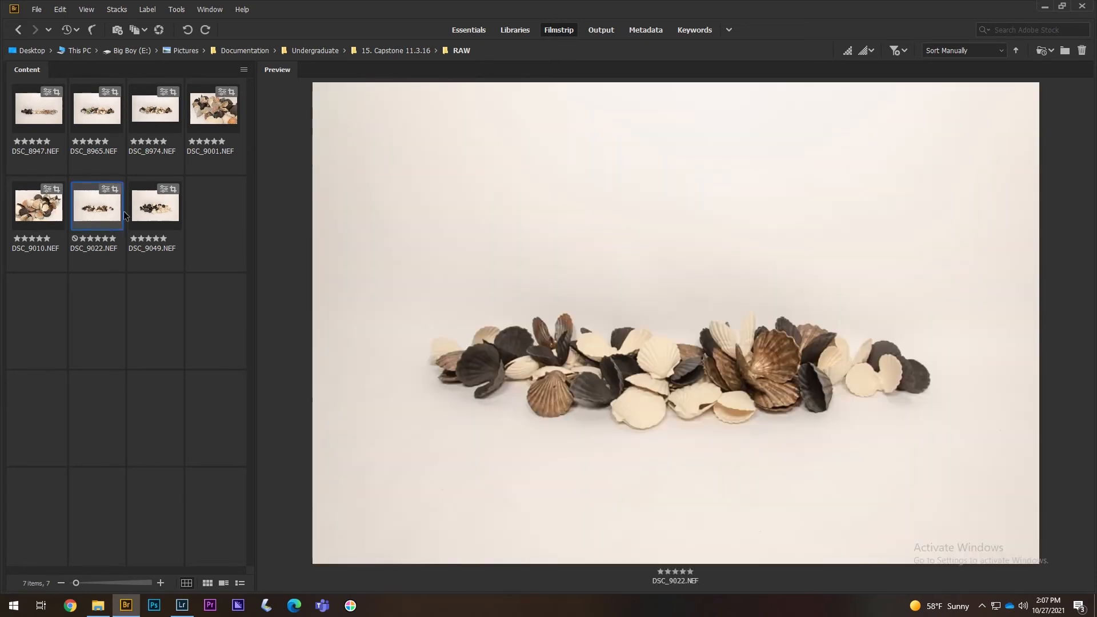
left_click(160, 212)
left_click(100, 221)
left_click(169, 111)
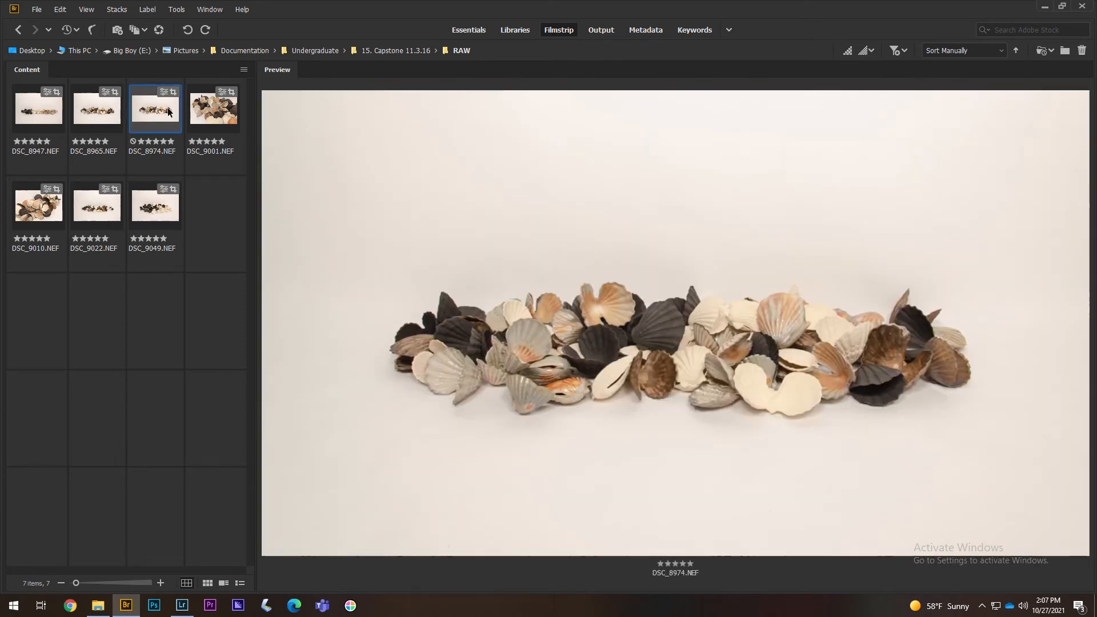
left_click(34, 119)
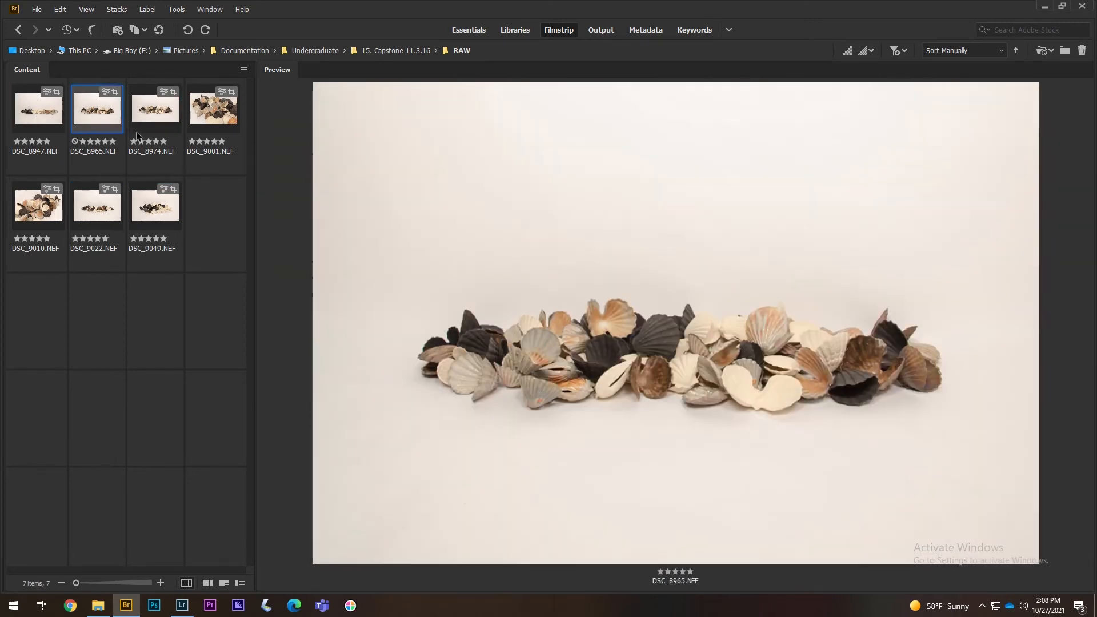
left_click(151, 133)
left_click(116, 128)
- Compare DSC_8974 with DSC_8965, then preview DSC_9001 and DSC_9010
key("Right")
key("Left")
key("Right")
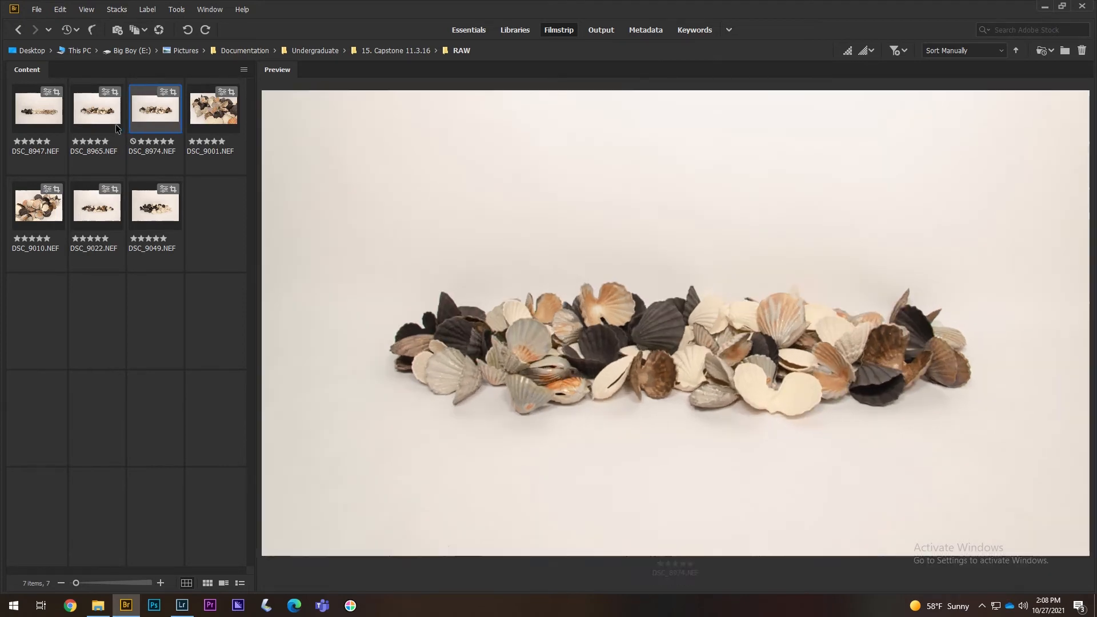
key("Left")
left_click(209, 123)
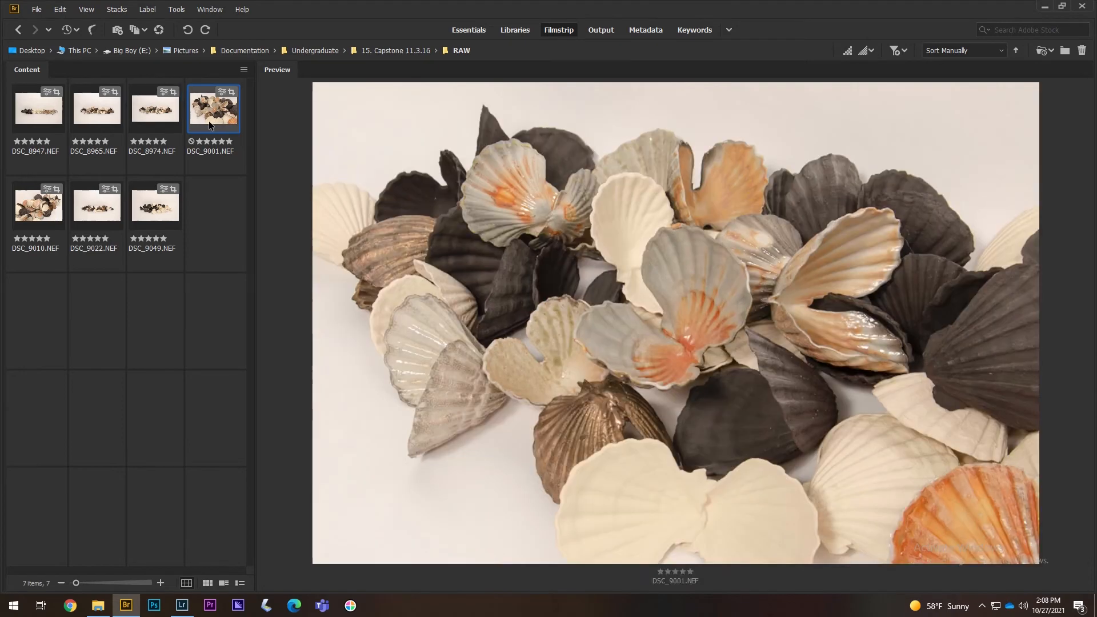
left_click(23, 207)
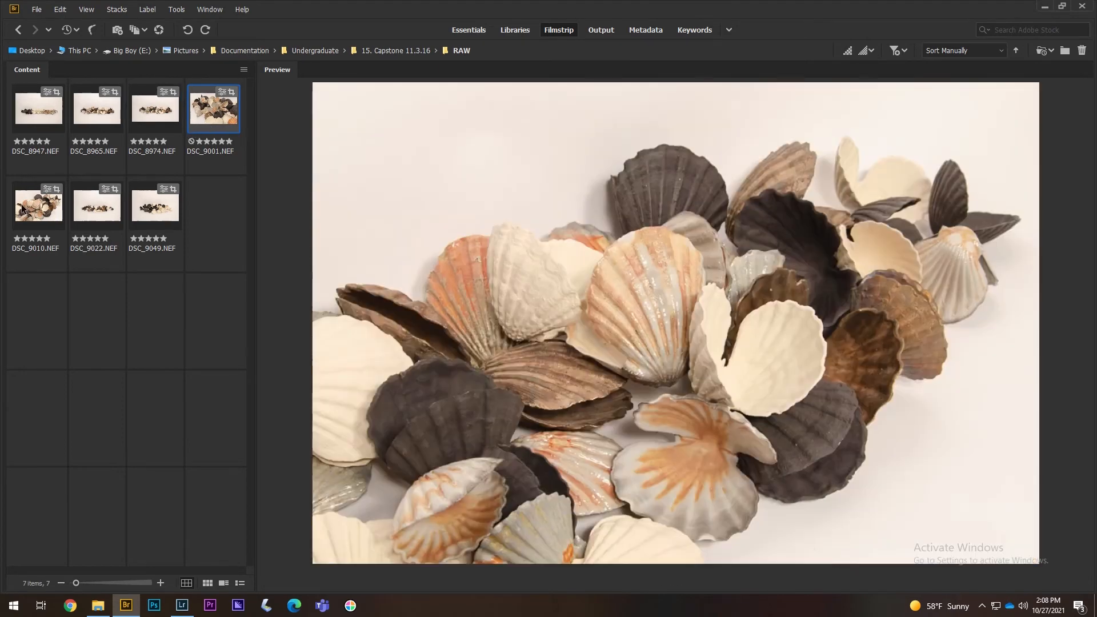
left_click(212, 123)
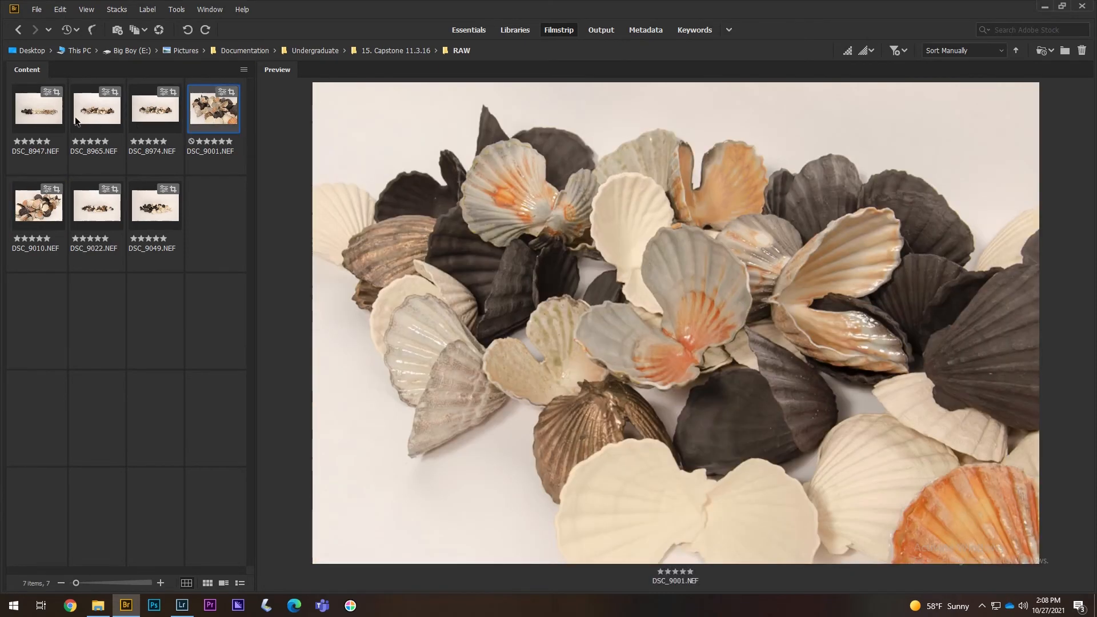
- Select all seven photos from DSC_8947 and bring up their context commands
left_click(56, 119)
left_click(147, 206, "shift")
right_click(147, 207)
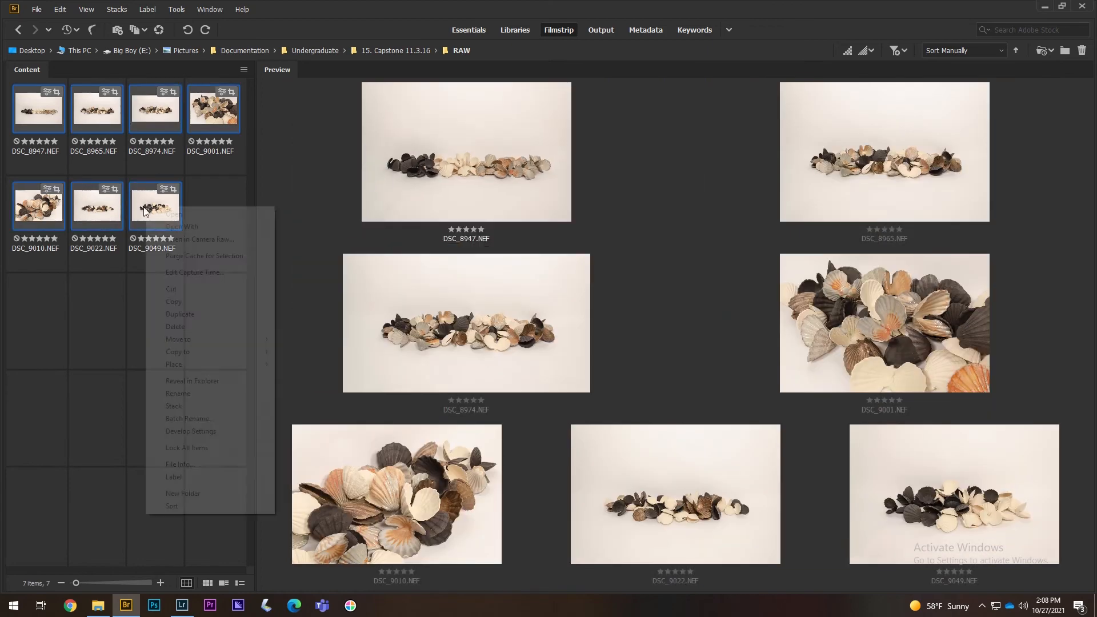
- Open all seven photos in Camera Raw, browsing DSC_9010, DSC_9001 and DSC_9022 before DSC_9049
left_click(192, 239)
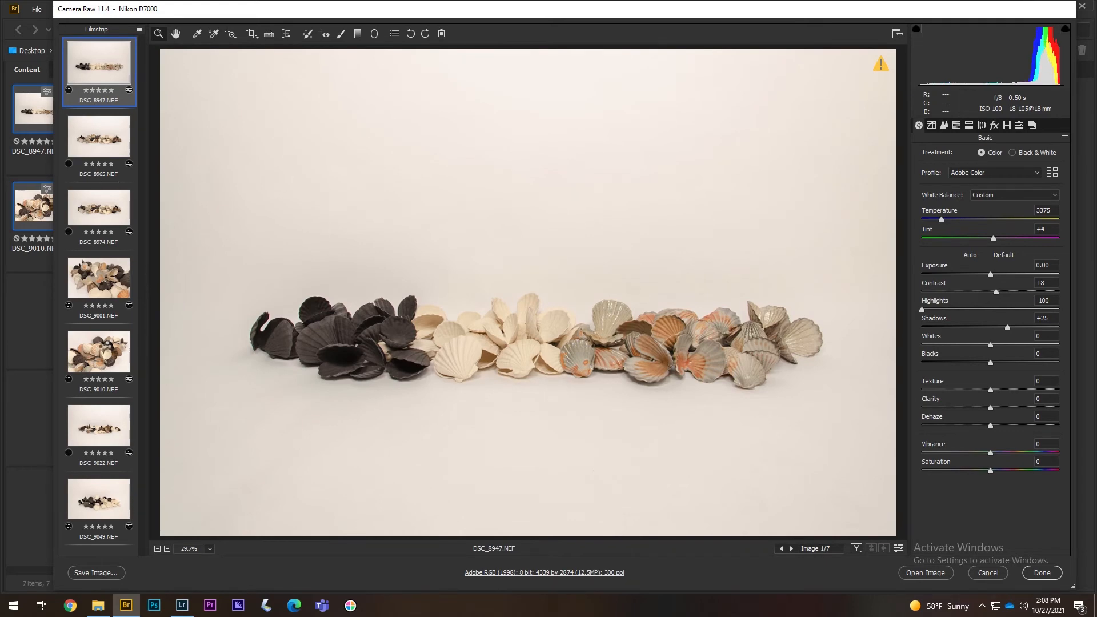
left_click(98, 351)
left_click(98, 278)
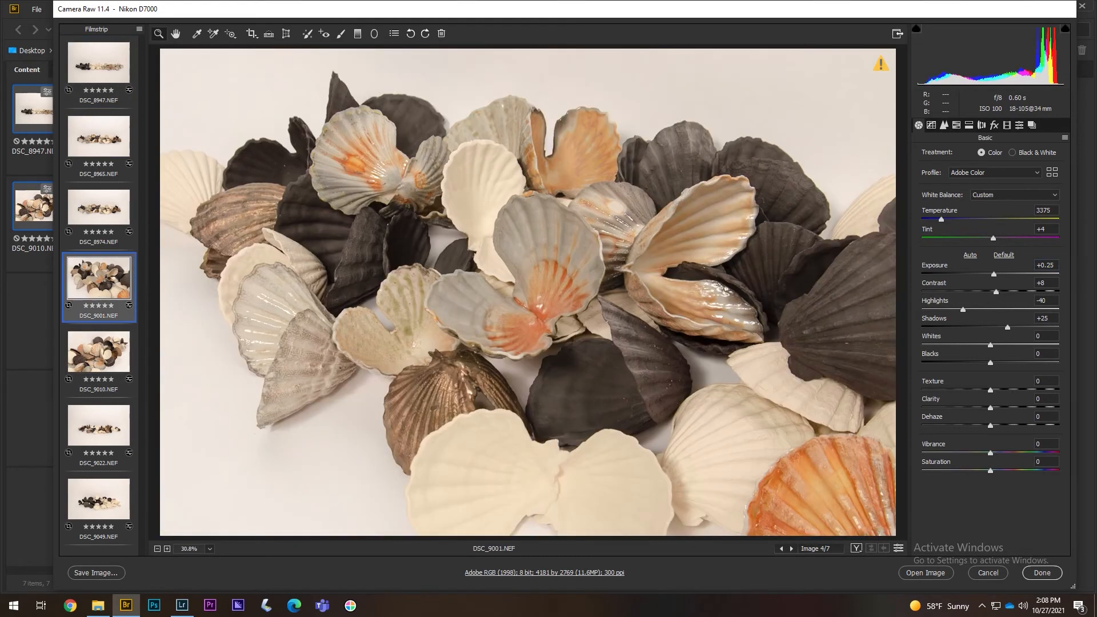
left_click(135, 427)
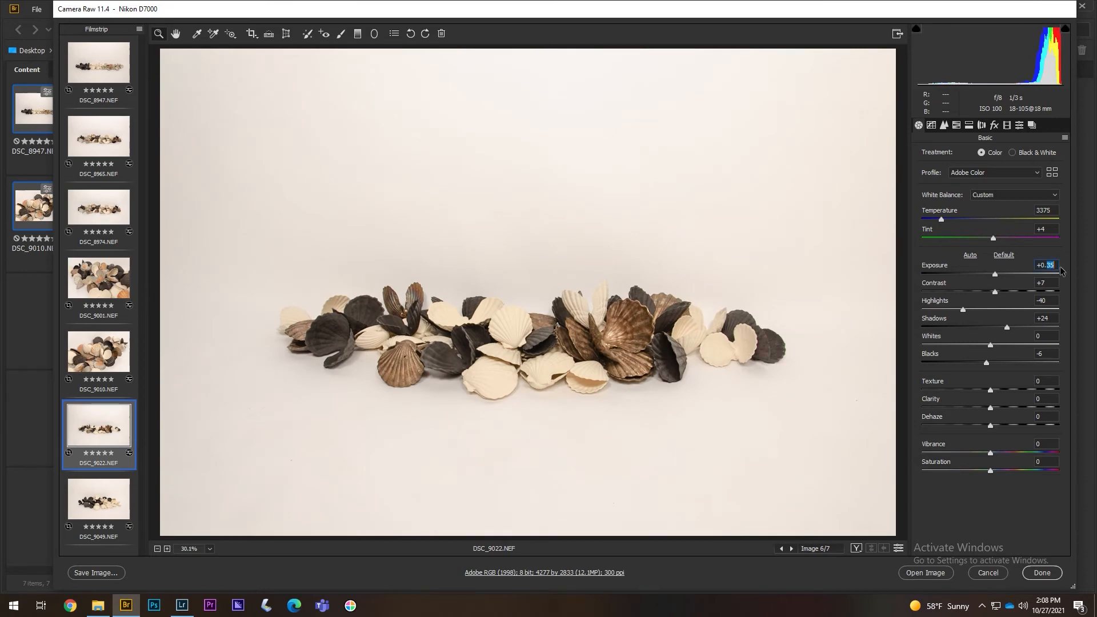
left_click(106, 503)
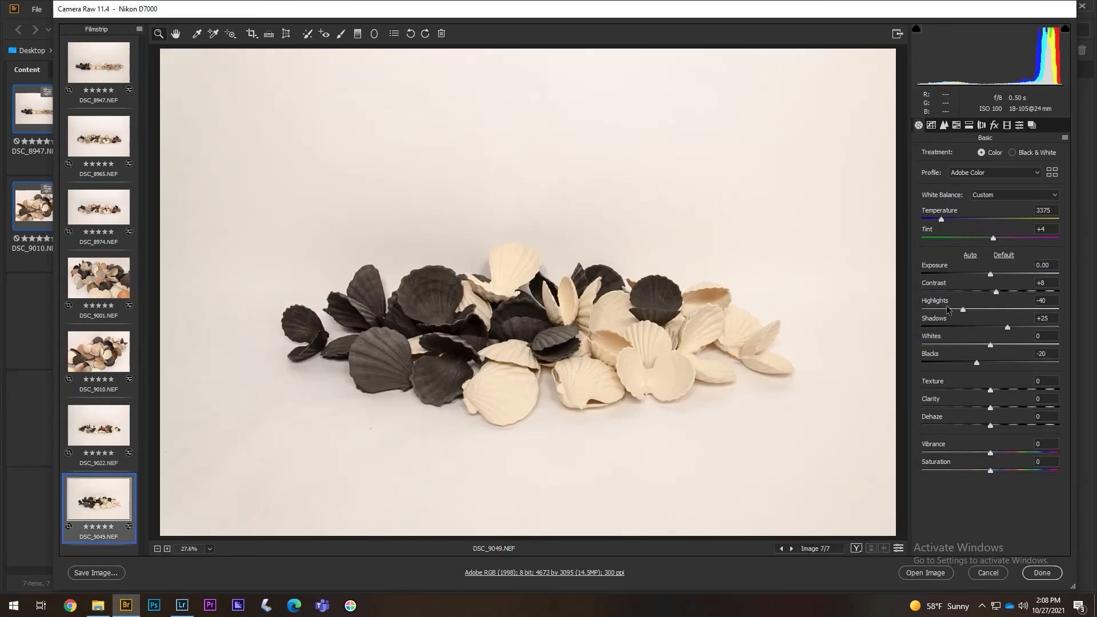
- Set DSC_9049's highlights to -60 and exposure to +0.10
left_click_drag(947, 309, 951, 318)
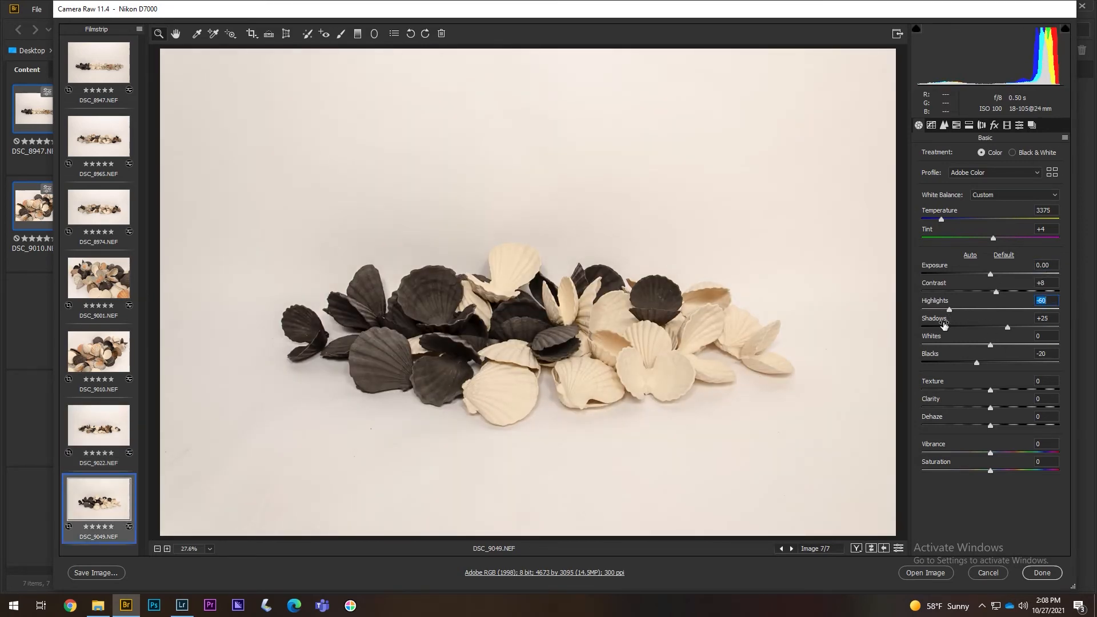
left_click(99, 418)
left_click(98, 510)
double_click(1050, 263)
type("20")
key("Return")
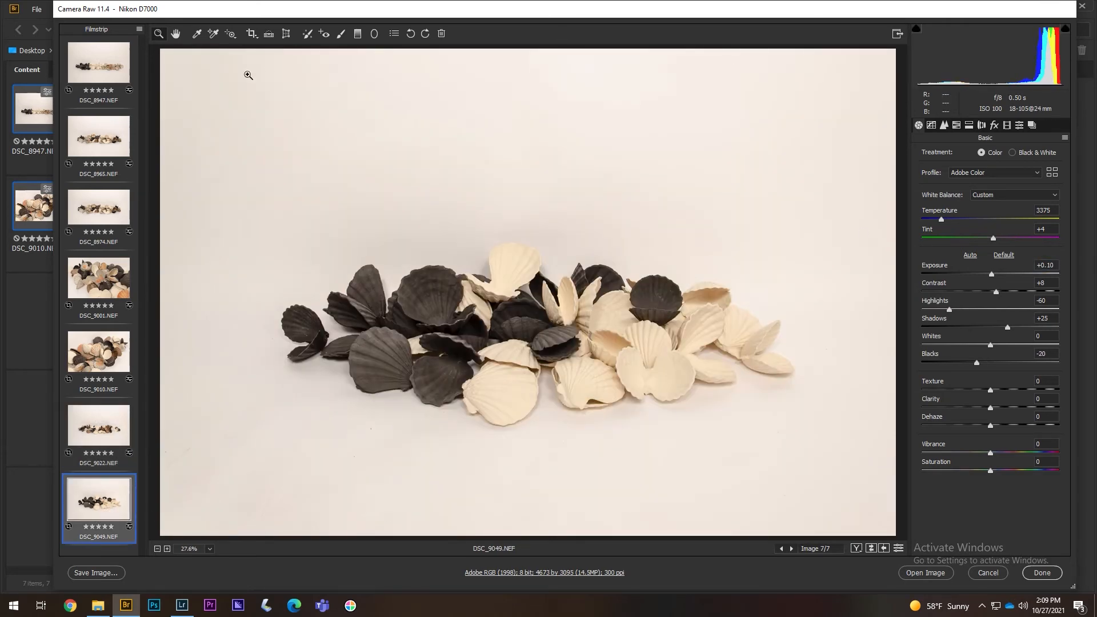
- Rotate DSC_9049's crop slightly to level the shells, finish with Done, and select it alone in Bridge
left_click(252, 38)
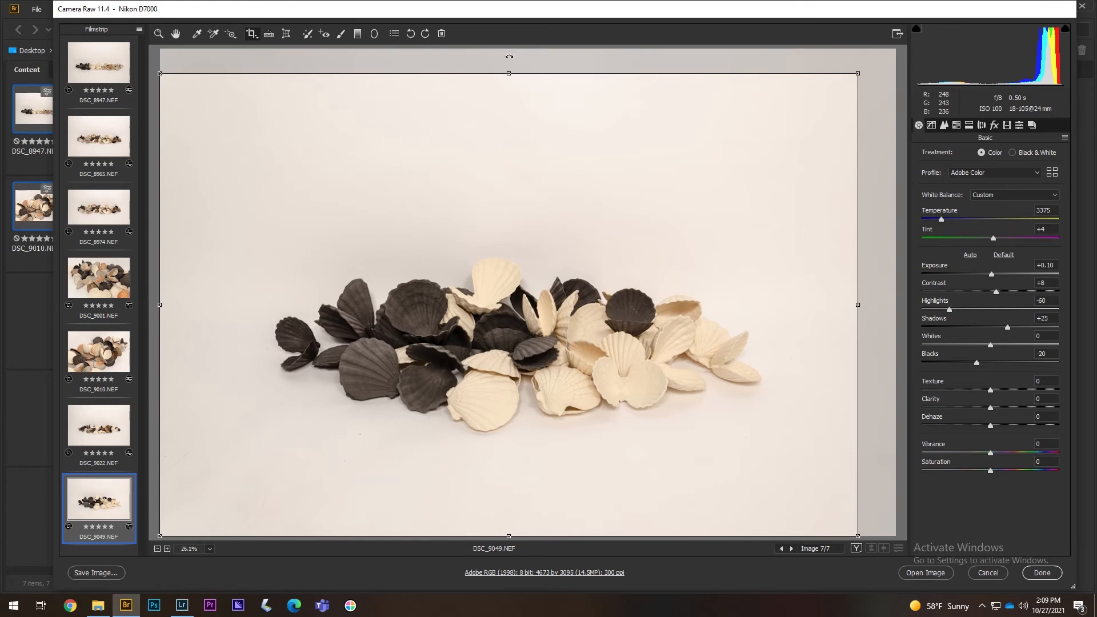
left_click_drag(509, 56, 510, 56)
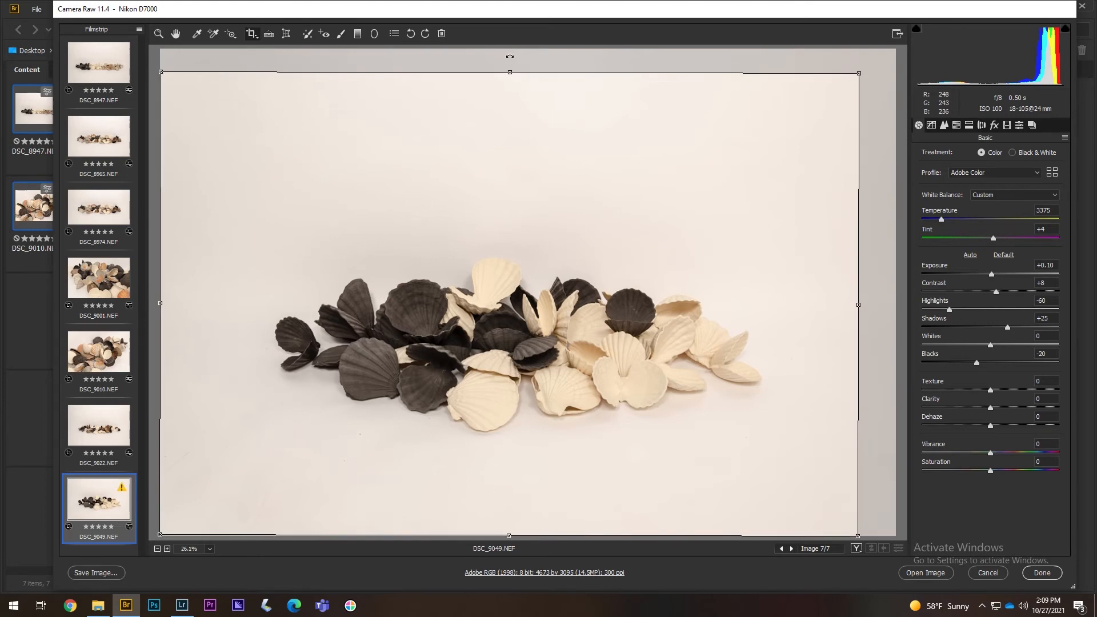
left_click(1042, 573)
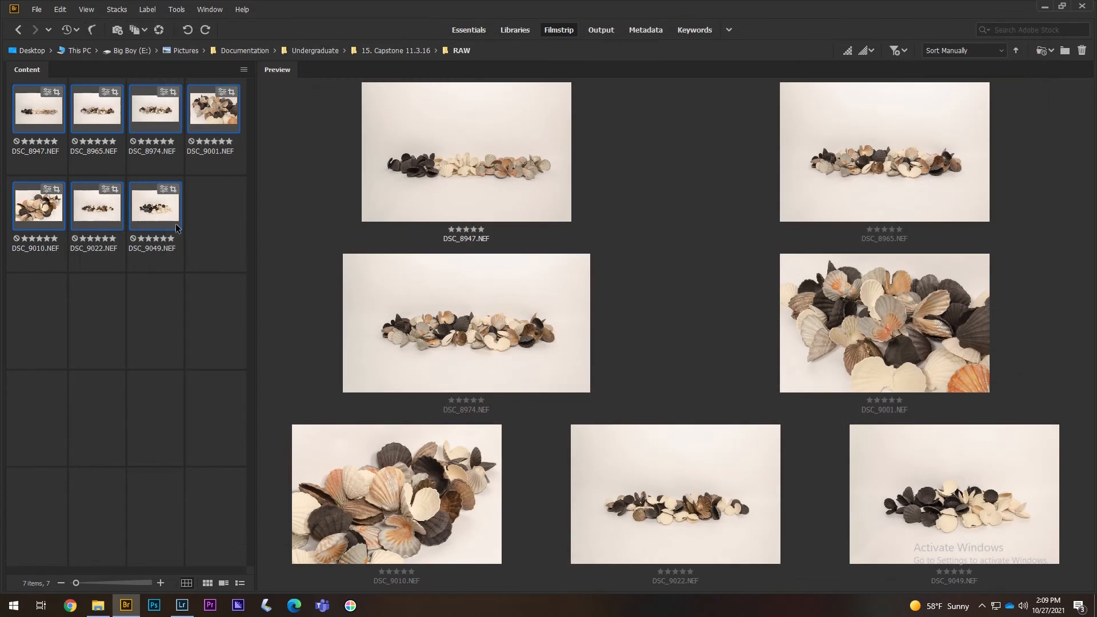
left_click(175, 227)
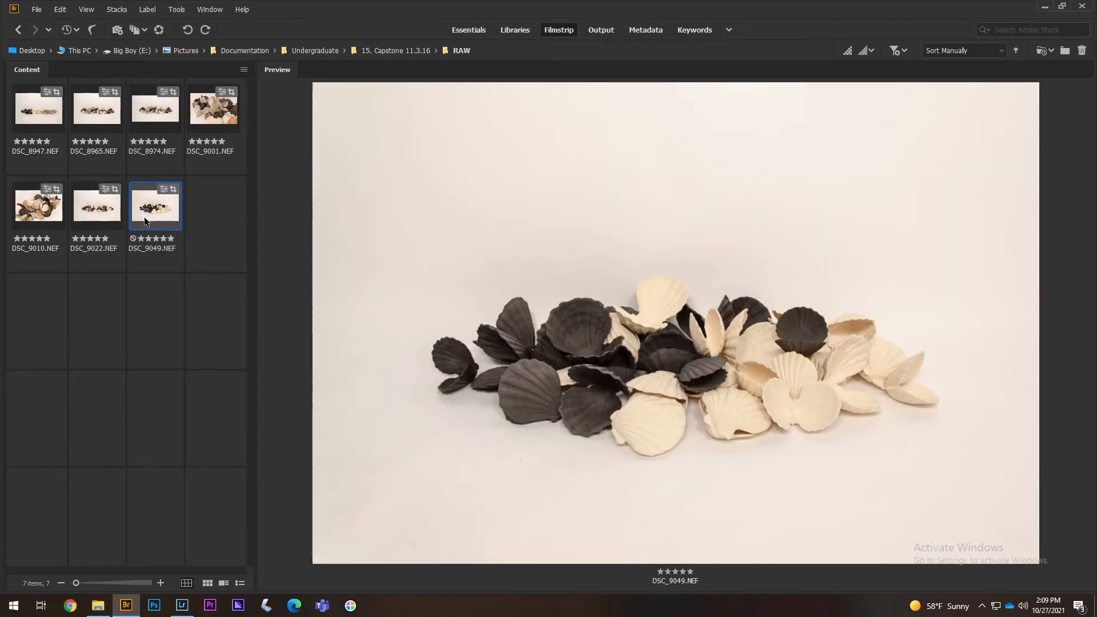
- In Lightroom, load the externally changed Camera Raw edits for DSC_9049
left_click(172, 609)
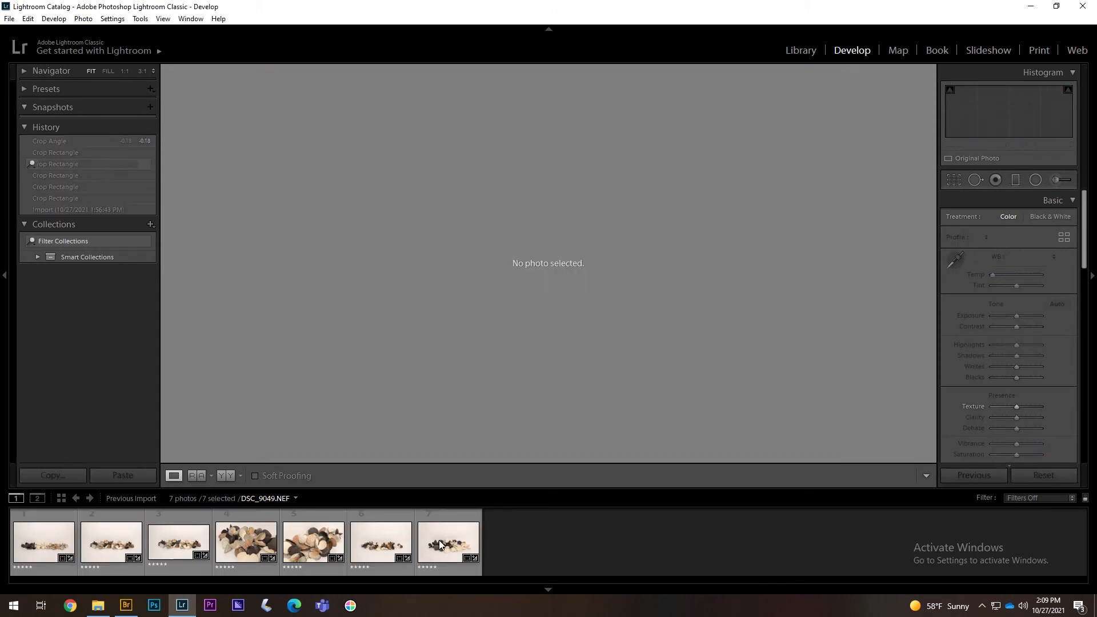
left_click(440, 544)
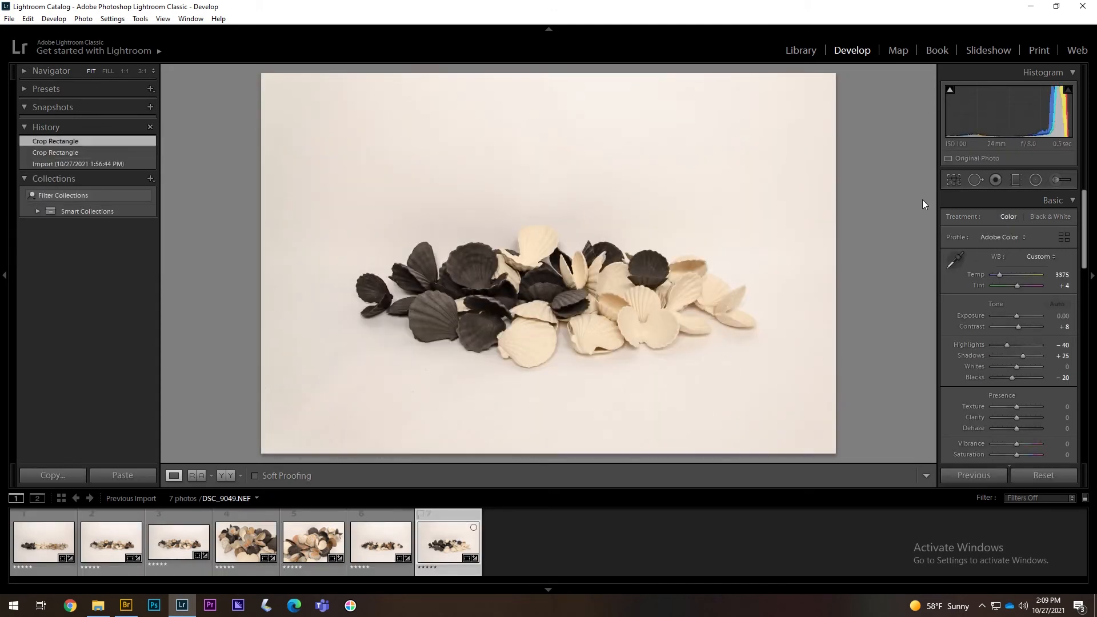
left_click(954, 180)
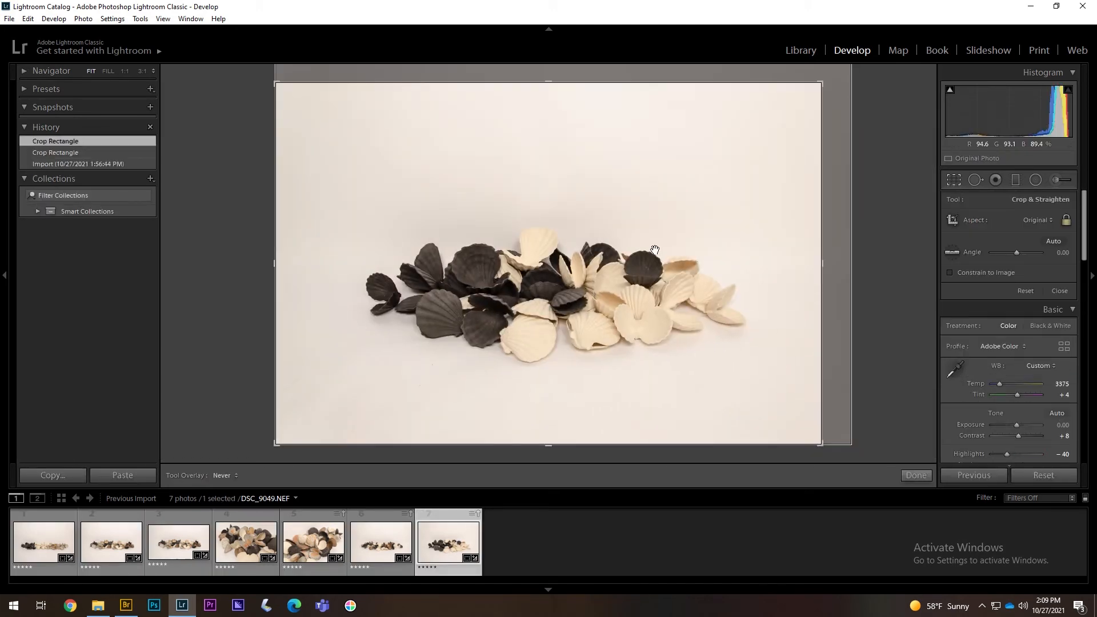
left_click(478, 514)
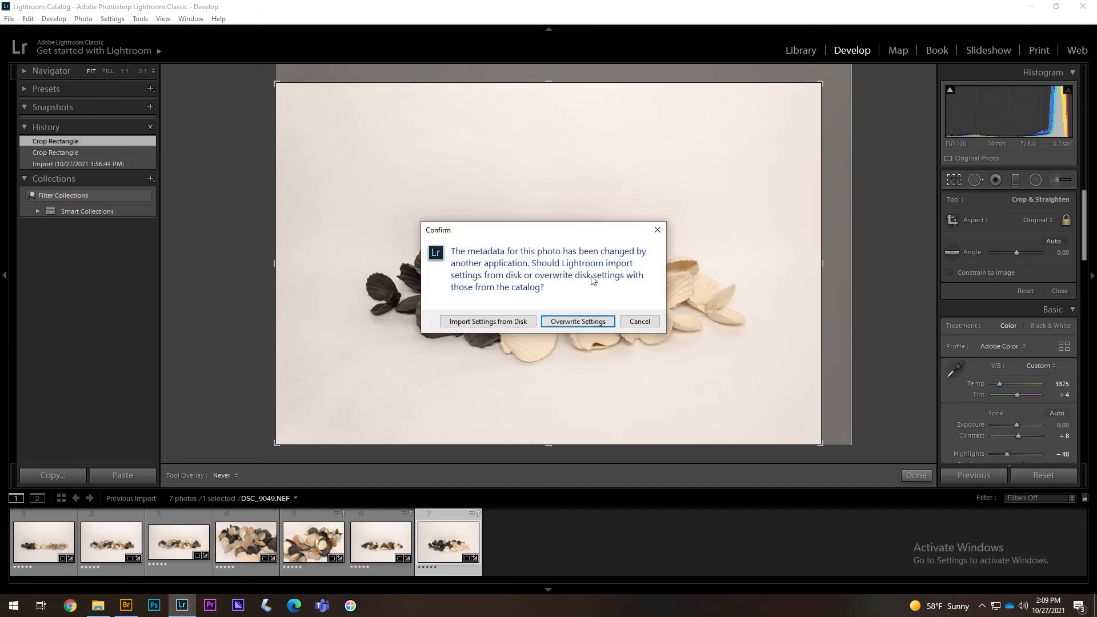
left_click(517, 322)
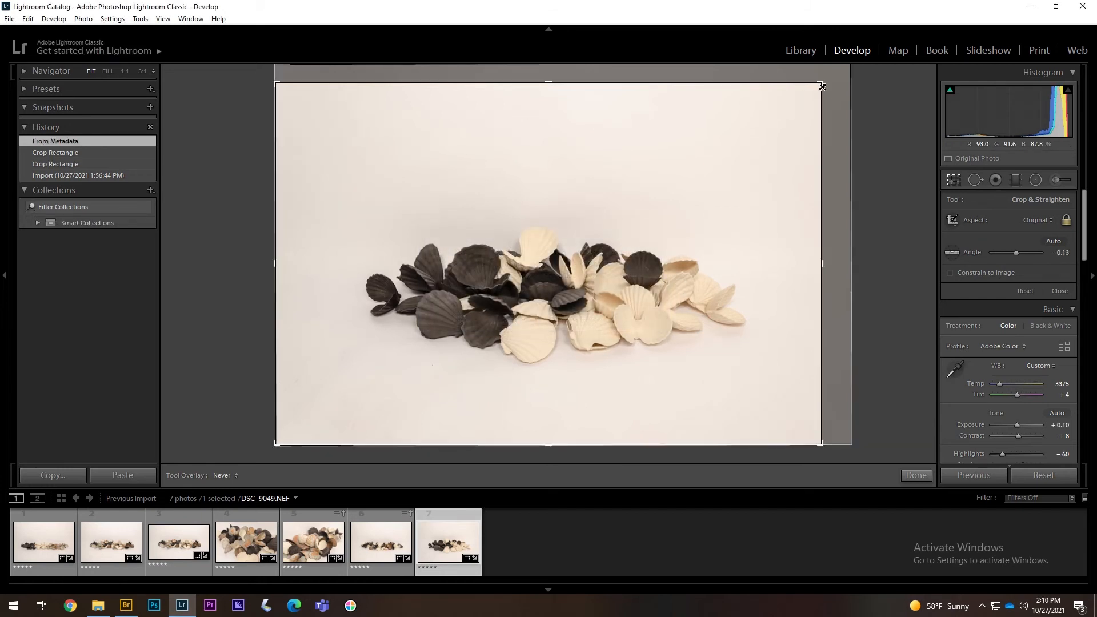
- Straighten DSC_9049's crop to about -0.16° and reposition the photo within it
left_click_drag(826, 81, 824, 86)
left_click_drag(547, 275, 549, 275)
key("r")
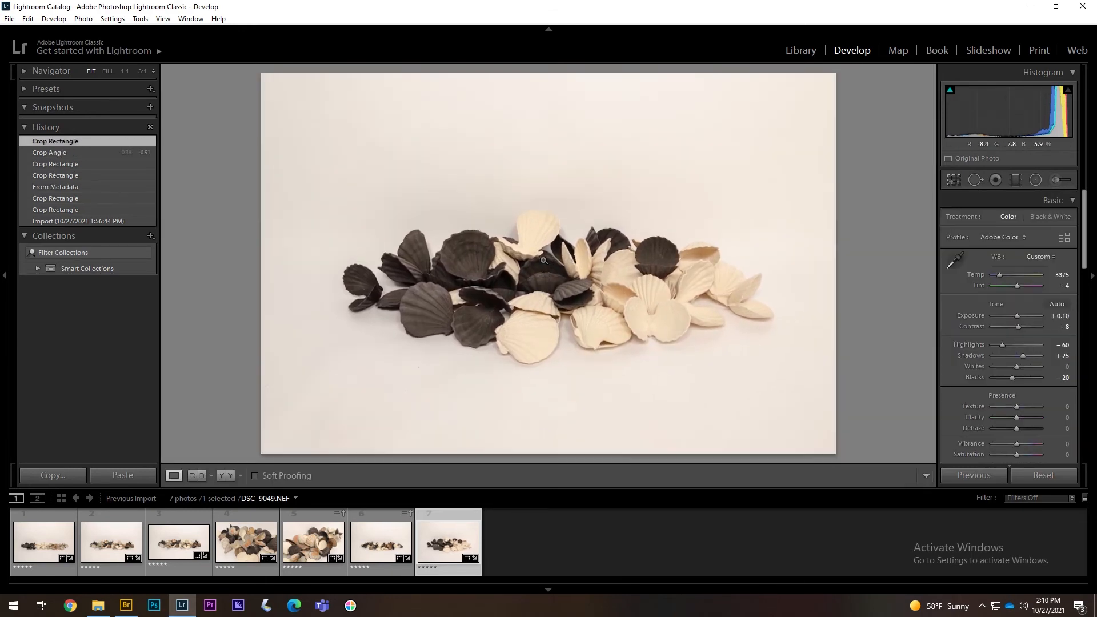
key("r")
left_click_drag(294, 96, 308, 121)
key("r")
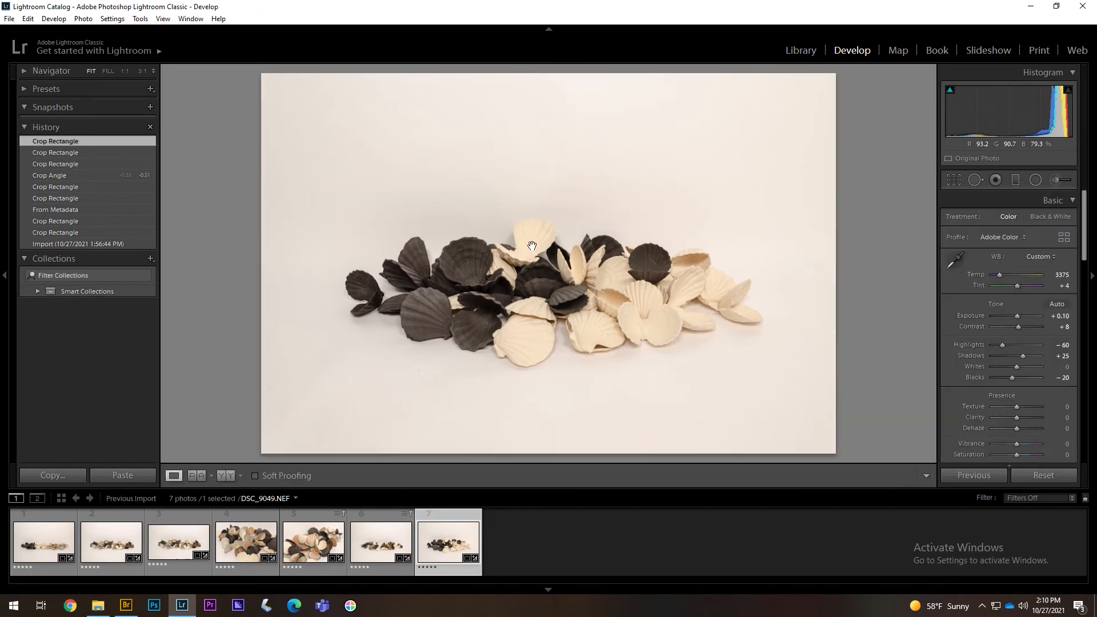
left_click(952, 181)
left_click_drag(558, 76, 556, 83)
key("r")
key("r")
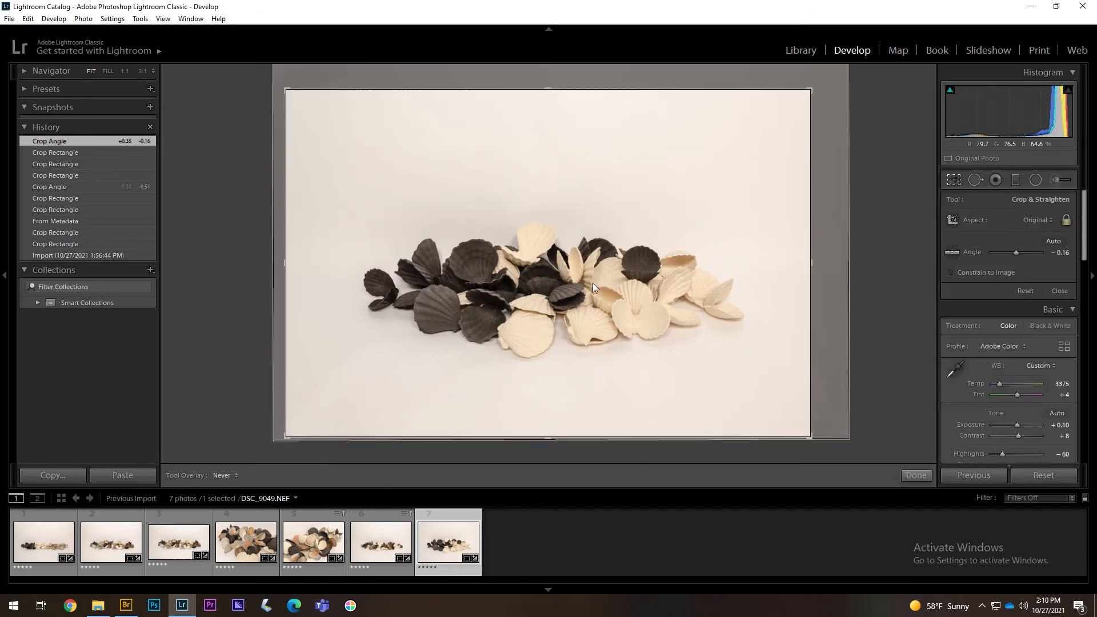
left_click_drag(548, 281, 552, 281)
key("r")
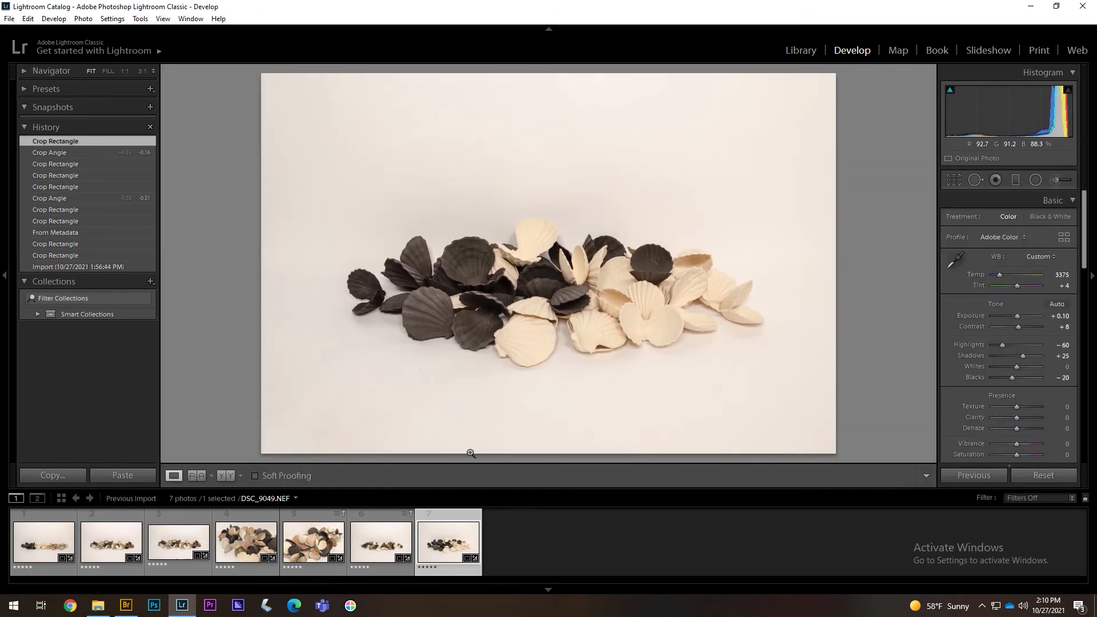
- Save DSC_9049's metadata to its file, confirming with Continue
right_click(441, 535)
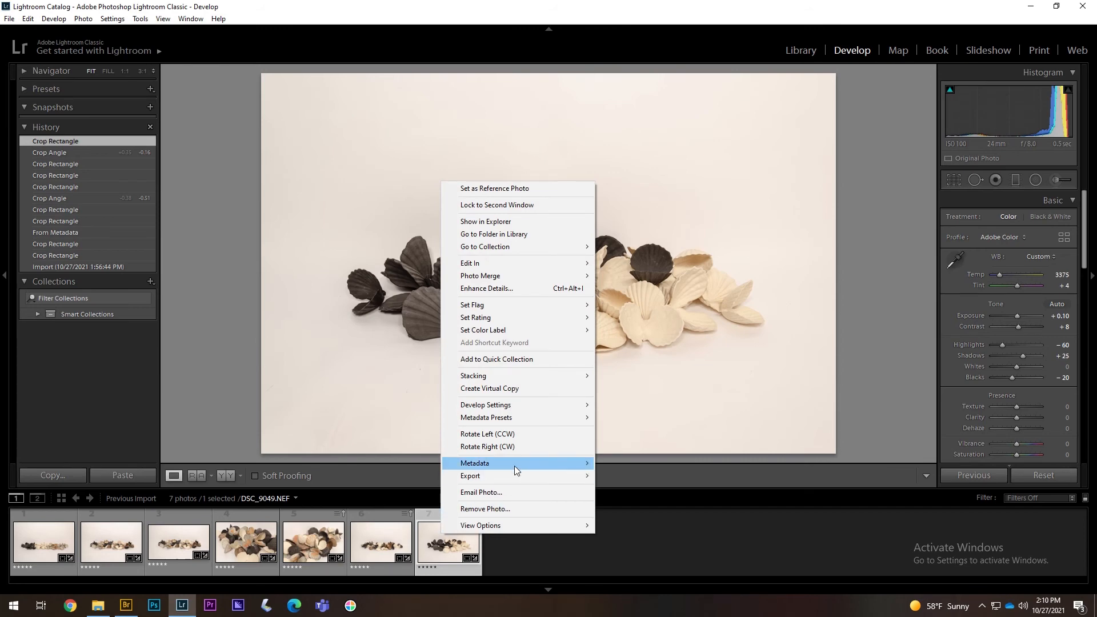
mouse_move(514, 463)
left_click(605, 464)
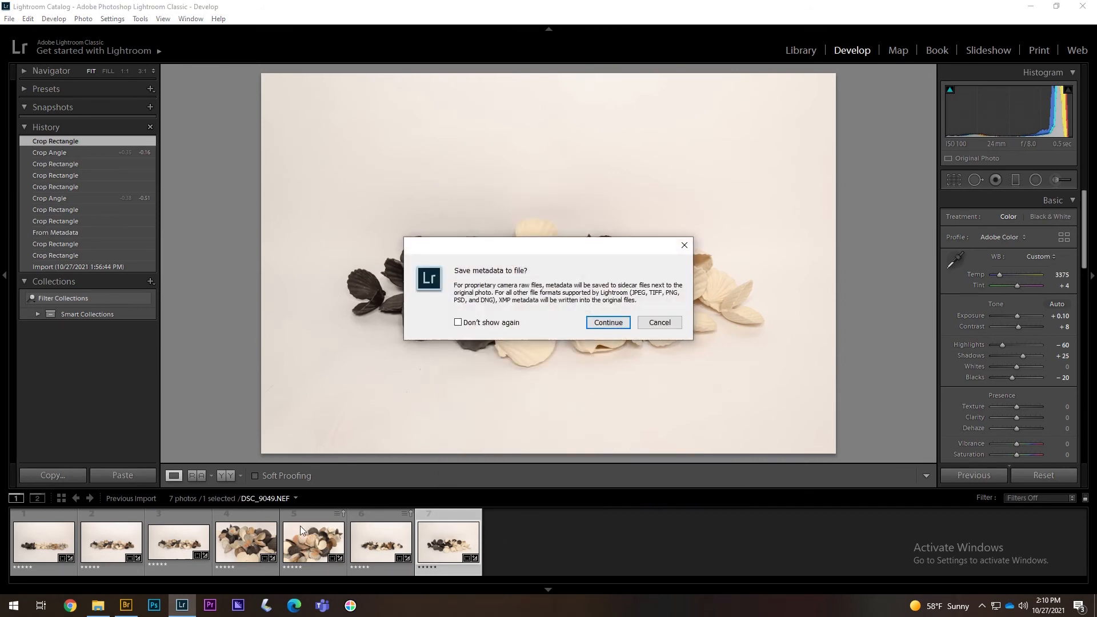
left_click(623, 324)
left_click(126, 607)
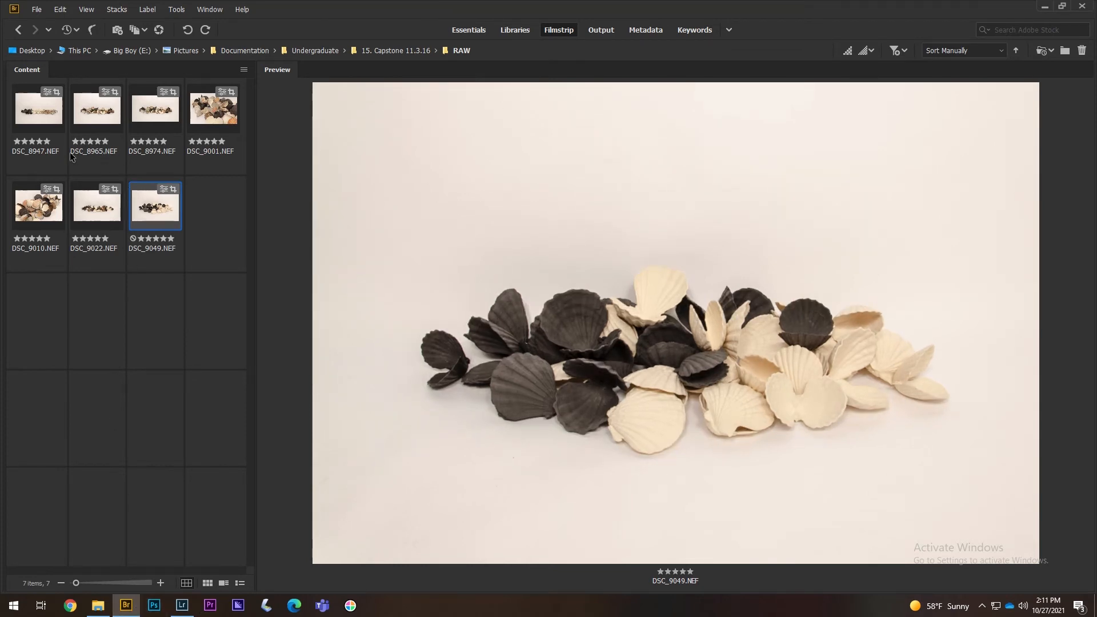
- Select all seven NEF photos for batch renaming
key("Home")
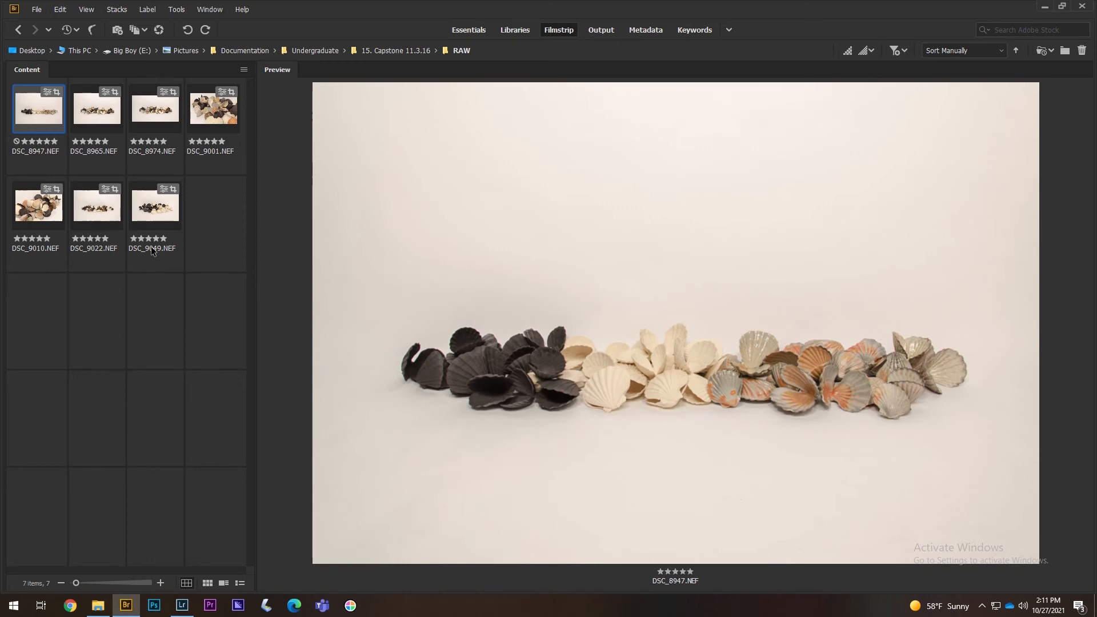
left_click(153, 251, "shift")
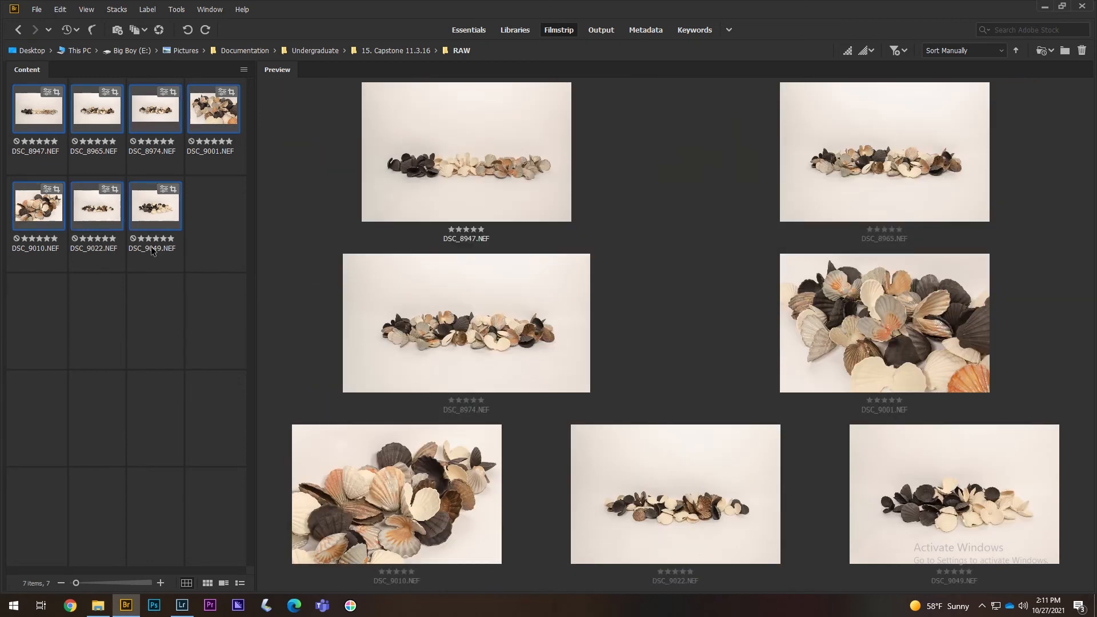
left_click(176, 10)
left_click(181, 22)
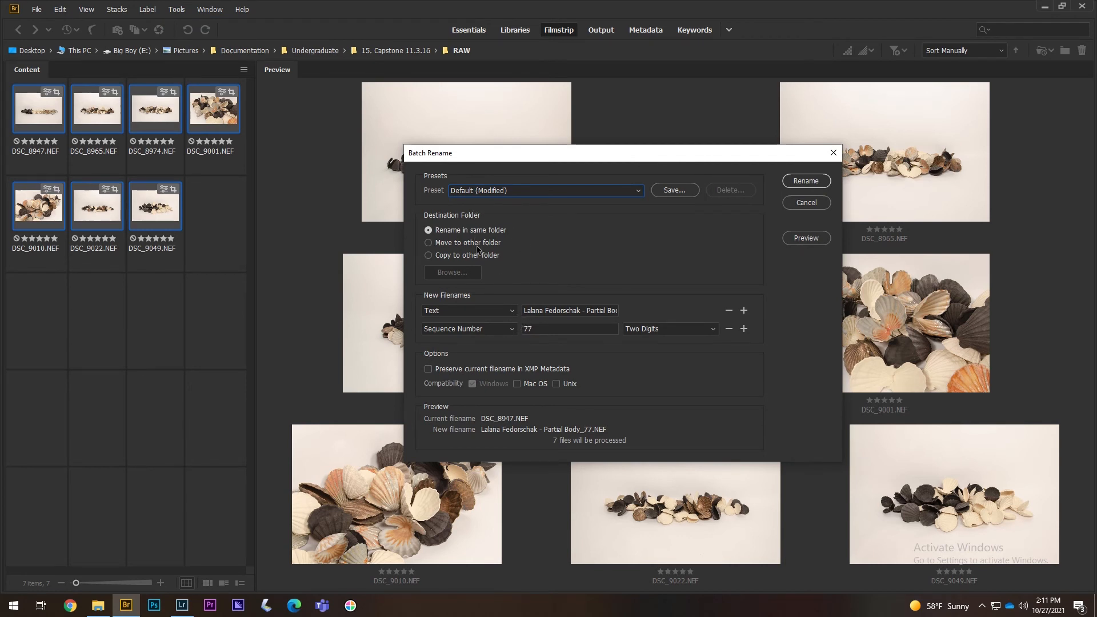
- Rename them as 'Shells_' plus a two-digit sequence from 01, giving Shells_01–Shells_07.NEF
triple_click(546, 313)
type("Shells")
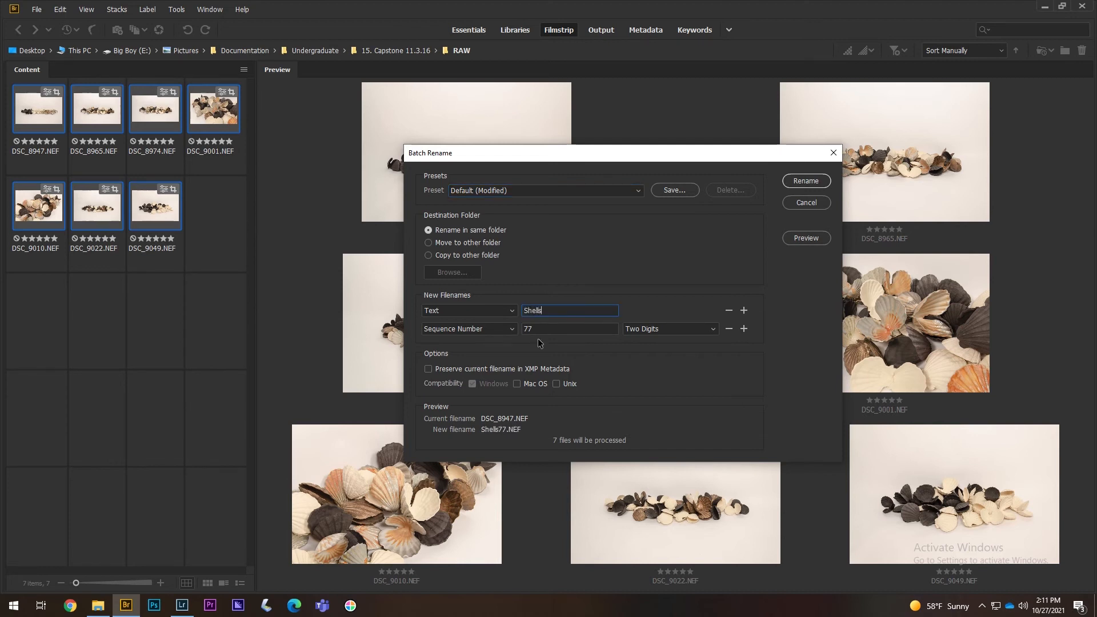
left_click(517, 330)
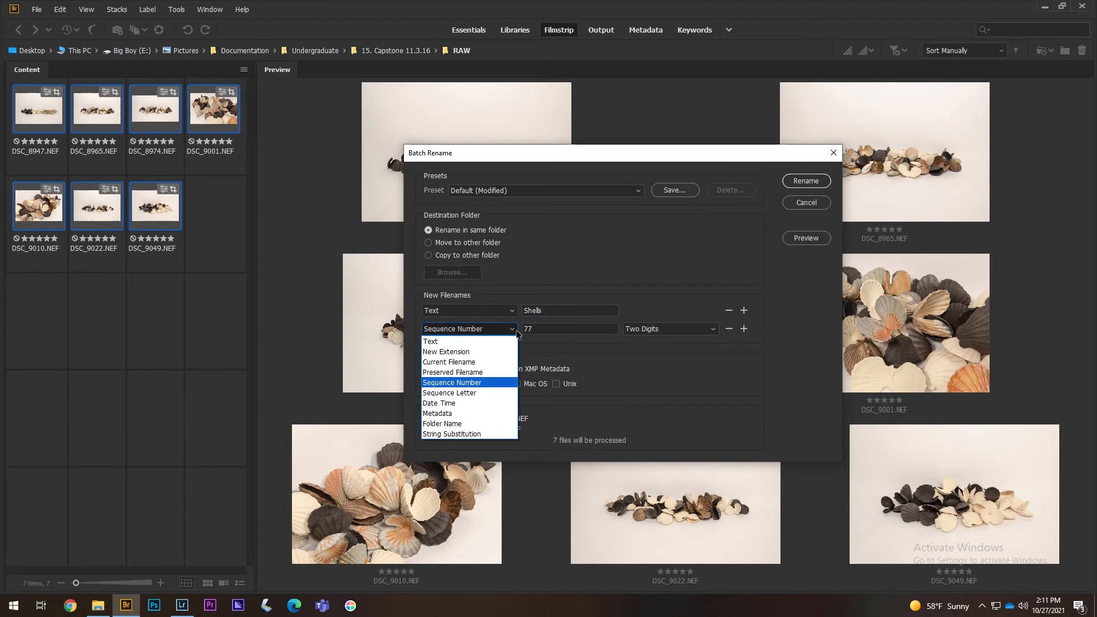
left_click(517, 334)
double_click(526, 328)
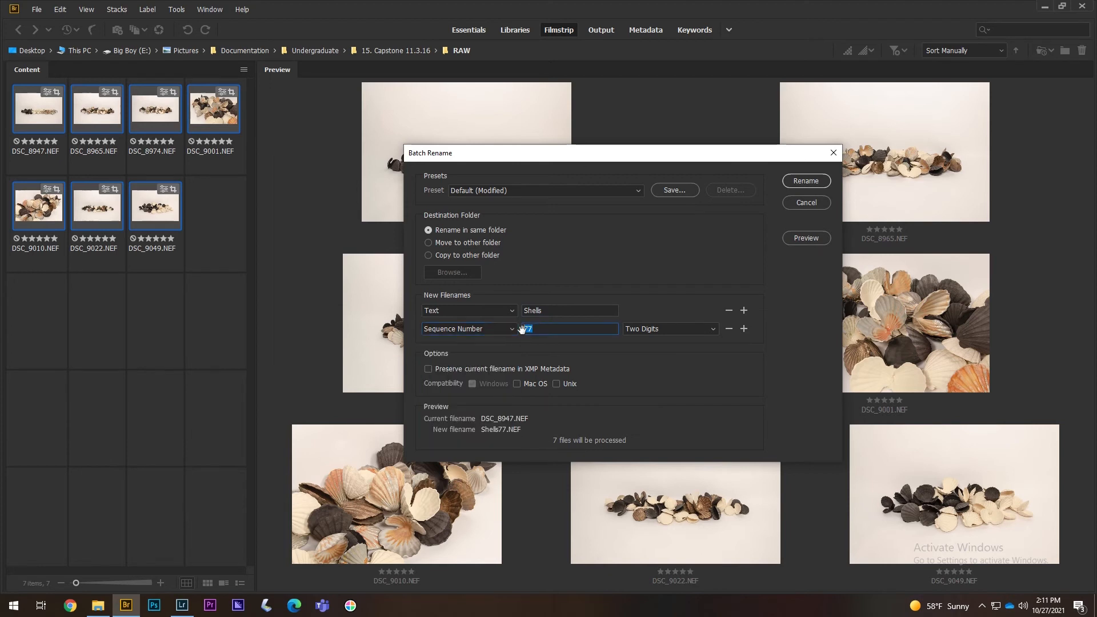
type("01")
left_click(543, 312)
type("_")
left_click(812, 185)
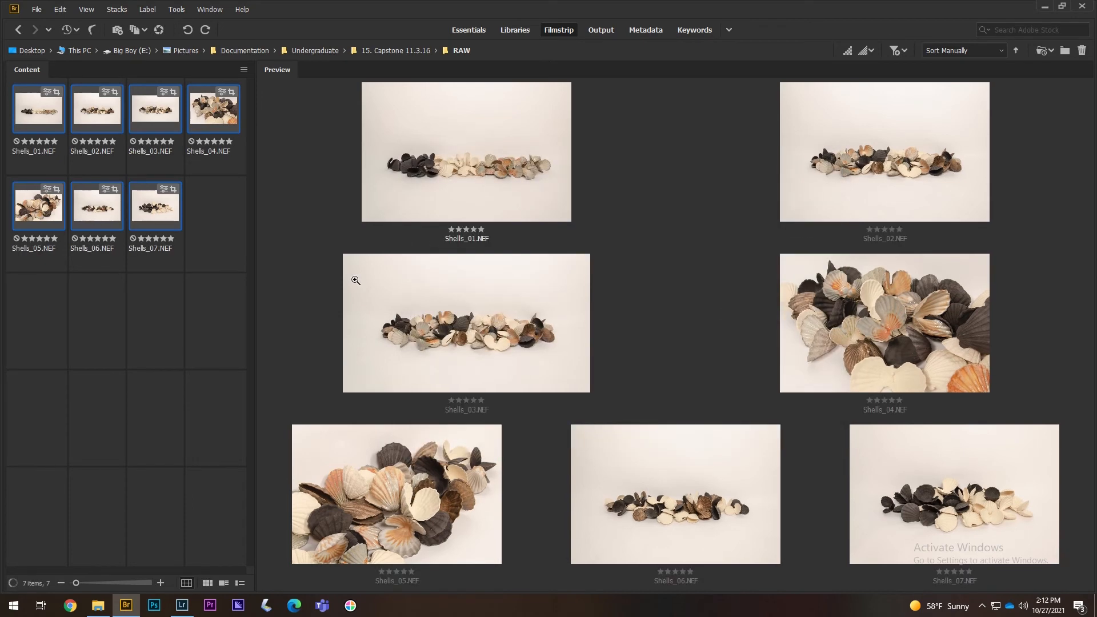
- Remove the seven missing-file photos from the Lightroom catalog
left_click(151, 222)
left_click(182, 605)
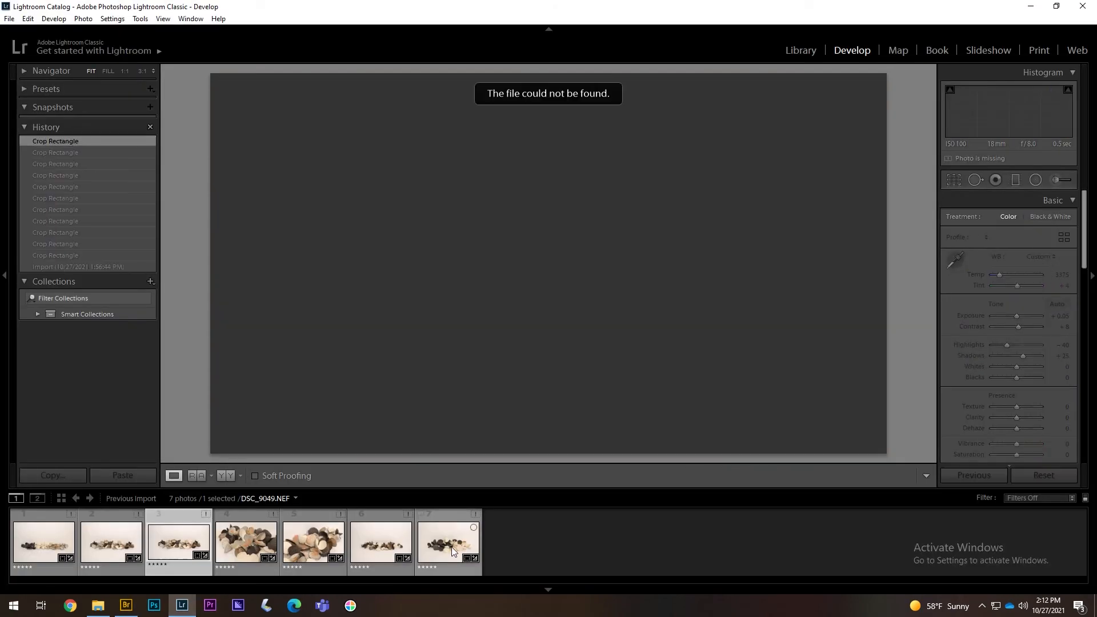
left_click(448, 547)
left_click(43, 538)
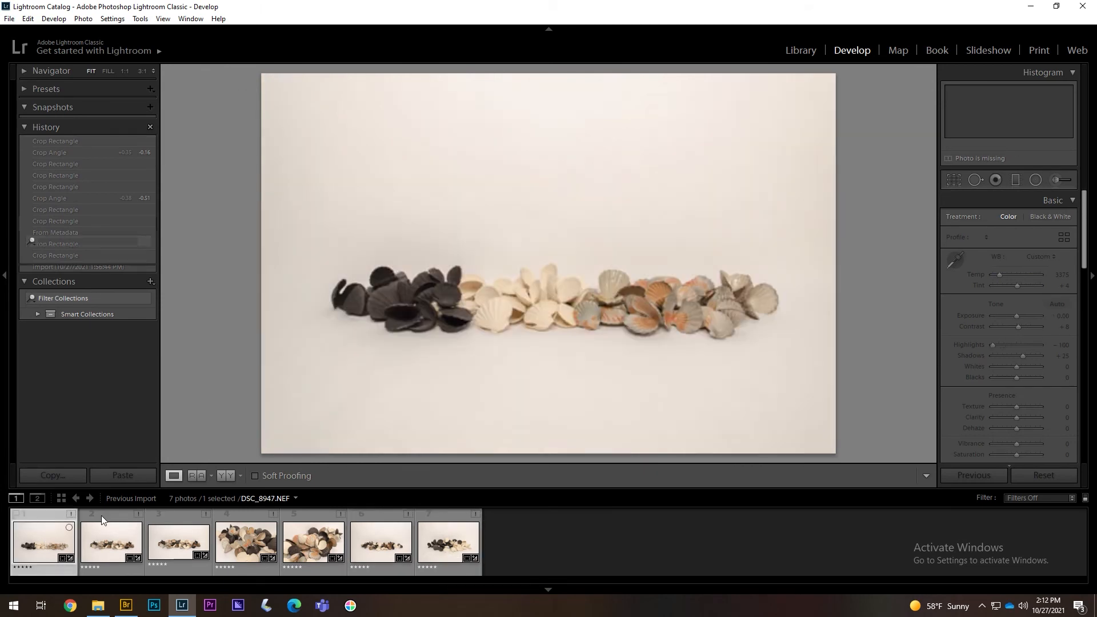
left_click(447, 517, "shift")
right_click(448, 516)
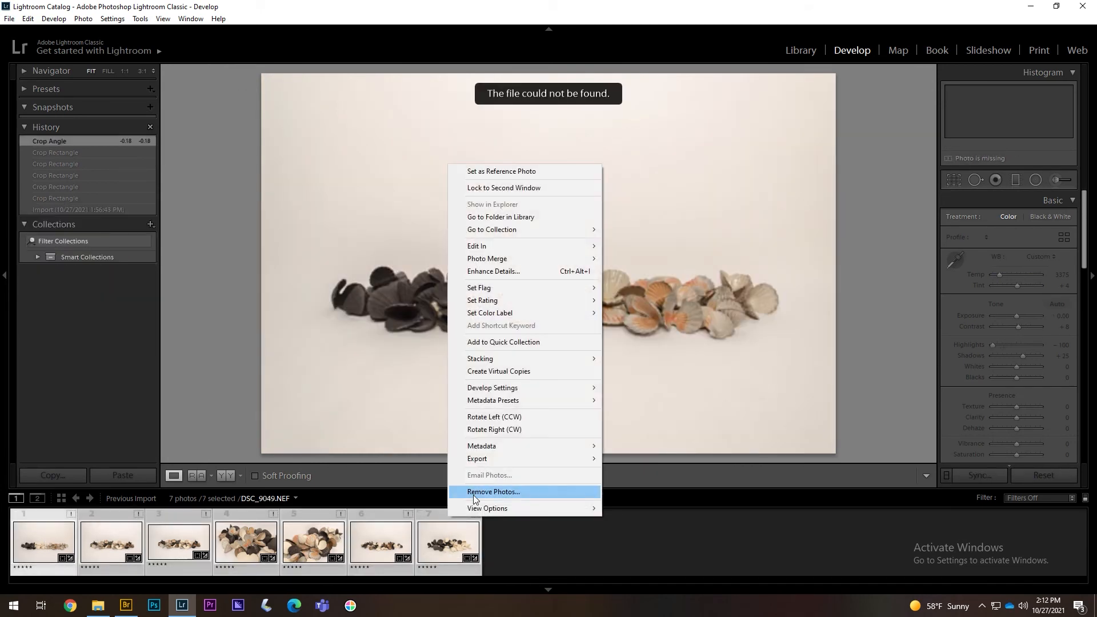
left_click(473, 495)
key("Return")
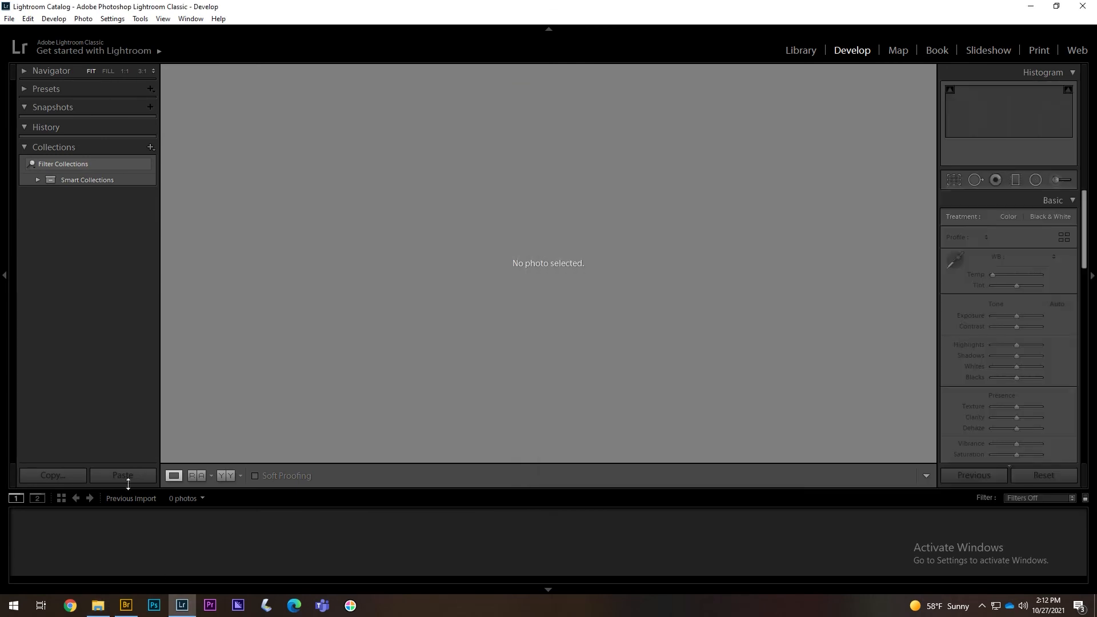
- Import the renamed Shells photos by dragging the RAW folder files in from File Explorer
left_click(792, 50)
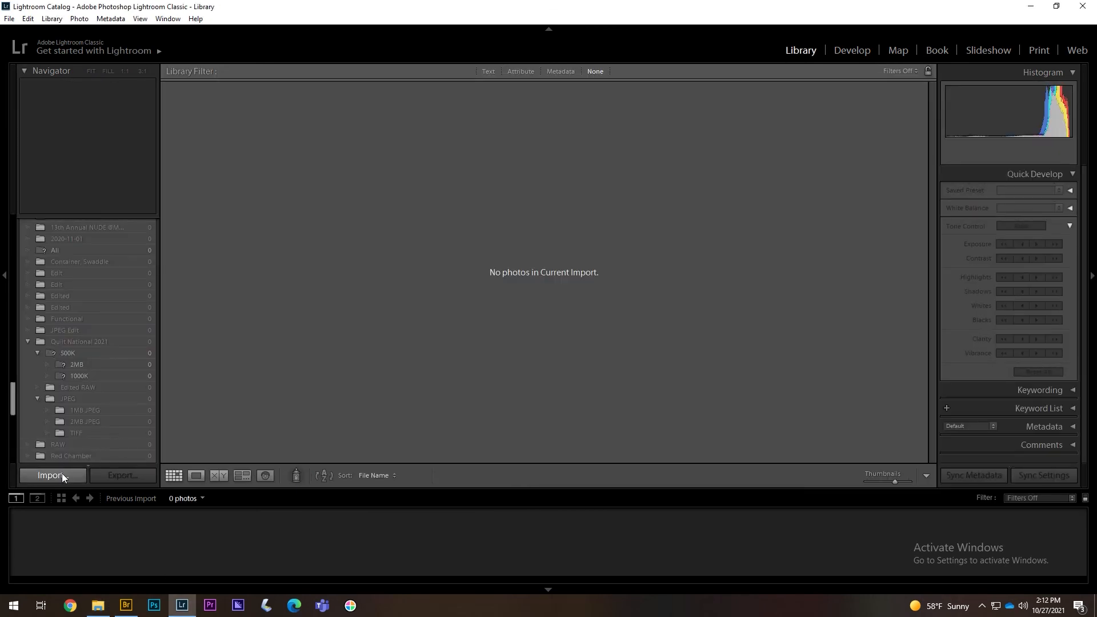
left_click(62, 474)
left_click(102, 609)
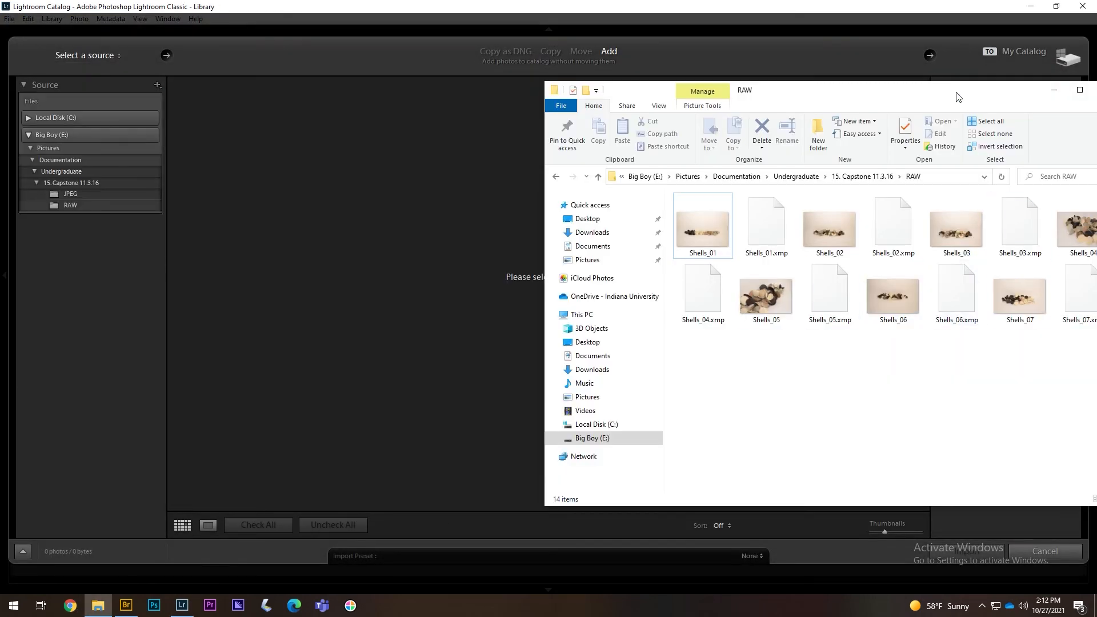
left_click_drag(956, 91, 867, 110)
key("ctrl+a")
left_click_drag(618, 238, 327, 249)
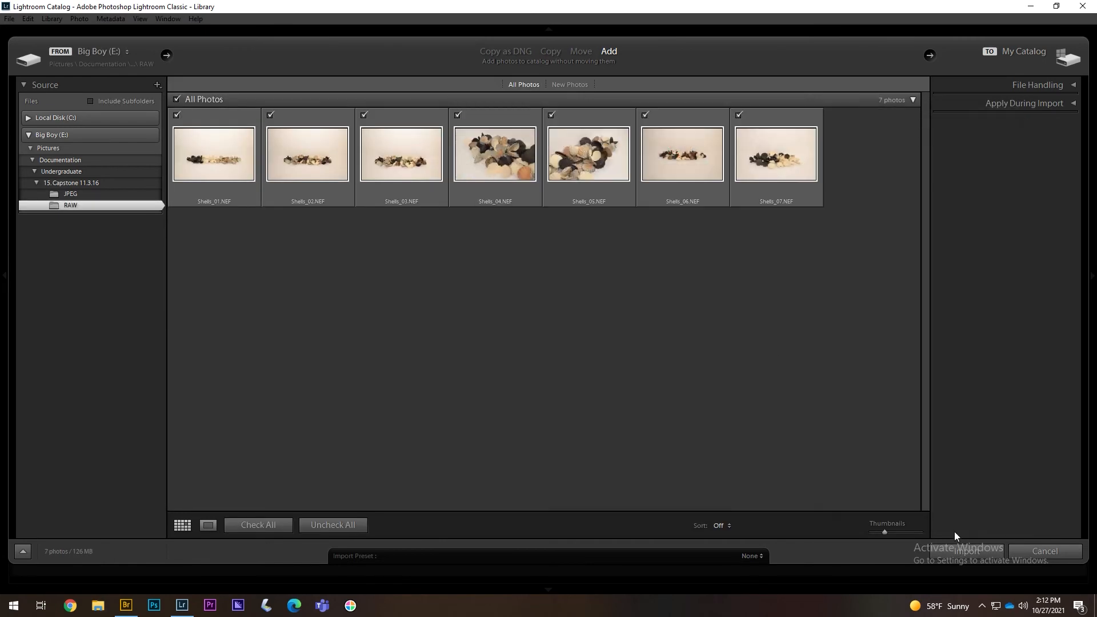
left_click(965, 550)
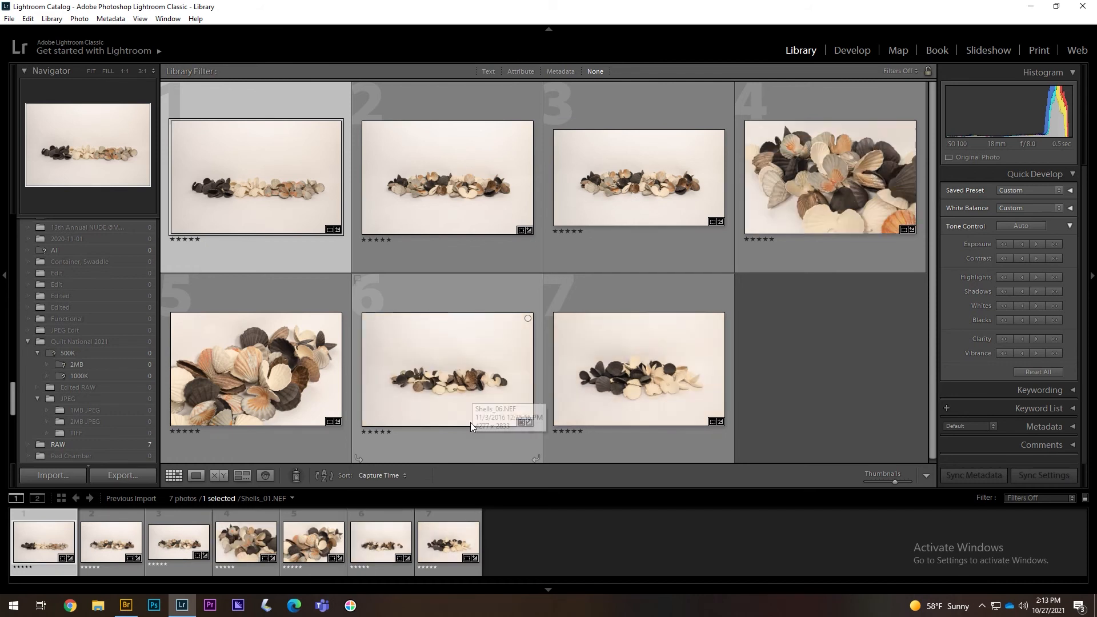
- Select all seven Shells photos and open their Export settings
left_click(430, 353)
left_click(854, 51)
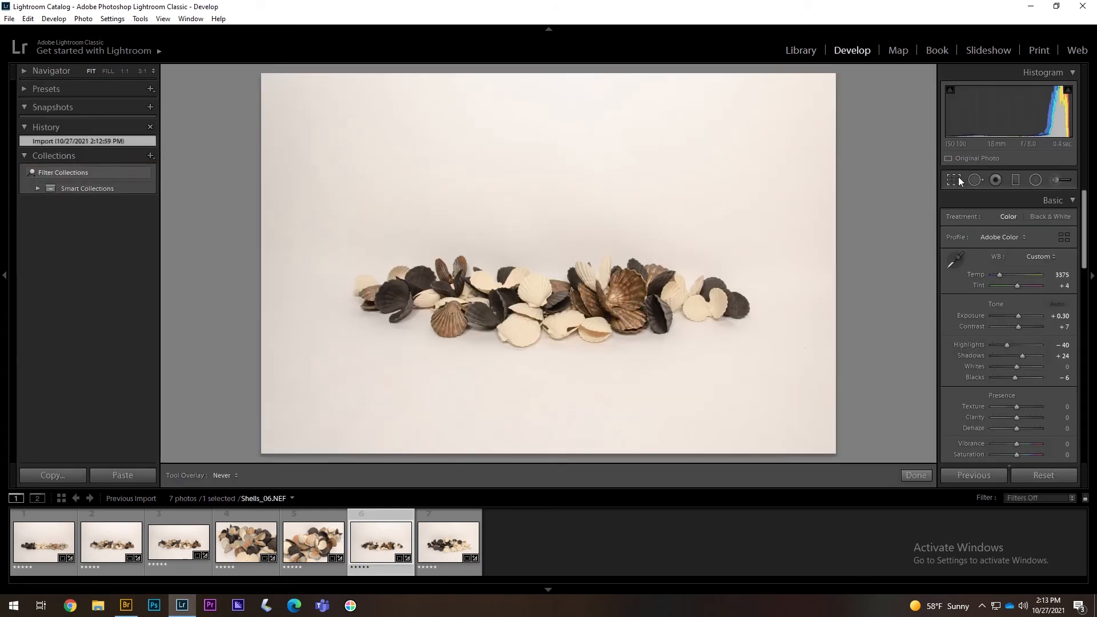
key("ctrl+d")
left_click(53, 540)
left_click(434, 548)
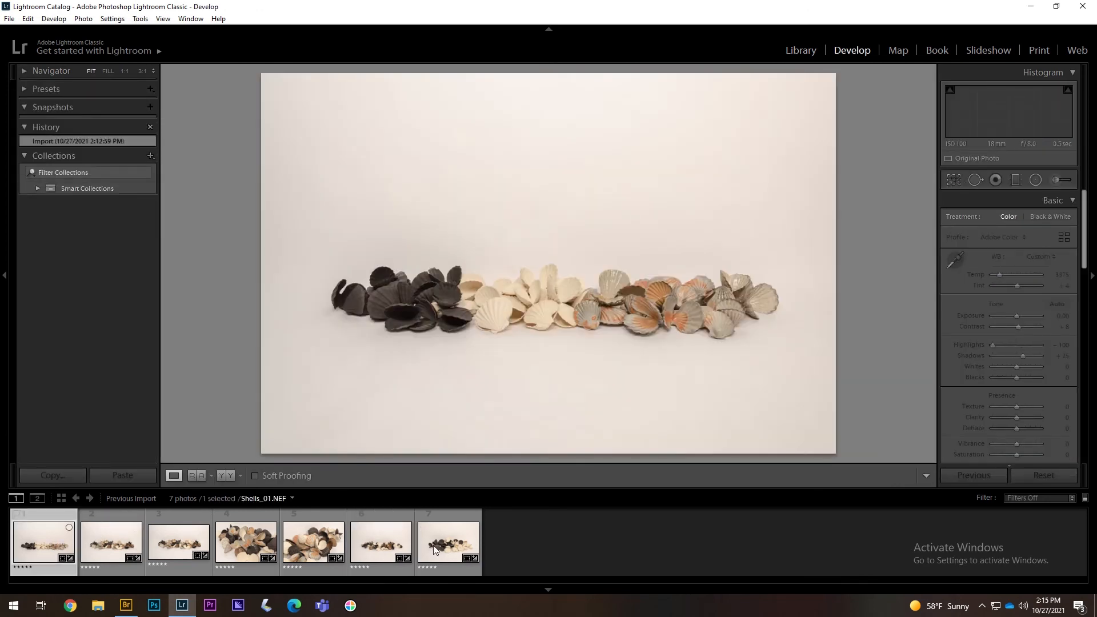
key("ctrl+a")
right_click(434, 548)
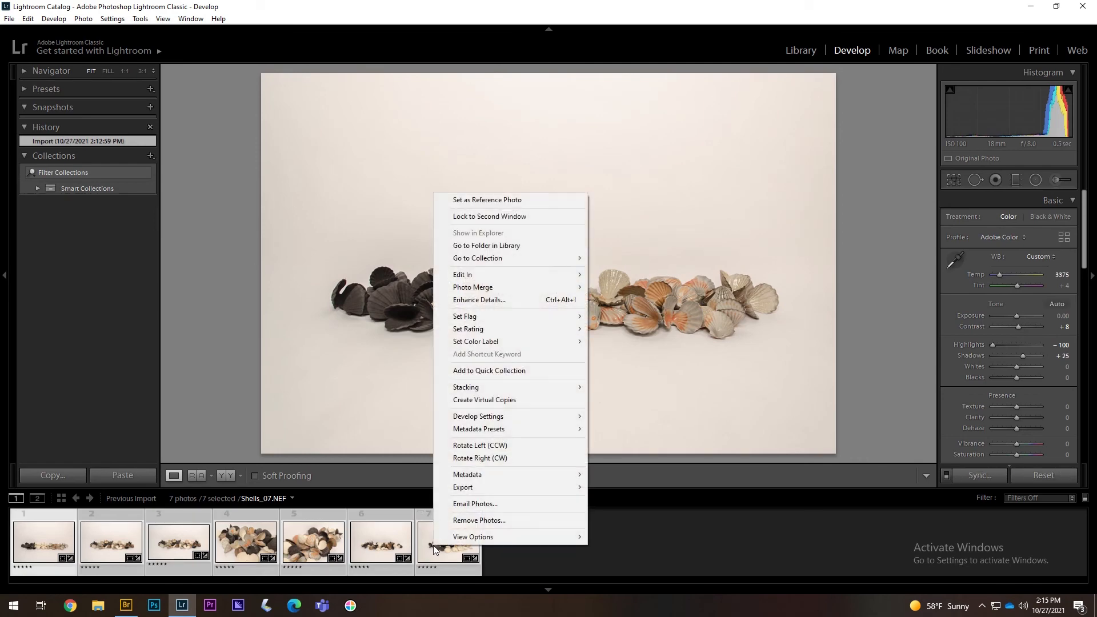
mouse_move(503, 486)
left_click(611, 486)
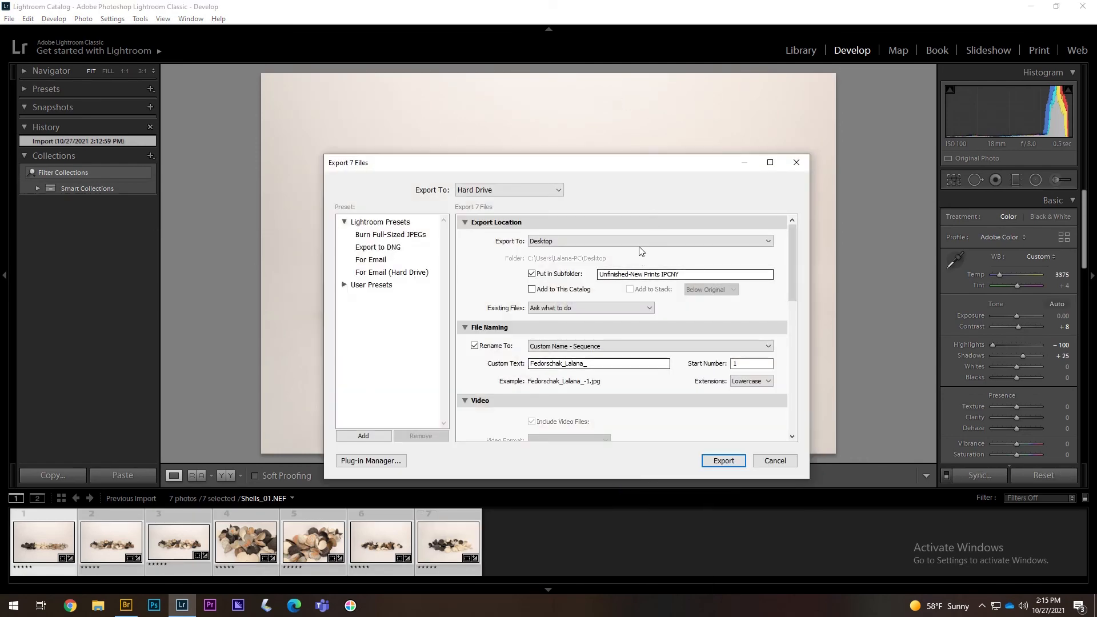
- Export next to the originals into a TIFF subfolder, keeping the original Shells file names
left_click(644, 242)
left_click(639, 264)
left_click(654, 273)
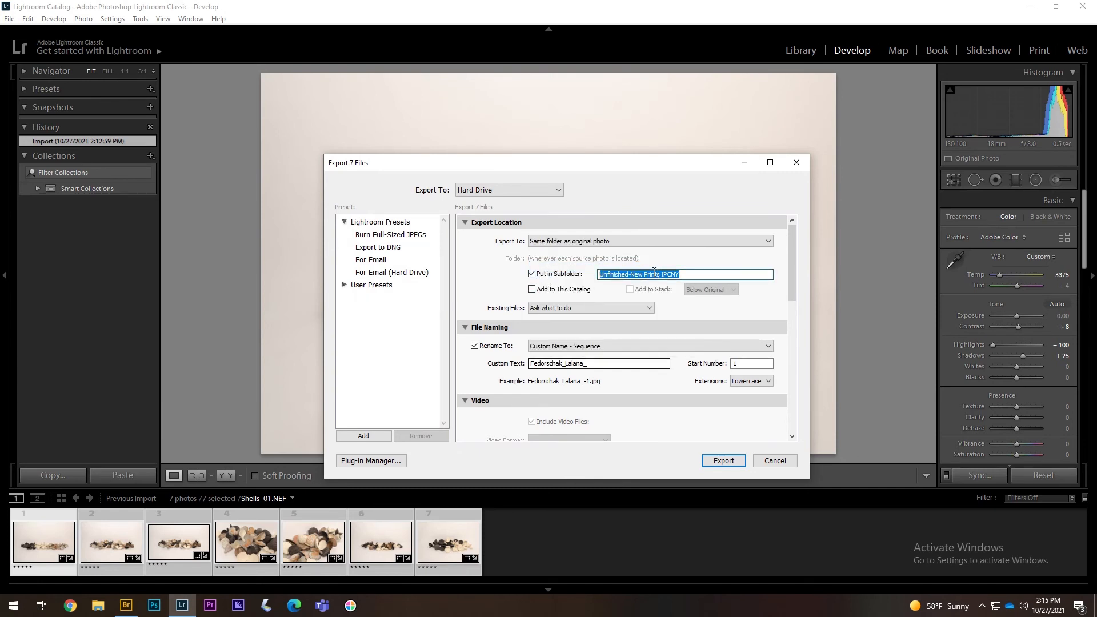
type("TIFF")
left_click(474, 345)
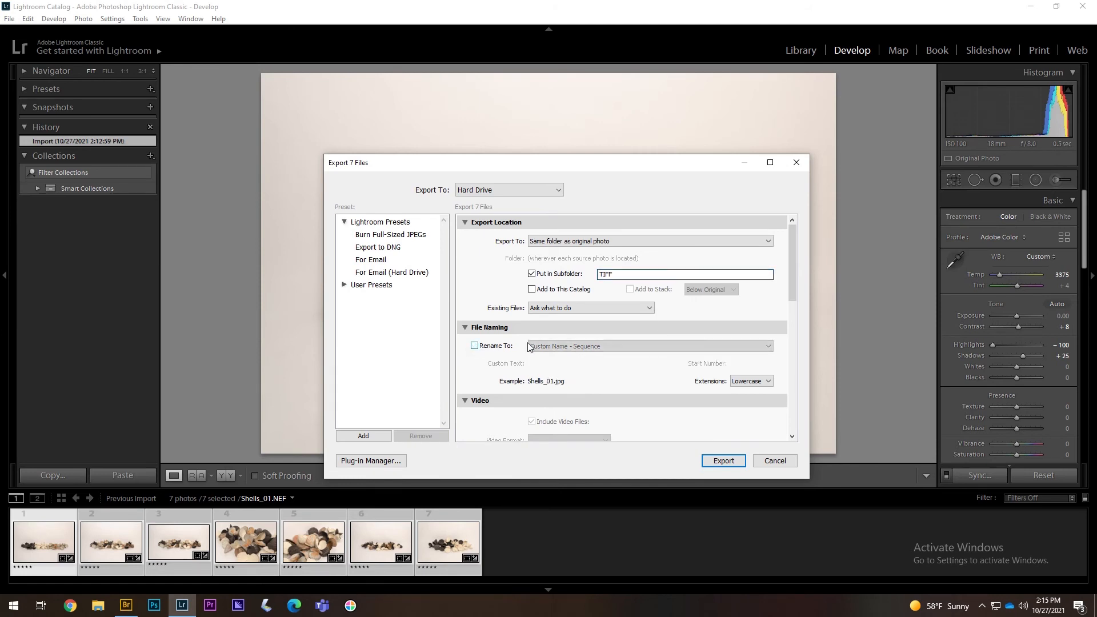
left_click_drag(792, 263, 790, 358)
- Export as 8-bit AdobeRGB (1998) TIFFs with resizing turned off
left_click(585, 295)
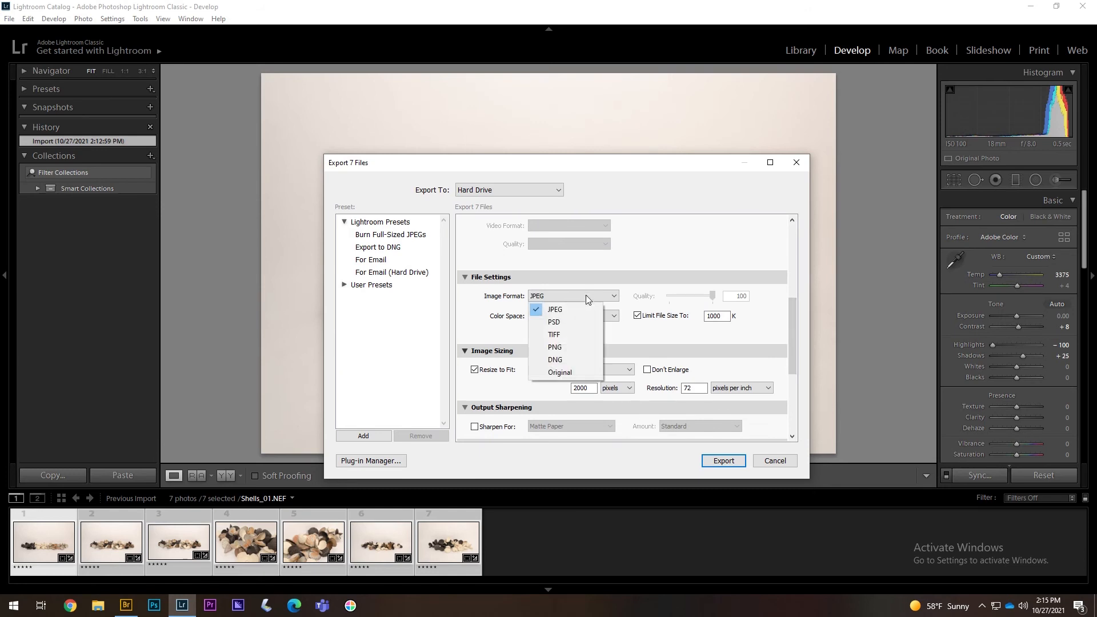
left_click(570, 332)
scroll(793, 316, "down", 1)
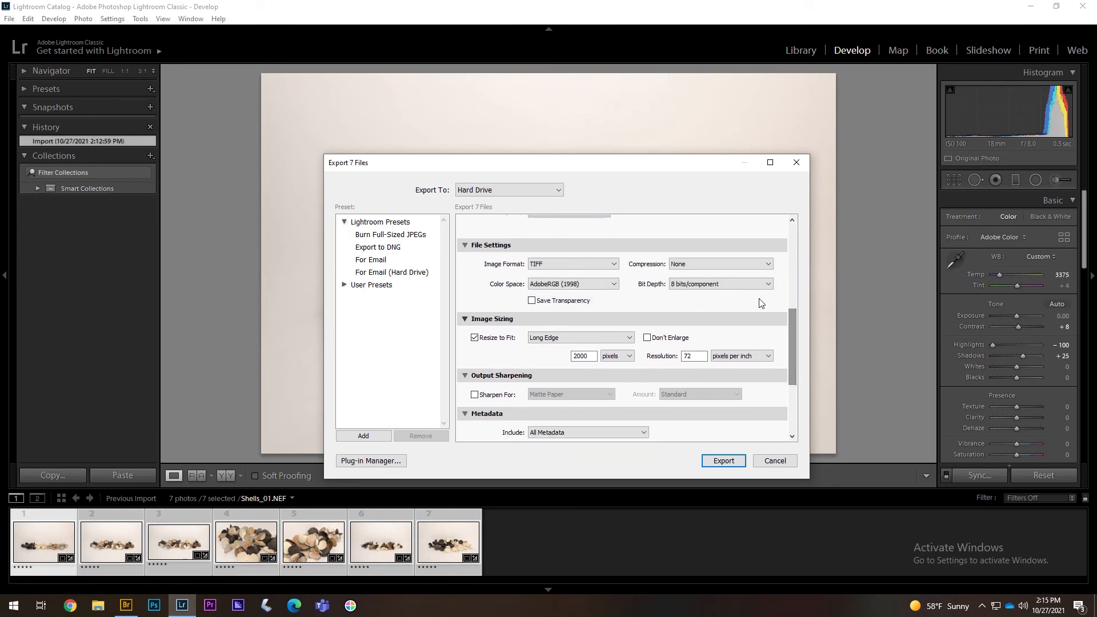
left_click(752, 282)
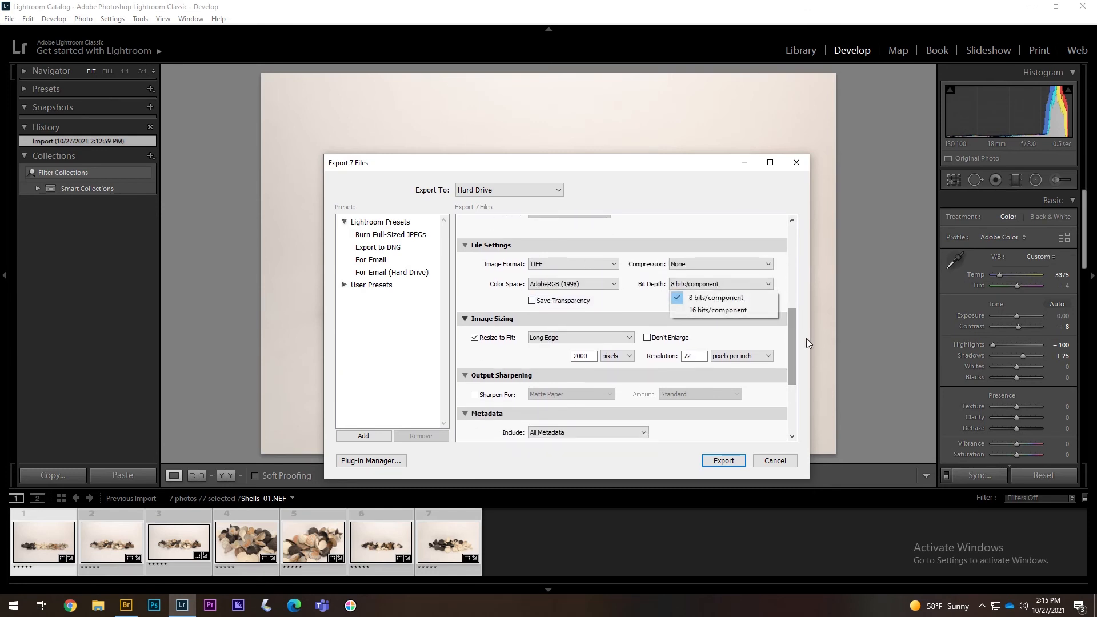
left_click(793, 326)
left_click(613, 286)
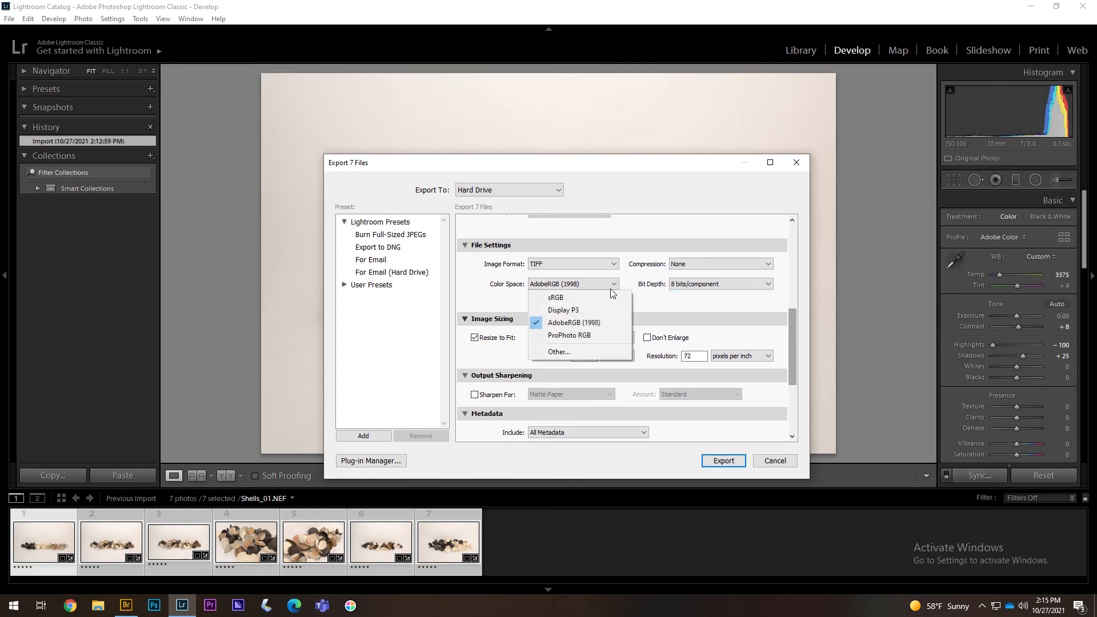
left_click(609, 280)
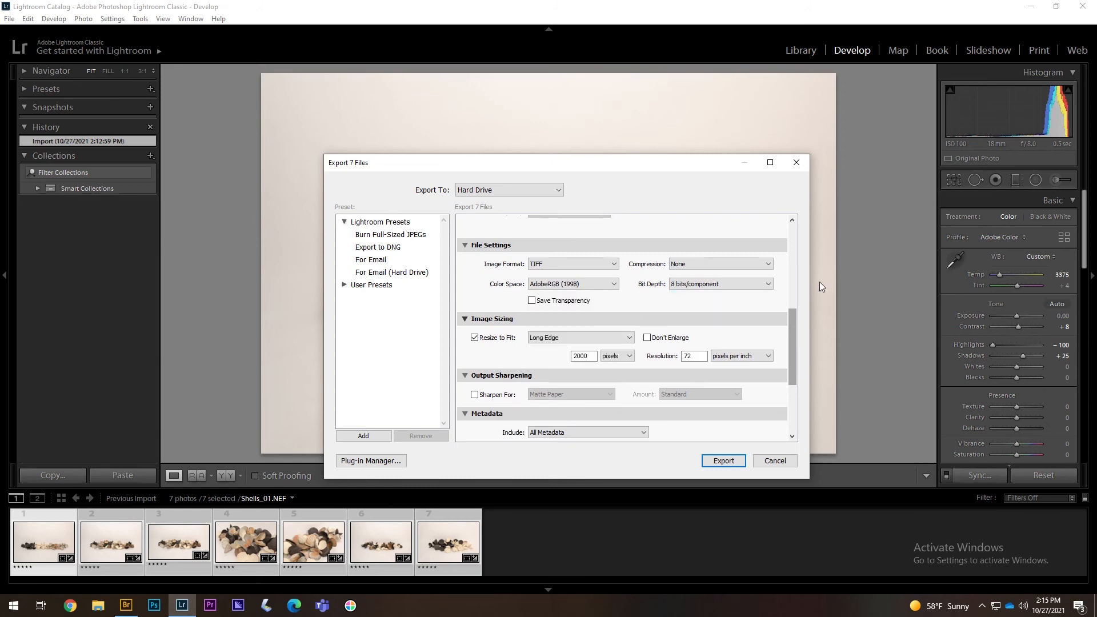
scroll(795, 328, "down", 1)
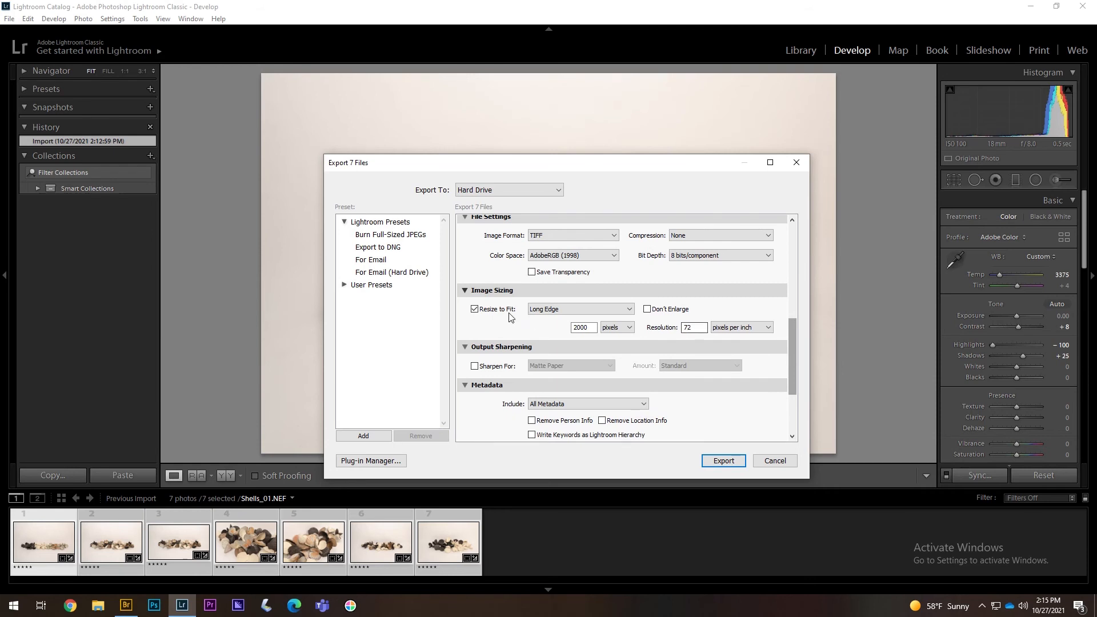
left_click(474, 309)
scroll(800, 350, "down", 4)
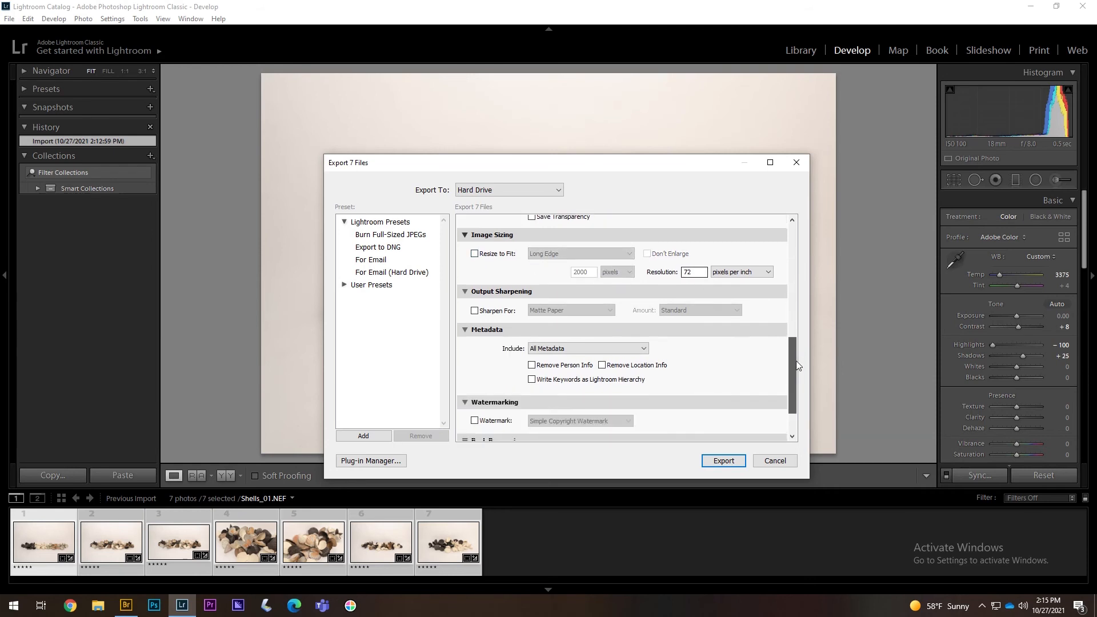
left_click(743, 462)
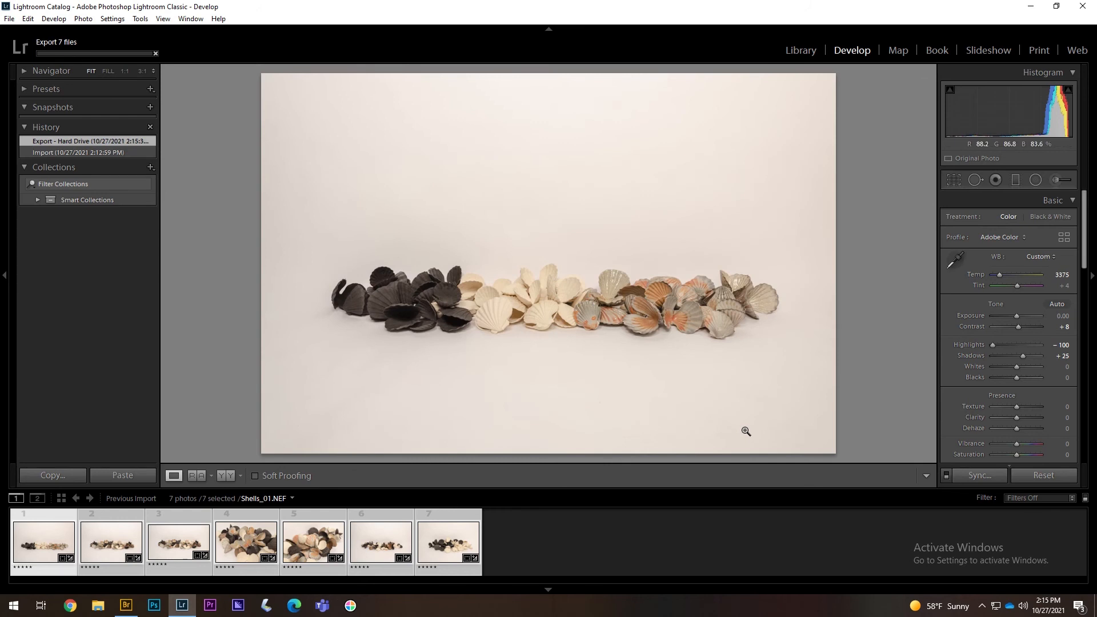
- Start a new export of the seven photos into a '2 MB JPEG' subfolder
right_click(447, 539)
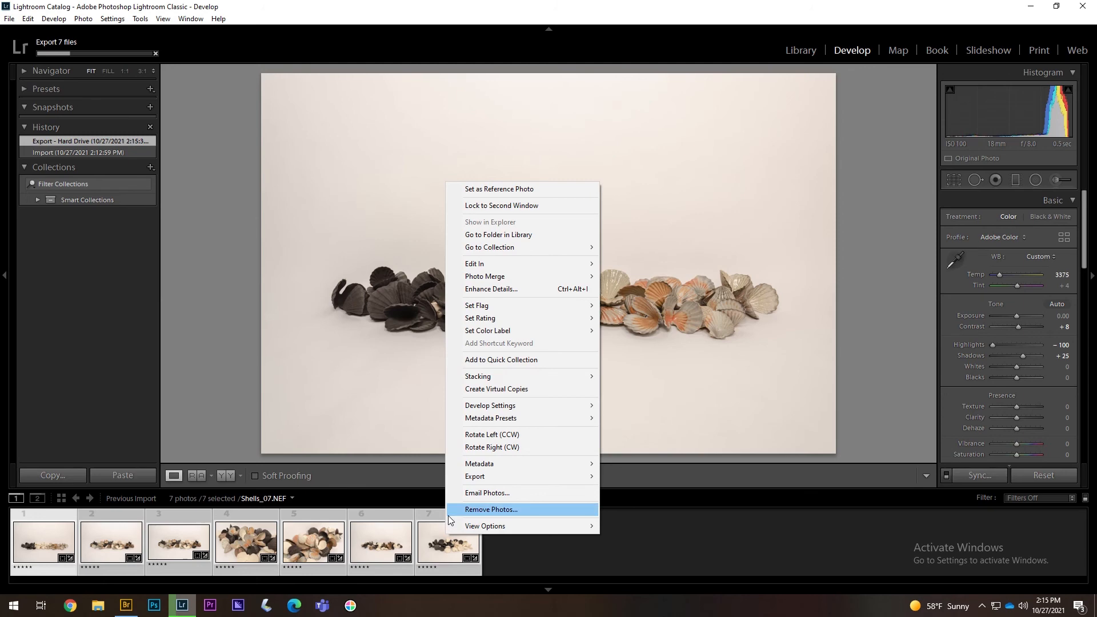
mouse_move(540, 463)
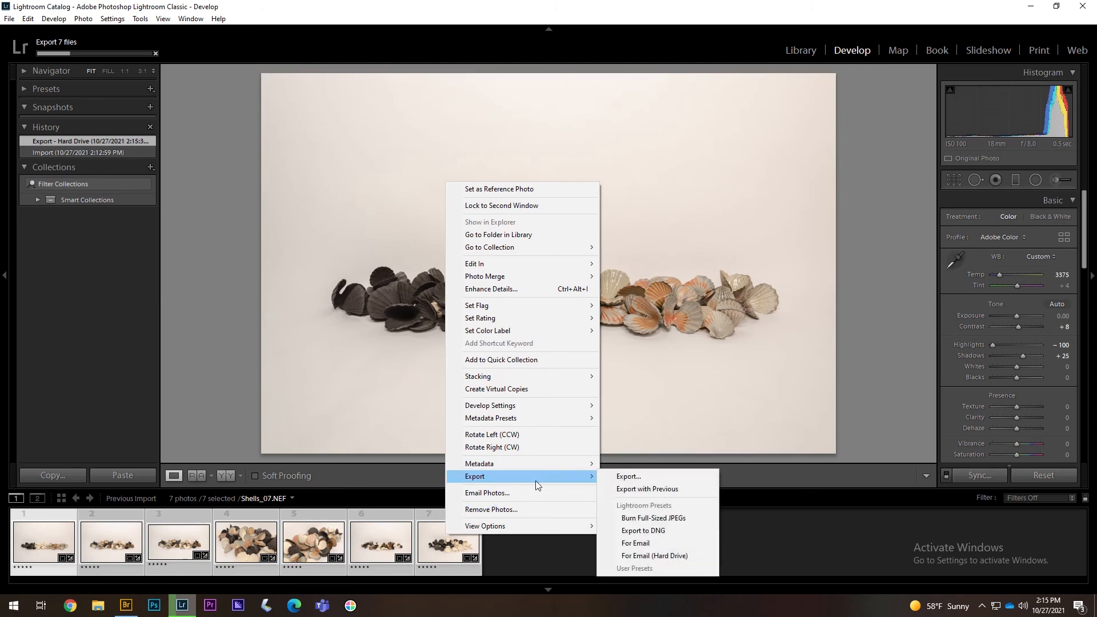
left_click(665, 480)
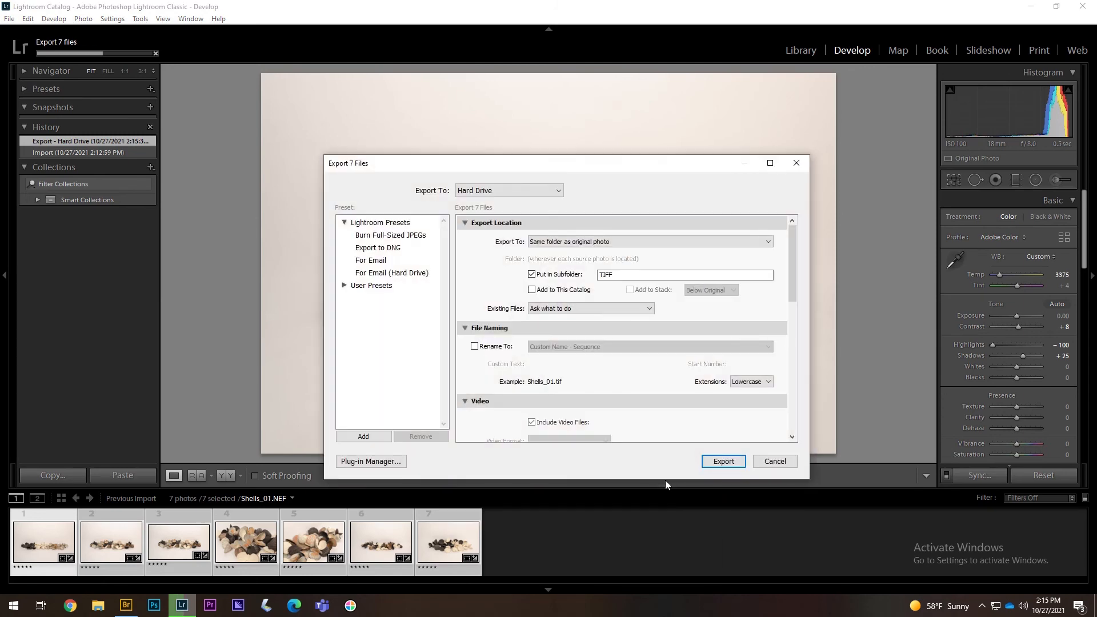
left_click(540, 273)
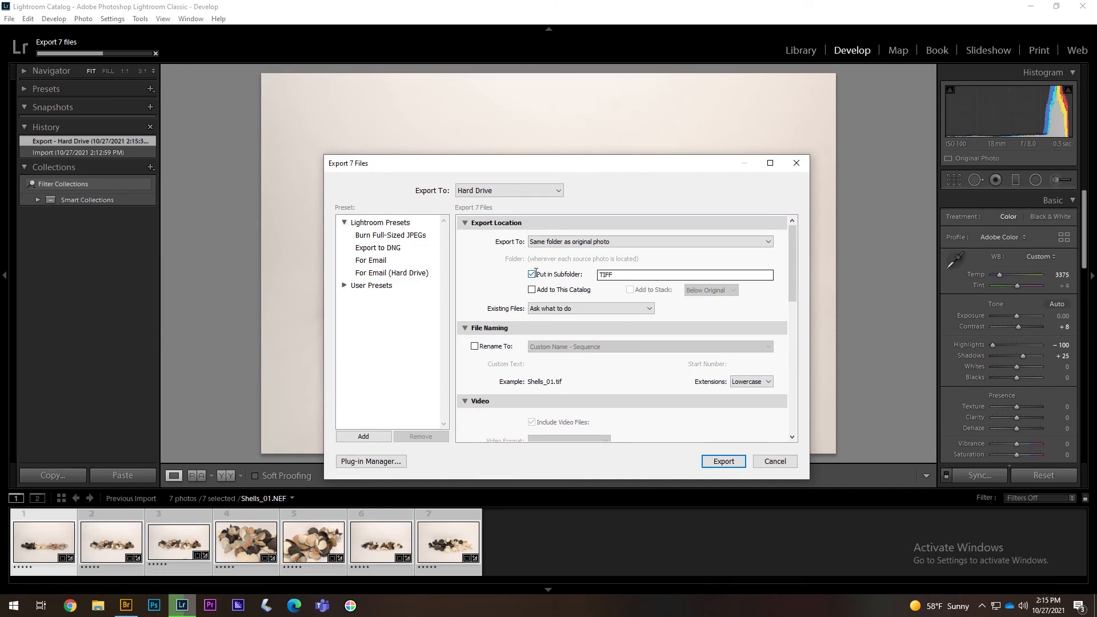
double_click(624, 275)
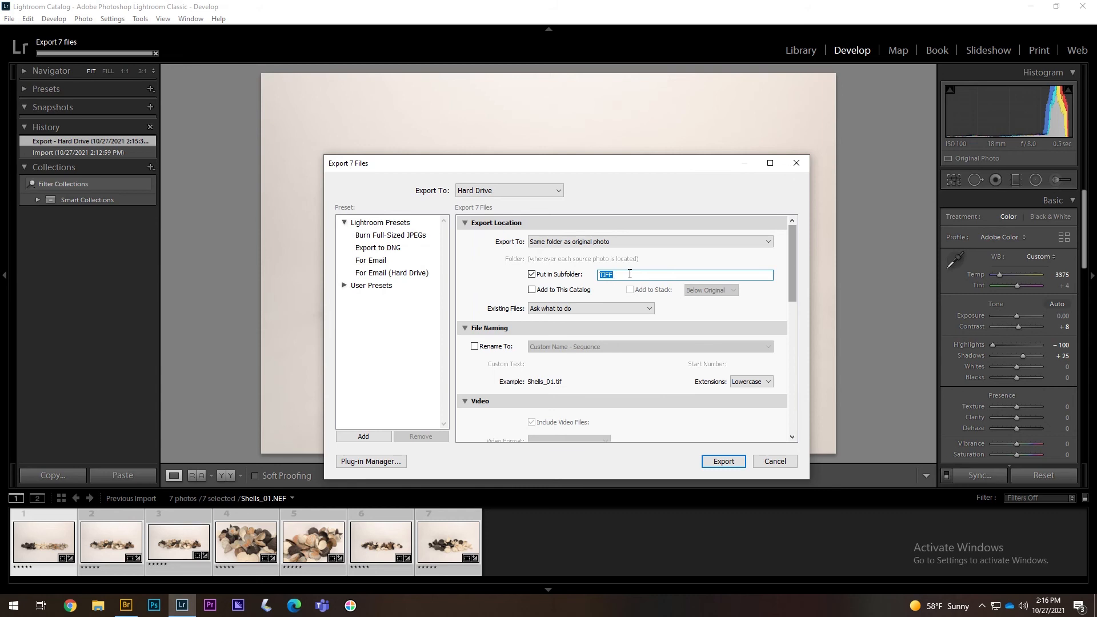
type("JPG")
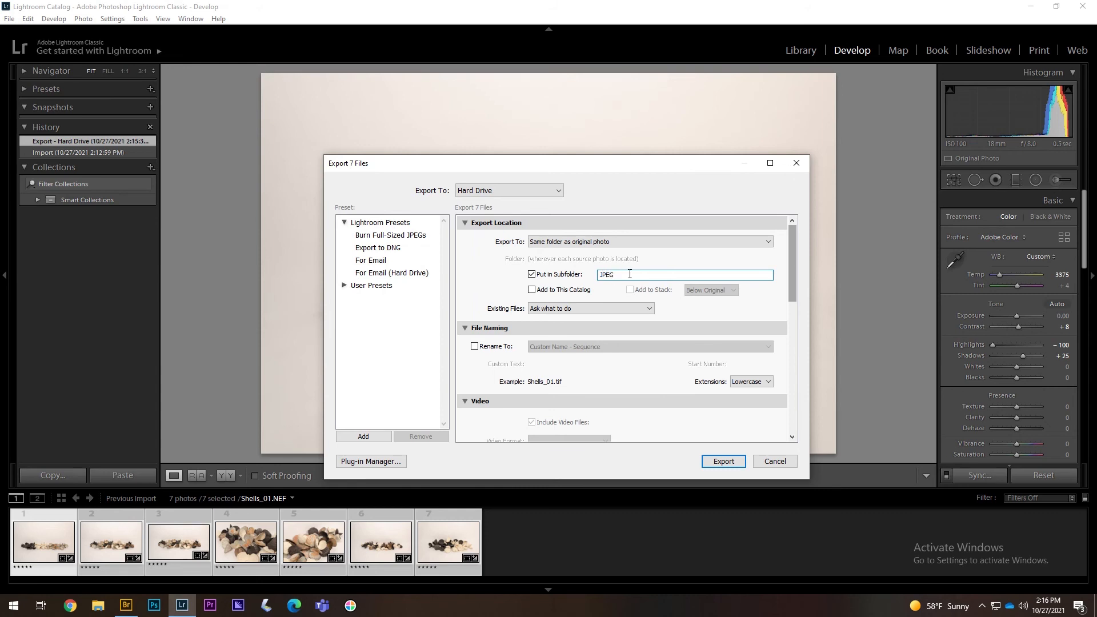
left_click_drag(629, 277, 584, 273)
type("2 MB")
left_click_drag(794, 245, 791, 259)
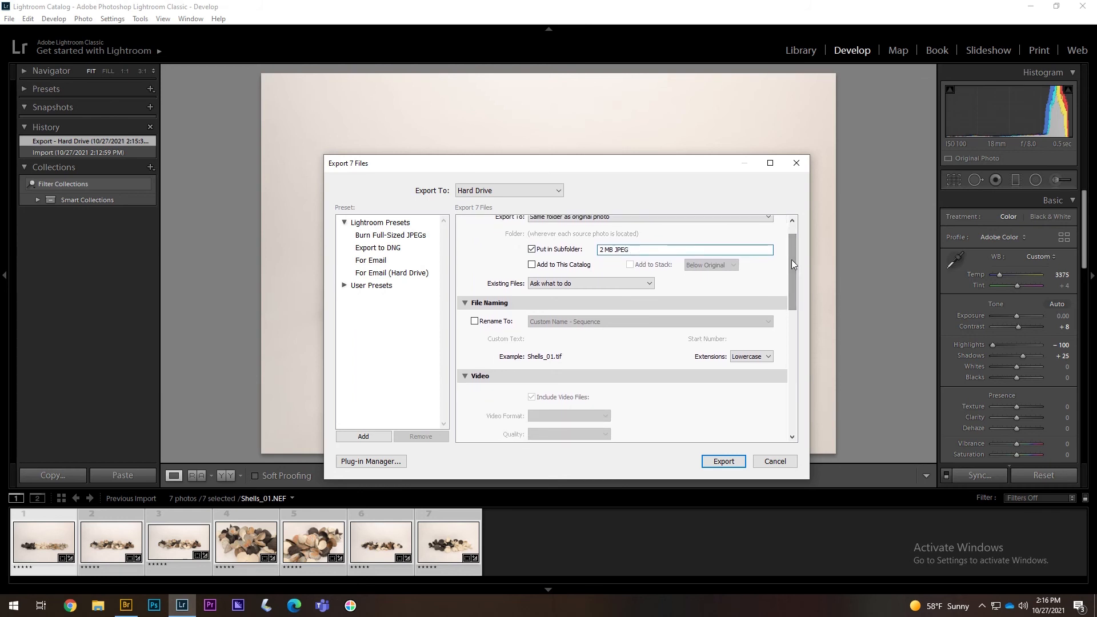
scroll(791, 253, "down", 1)
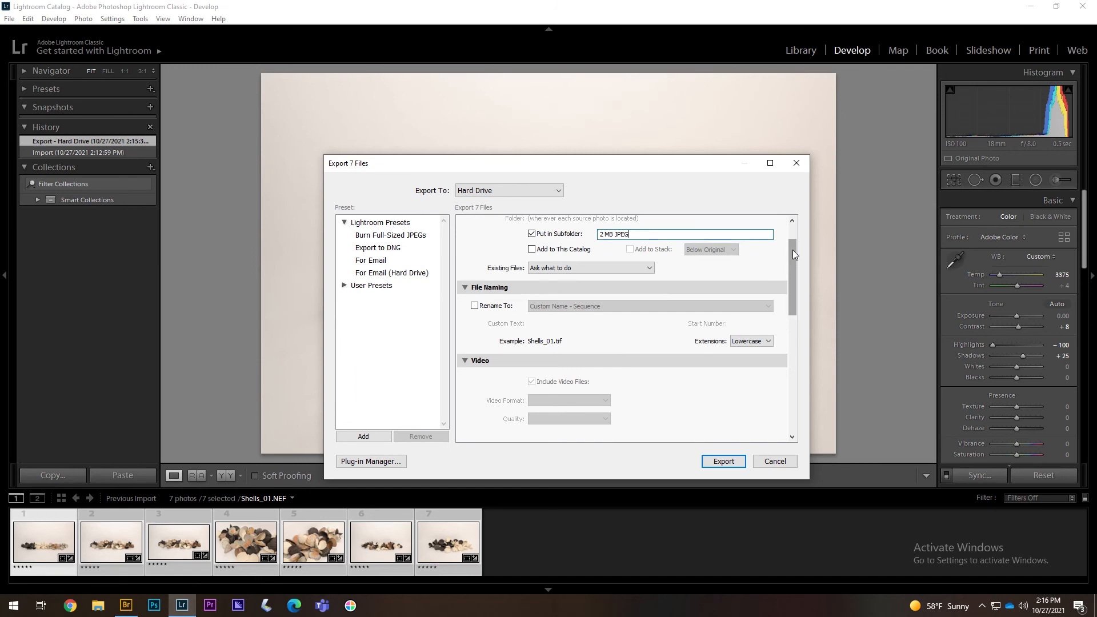
mouse_move(792, 252)
left_mouse_down()
mouse_move(790, 272)
mouse_move(792, 247)
left_mouse_up()
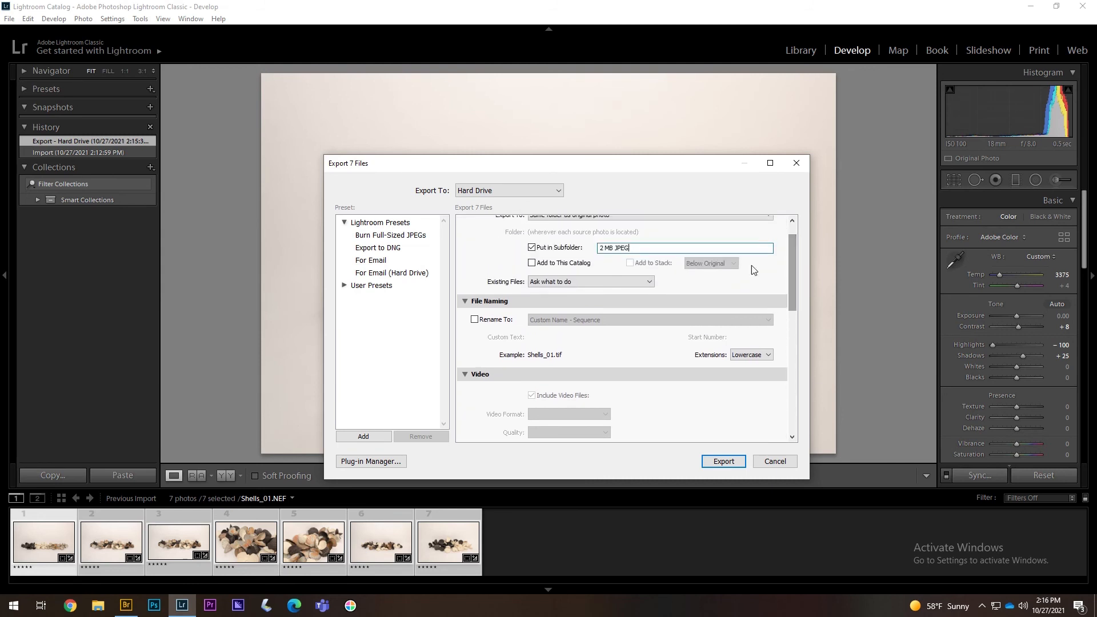
- Rename exported files using Custom Name - Sequence with start number 01
left_click(474, 320)
double_click(601, 337)
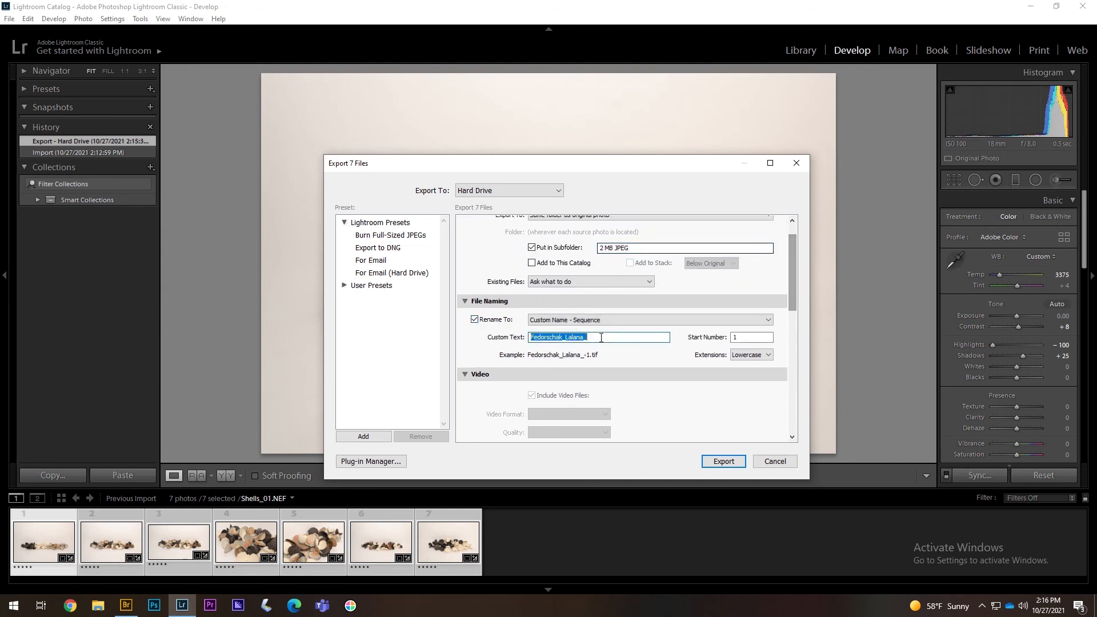
double_click(739, 338)
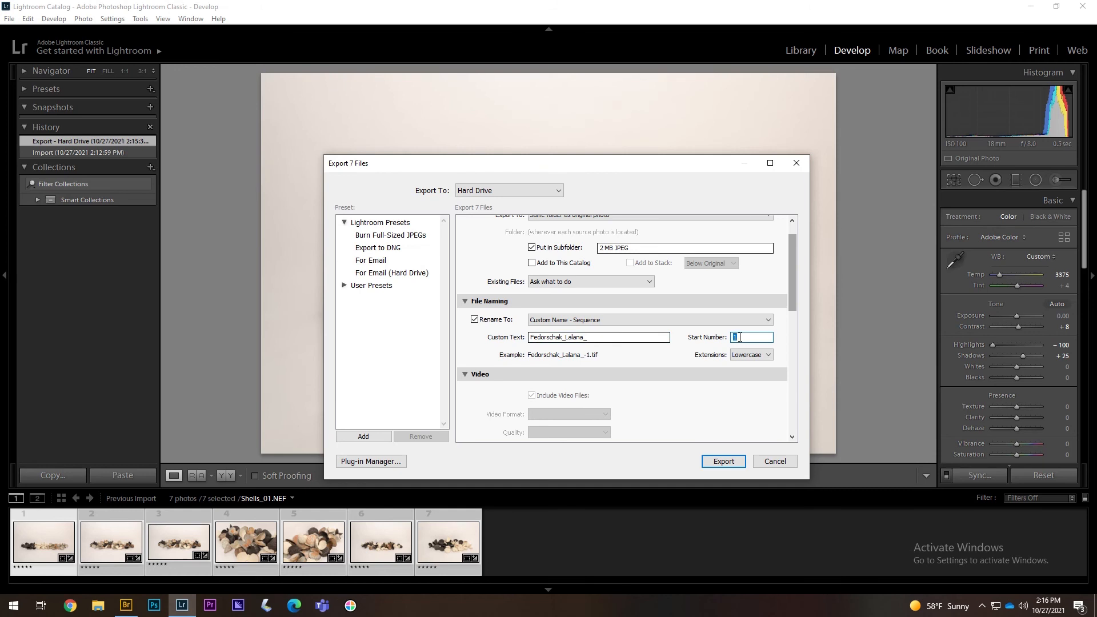
type("01")
scroll(792, 299, "down", 1)
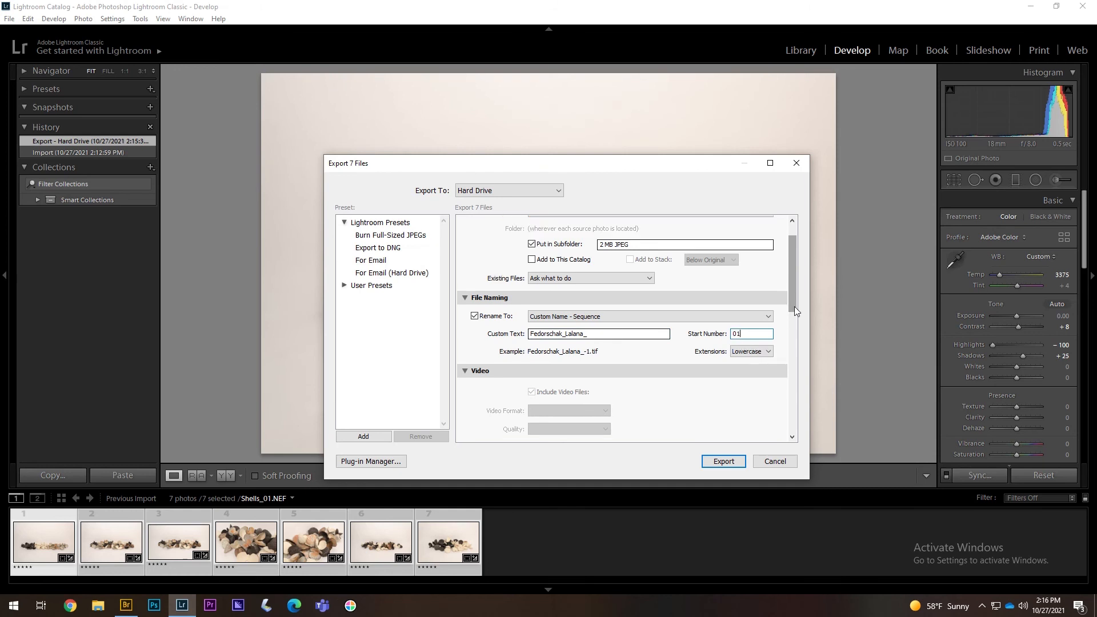
left_click(605, 318)
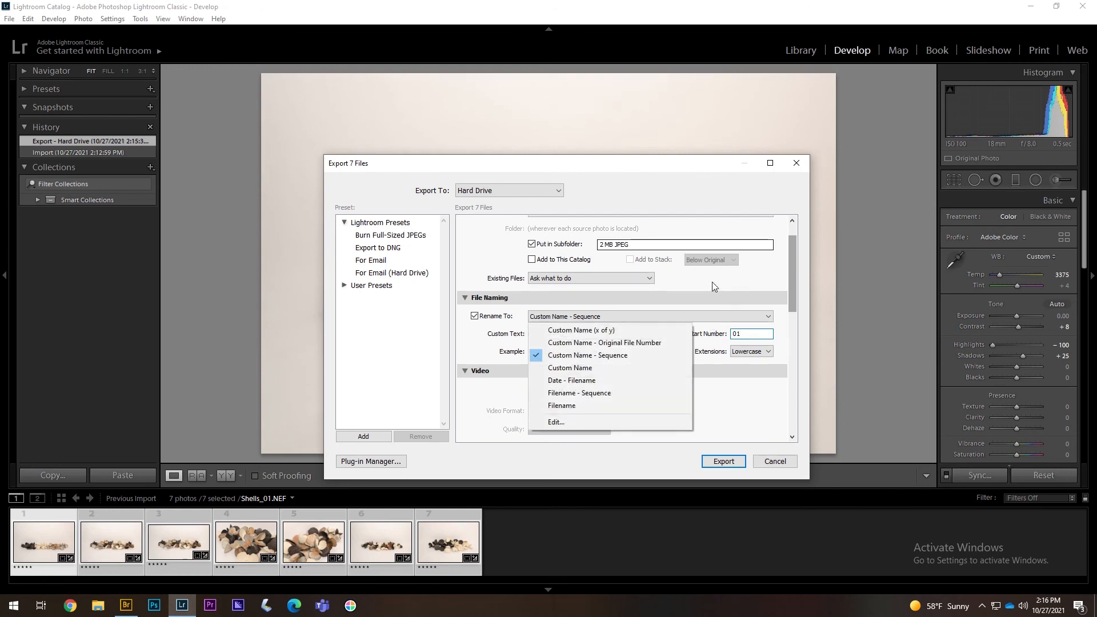
left_click(794, 256)
scroll(792, 263, "down", 2)
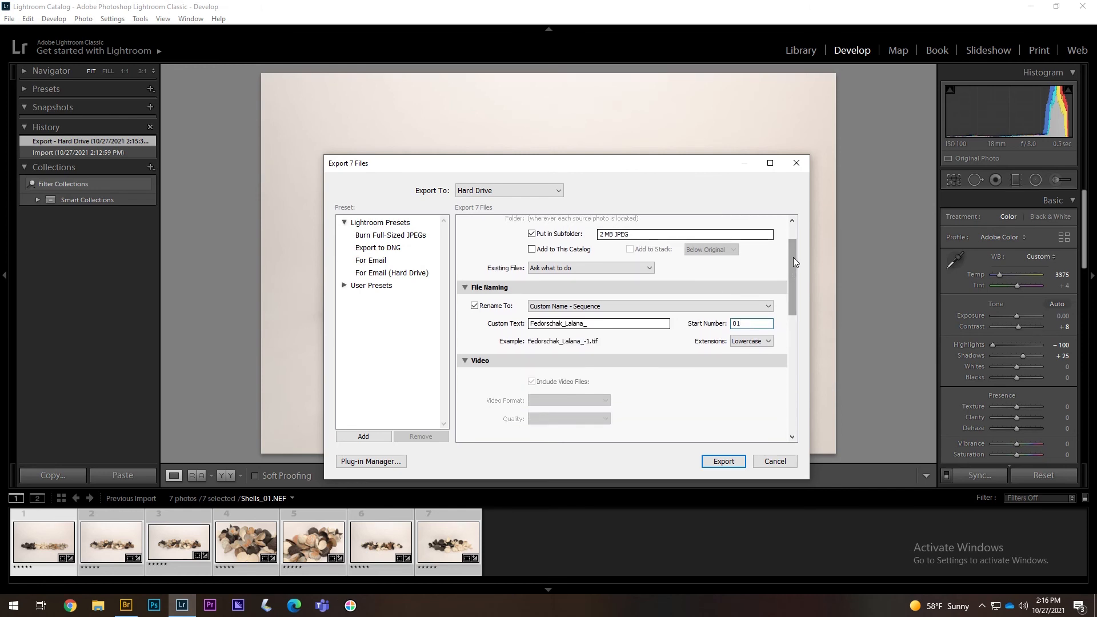
left_click_drag(793, 259, 789, 288)
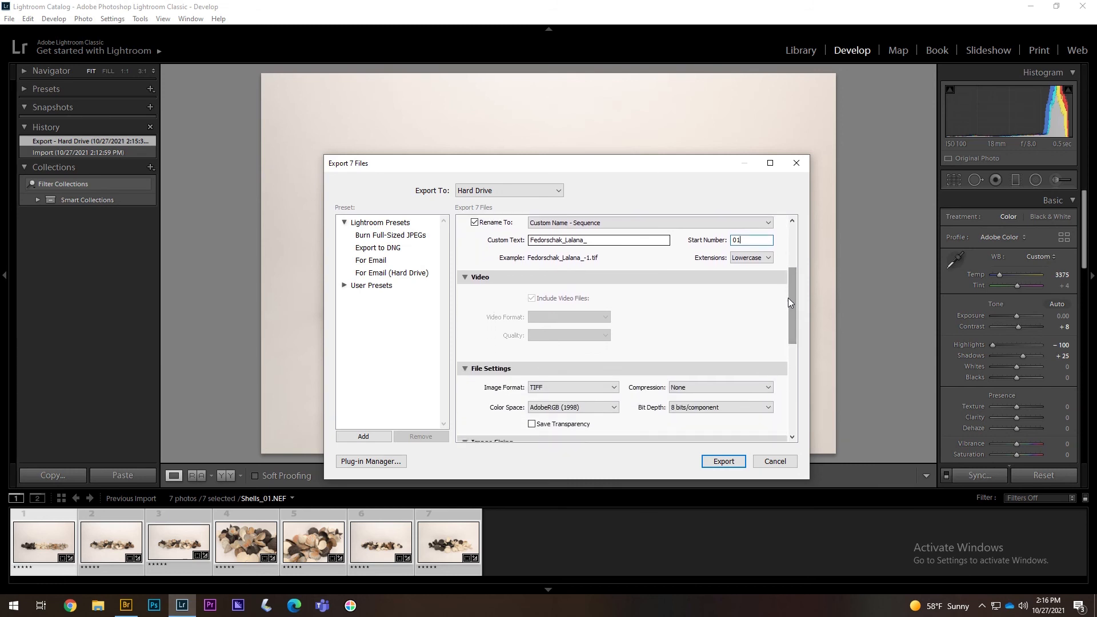
- Switch the export format to JPEG with the file size limited to 2000K
left_click(600, 392)
left_click(579, 400)
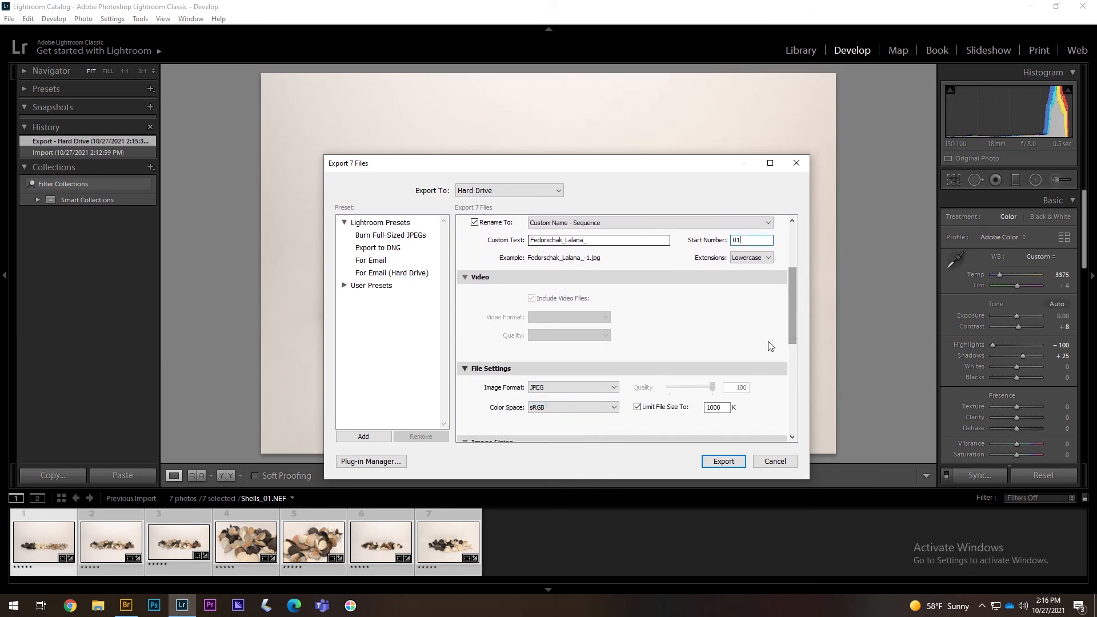
double_click(717, 408)
type("20")
left_click_drag(793, 321, 792, 358)
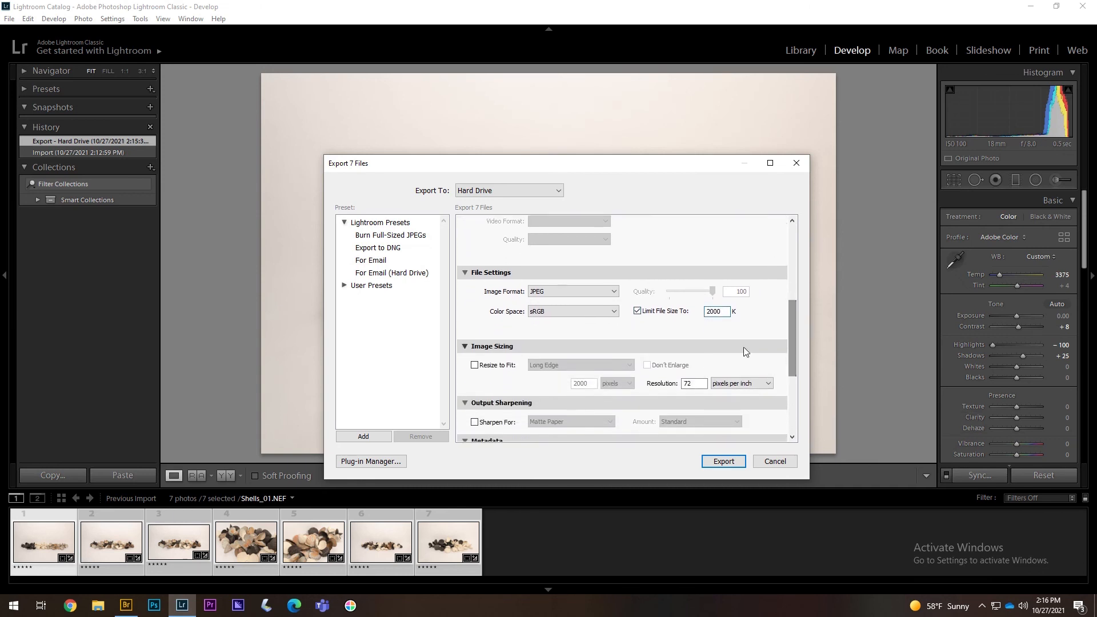
- Keep sRGB as the colour space and set the resolution to 150 pixels per inch
left_click(597, 310)
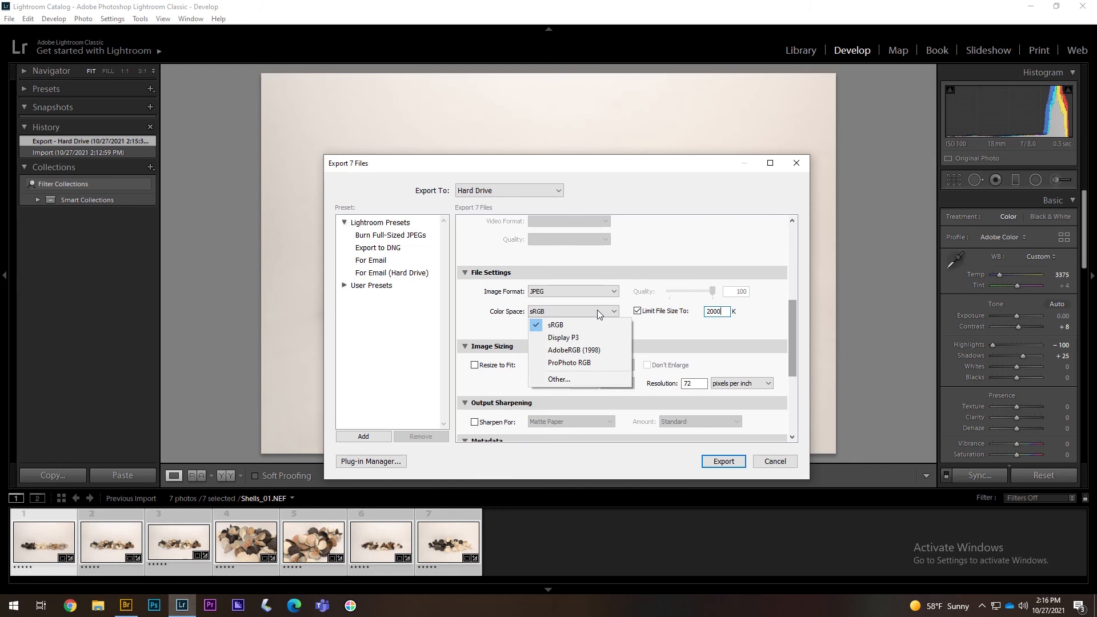
left_click(791, 331)
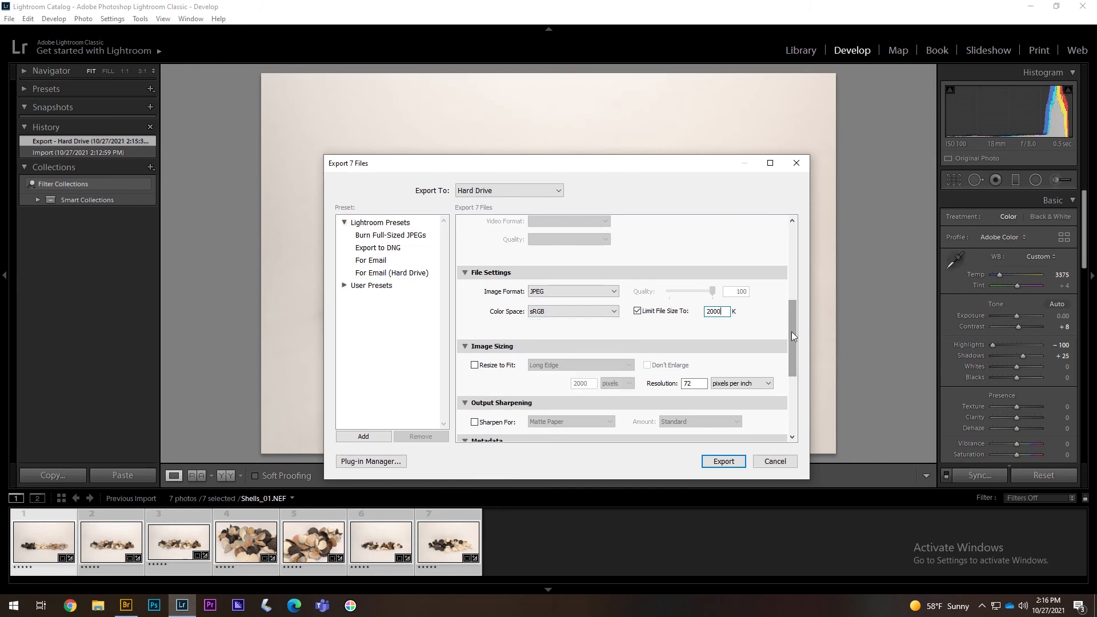
left_click_drag(796, 330, 791, 348)
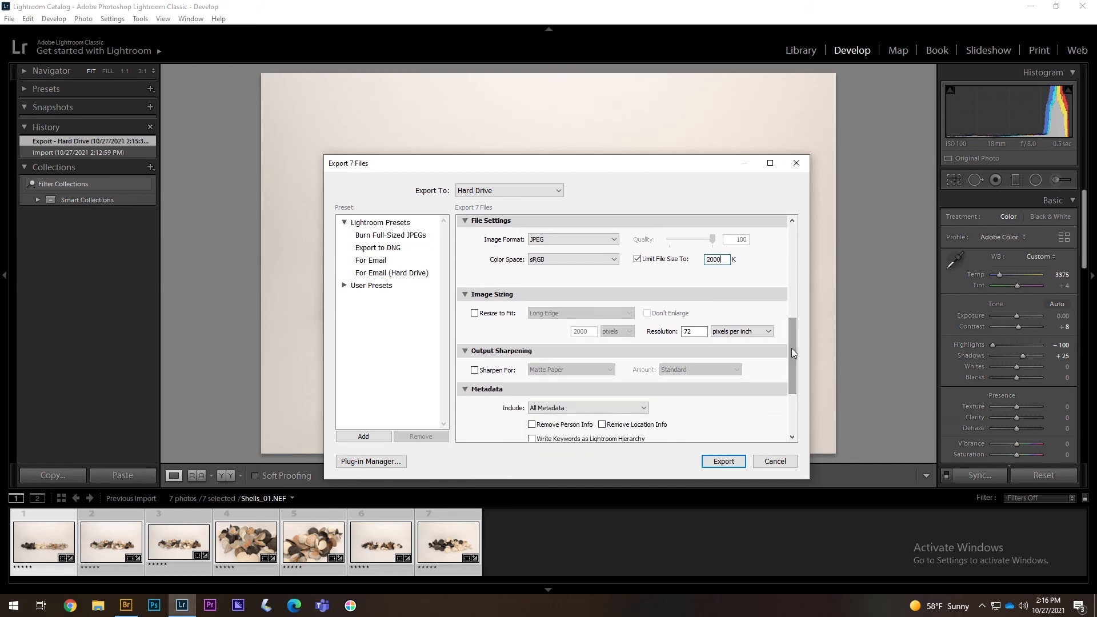
double_click(701, 330)
type("150")
left_click_drag(793, 344, 794, 351)
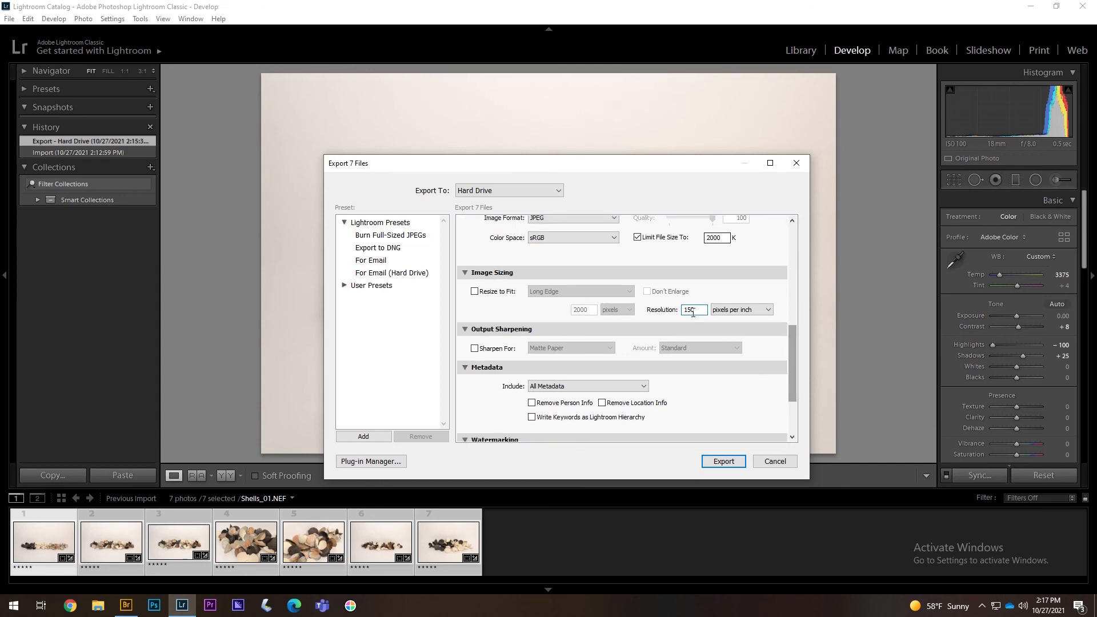
- Resize the images to fit a 4000-pixel long edge and export the seven JPEGs
scroll(664, 347, "down", 3)
scroll(664, 347, "up", 9)
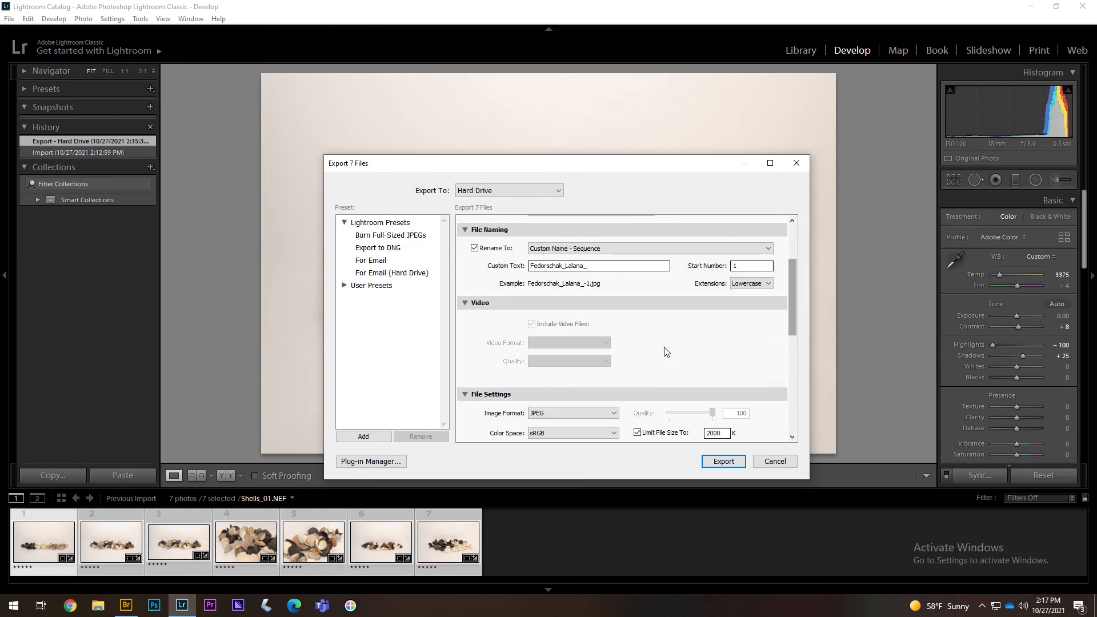
scroll(664, 347, "down", 5)
scroll(664, 348, "up", 5)
left_click_drag(790, 281, 789, 315)
left_click(474, 383)
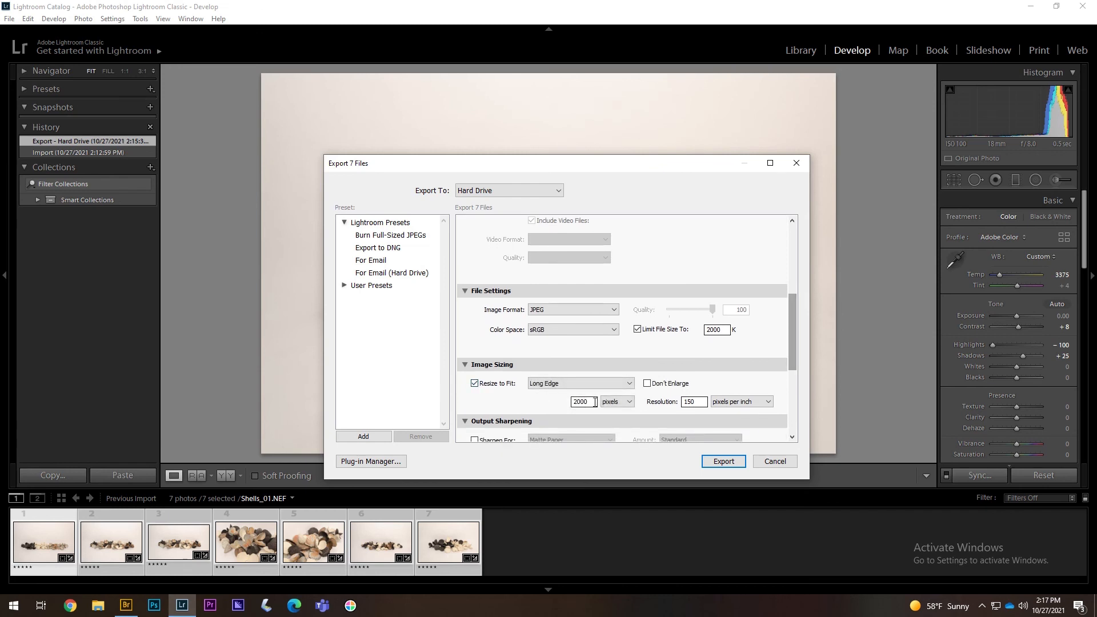
left_click_drag(594, 402, 566, 407)
left_click(723, 461)
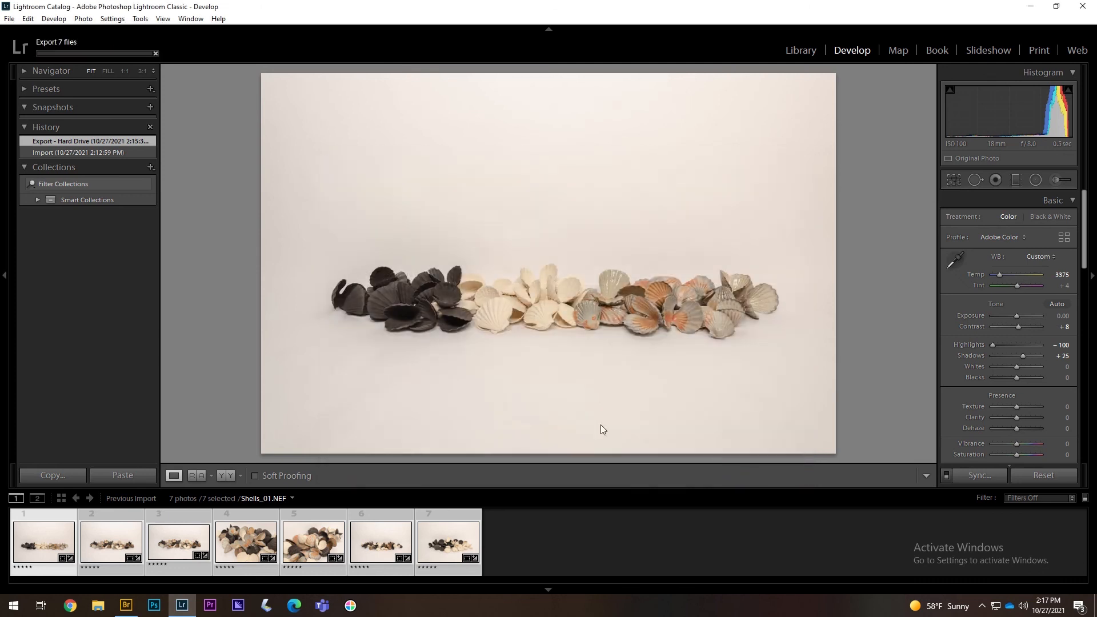
- In File Explorer, browse to Big Boy (E:) > Pictures > Documentation > Undergraduate > 15. Capstone 11.3.16 > RAW
left_click(97, 607)
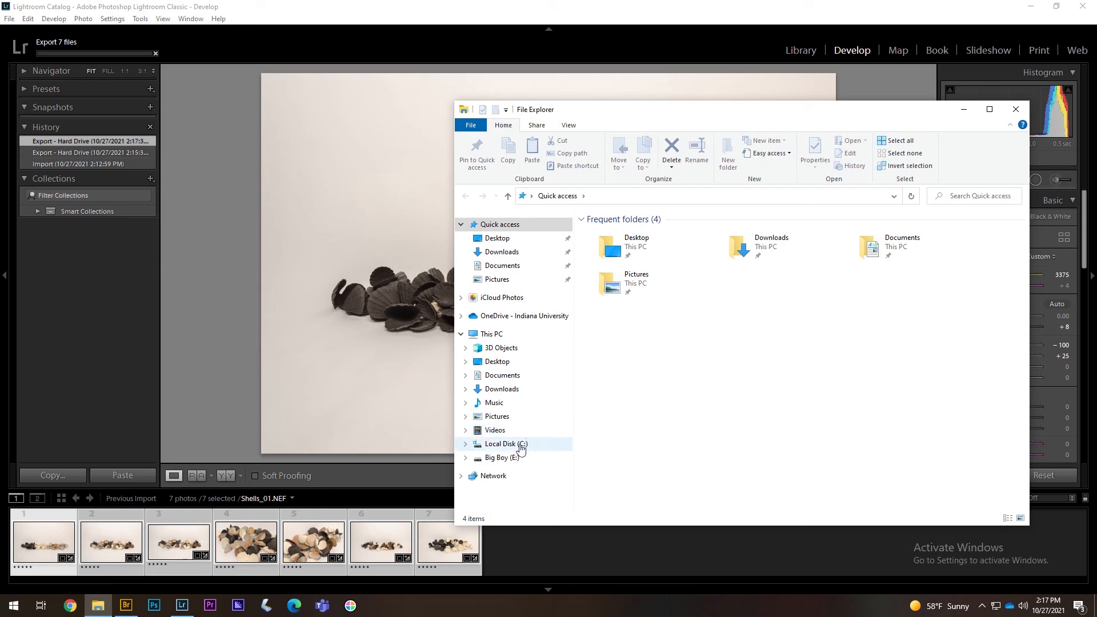
left_click(513, 460)
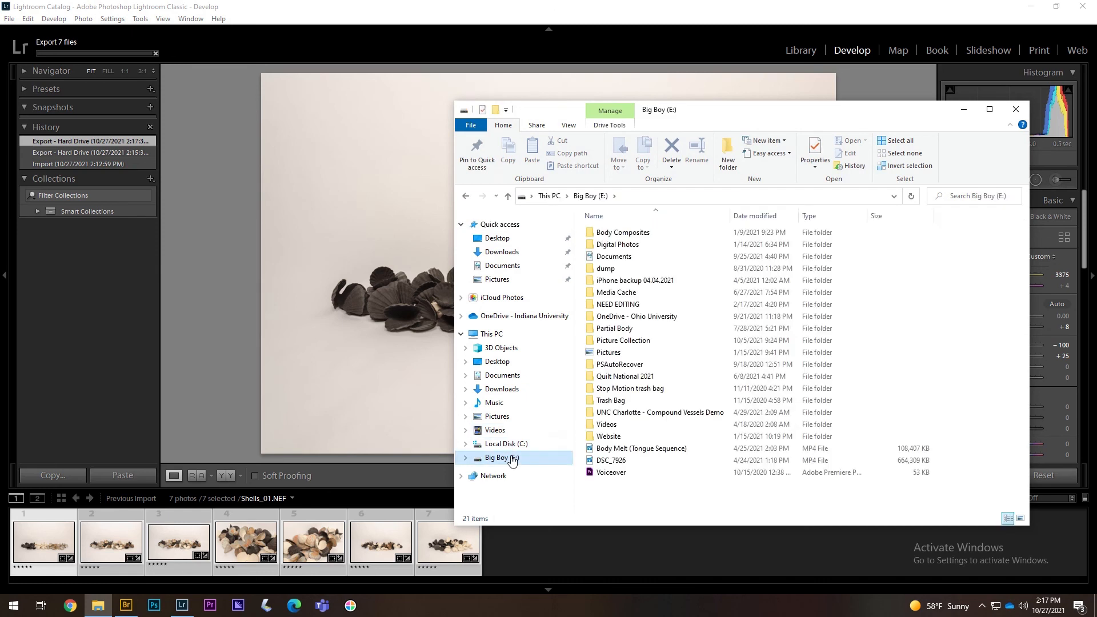
left_click(644, 357)
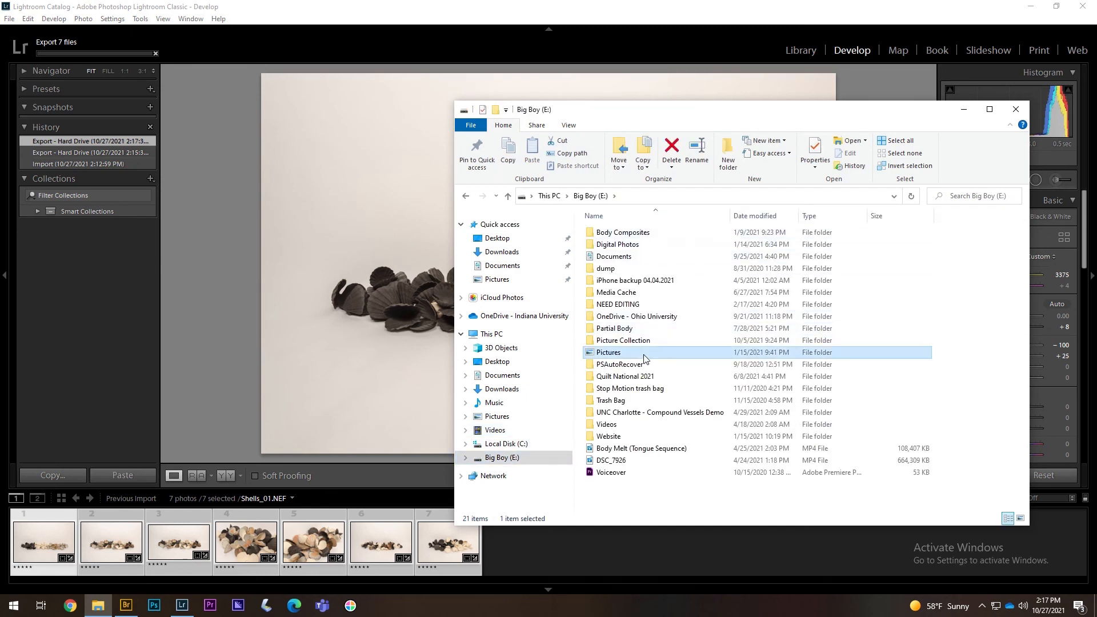
double_click(644, 359)
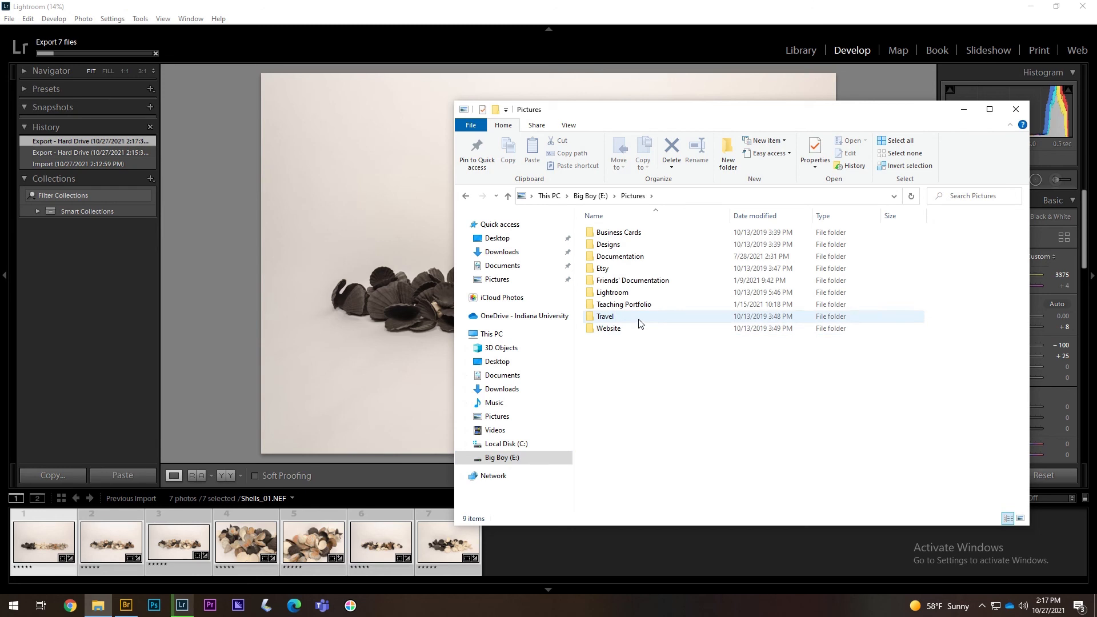
double_click(632, 258)
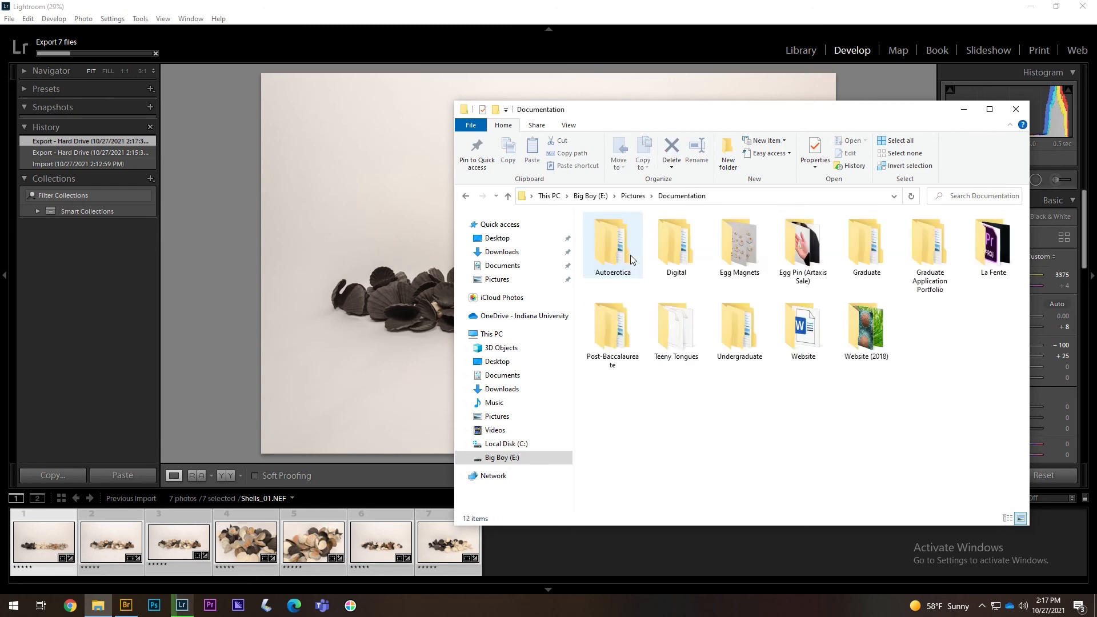
double_click(724, 320)
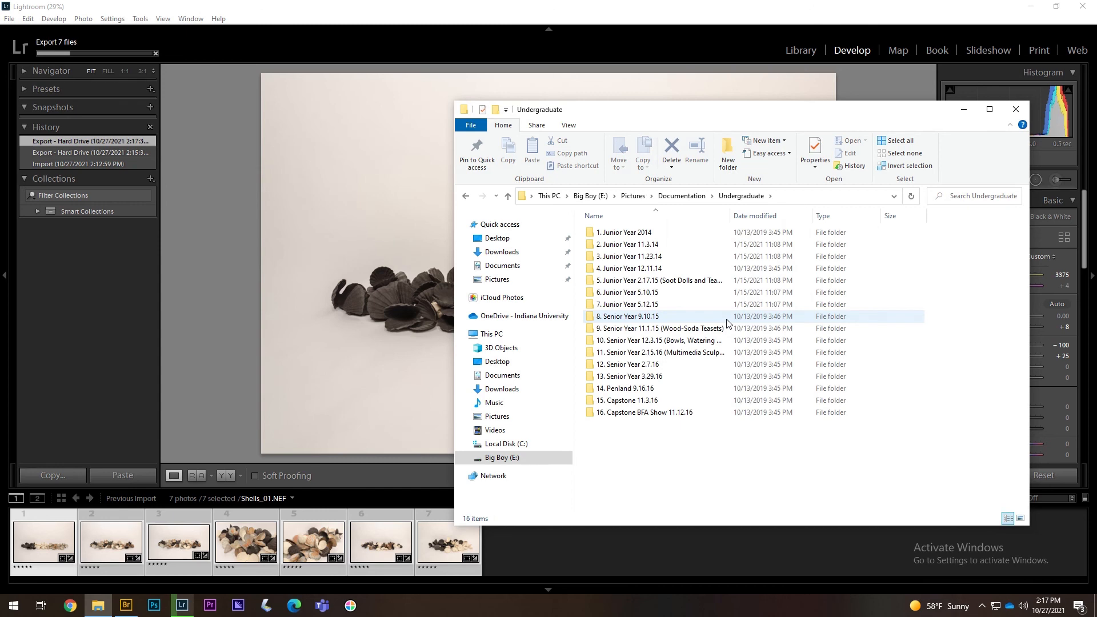
double_click(657, 402)
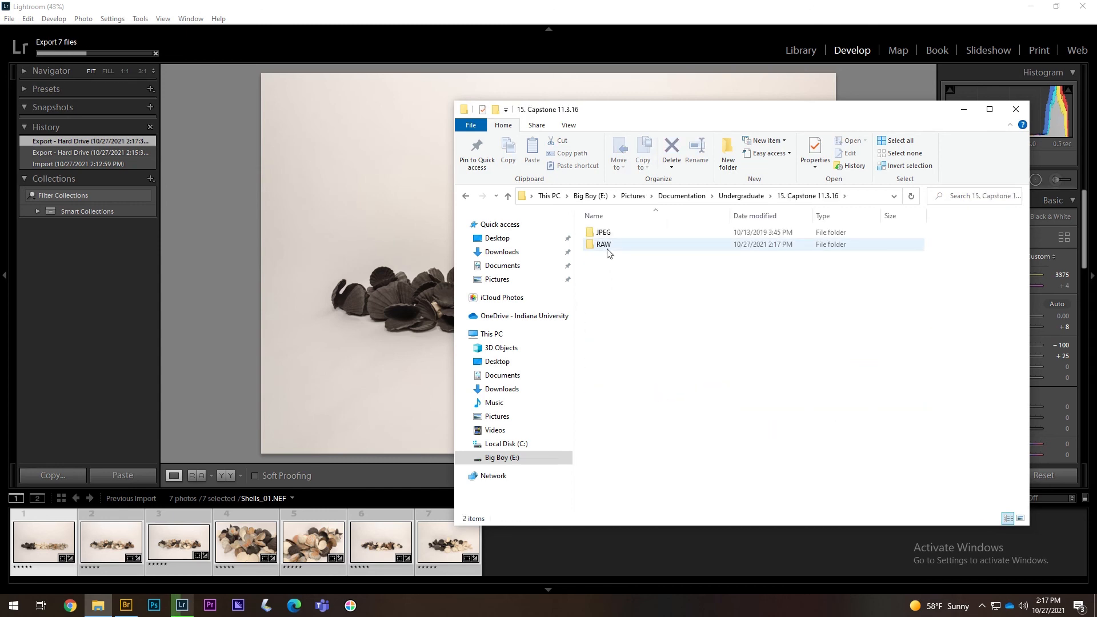
double_click(607, 250)
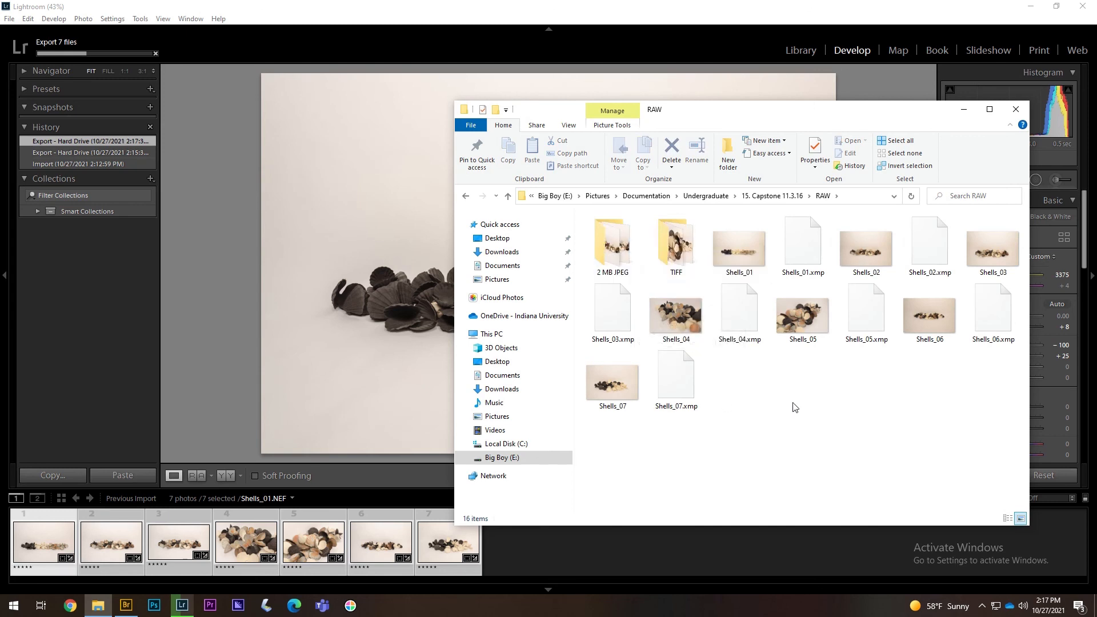
- Check the TIFF folder, then open the first renamed JPEG in the '2 MB JPEG' folder
double_click(683, 264)
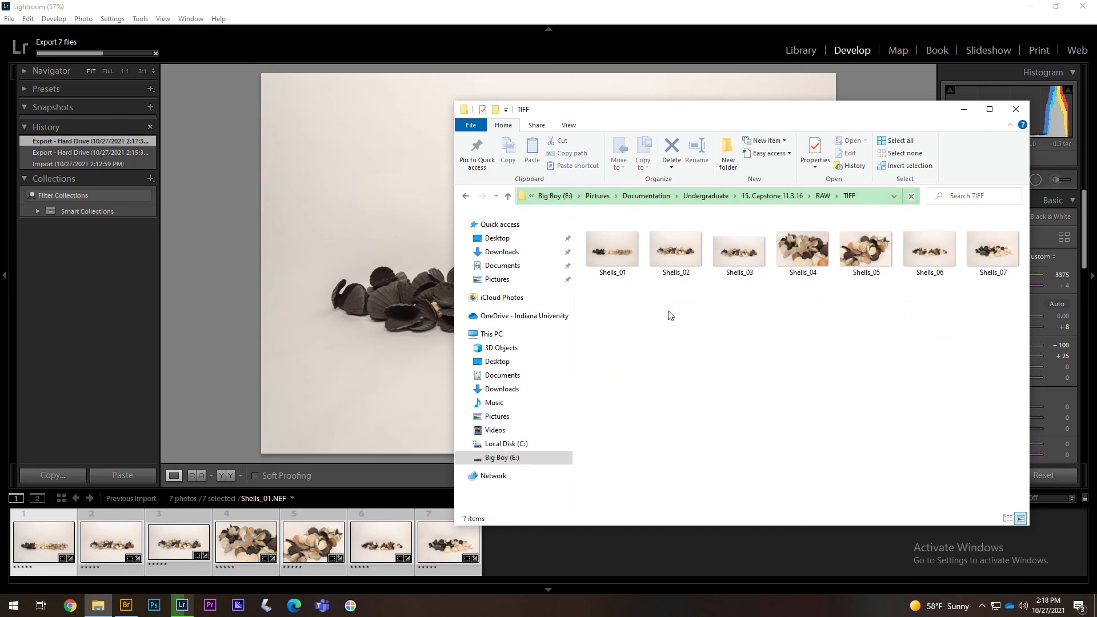
left_click(508, 199)
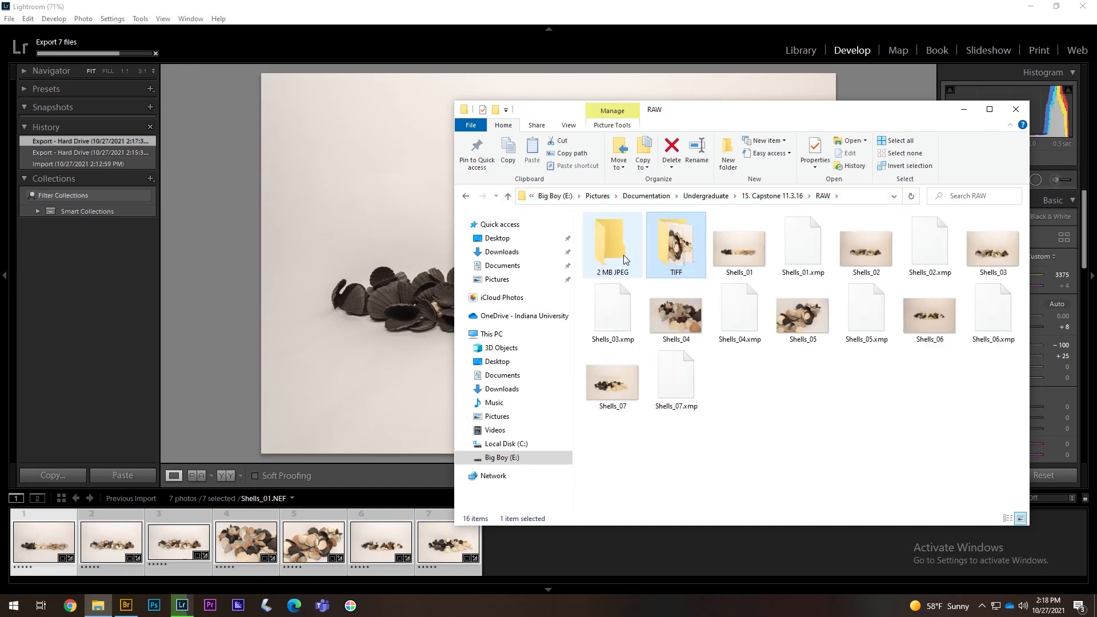
double_click(623, 255)
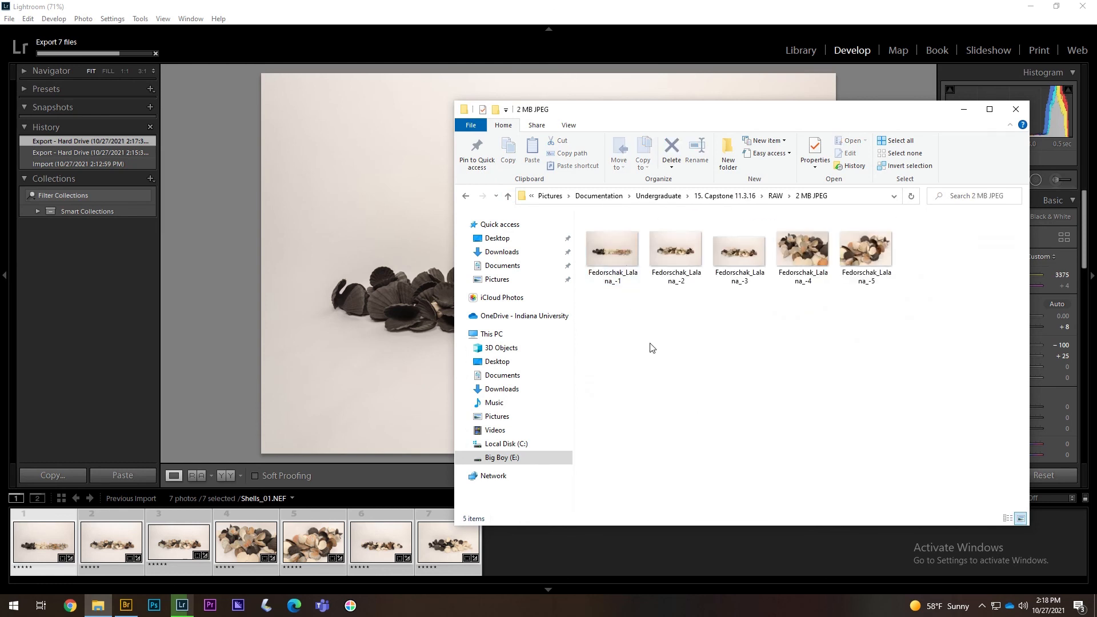
left_click(622, 256)
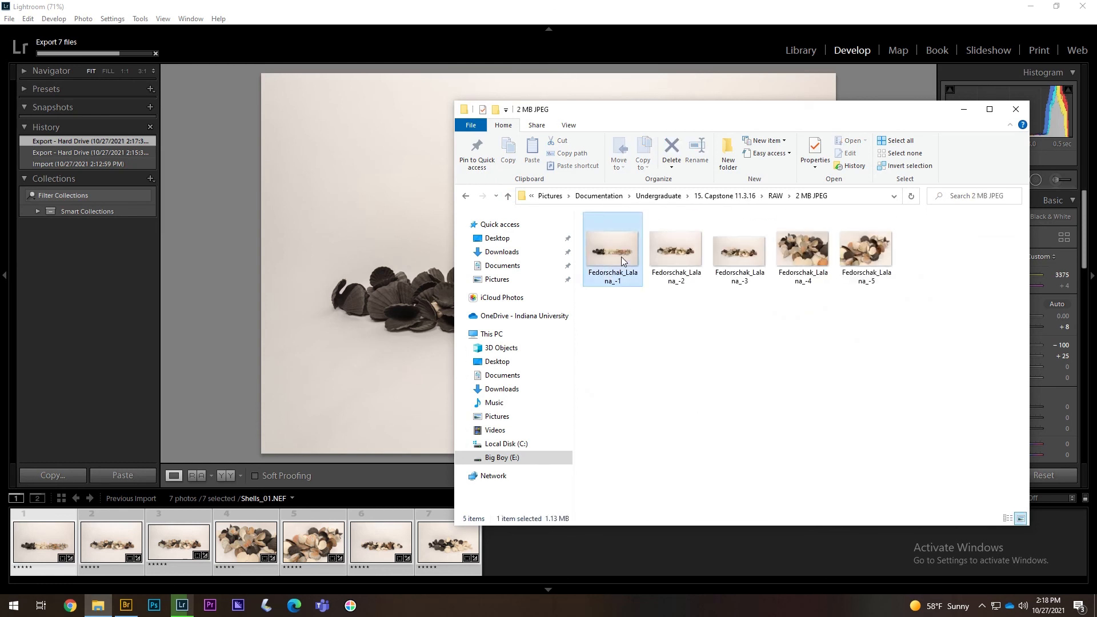
double_click(621, 256)
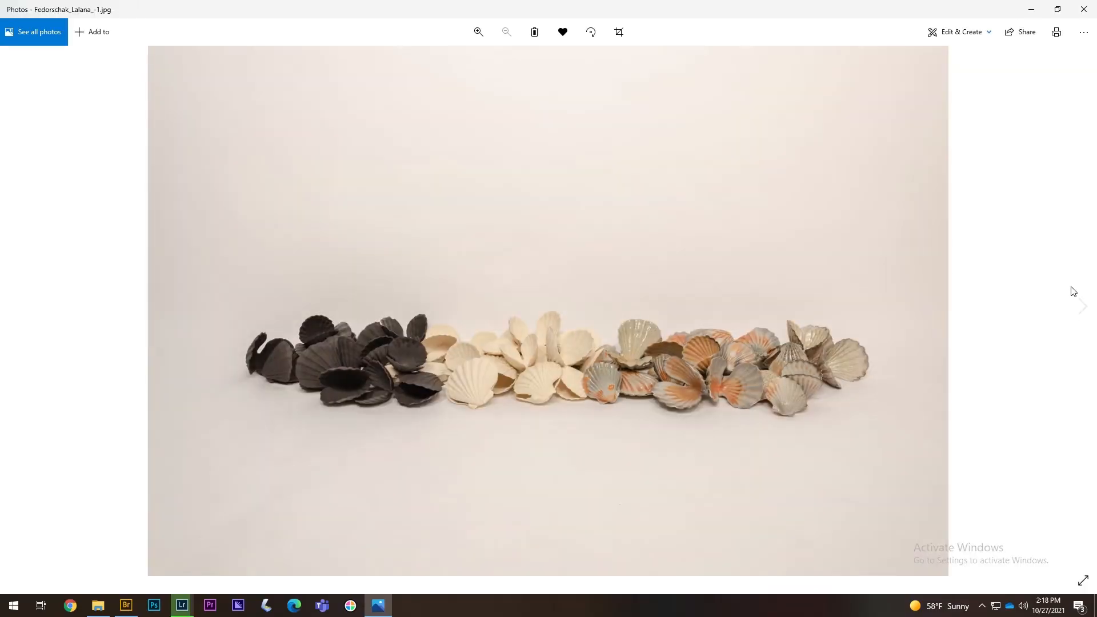
- Page through five more exported shell JPEGs, then close Photos and return to Lightroom
left_click(1081, 307)
left_click(1081, 307)
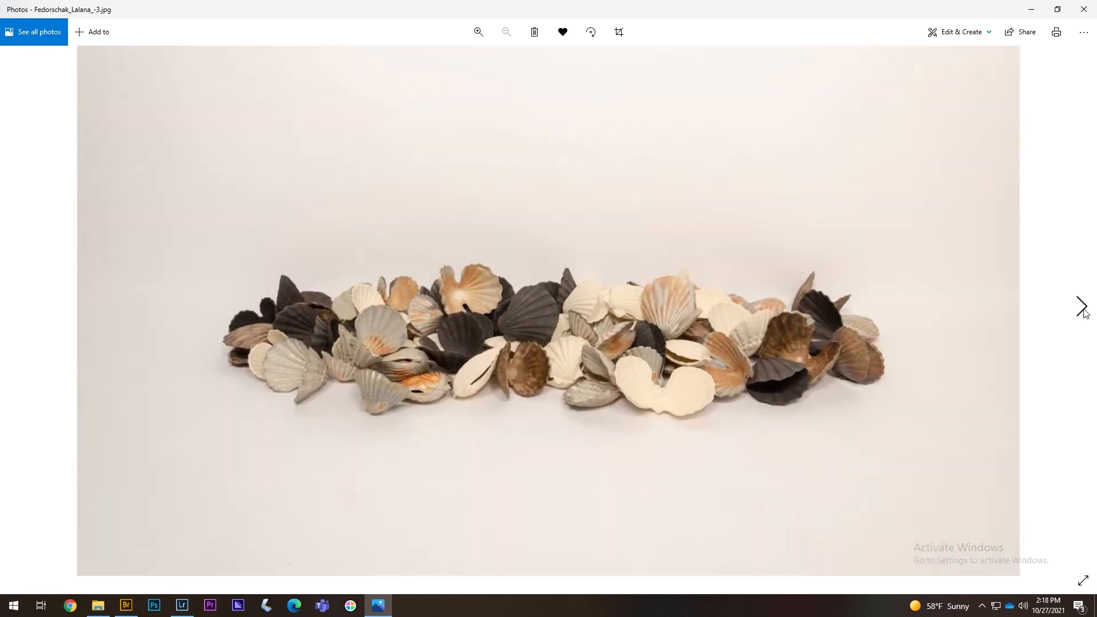
left_click(1082, 308)
left_click(1082, 309)
left_click(1082, 309)
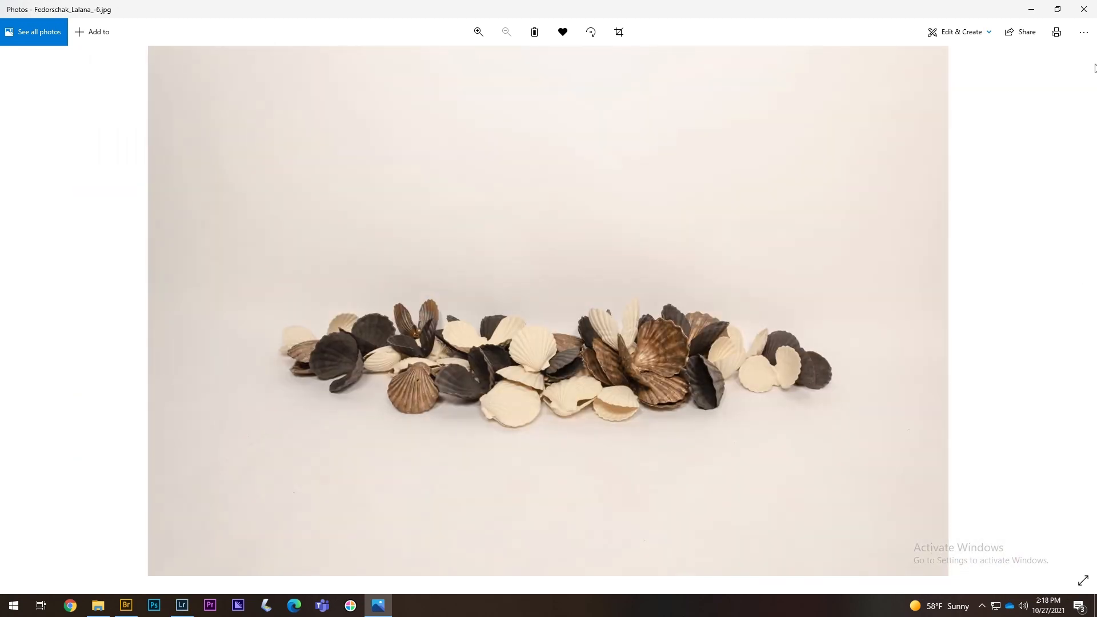
left_click(1084, 9)
left_click(210, 351)
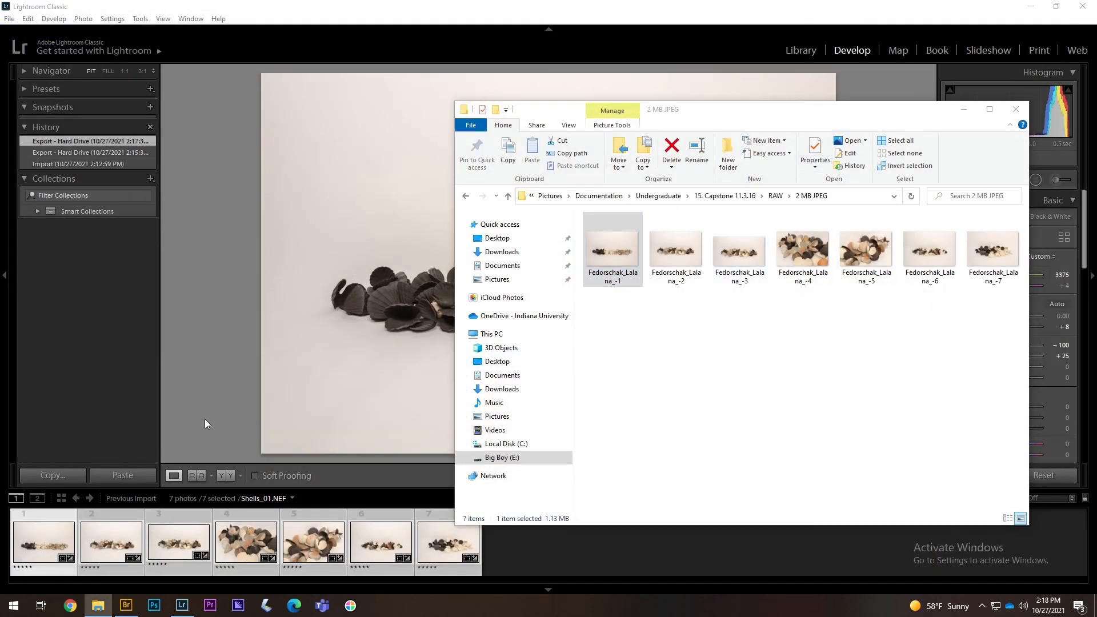
- Remove the seven shell photos from the Lightroom catalog
right_click(353, 541)
left_click(377, 516)
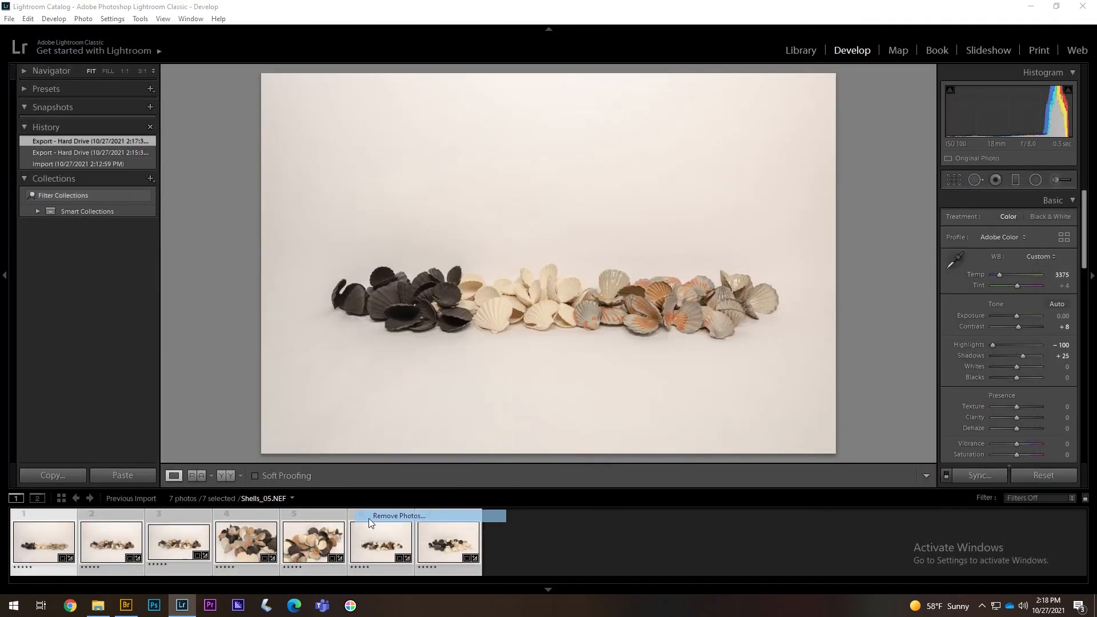
left_click(564, 328)
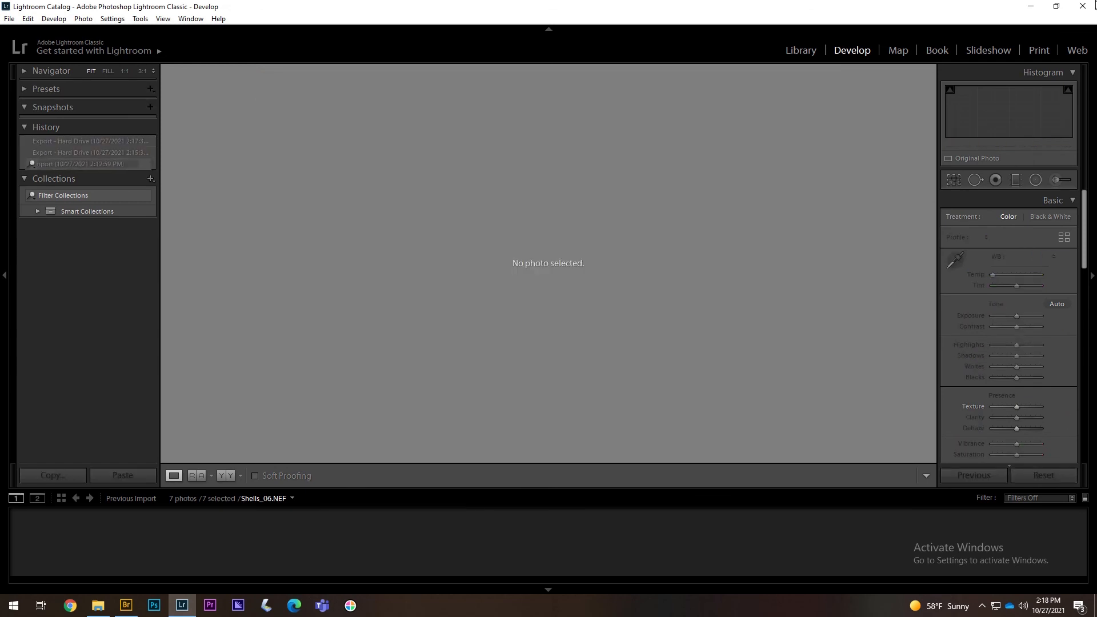
- Quit Lightroom without backing up the catalog, close Explorer, and clear Bridge to show the desktop
left_click(1084, 6)
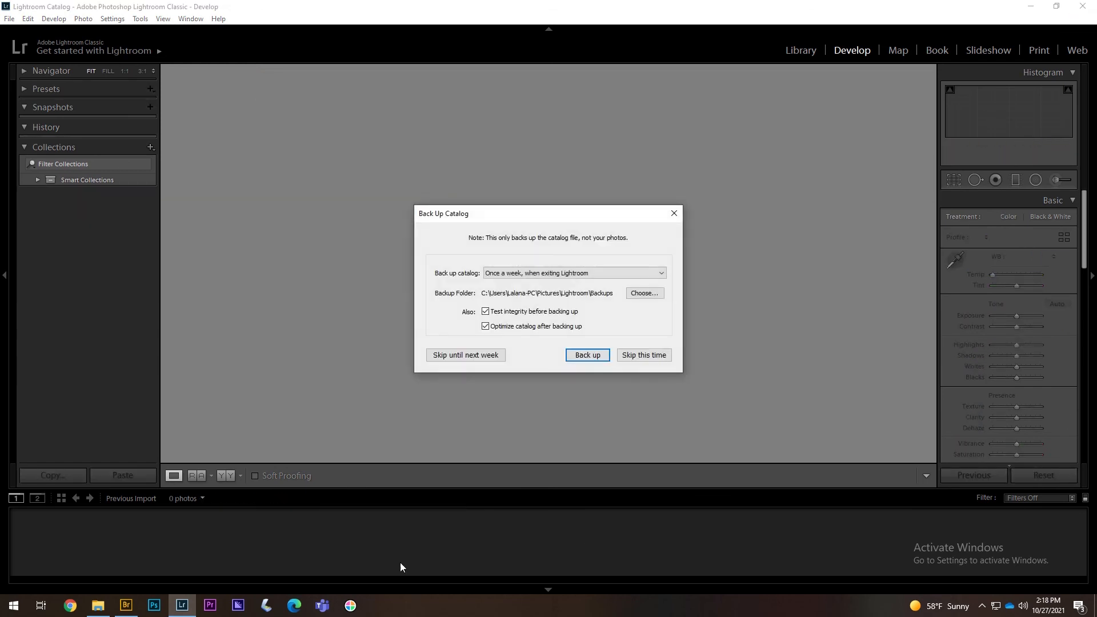
left_click(634, 357)
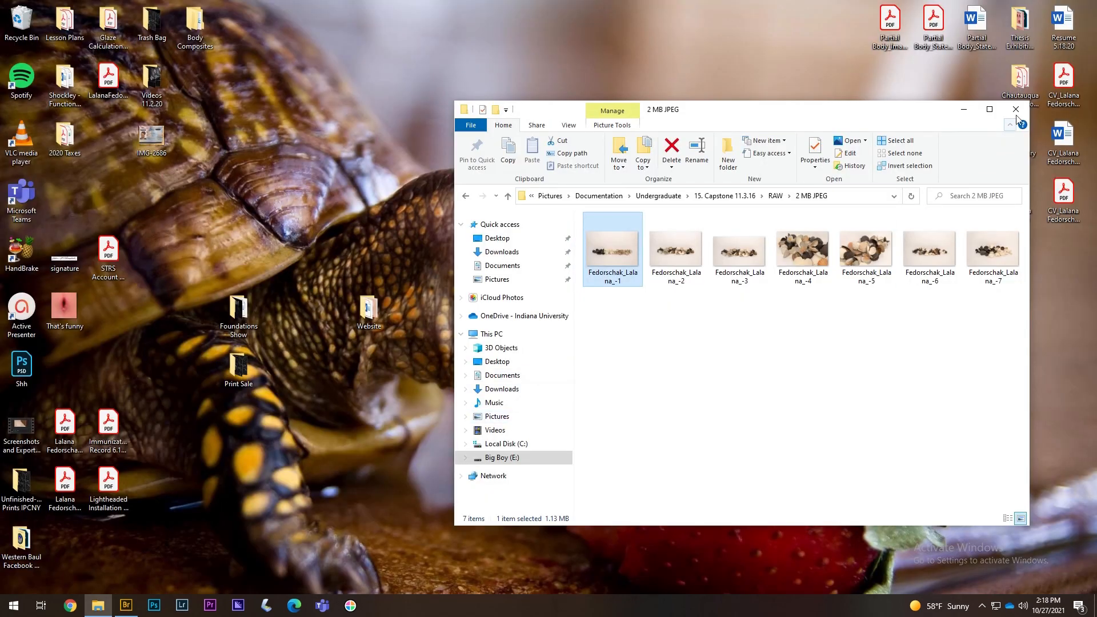
left_click(1015, 109)
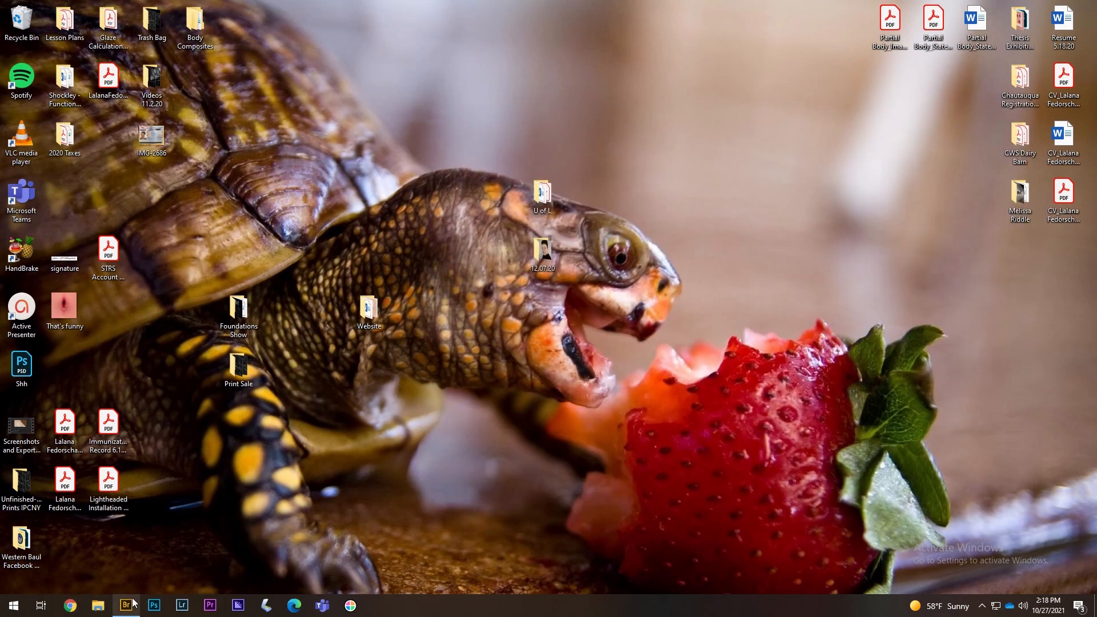
left_click(128, 605)
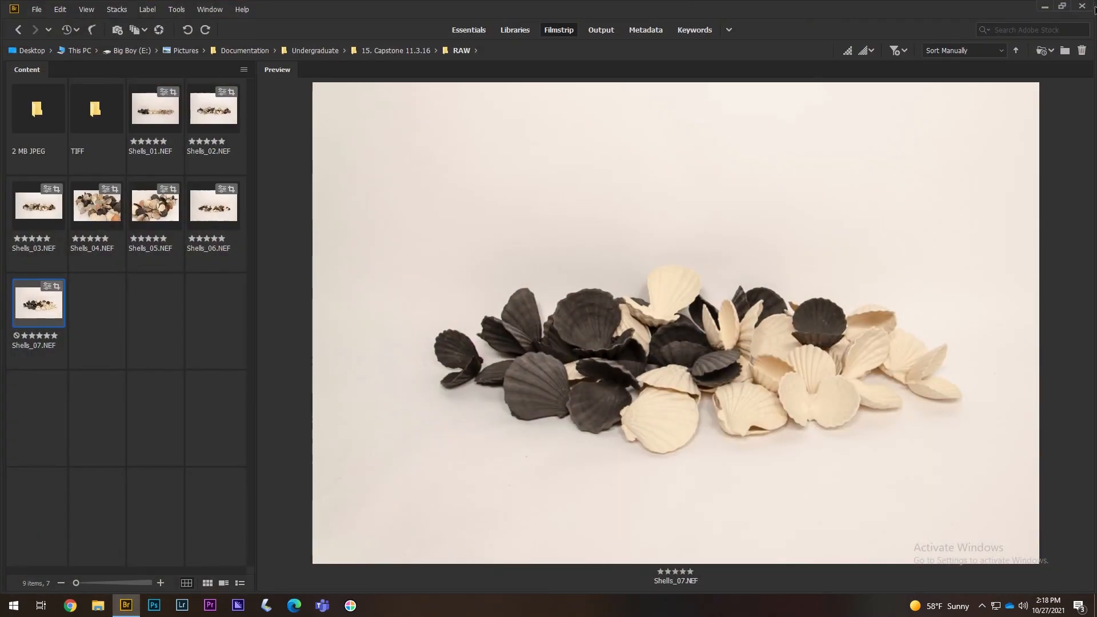
key("super+d")
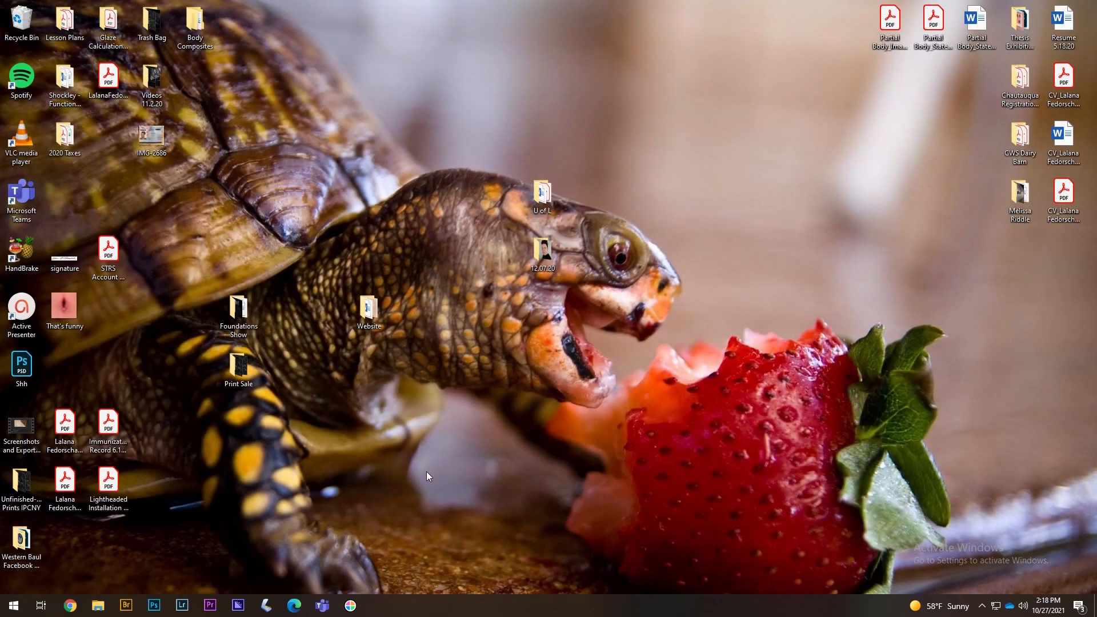